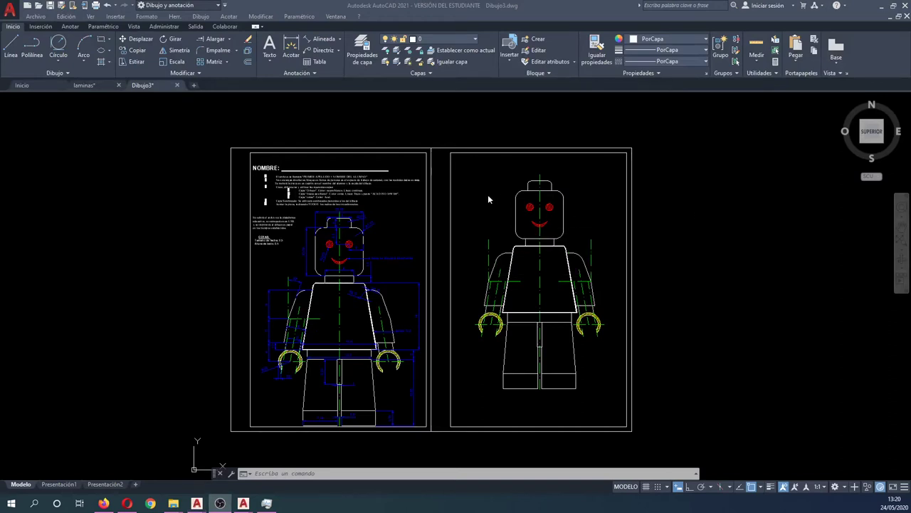
- Zoom out and pan from the Lego sheets across to the two chess-knight sheets
left_click(595, 214)
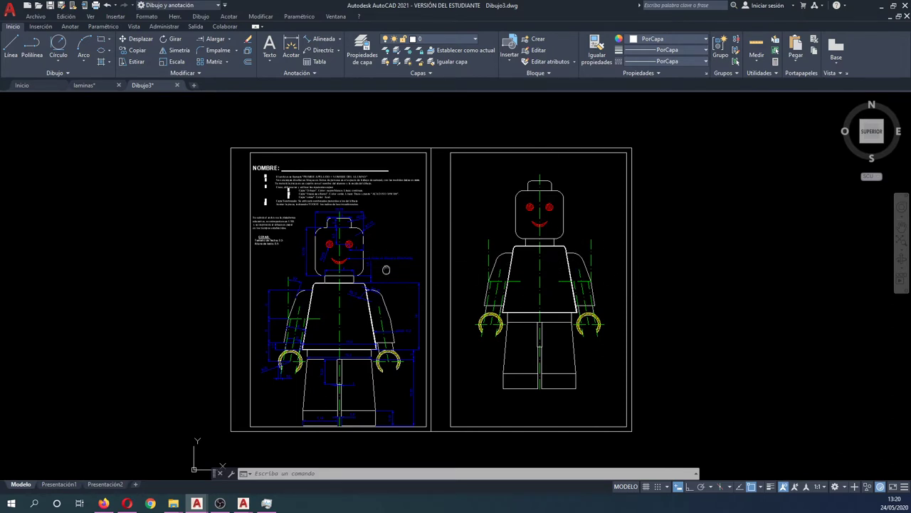
middle_click_drag(386, 269, 382, 259)
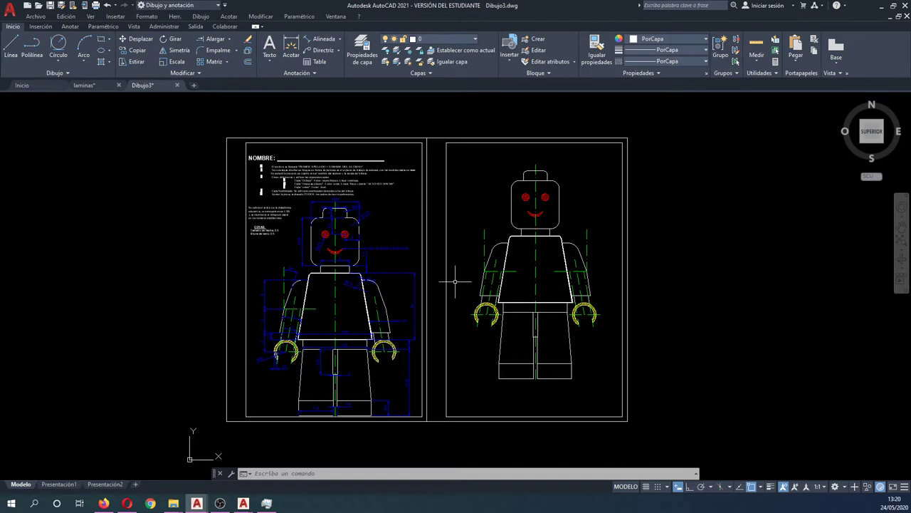
scroll(455, 282, "down", 2)
scroll(455, 276, "up", 2)
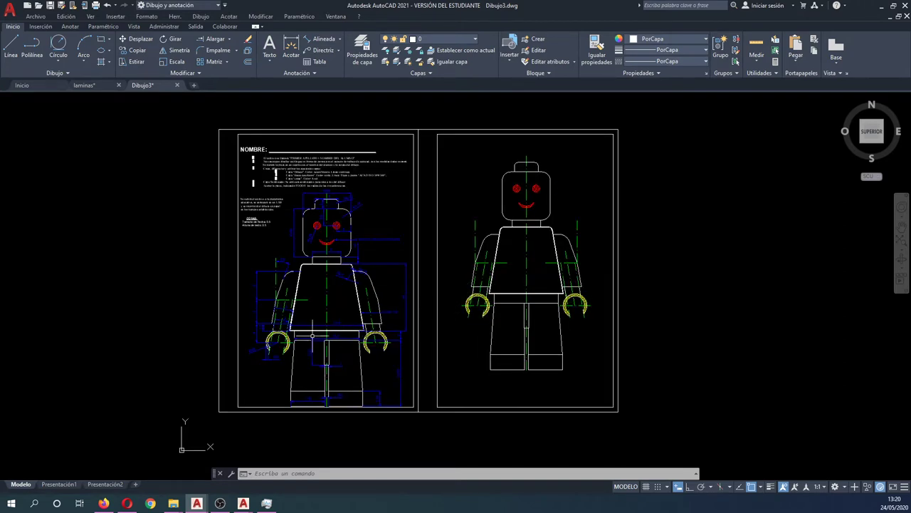
middle_click_drag(344, 330, 403, 288)
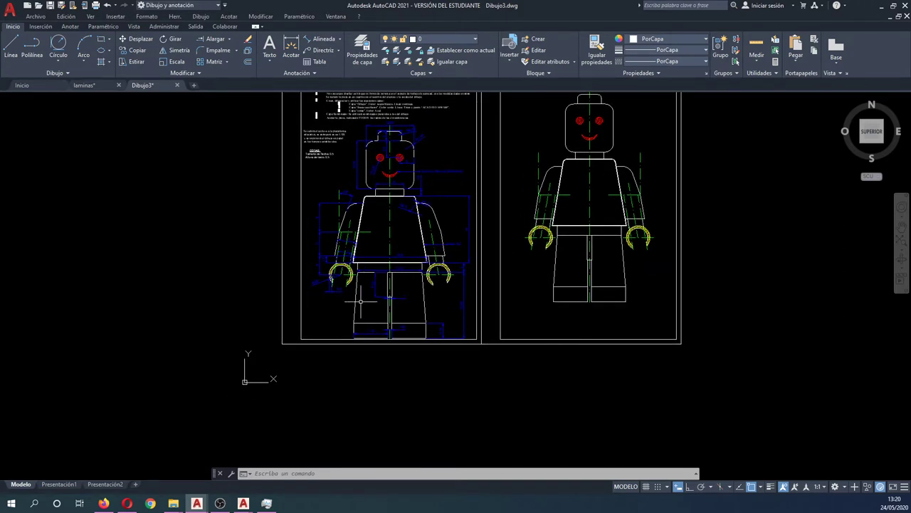
scroll(360, 301, "down", 1)
scroll(387, 319, "down", 2)
scroll(387, 311, "down", 2)
middle_click_drag(387, 311, 352, 308)
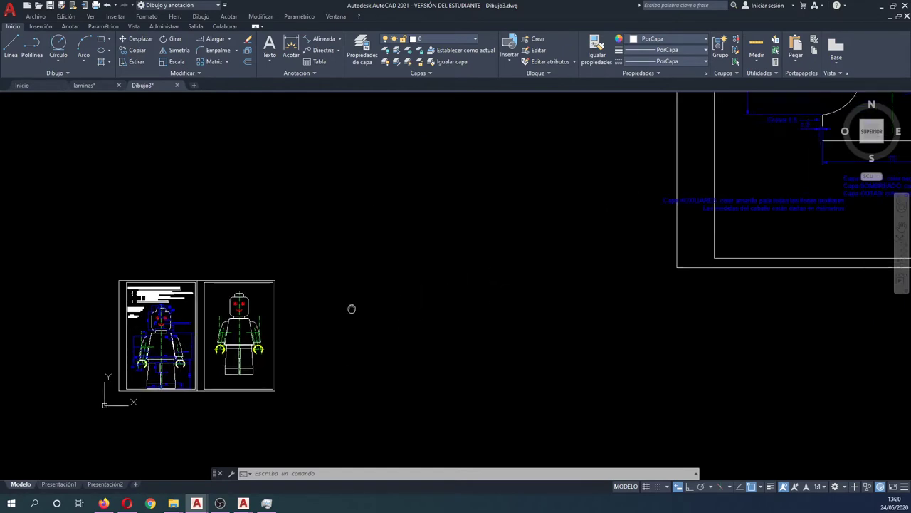
scroll(352, 308, "down", 1)
middle_click_drag(516, 313, 463, 361)
scroll(500, 286, "down", 1)
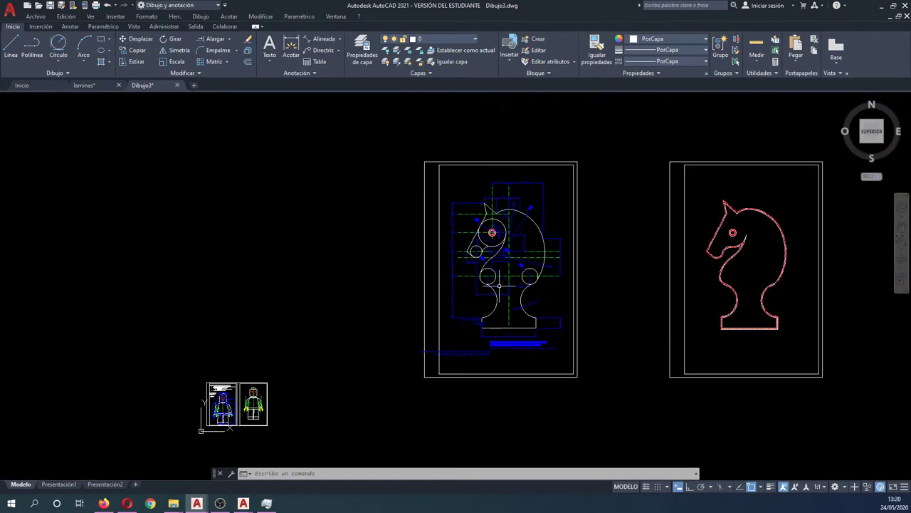
scroll(502, 284, "up", 2)
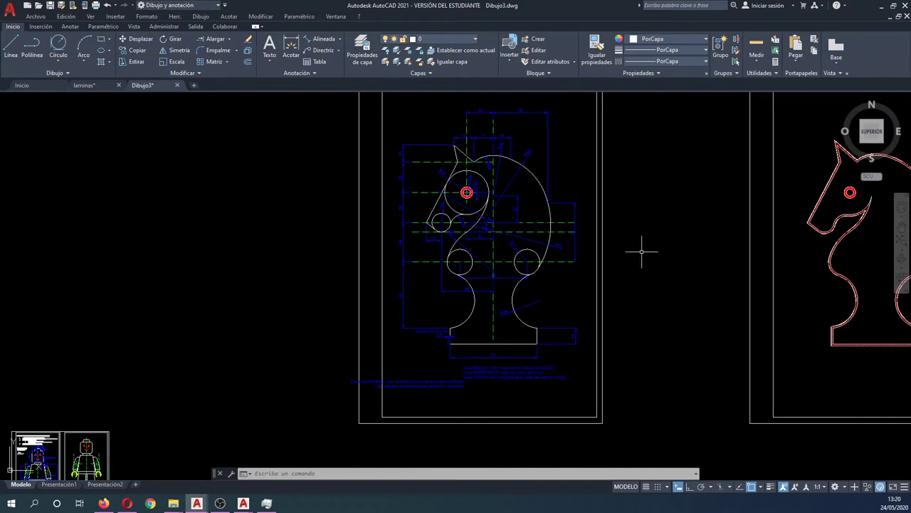
middle_click_drag(798, 261, 633, 259)
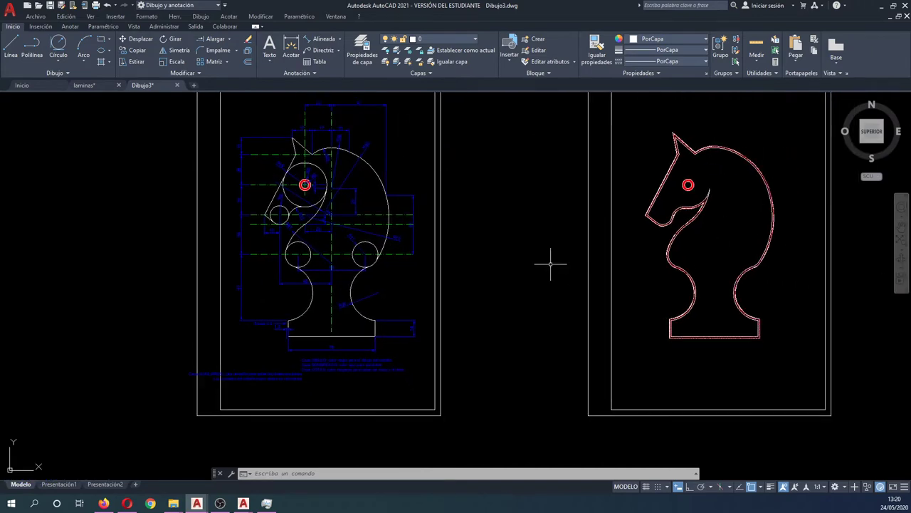
scroll(480, 247, "down", 3)
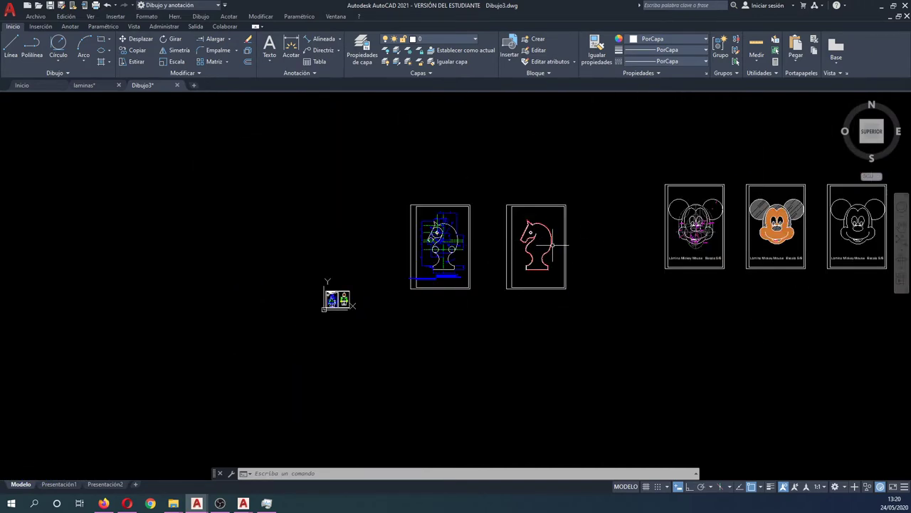
- Pan along the three 'Lámina Mickey Mouse Escala S/E' sheets to inspect them
mouse_move(552, 246)
middle_mouse_down()
mouse_move(375, 249)
mouse_move(454, 257)
middle_mouse_up()
scroll(563, 220, "up", 4)
scroll(533, 244, "up", 2)
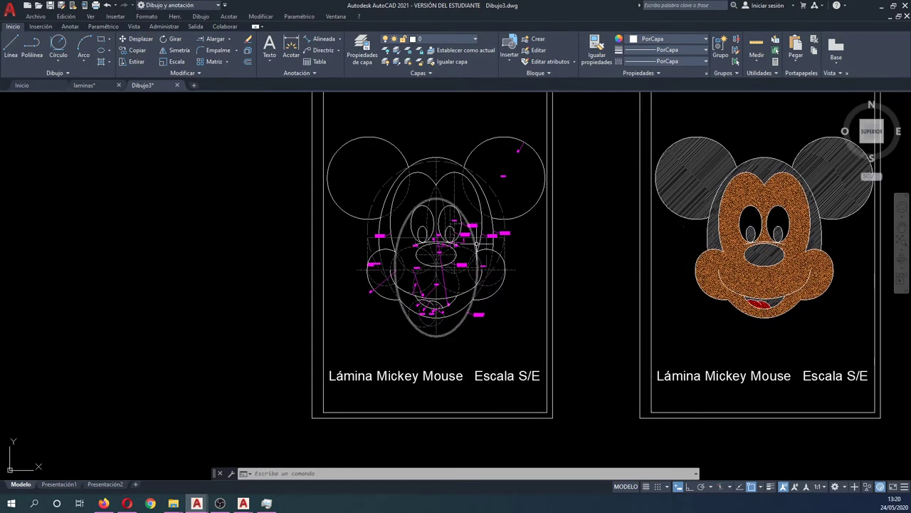
mouse_move(563, 263)
middle_mouse_down()
mouse_move(452, 269)
mouse_move(387, 299)
middle_mouse_up()
middle_click_drag(498, 299, 425, 301)
middle_click_drag(554, 301, 464, 307)
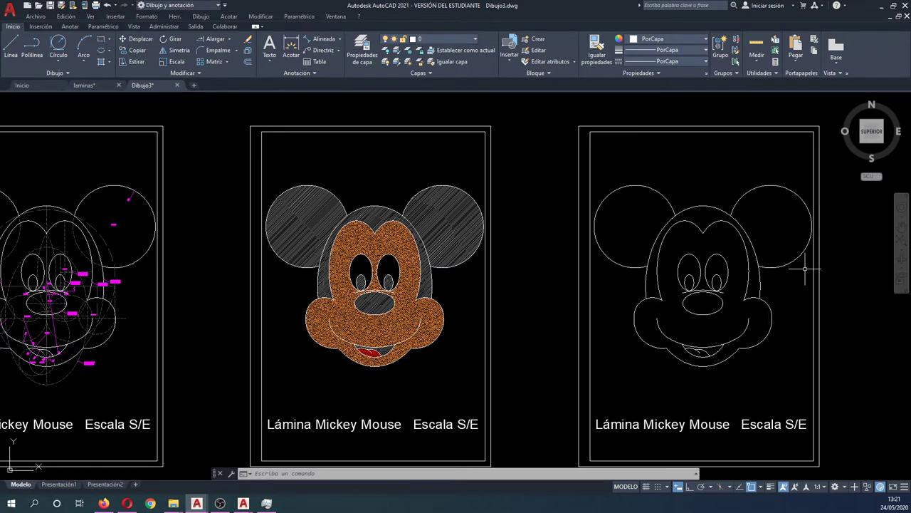
scroll(805, 269, "down", 3)
scroll(690, 267, "up", 3)
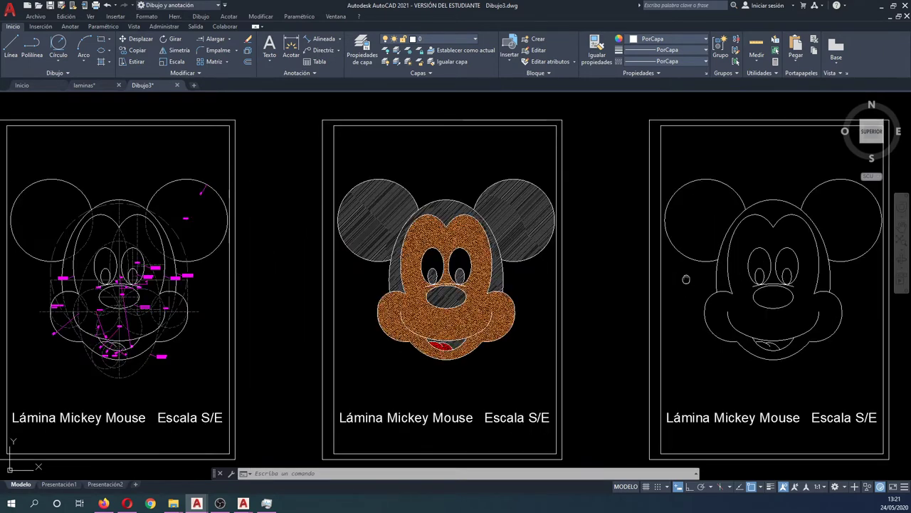
middle_click_drag(39, 307, 305, 295)
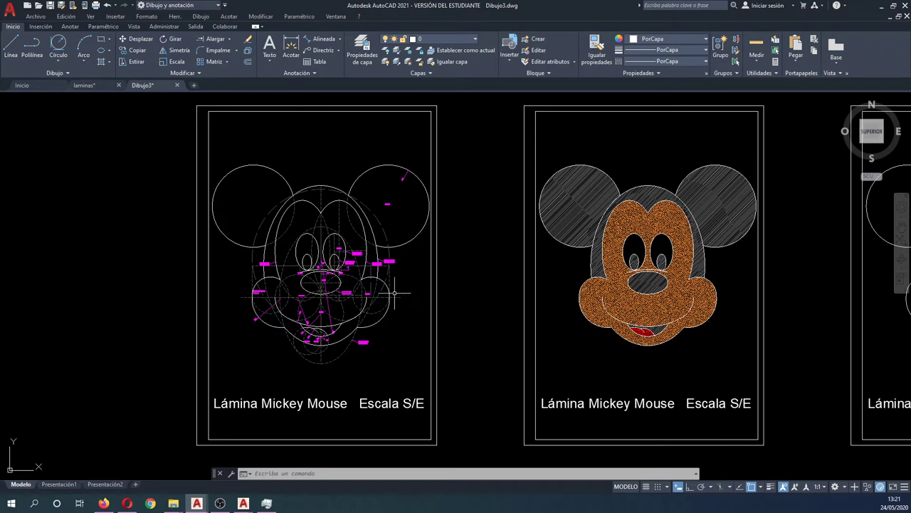
scroll(604, 238, "down", 4)
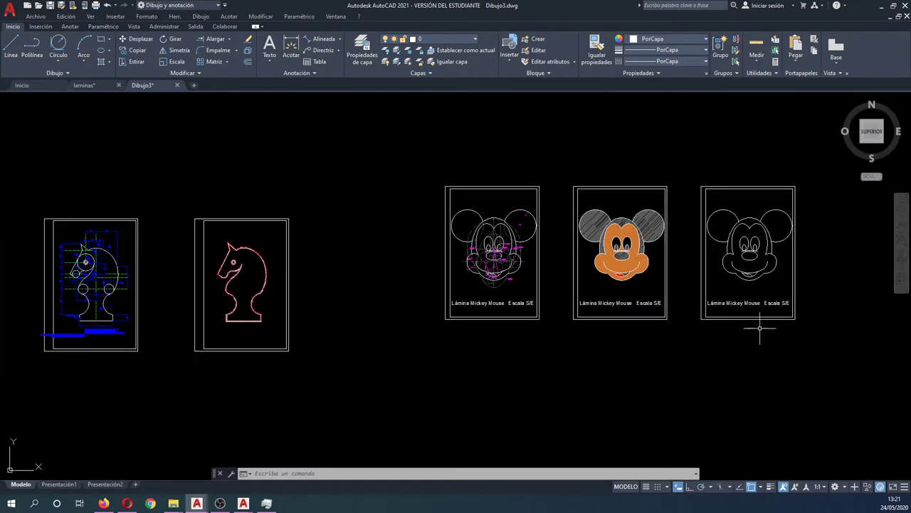
scroll(821, 340, "down", 2)
- Erase the knight and Mickey Mouse sheets (227 objects) and zoom to extents on the Lego sheets
left_click(825, 349)
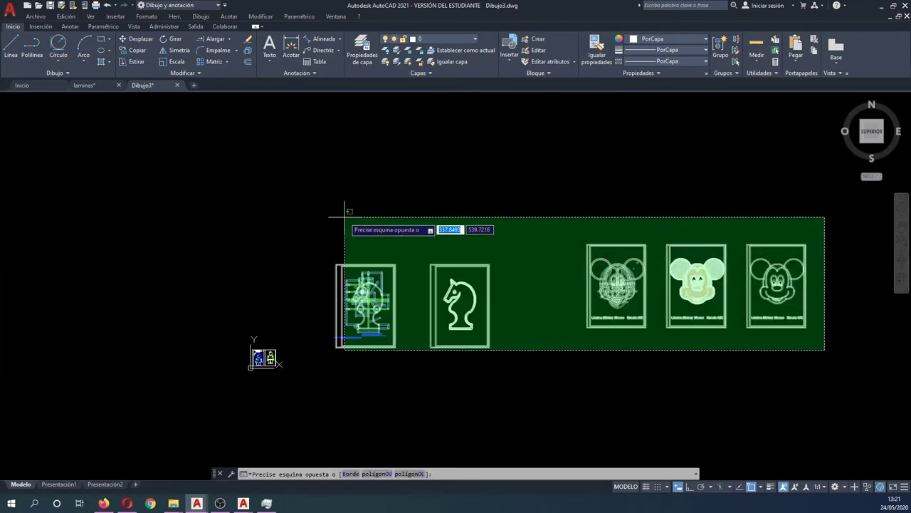
left_click(325, 213)
key("Delete")
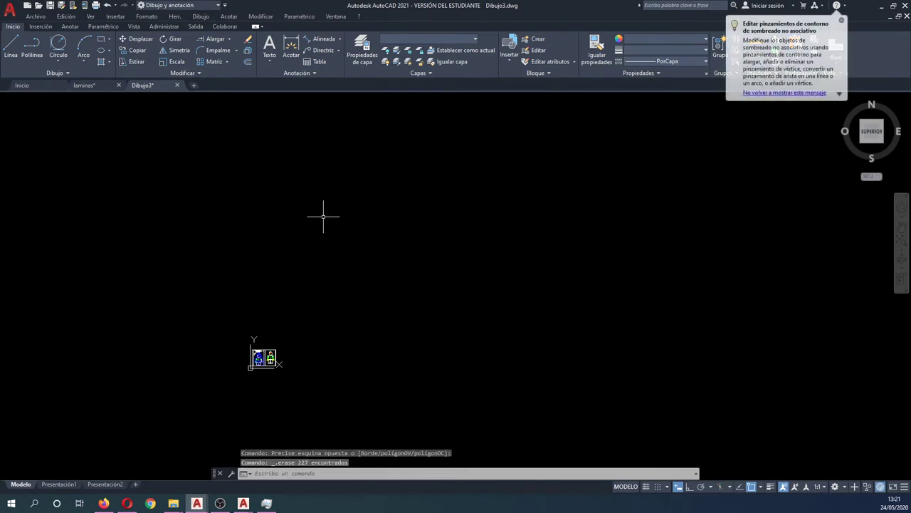
type("z")
key("Return")
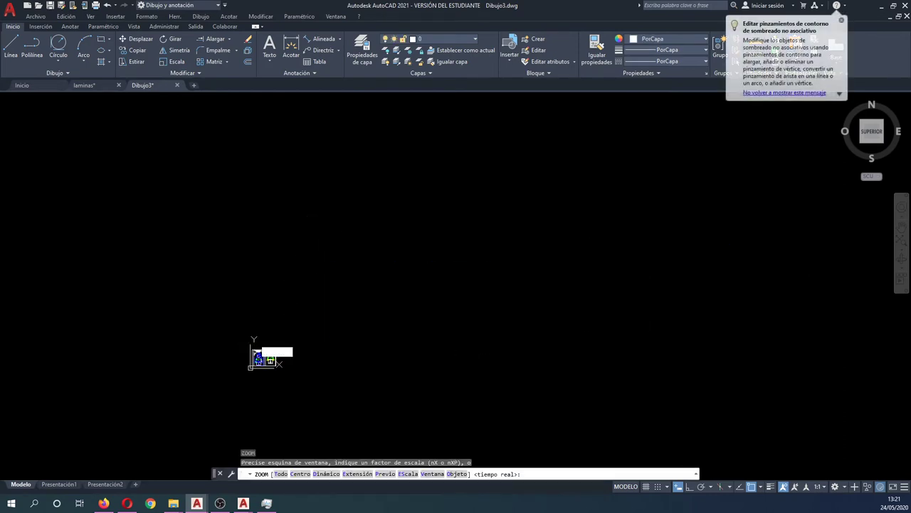
type("e")
key("Return")
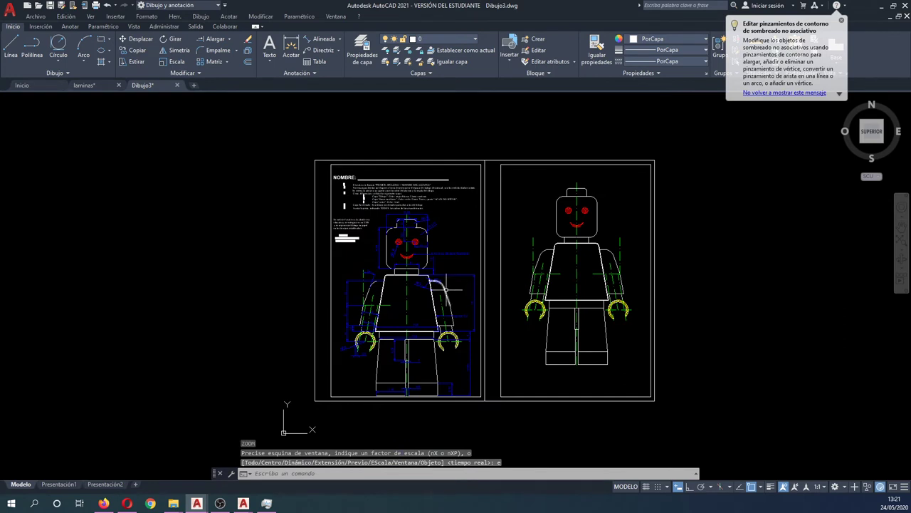
middle_click_drag(450, 284, 582, 280)
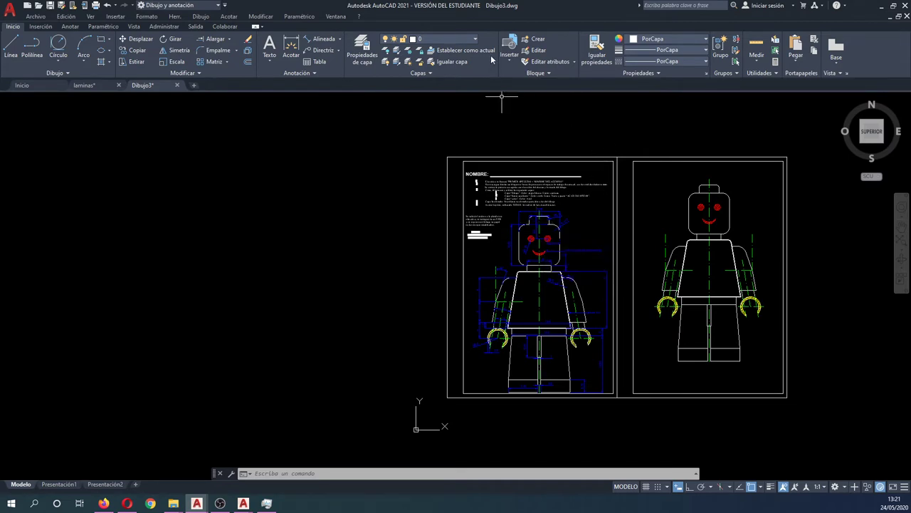
- Purge all unused items, leaving only layers 0, auxiliares, cotas, Defpoints and sombreado
left_click(476, 39)
key("Return")
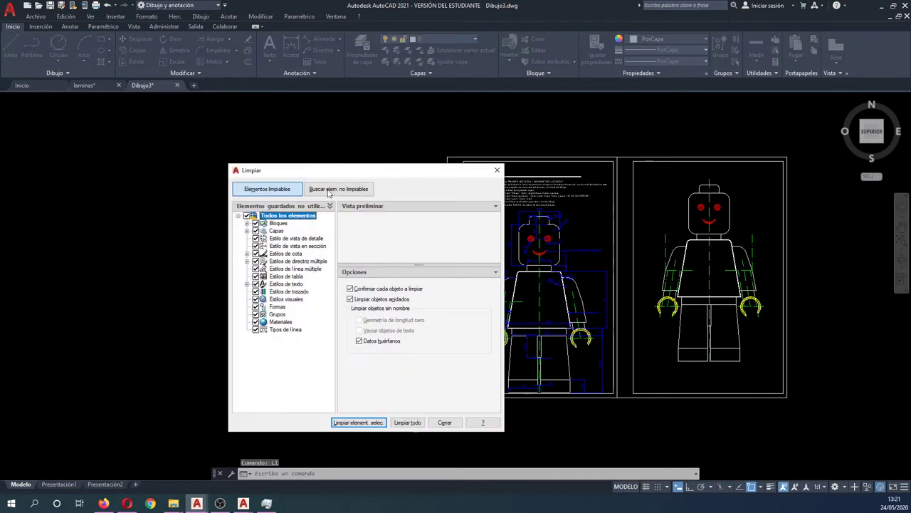
left_click(400, 423)
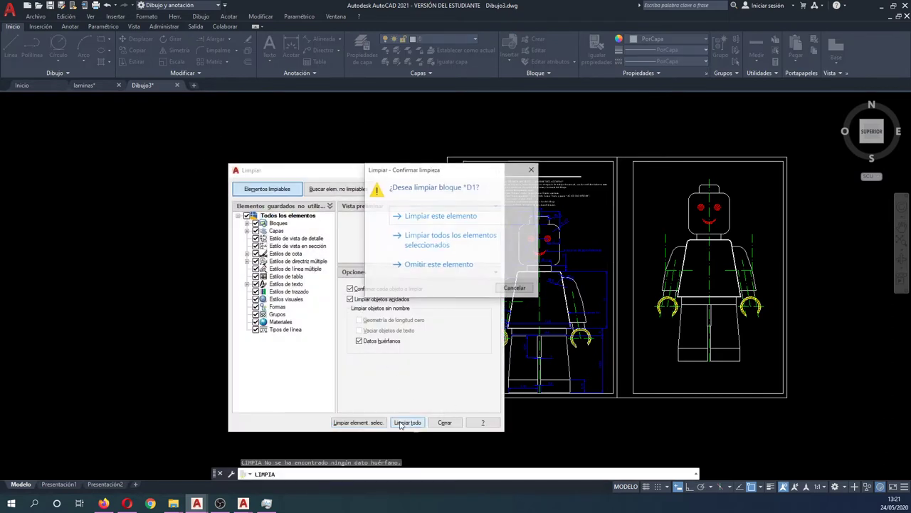
left_click(427, 239)
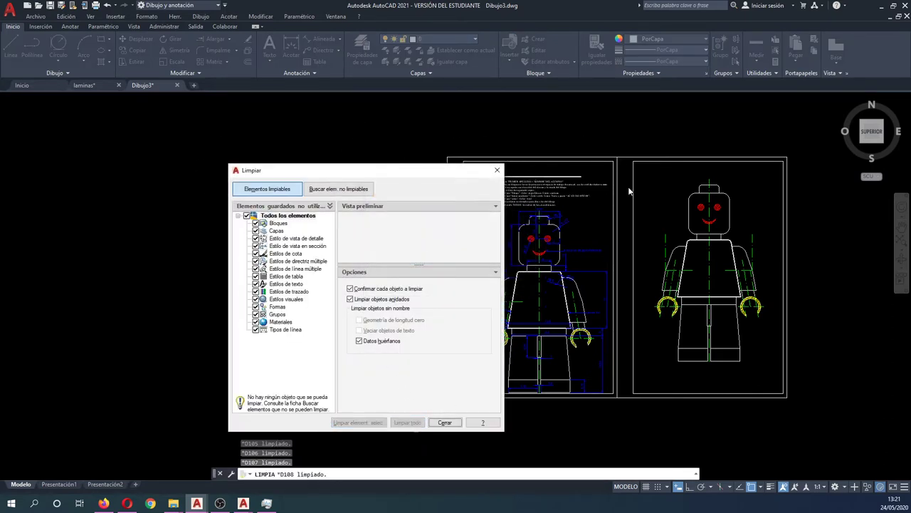
left_click(497, 171)
left_click(471, 41)
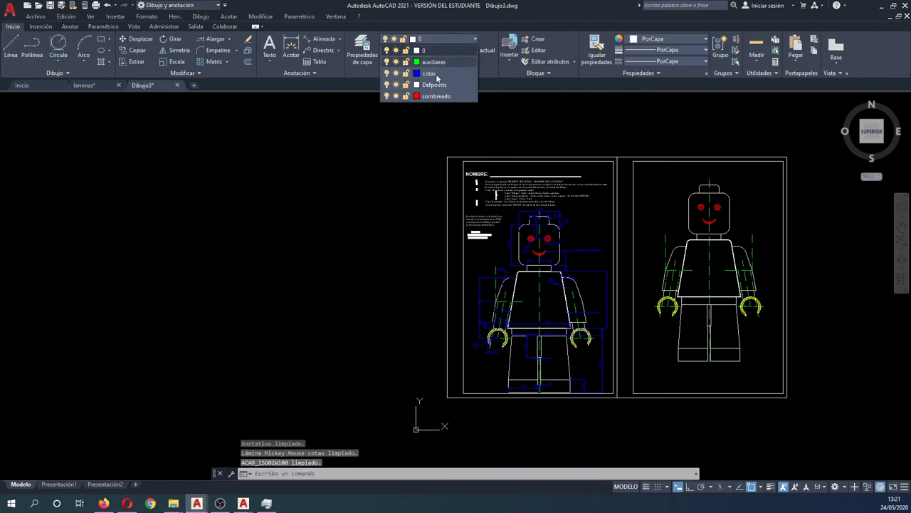
key("Escape")
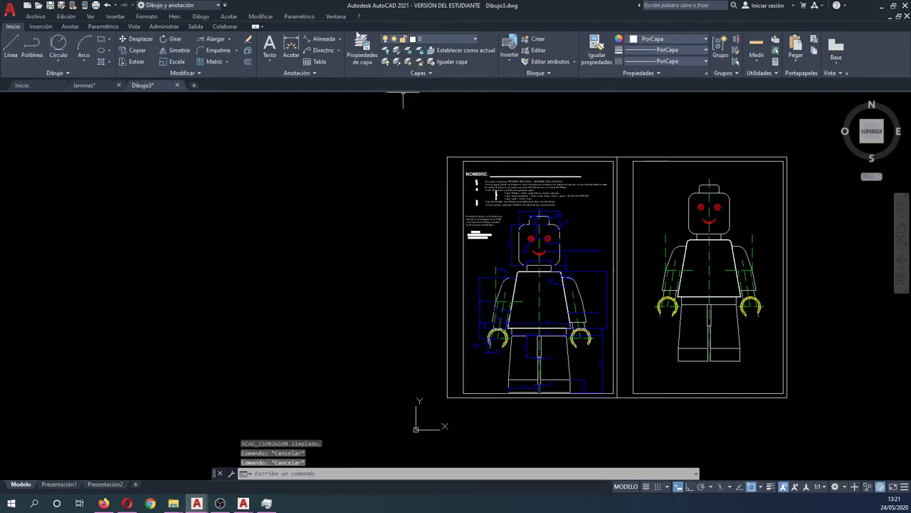
left_click(362, 50)
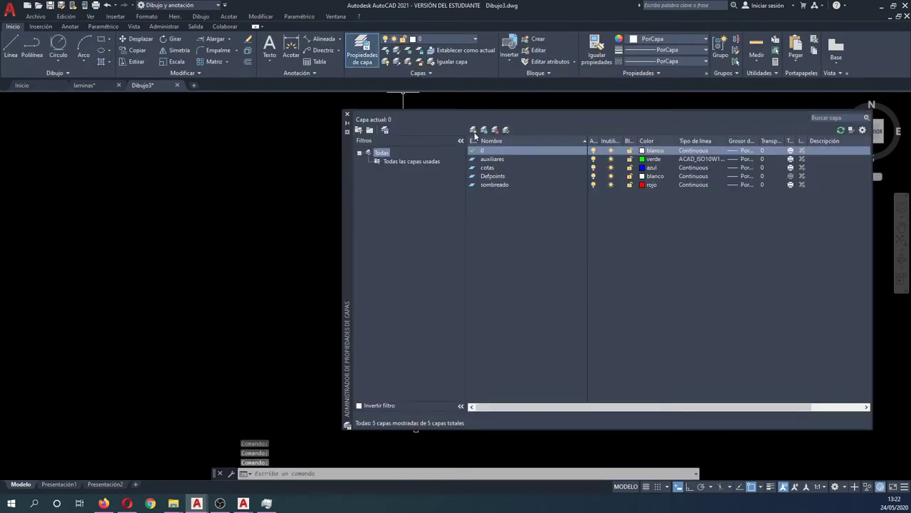
left_click(473, 130)
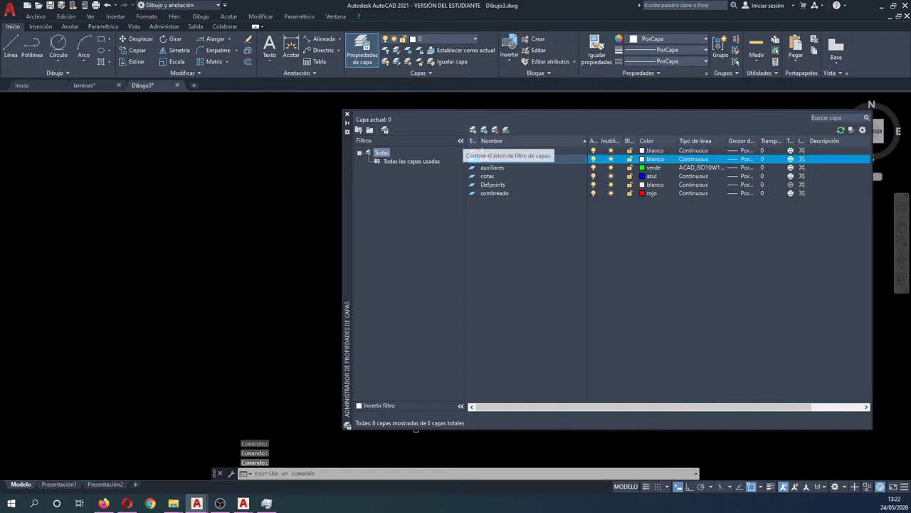
type("Dibujo")
left_click(557, 235)
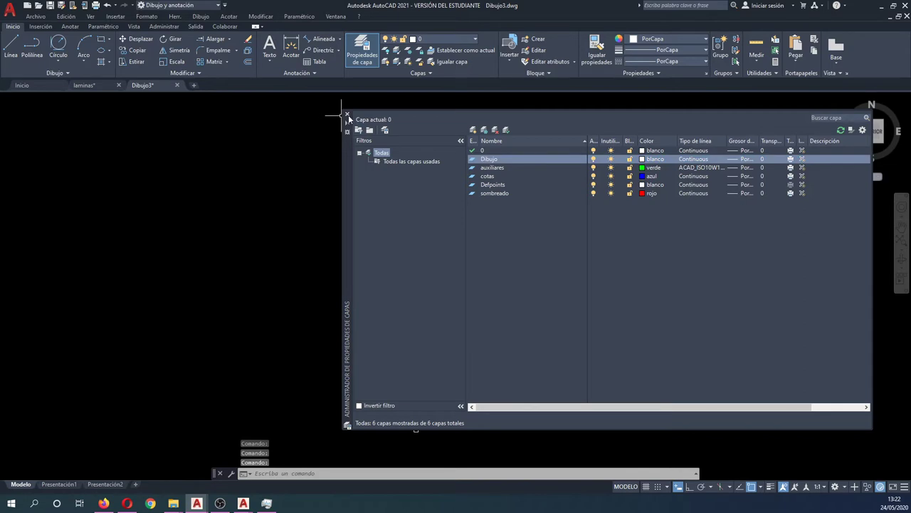
left_click(346, 114)
scroll(511, 291, "up", 2)
scroll(511, 291, "up", 2)
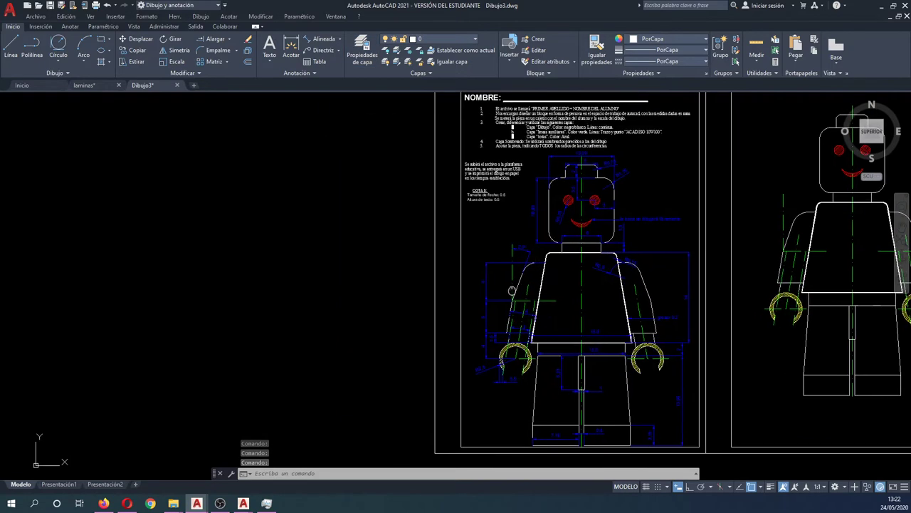
scroll(555, 201, "up", 1)
scroll(531, 193, "up", 1)
scroll(556, 173, "up", 1)
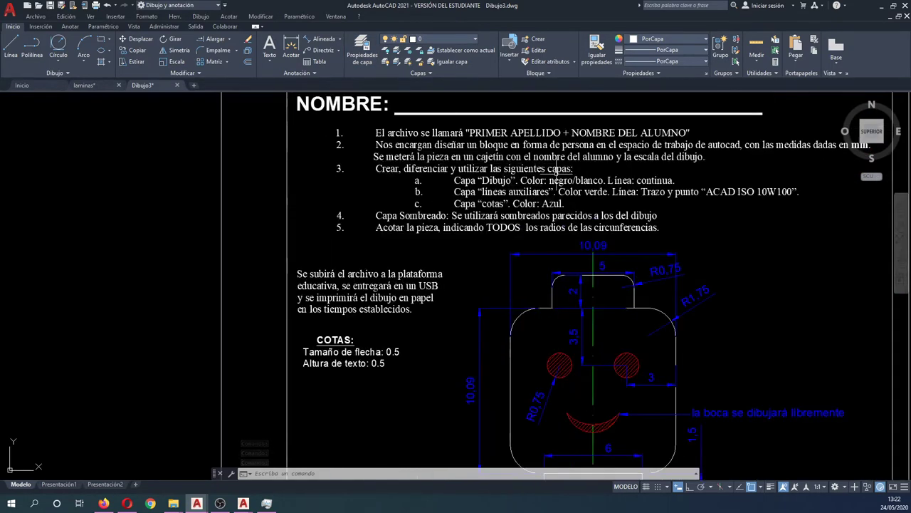
middle_click_drag(557, 172, 490, 193)
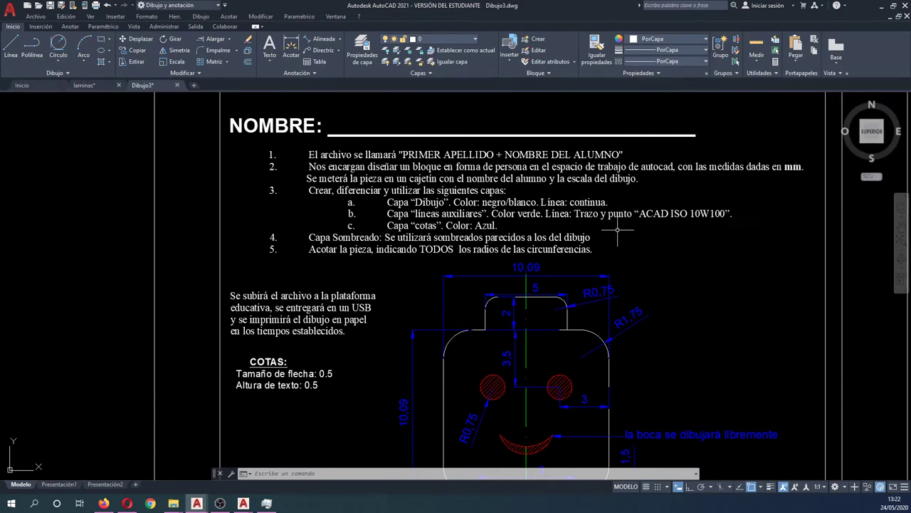
scroll(440, 241, "up", 2)
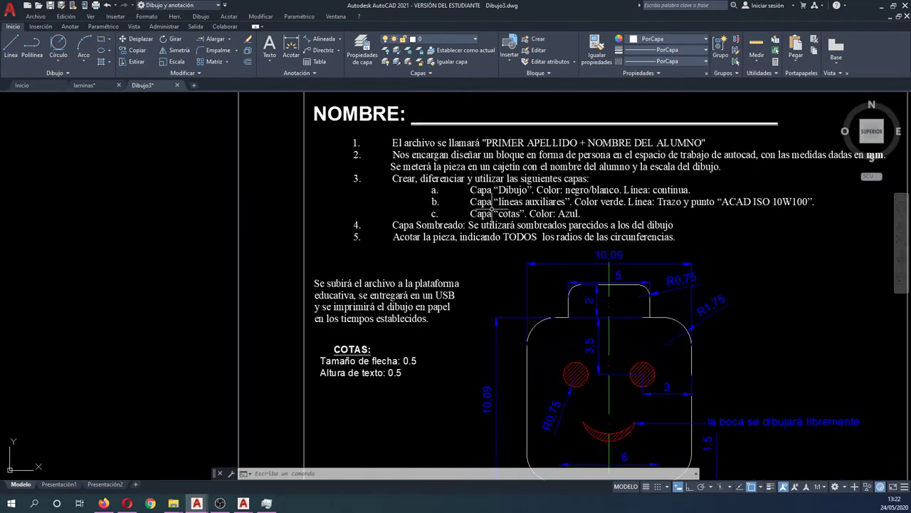
middle_click_drag(490, 216, 458, 217)
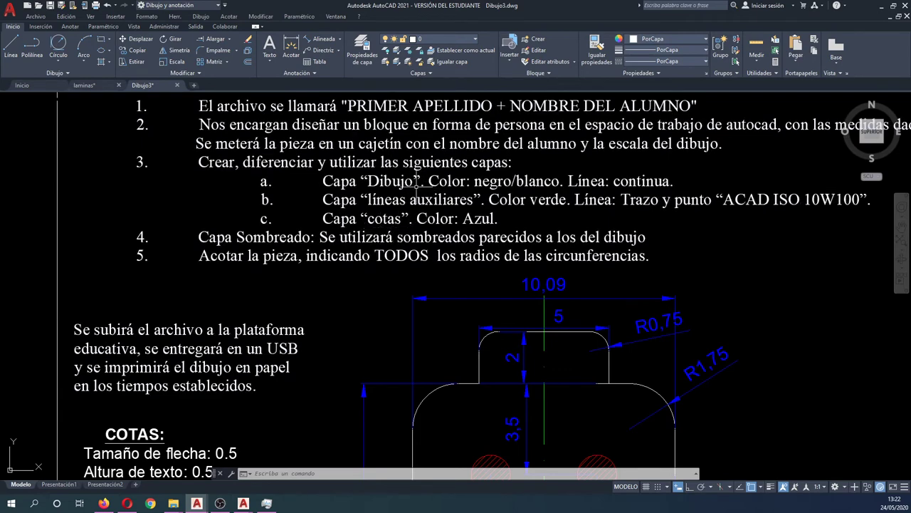
scroll(677, 189, "down", 4)
scroll(407, 204, "down", 3)
mouse_move(407, 204)
middle_mouse_down()
mouse_move(417, 183)
mouse_move(469, 206)
middle_mouse_up()
left_click(361, 49)
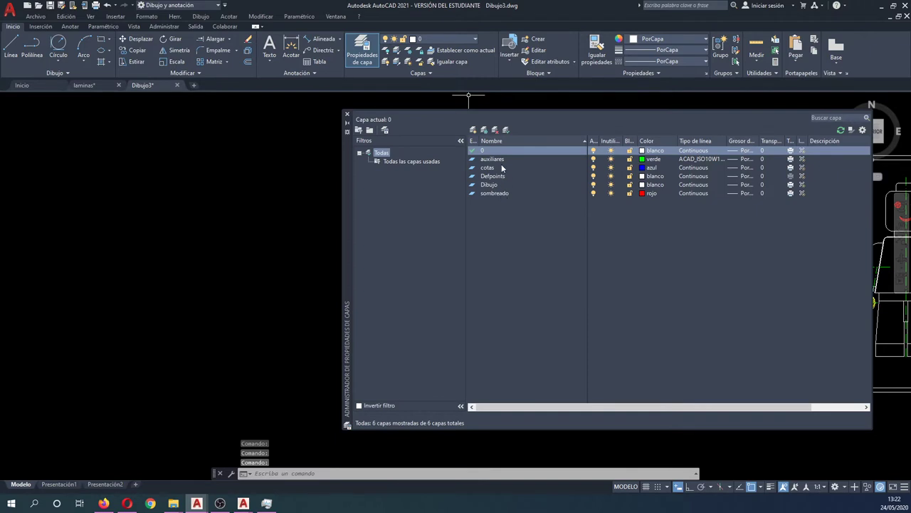
left_click(501, 163)
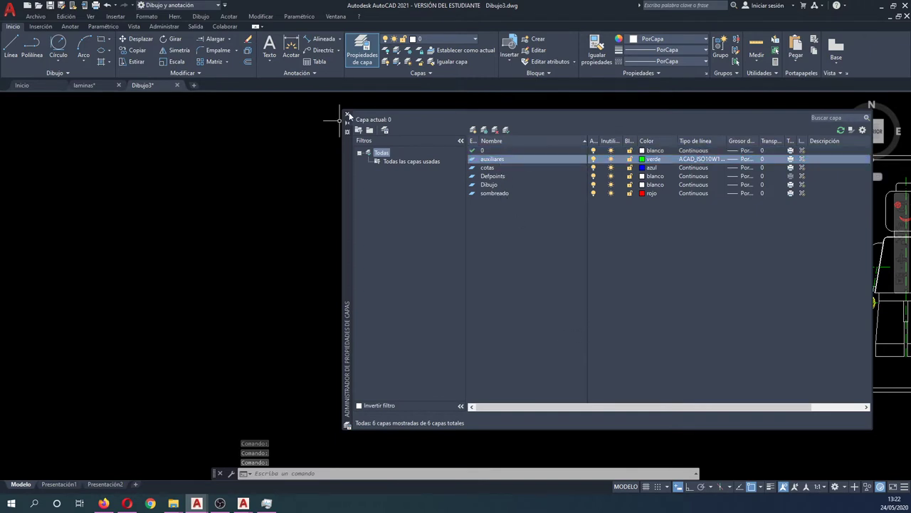
left_click(346, 114)
key("Escape")
key("Escape")
- Turn on ortho with F8 and make auxiliares the current layer
scroll(447, 256, "up", 1)
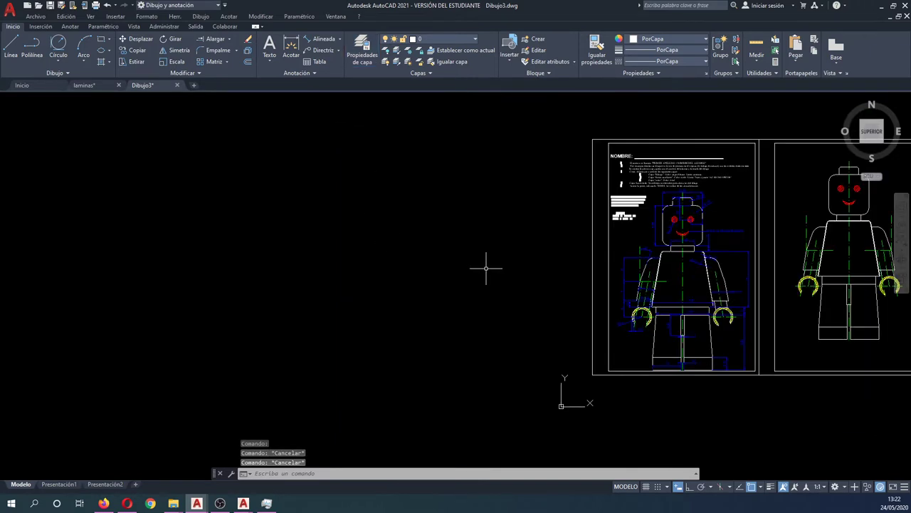
scroll(486, 266, "up", 1)
type("pol")
key("Return")
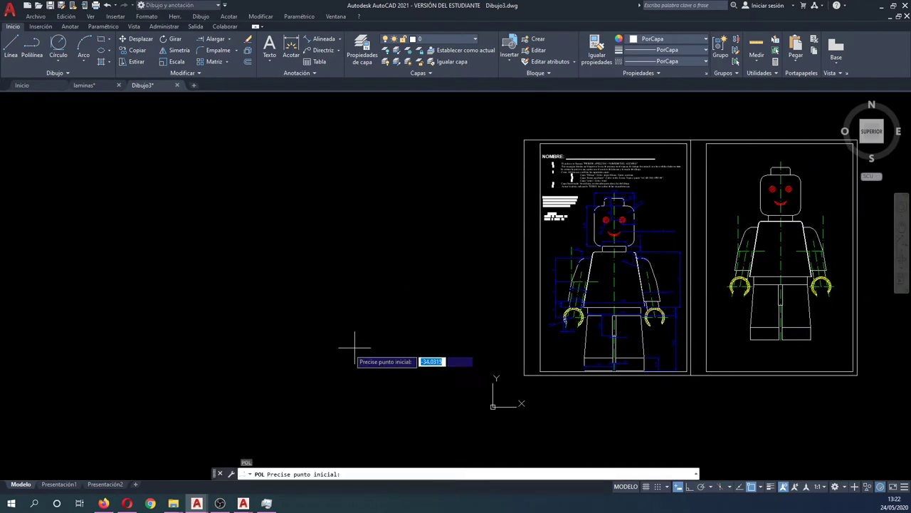
left_click(330, 373)
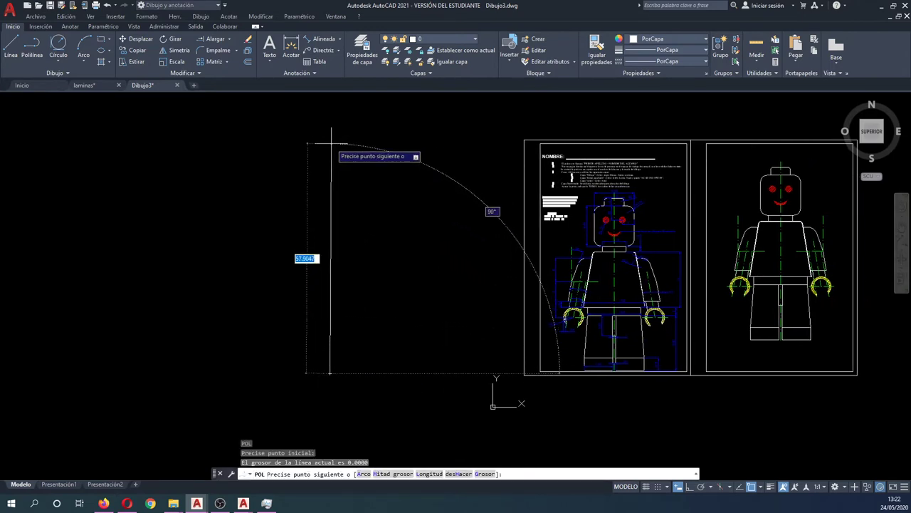
key("F8")
key("Escape")
key("Escape")
left_click(427, 38)
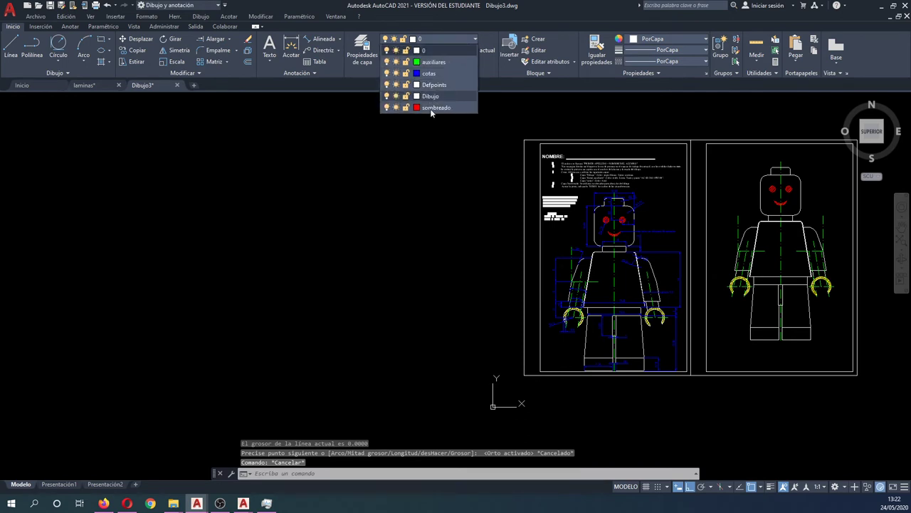
left_click(435, 62)
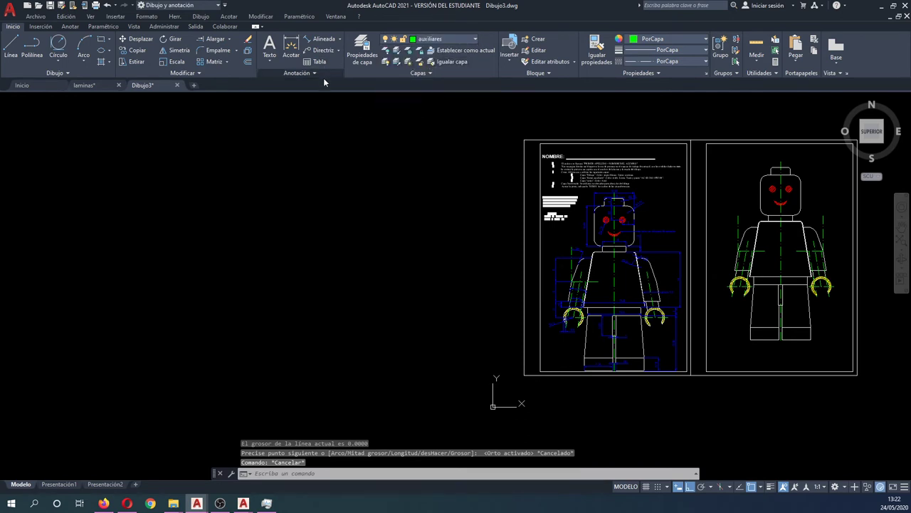
- Draw a vertical polyline on the auxiliares layer
key("Escape")
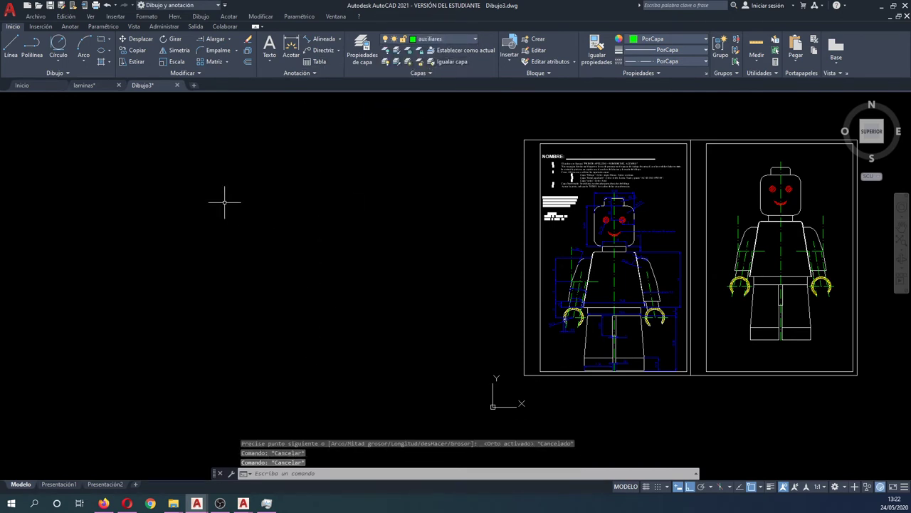
type("qa")
key("Return")
left_click(278, 371)
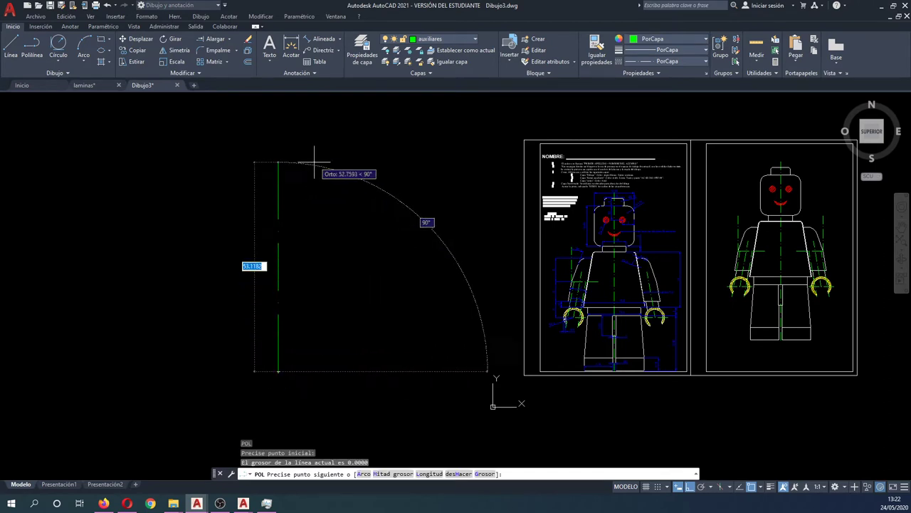
key("Escape")
- Set the vertical line's linetype scale to 0.2 in Properties
left_click(302, 218)
left_click(259, 209)
right_click(274, 227)
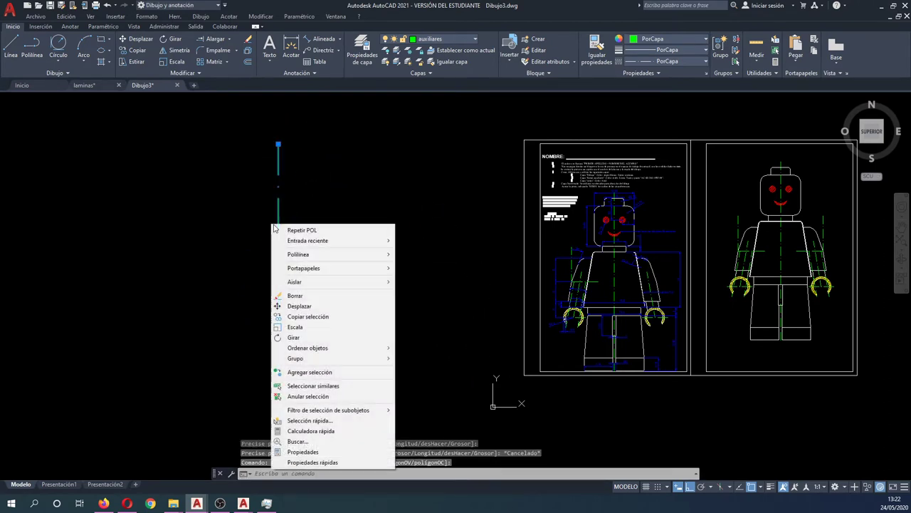
left_click(303, 452)
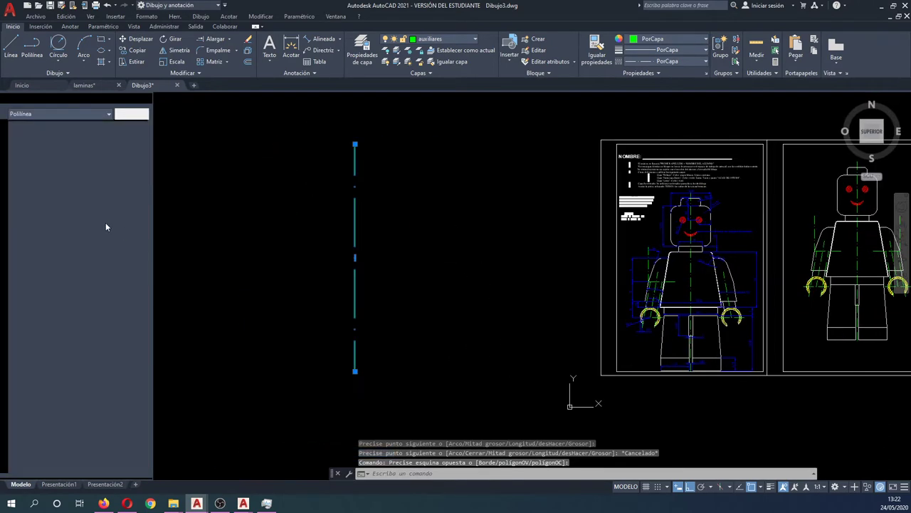
left_click(82, 163)
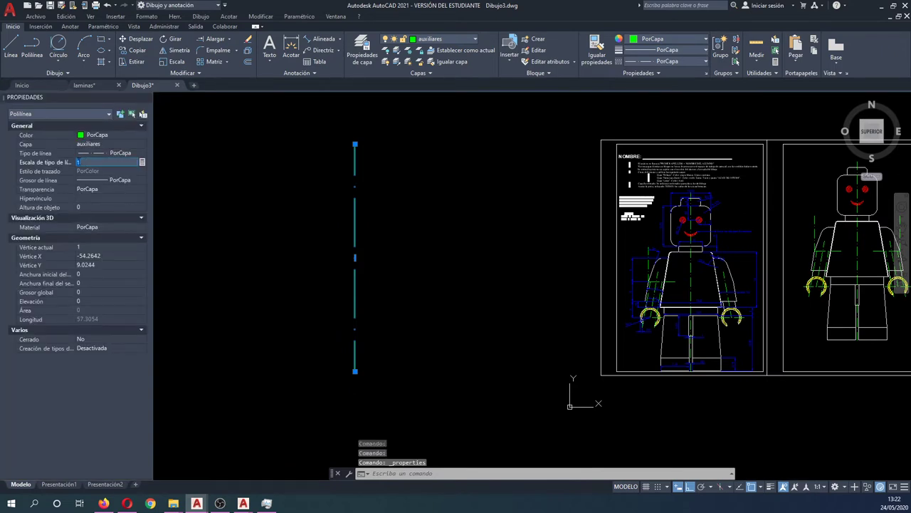
type(".2")
key("Return")
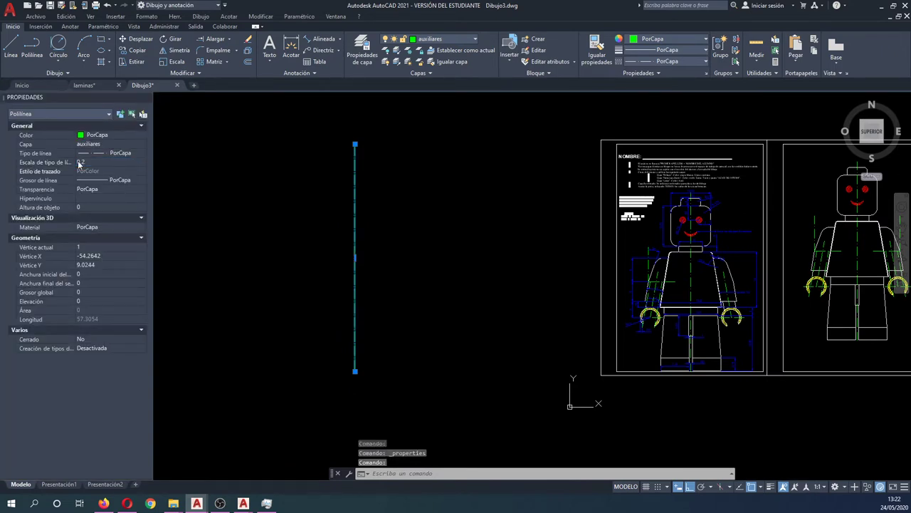
left_click(146, 98)
key("Escape")
- Move the green dash-dot line to stand left of the Lego sheets
middle_click_drag(171, 199, 248, 200)
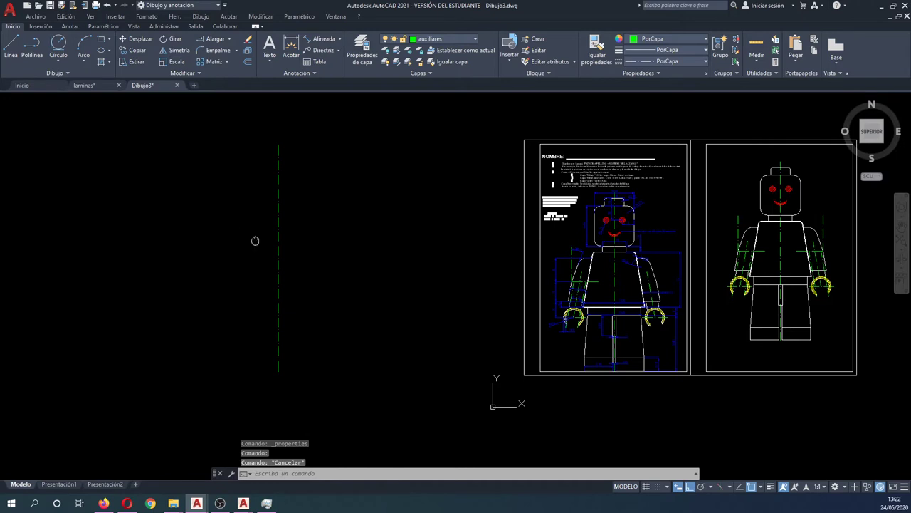
middle_click_drag(254, 240, 291, 232)
type("m p")
key("space")
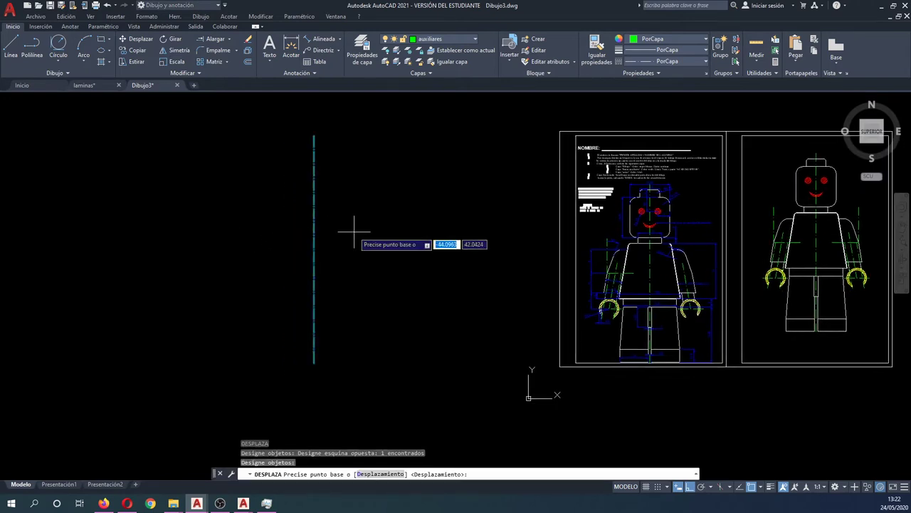
left_click(357, 235)
key("space")
left_click(356, 292)
left_click(270, 242)
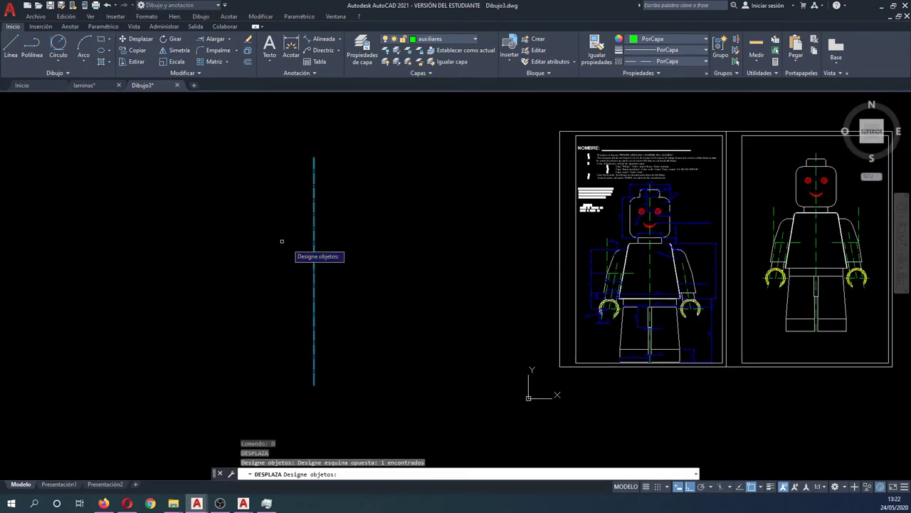
key("space")
left_click(373, 260)
left_click(474, 245)
scroll(533, 279, "up", 2)
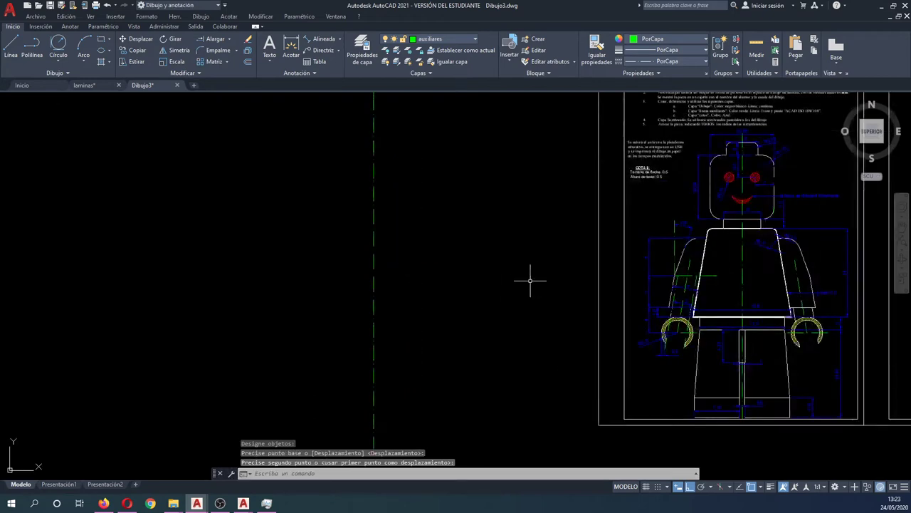
scroll(641, 185, "up", 2)
scroll(669, 137, "up", 2)
scroll(712, 182, "up", 1)
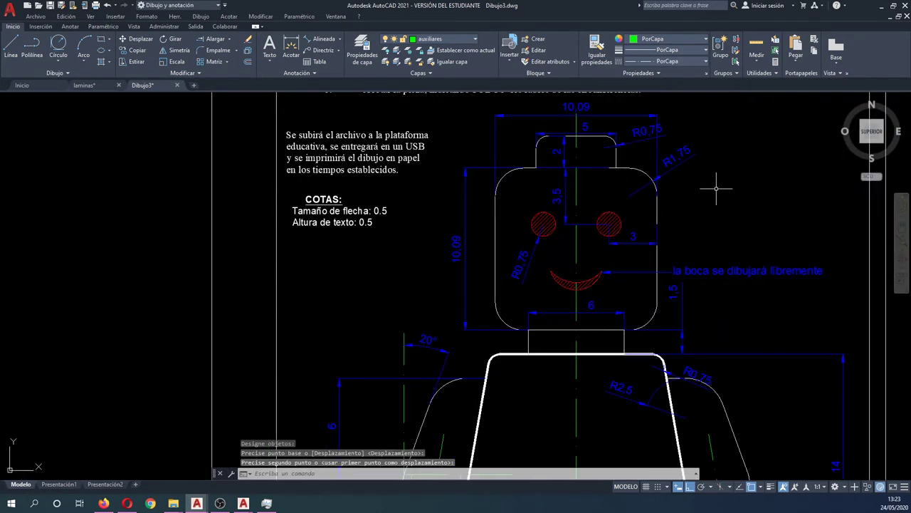
scroll(719, 193, "down", 3)
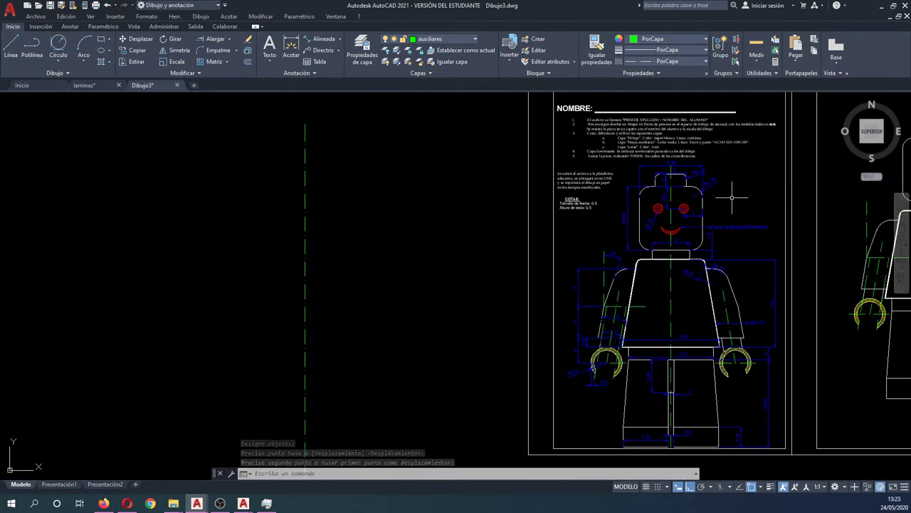
- Make Dibujo the current drawing layer
left_click(466, 38)
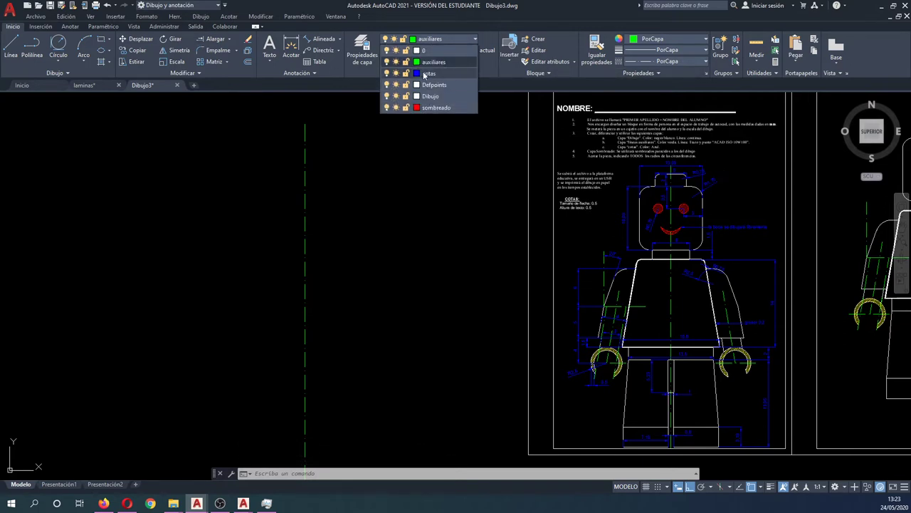
left_click(430, 96)
key("Escape")
key("Escape")
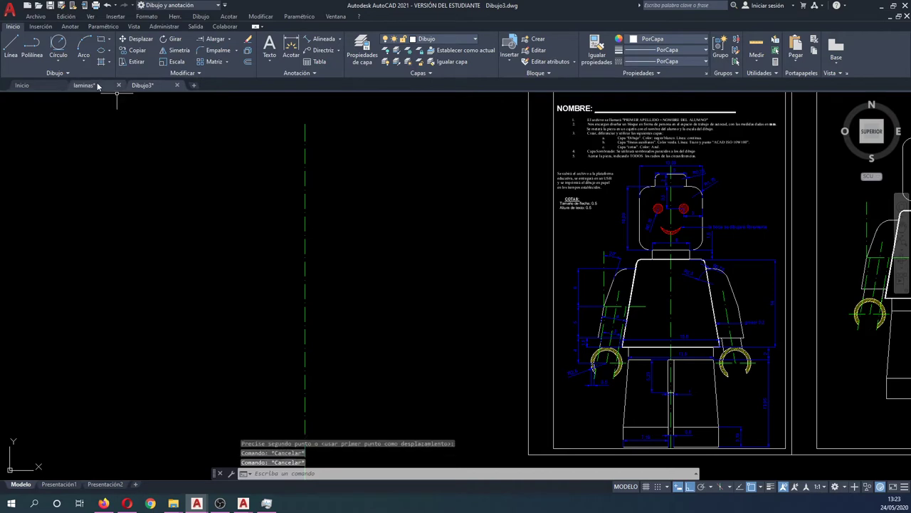
- Change the cotas layer colour to cyan in the Layer Properties Manager
left_click(364, 45)
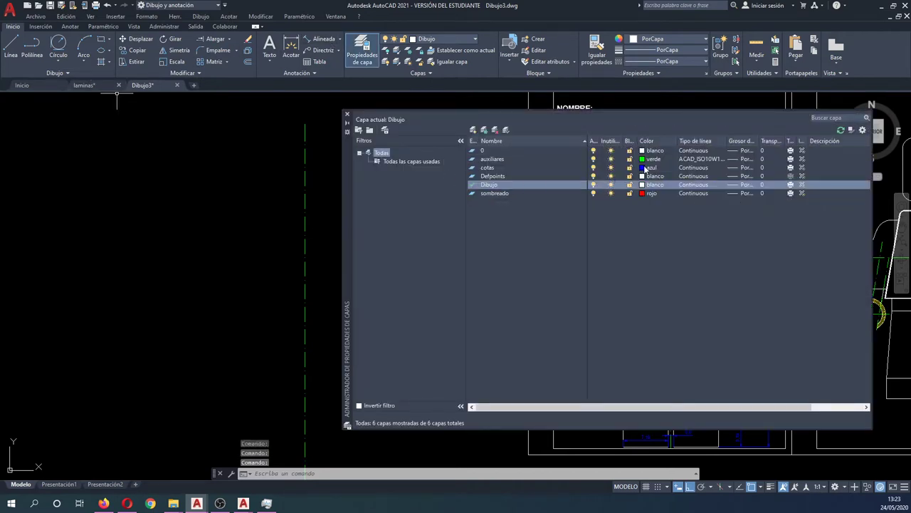
left_click(645, 168)
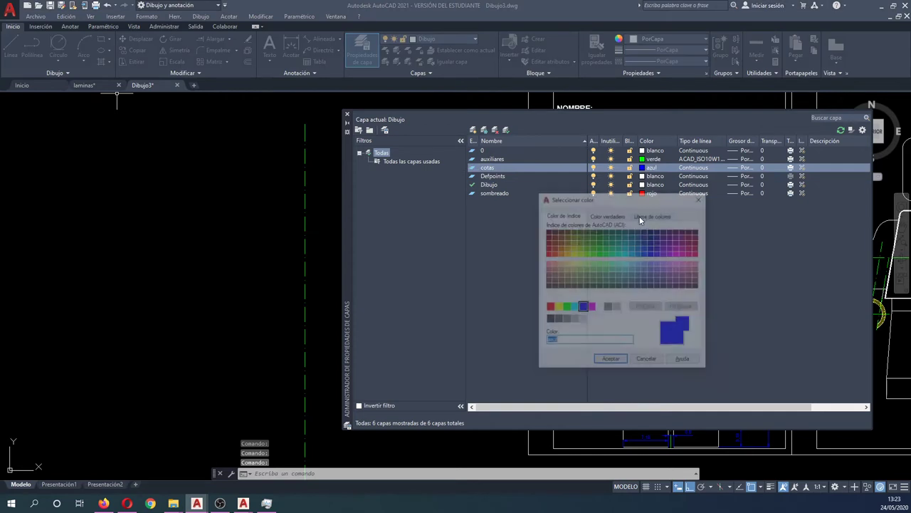
left_click(574, 307)
left_click(610, 361)
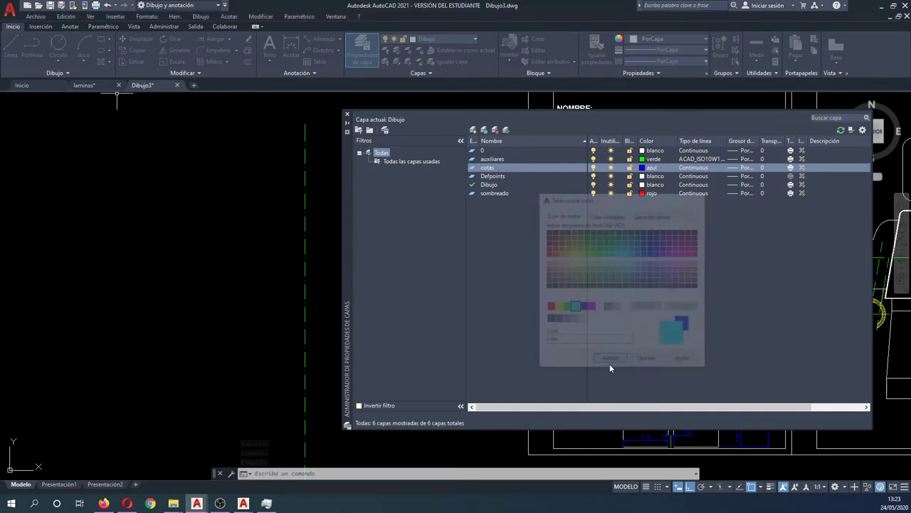
left_click(348, 116)
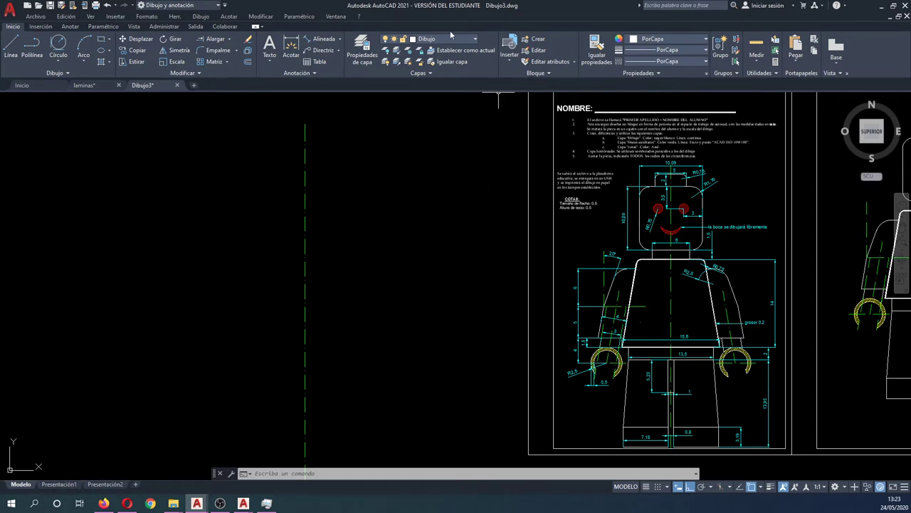
- Browse the colour tabs for the auxiliares layer, keep it green, and close the layer manager
left_click(362, 51)
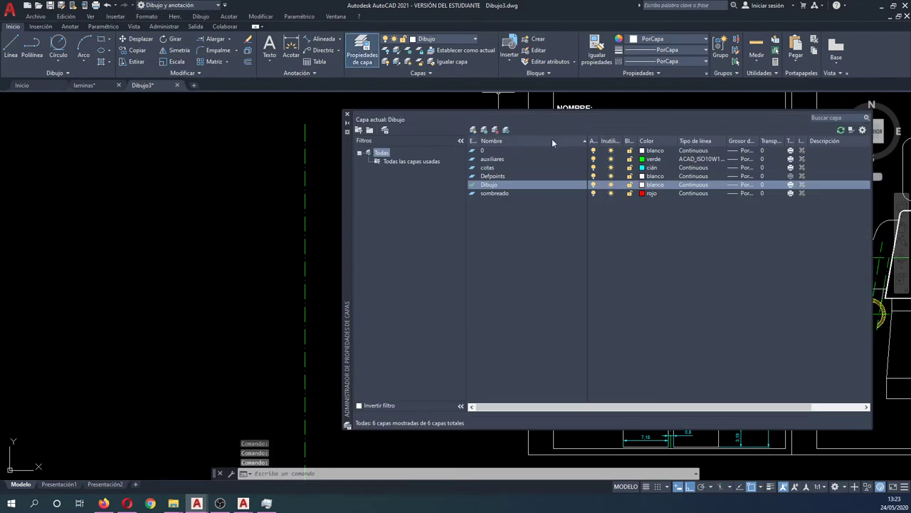
left_click(643, 160)
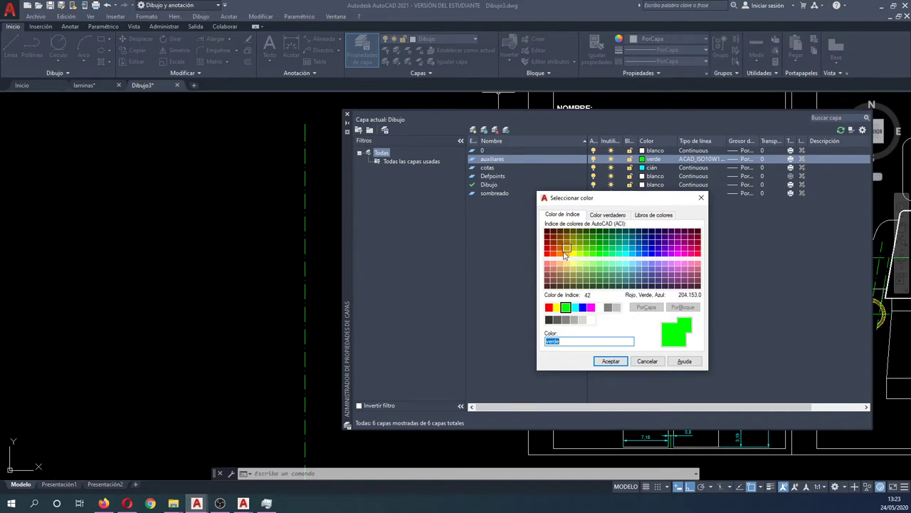
left_click(701, 197)
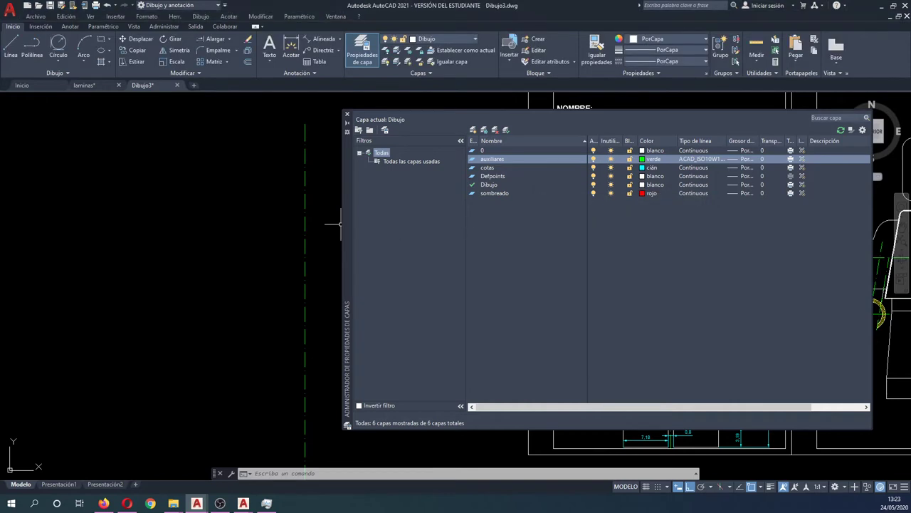
left_click_drag(346, 213, 104, 191)
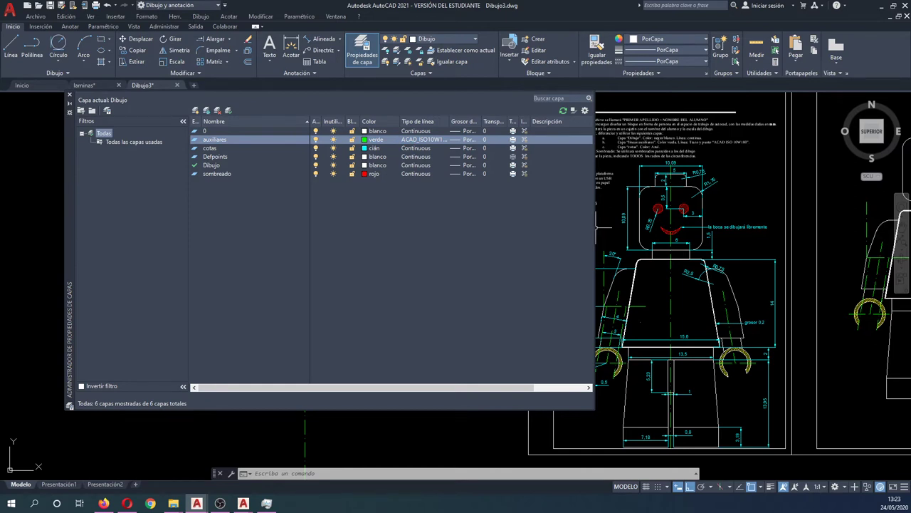
left_click_drag(595, 228, 845, 246)
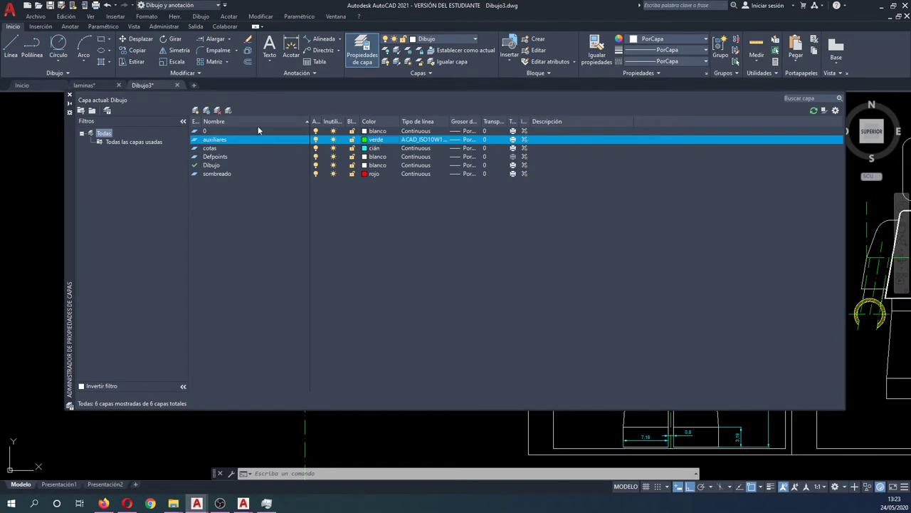
left_click(365, 140)
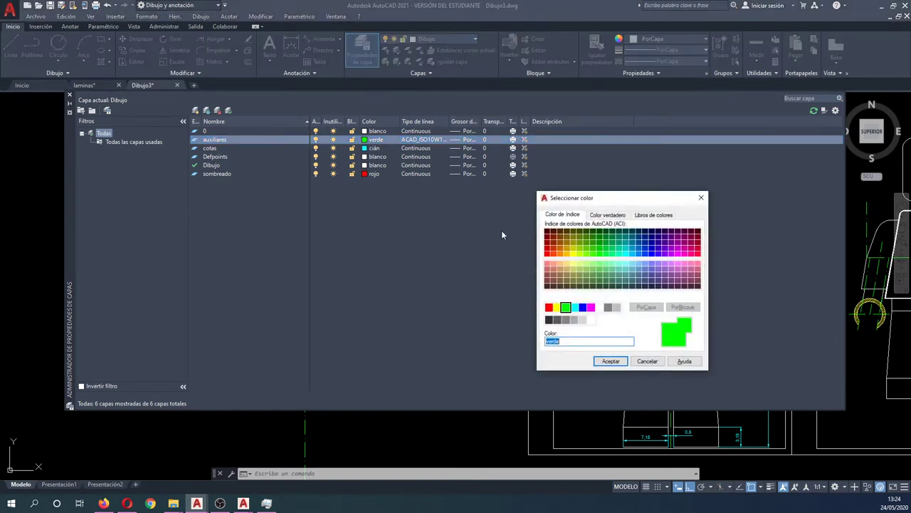
left_click(619, 217)
left_click(649, 216)
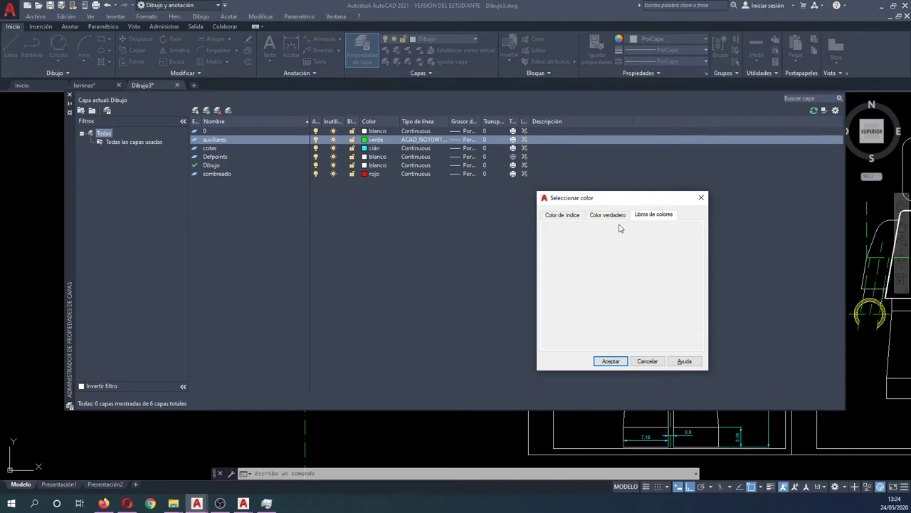
left_click(564, 215)
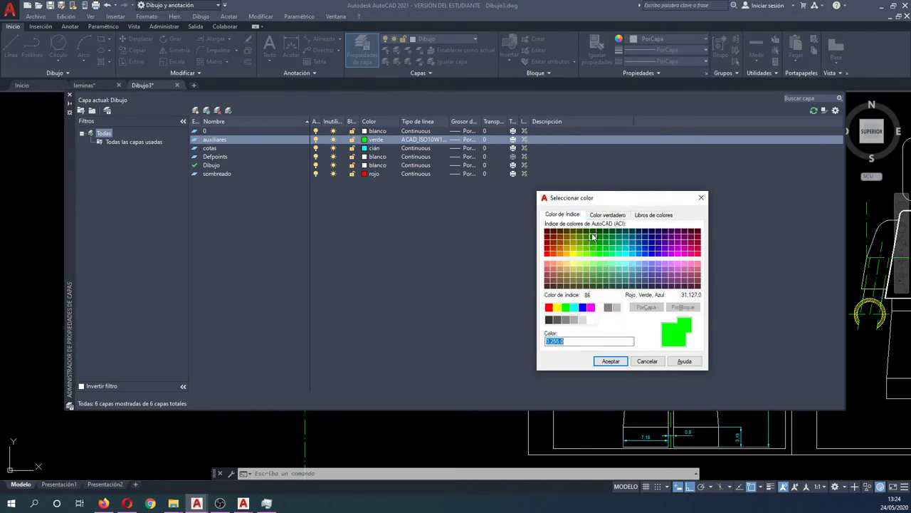
left_click(608, 216)
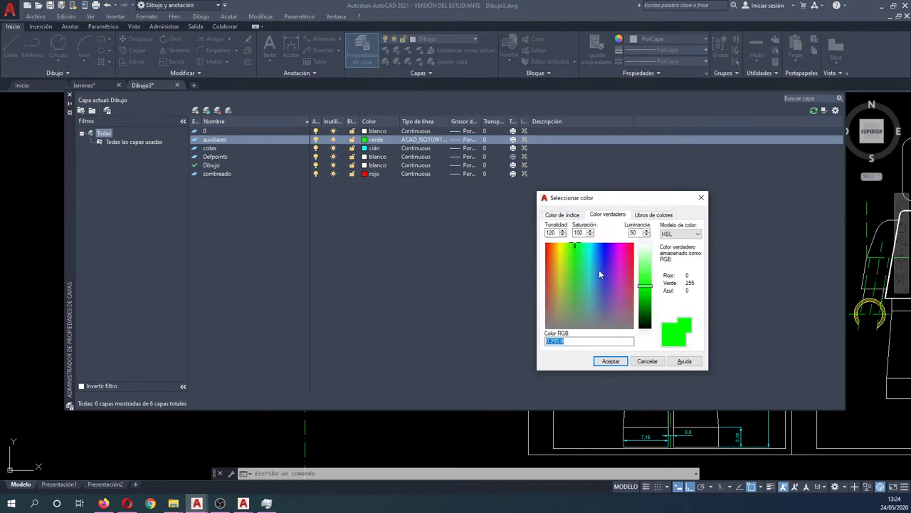
left_click(702, 198)
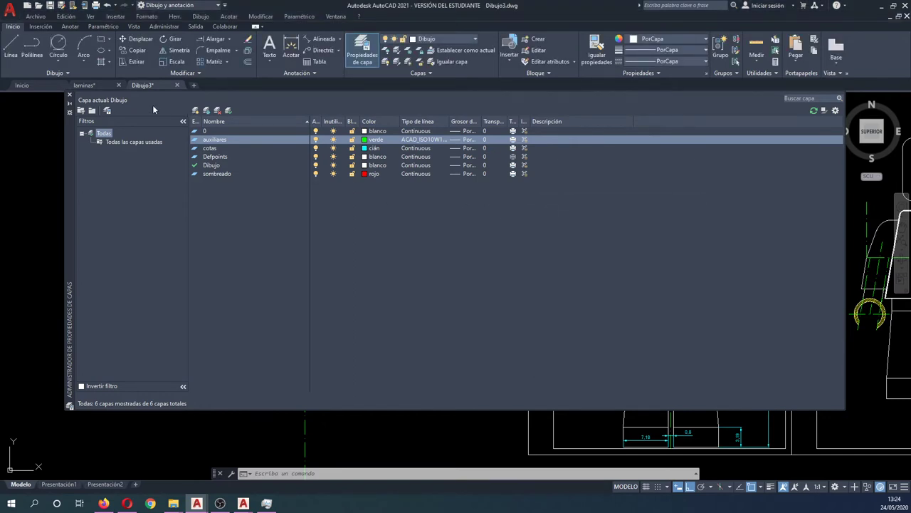
left_click(69, 97)
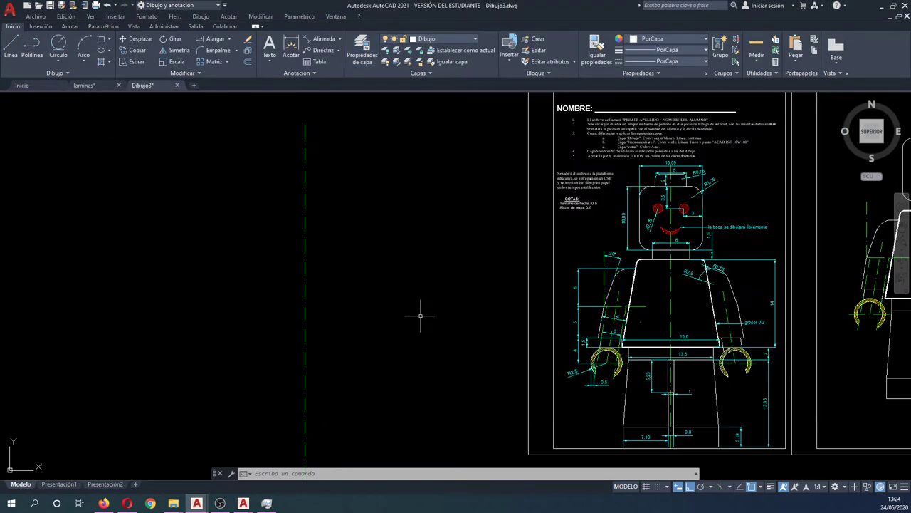
key("Escape")
key("Escape")
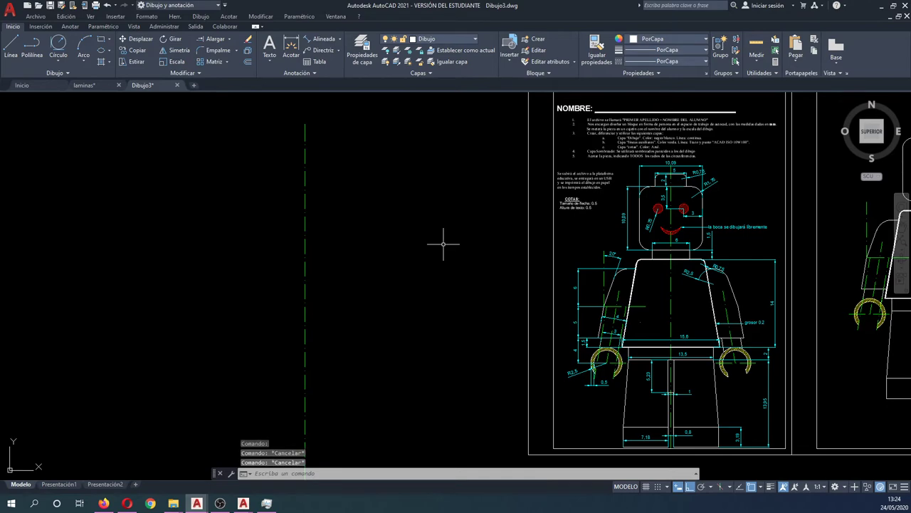
scroll(449, 235, "down", 2)
scroll(388, 282, "up", 2)
middle_click_drag(370, 285, 389, 299)
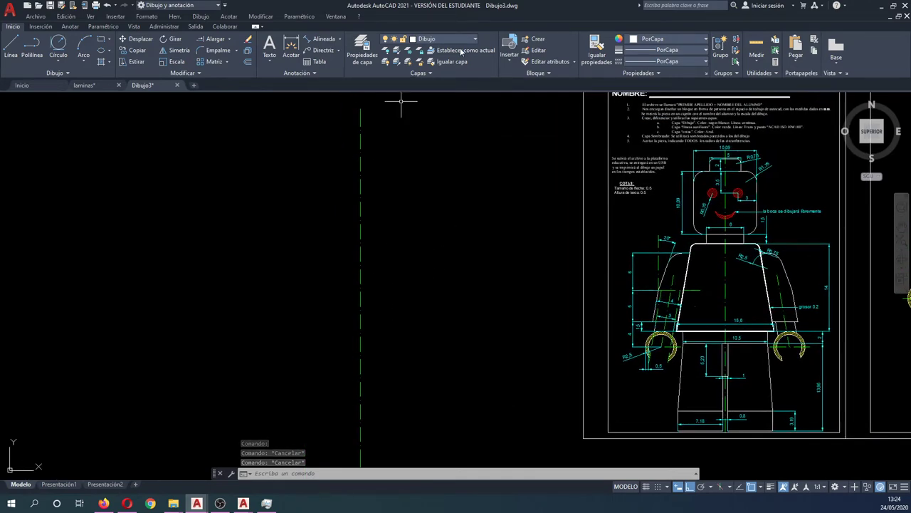
left_click(101, 63)
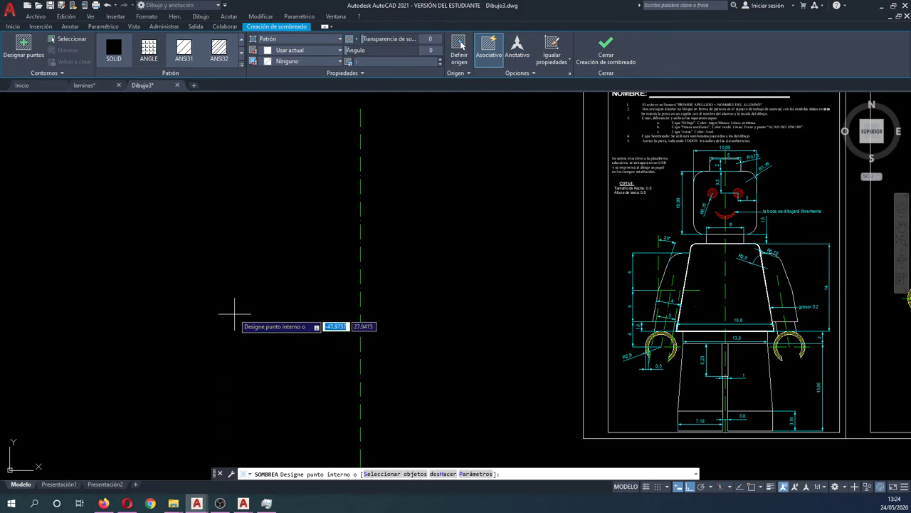
key("Escape")
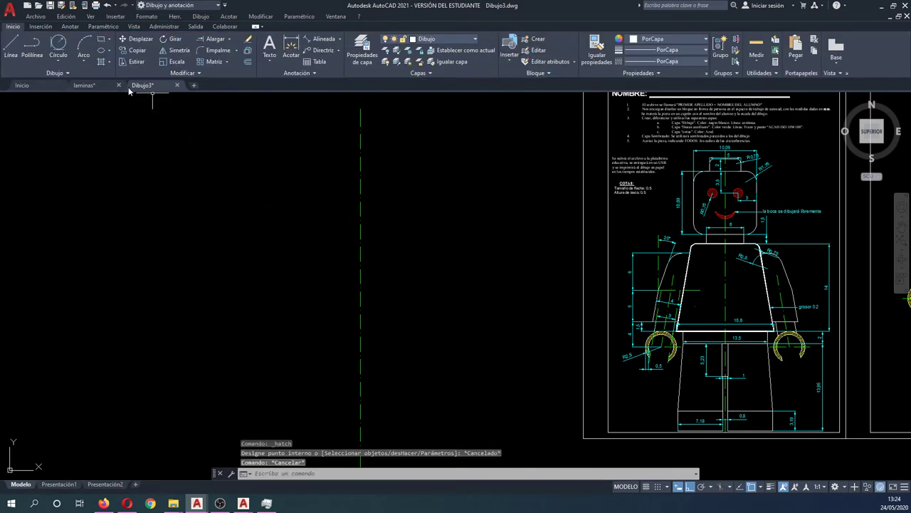
left_click(101, 39)
left_click(188, 202)
type("5")
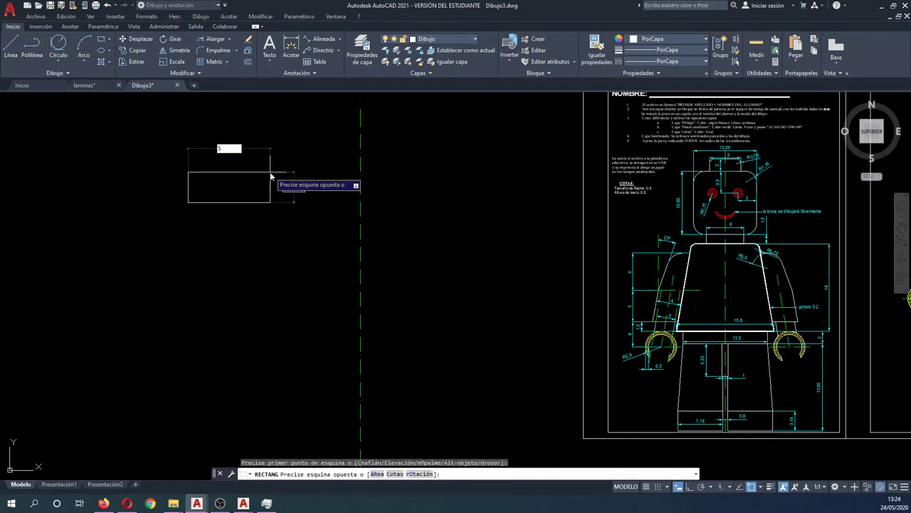
- Finish the 5×2 stud rectangle and move it onto the green centre line
key("Tab")
type("2")
key("Return")
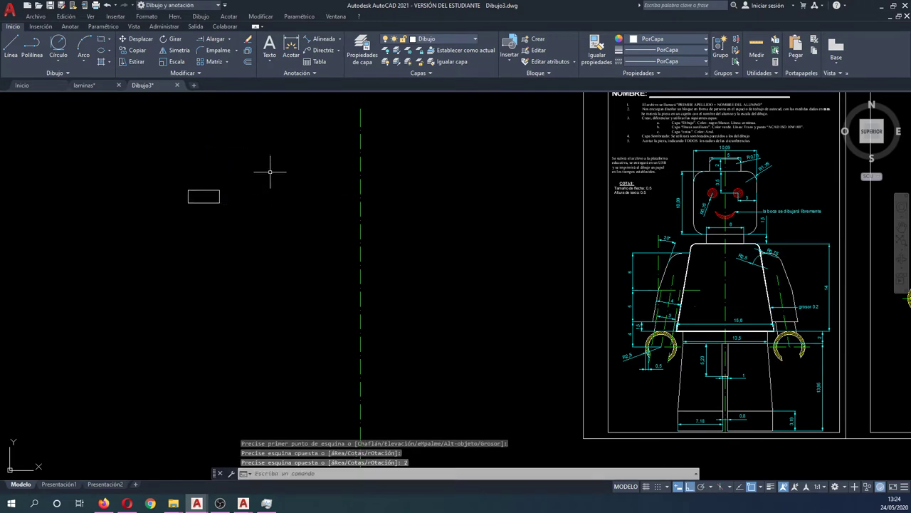
type("d")
key("space")
left_click(177, 174)
left_click(273, 228)
key("Return")
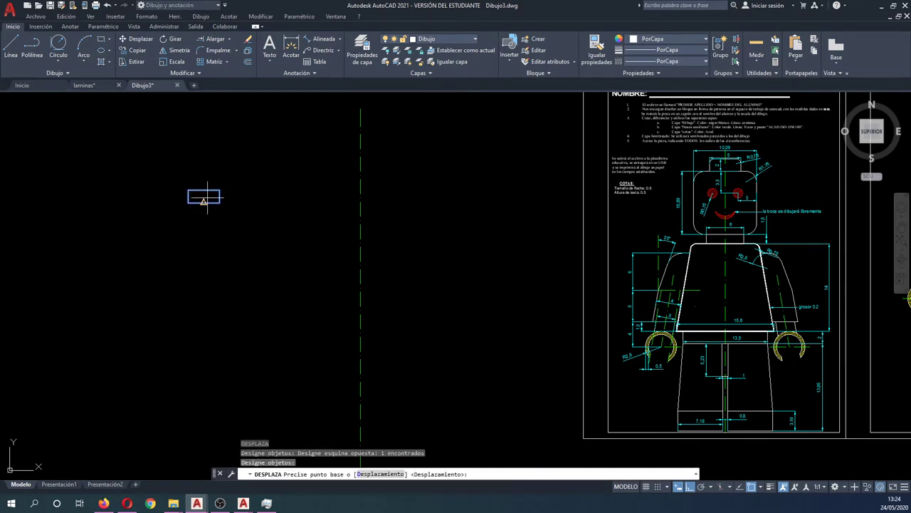
left_click(204, 197)
left_click(355, 100)
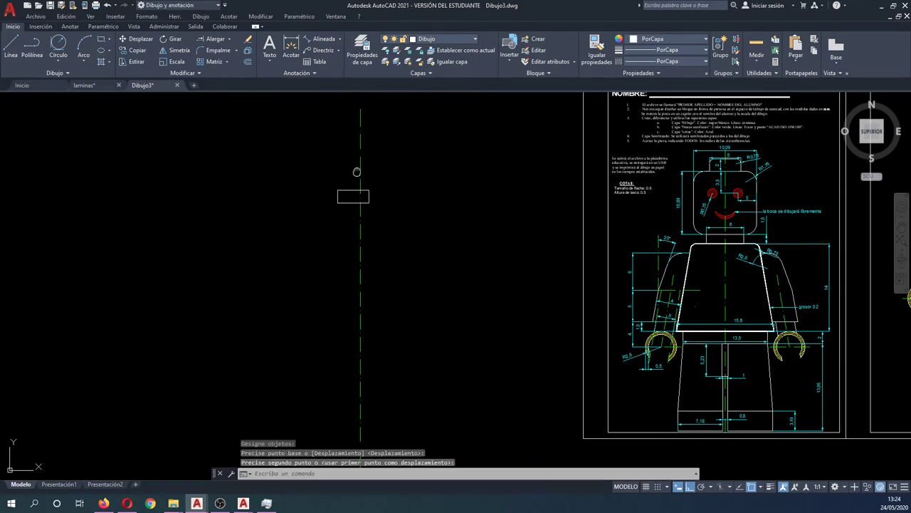
middle_click_drag(357, 171, 333, 235)
scroll(333, 254, "up", 2)
- Reposition the stud at the top of the axis, then lower it about 3 units
type("d")
left_click(360, 281)
left_click(301, 240)
key("space")
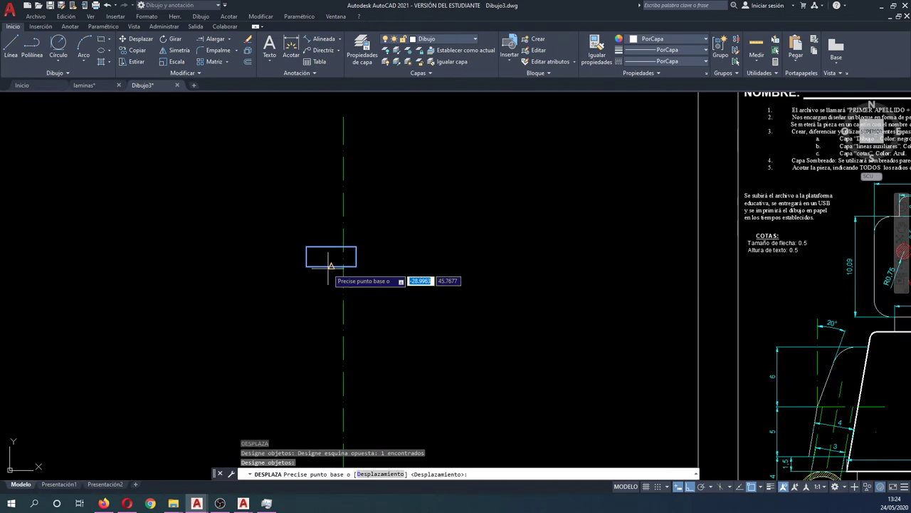
left_click(331, 266)
left_click(343, 116)
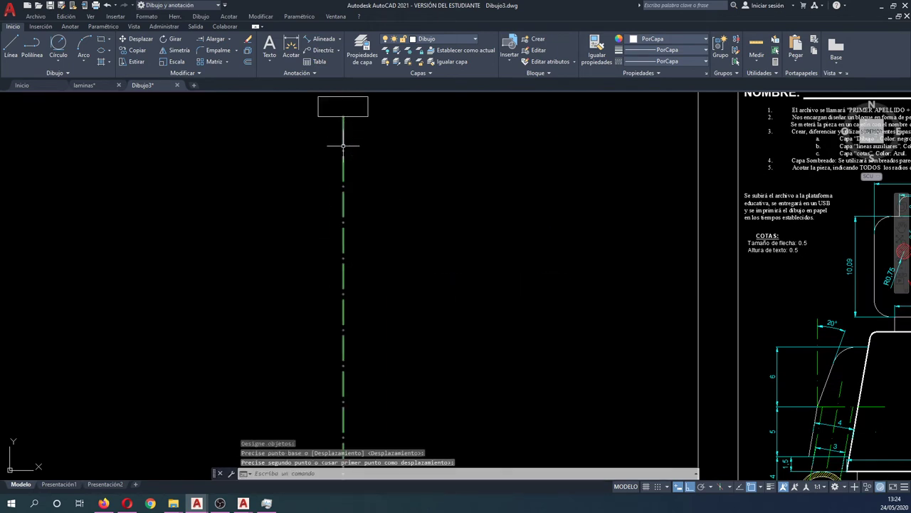
key("space")
left_click(343, 116)
key("space")
left_click(405, 147)
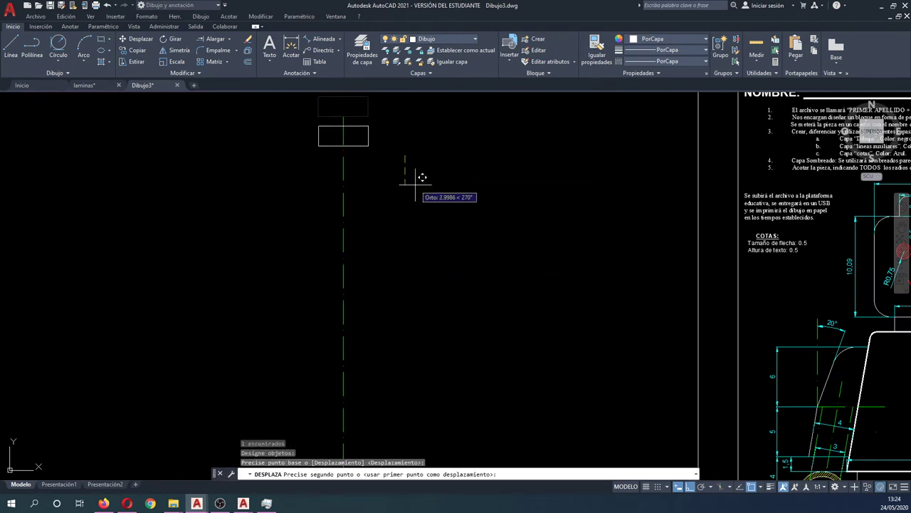
left_click(420, 179)
scroll(449, 204, "down", 2)
scroll(413, 200, "up", 1)
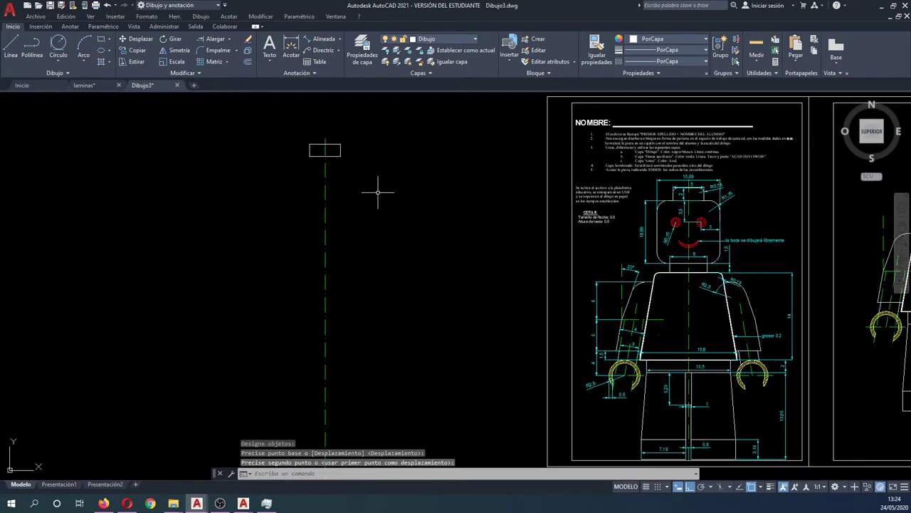
scroll(560, 197, "up", 2)
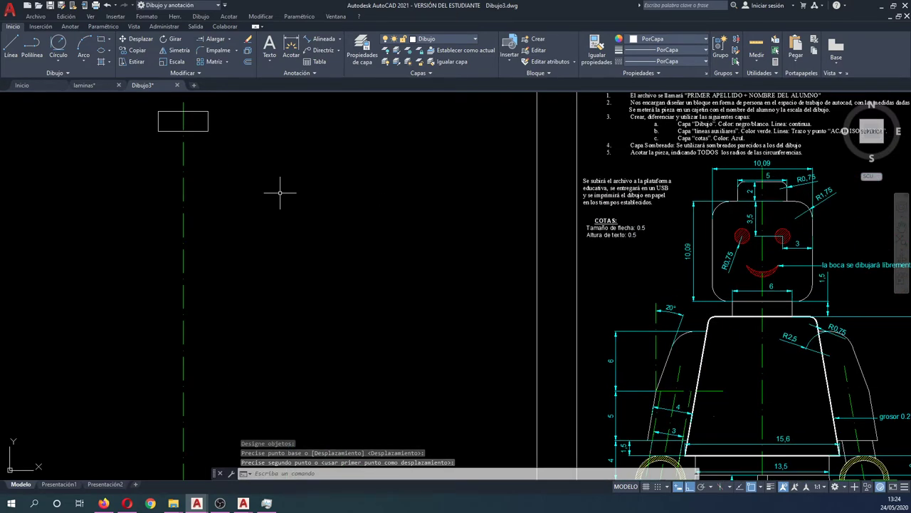
- Draw the 10.09 × 10.09 head square beside the axis
left_click(101, 39)
left_click(264, 207)
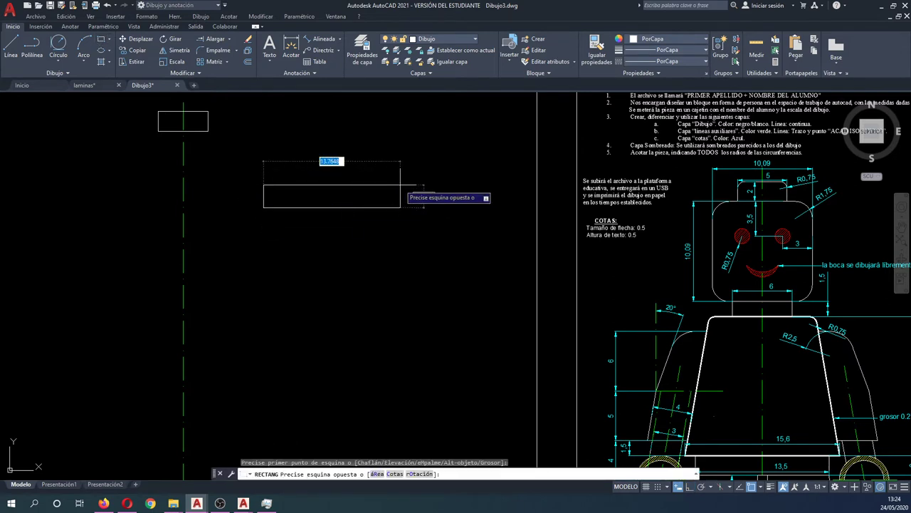
type("10.0")
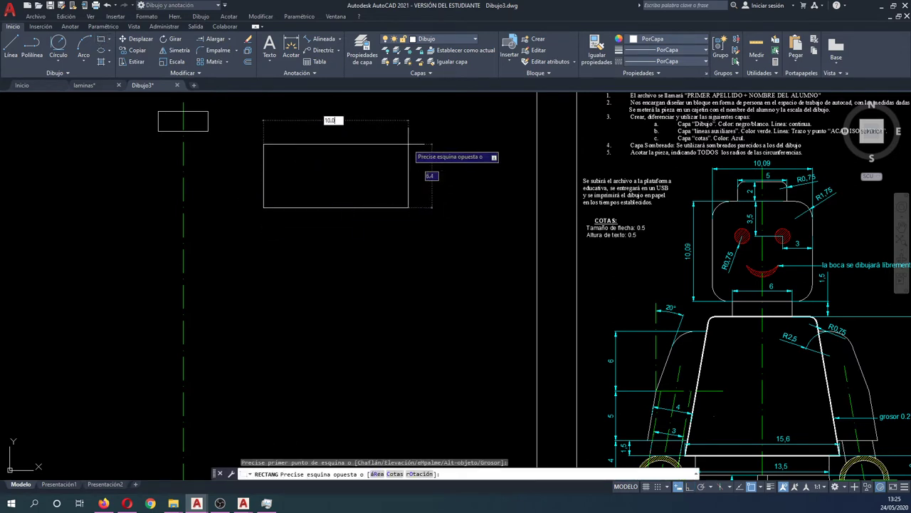
type("9")
key("Tab")
type("1")
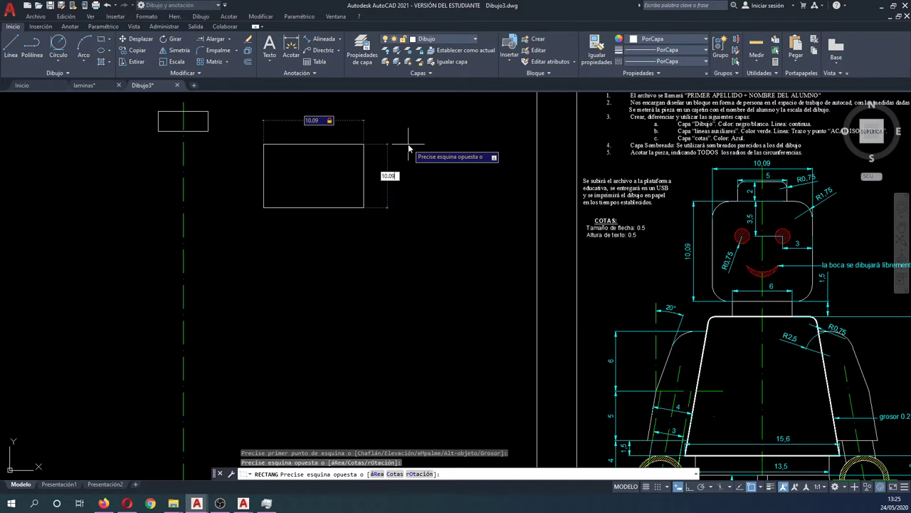
key("Return")
- Move the head square below the stud, centred on the green axis
key("Return")
left_click(414, 254)
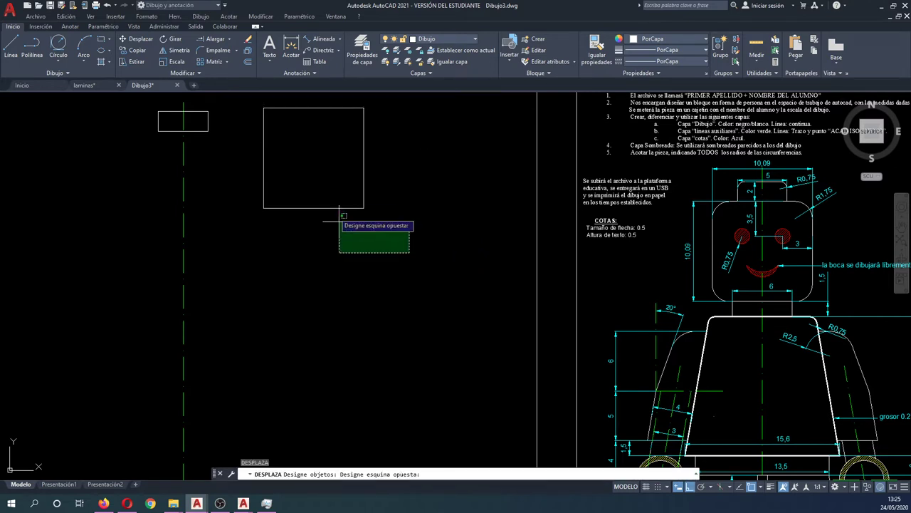
left_click(321, 159)
key("Return")
left_click(307, 101)
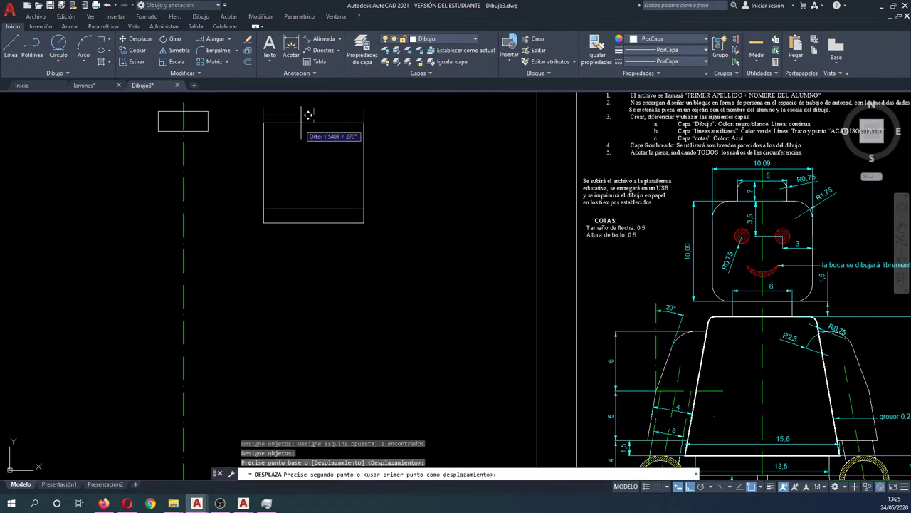
left_click(183, 131)
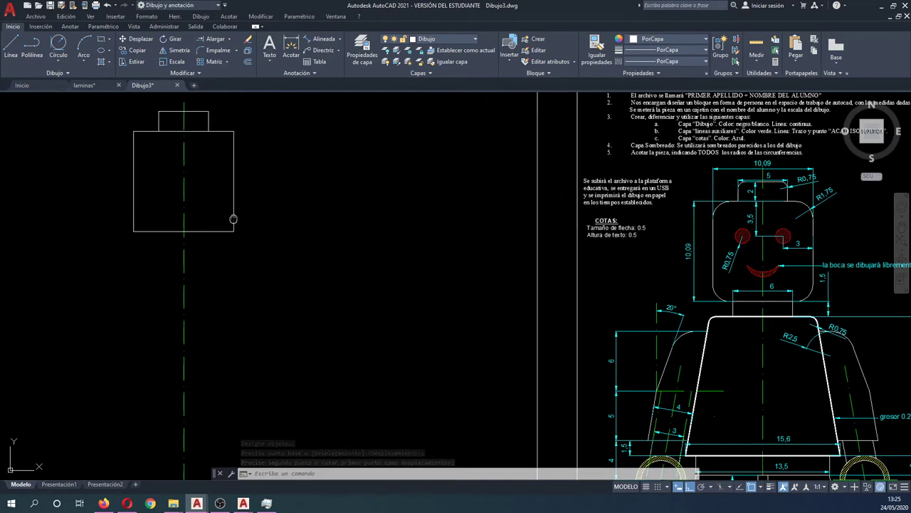
middle_click_drag(234, 218, 241, 206)
- Draw a 6 by 1.5 rectangle beside the head for the neck
left_click(101, 38)
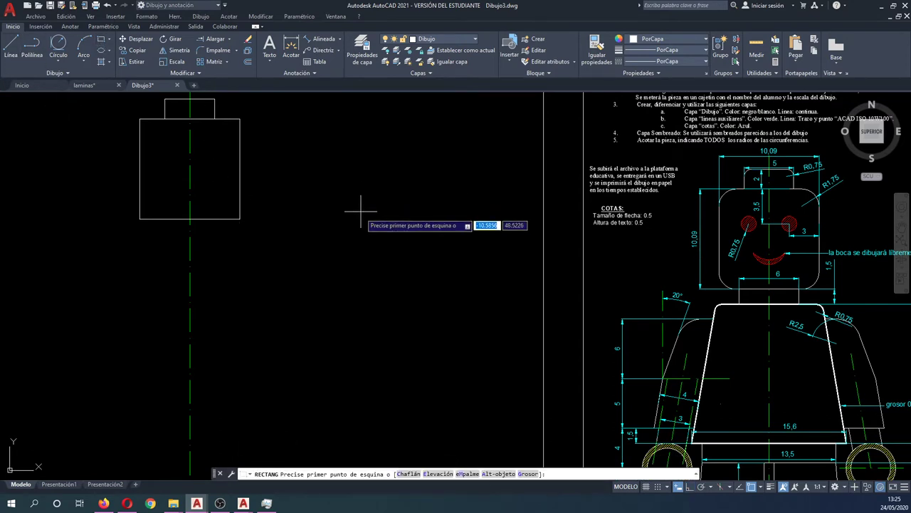
left_click(350, 248)
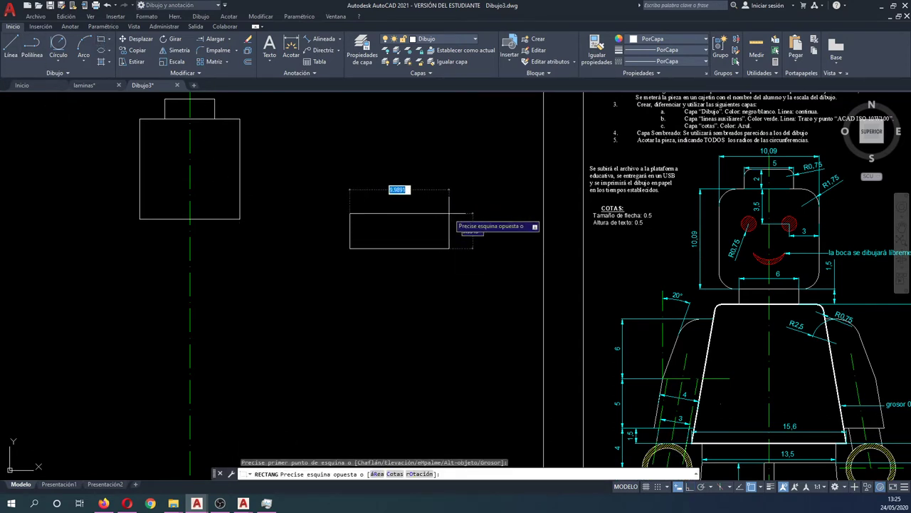
key("Tab")
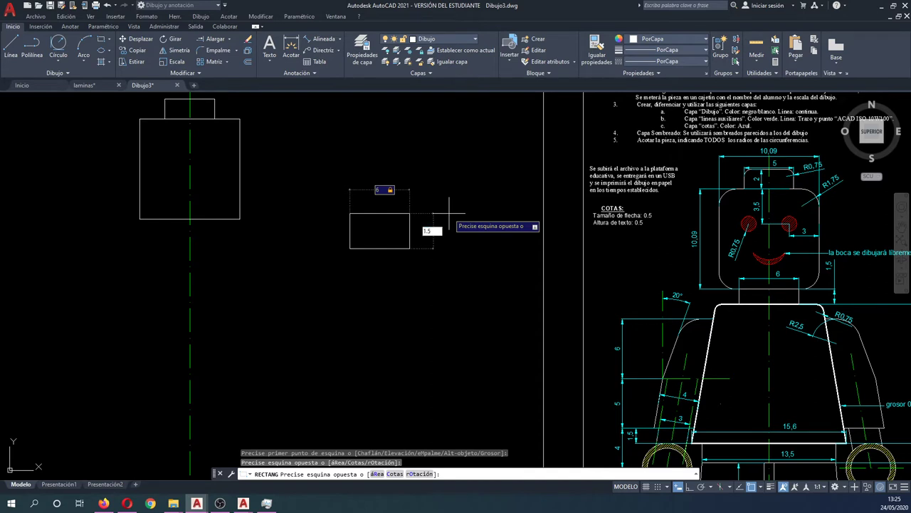
key("Return")
type("c")
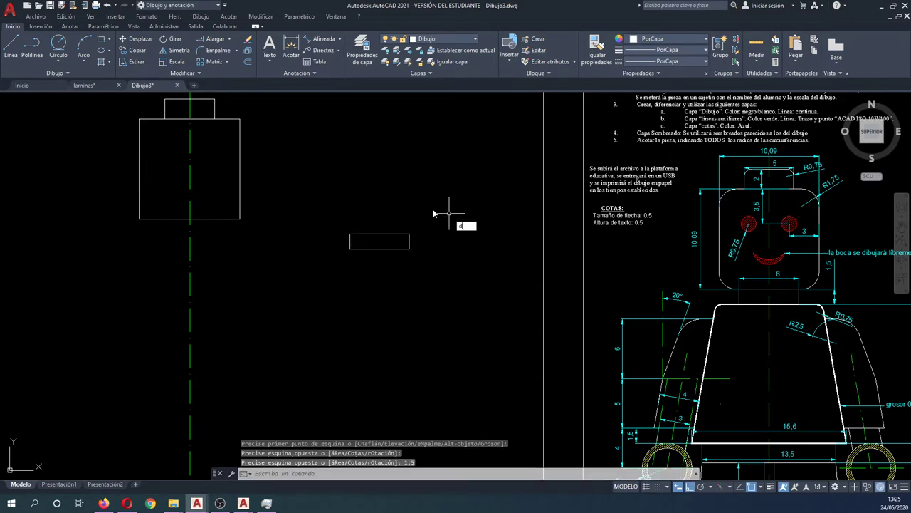
- Move the neck rectangle by its top midpoint so it sits centred directly below the head square
key("Return")
left_click(401, 269)
left_click(380, 227)
key("Return")
left_click(380, 226)
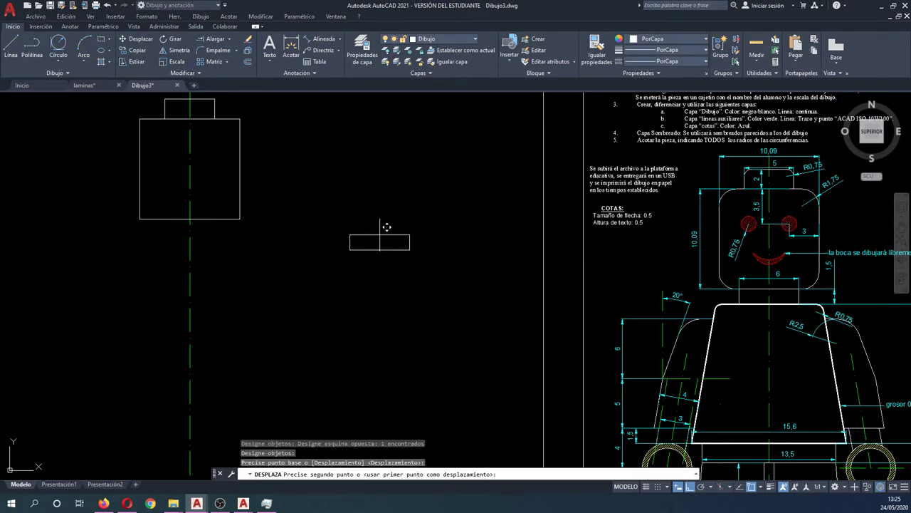
left_click(190, 218)
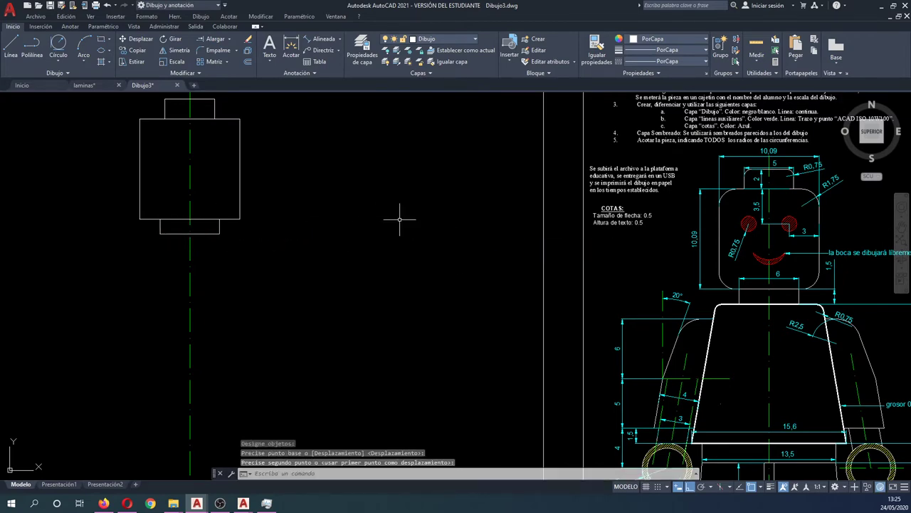
mouse_move(543, 285)
middle_mouse_down()
mouse_move(444, 249)
mouse_move(451, 255)
middle_mouse_up()
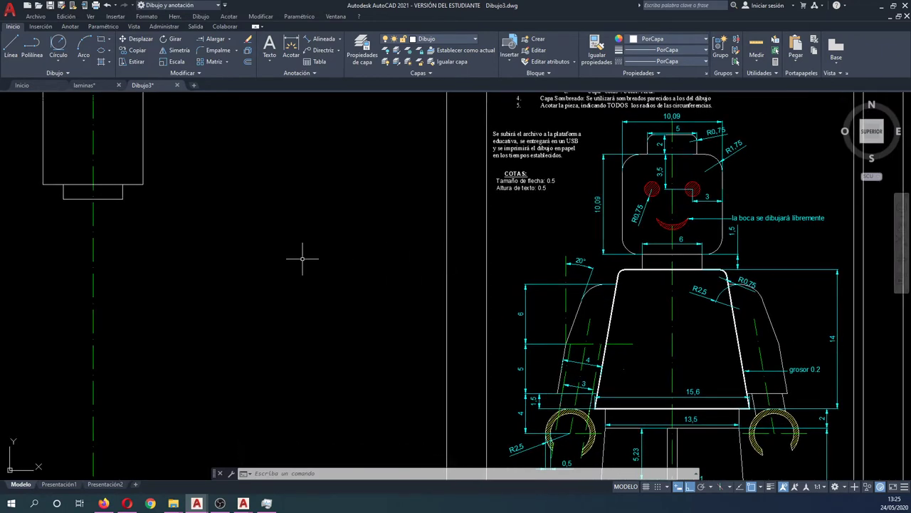
- Draw a 15.6 by 14 rectangle for the torso
middle_click_drag(301, 258, 433, 274)
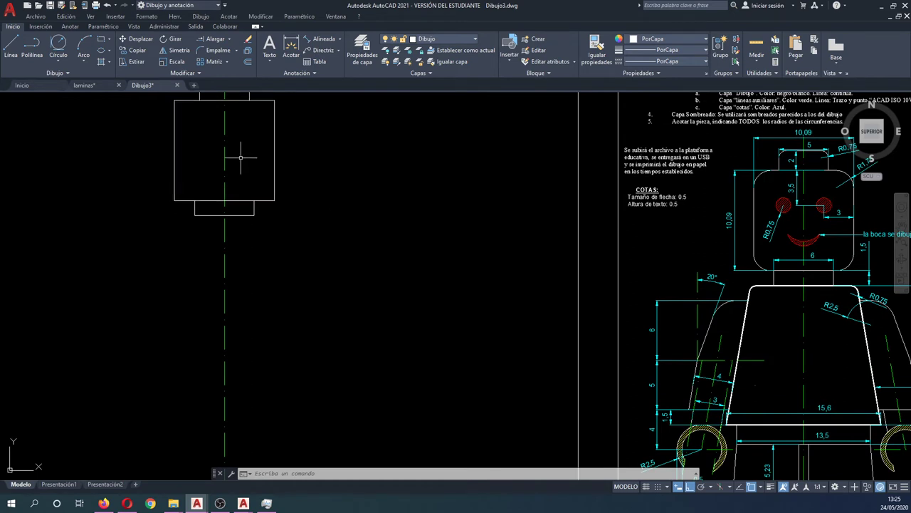
left_click(101, 41)
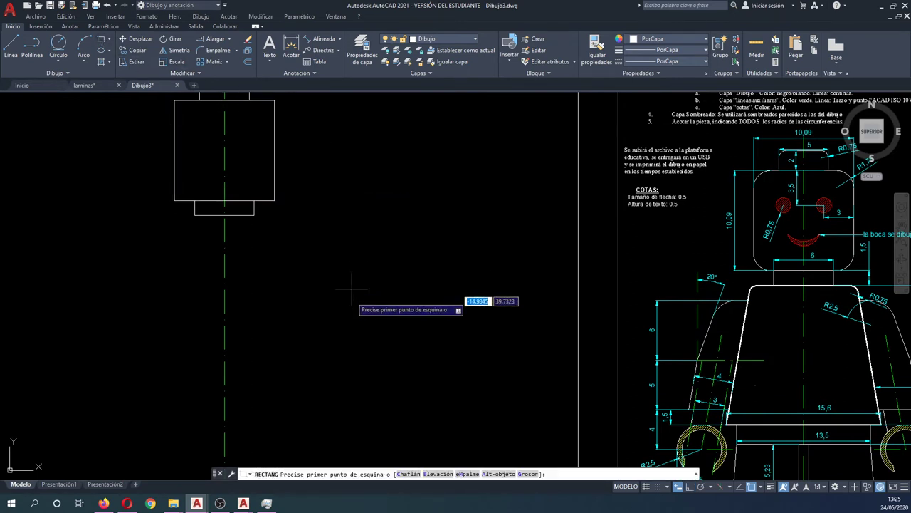
left_click(332, 309)
type("15,6")
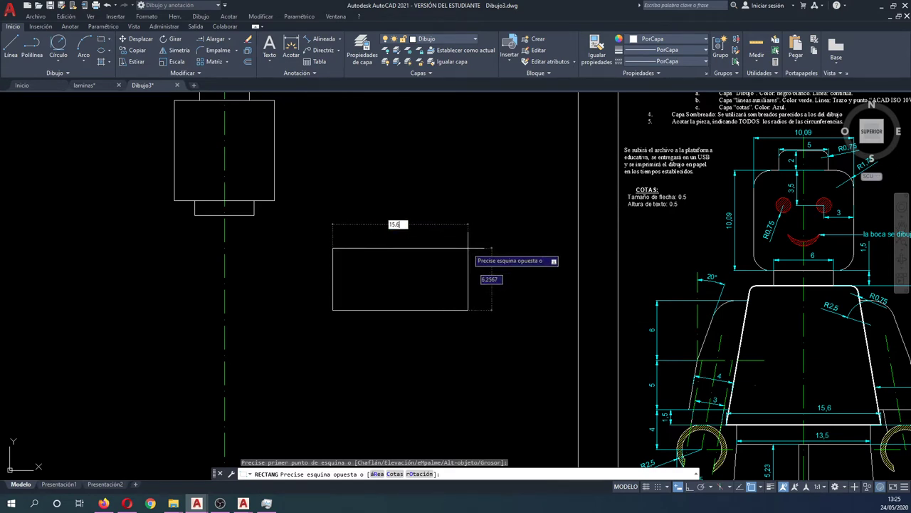
key("Tab")
type("14")
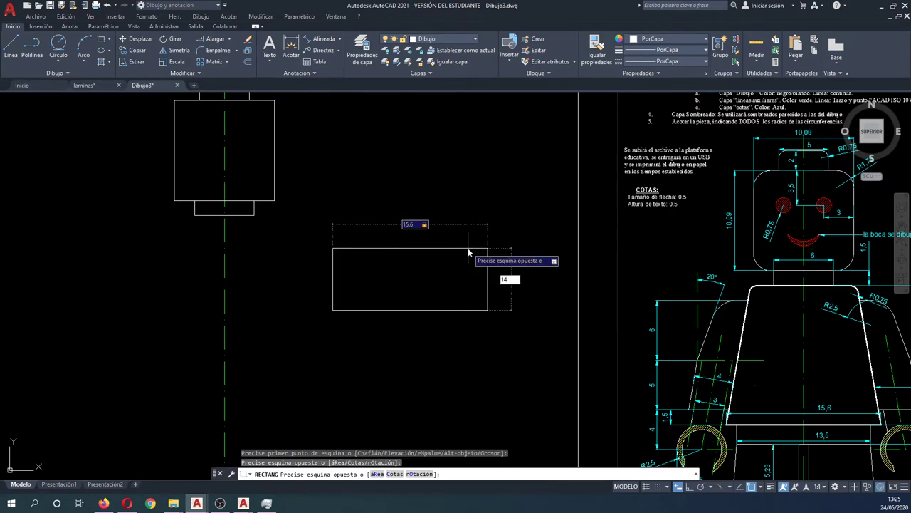
key("Return")
- Move the torso rectangle by its top midpoint to the neck's bottom on the centreline
key("Return")
left_click(479, 263)
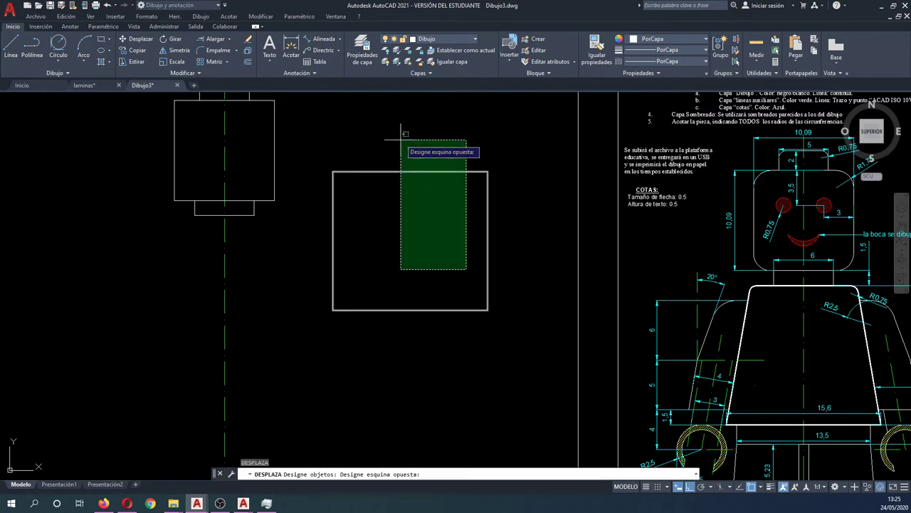
left_click(406, 157)
key("Return")
left_click(410, 171)
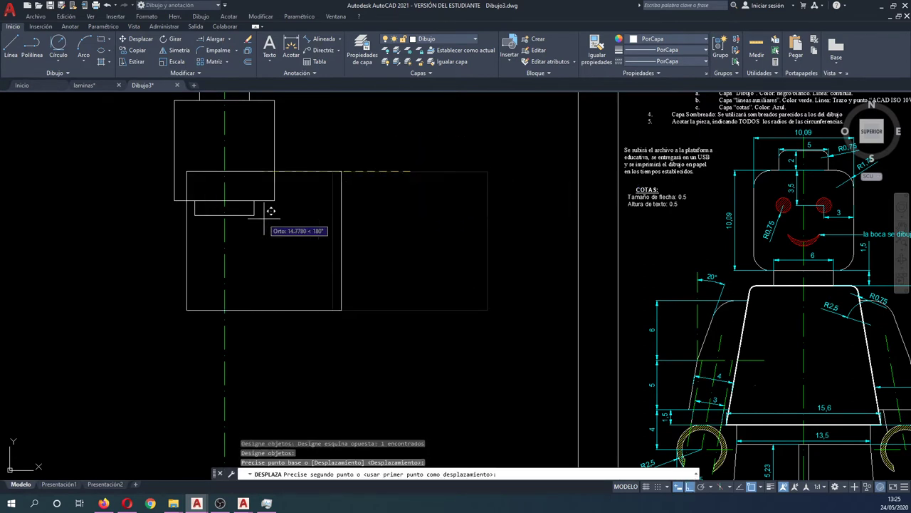
left_click(225, 214)
scroll(524, 202, "down", 1)
scroll(525, 202, "down", 1)
scroll(629, 375, "up", 1)
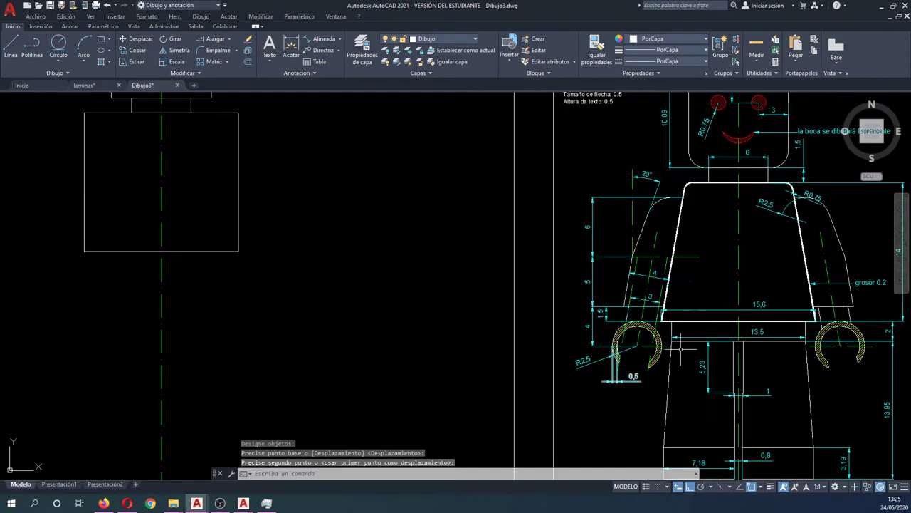
scroll(623, 356, "up", 1)
scroll(624, 335, "up", 2)
scroll(626, 313, "up", 1)
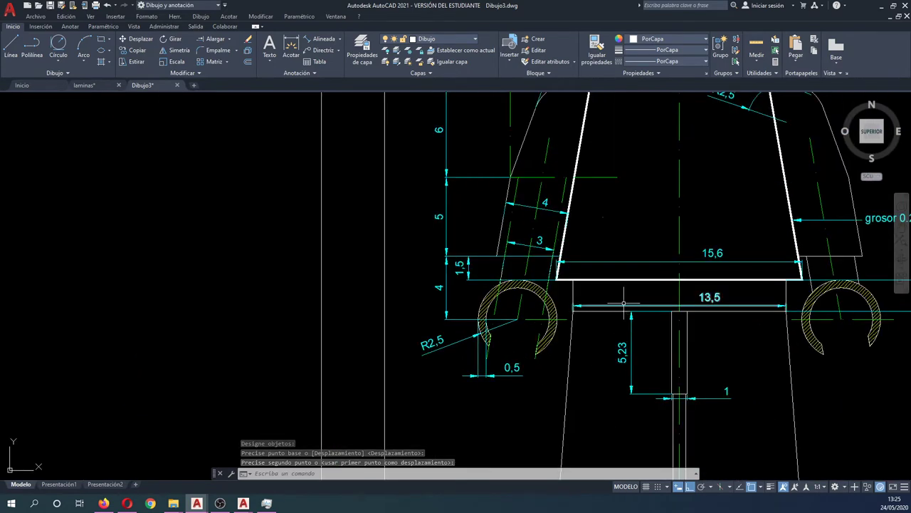
scroll(605, 299, "down", 2)
scroll(600, 297, "up", 1)
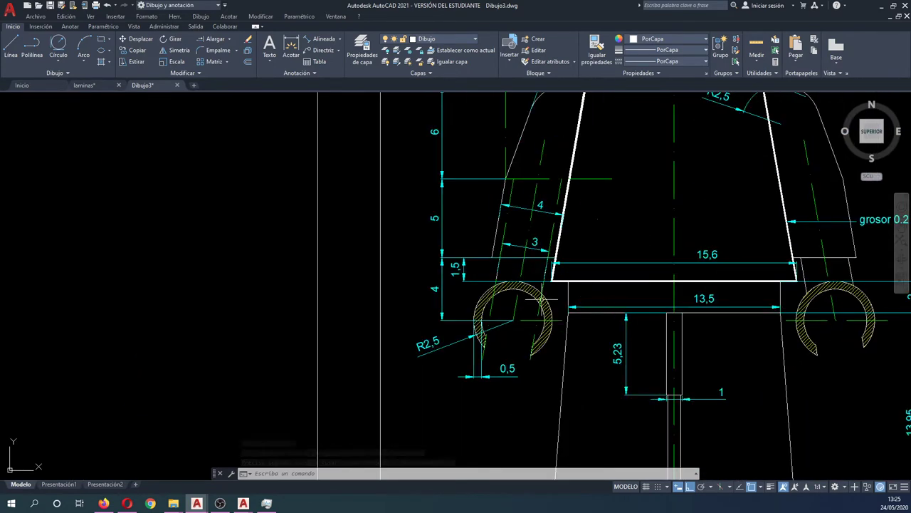
scroll(568, 299, "up", 1)
scroll(568, 299, "down", 2)
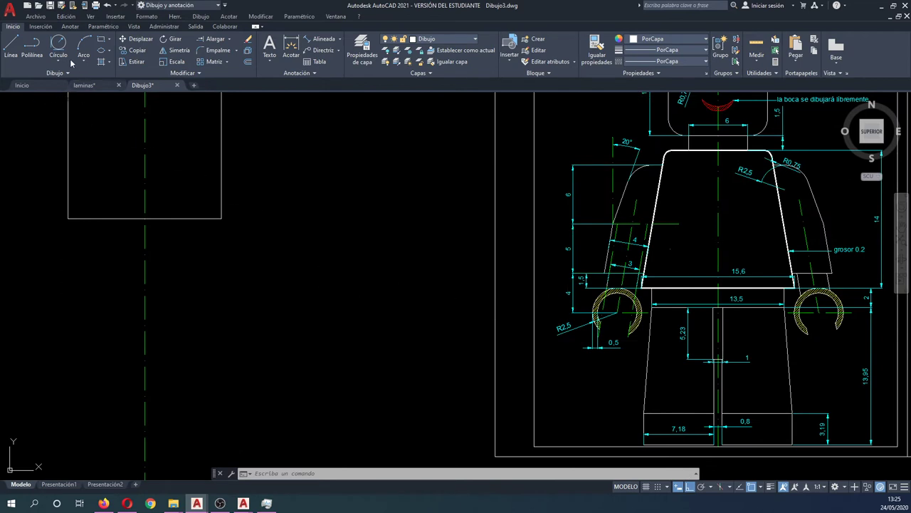
- Draw a 13.5 by 2 rectangle for the hip band
left_click(100, 38)
left_click(273, 273)
type("13.5")
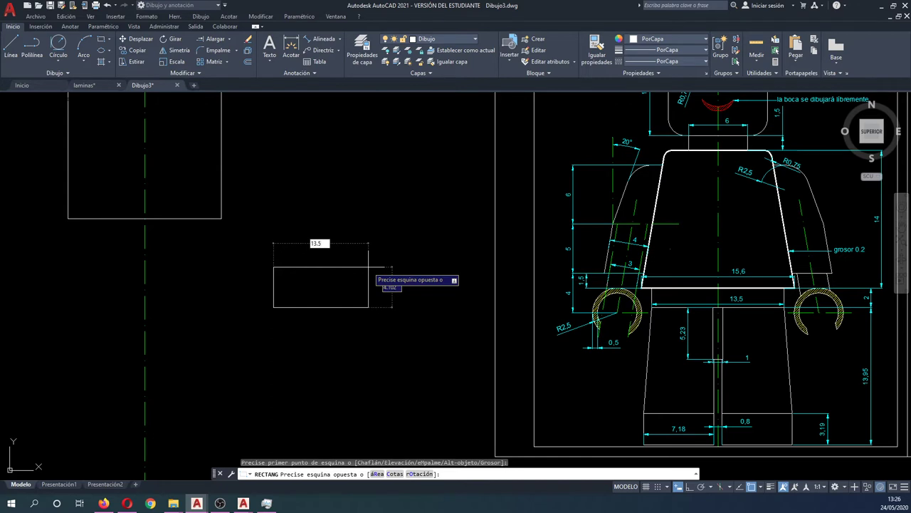
type("2")
key("Return")
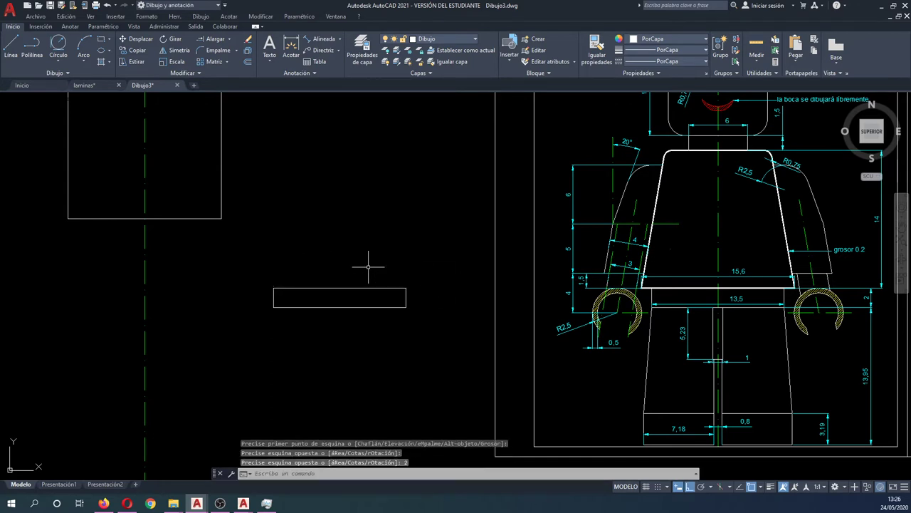
- Move the hip band by its top midpoint so it sits centred under the torso
key("Return")
left_click(424, 344)
left_click(272, 285)
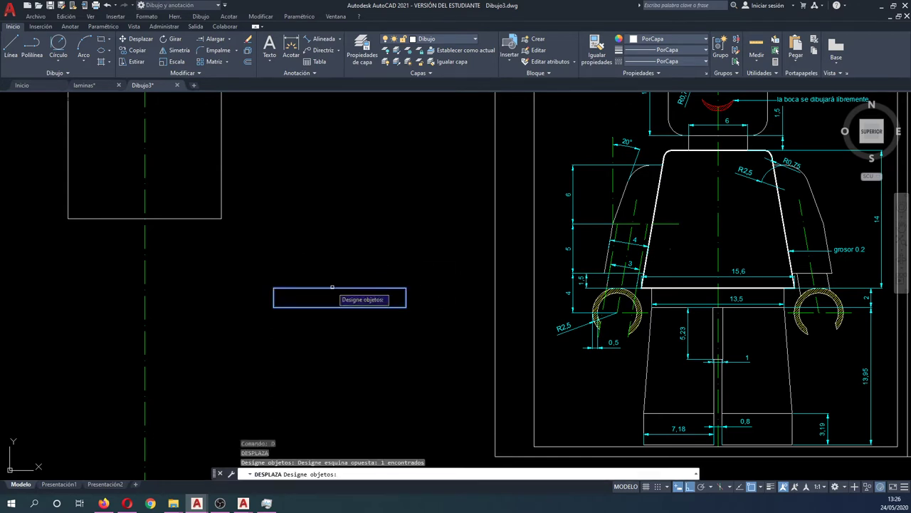
key("Return")
left_click(339, 287)
left_click(157, 218)
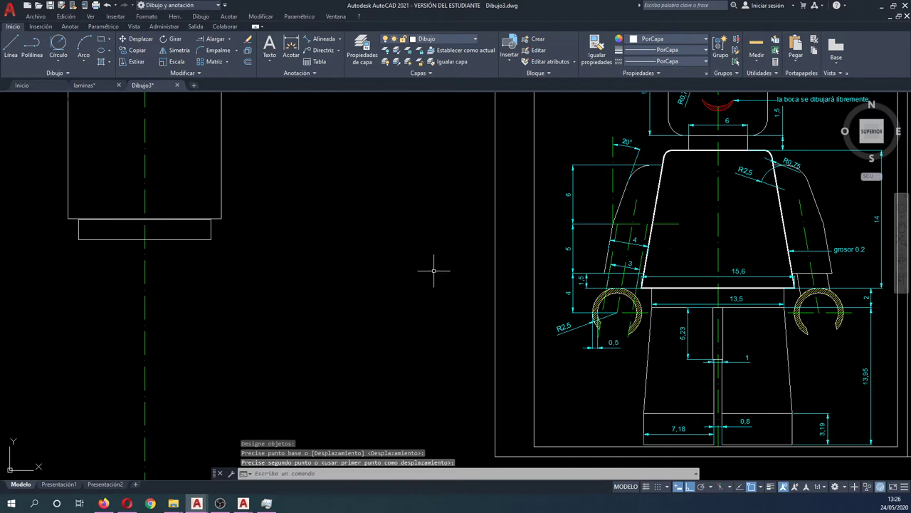
middle_click_drag(499, 305, 489, 264)
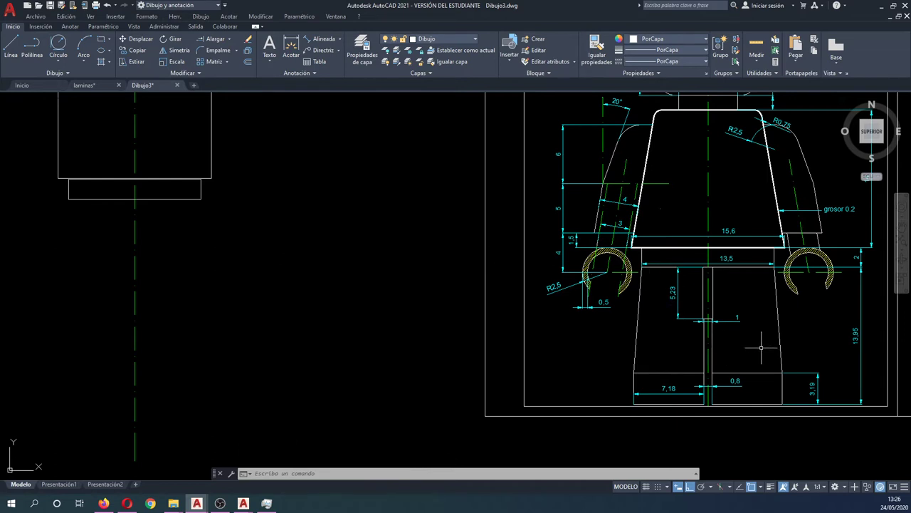
scroll(872, 349, "up", 2)
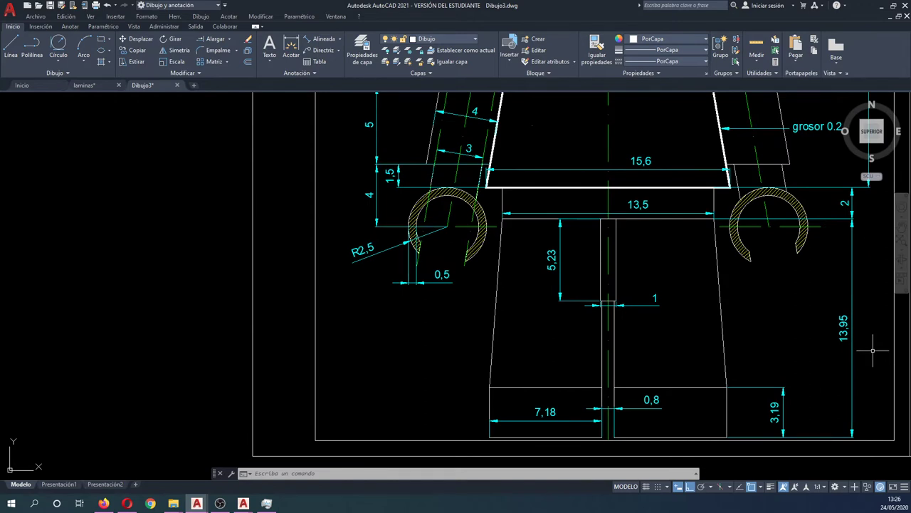
scroll(873, 349, "down", 2)
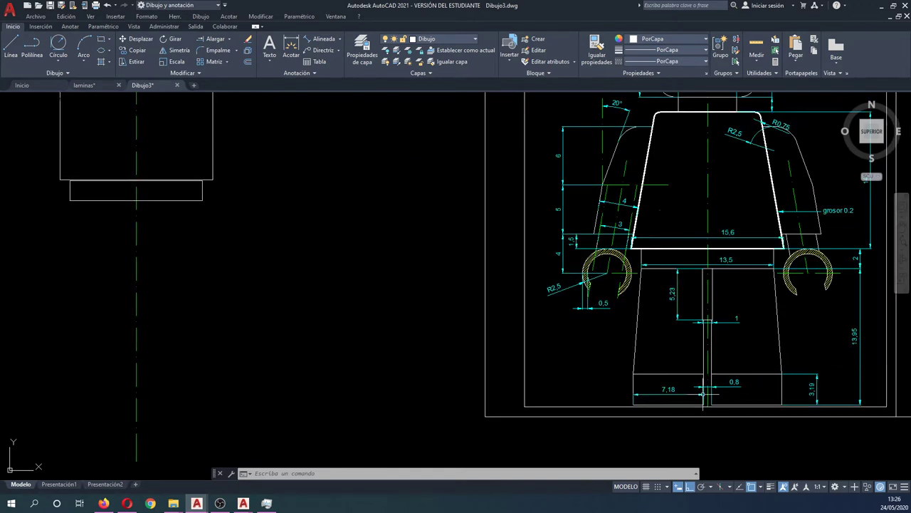
scroll(687, 399, "up", 2)
scroll(687, 399, "down", 2)
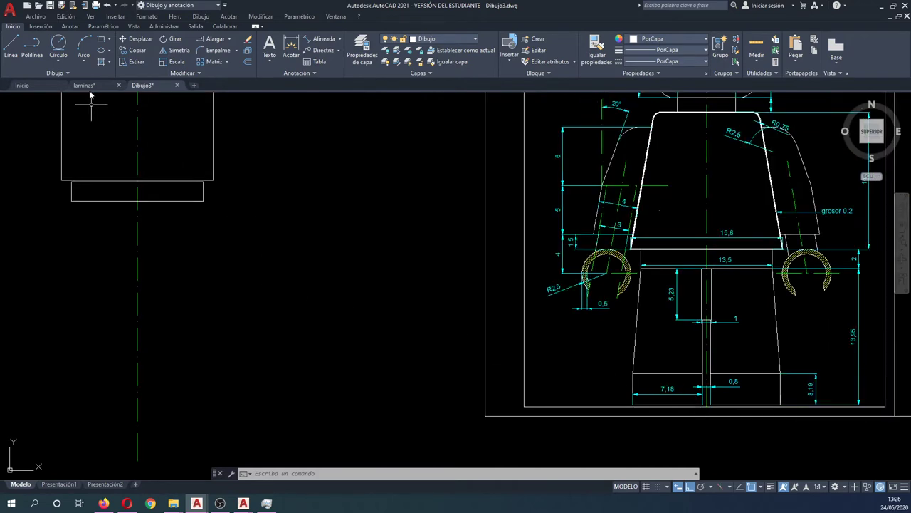
- Draw a 7.18 by 13.95 leg rectangle
left_click(101, 39)
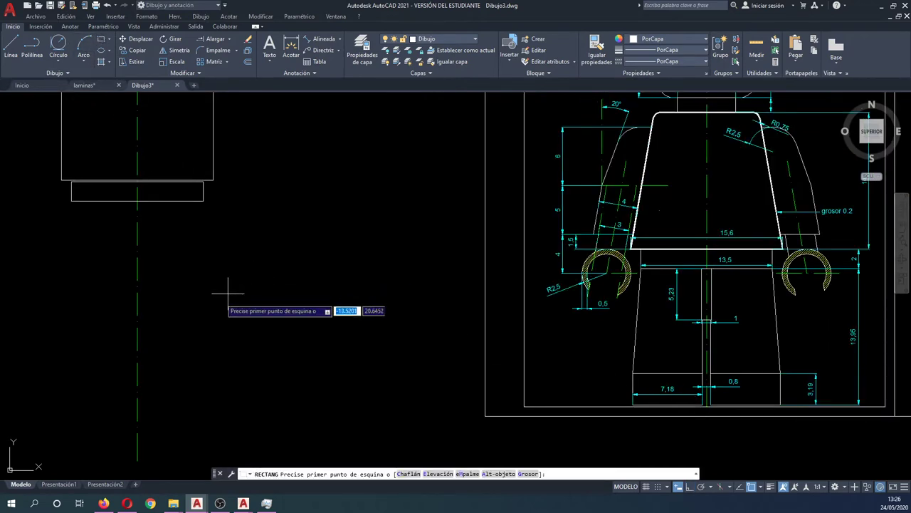
left_click(209, 264)
type("7.18")
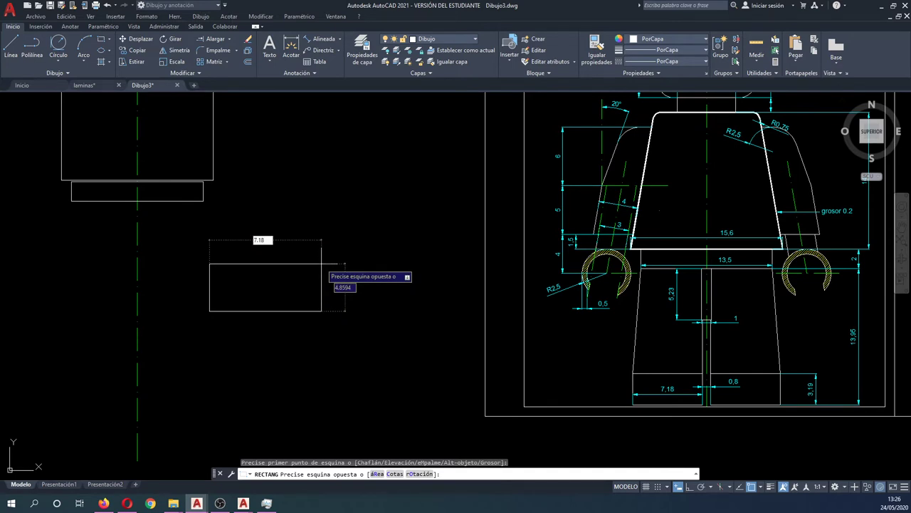
key("Tab")
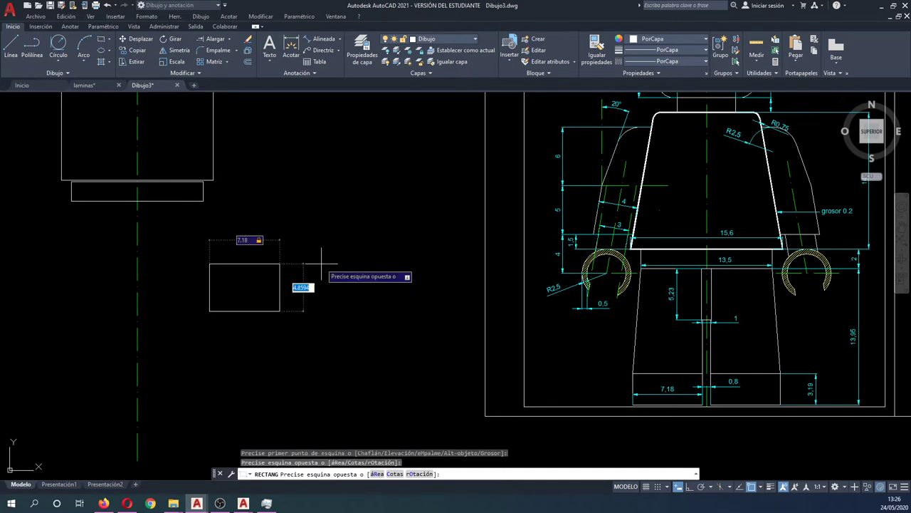
type("95")
key("Return")
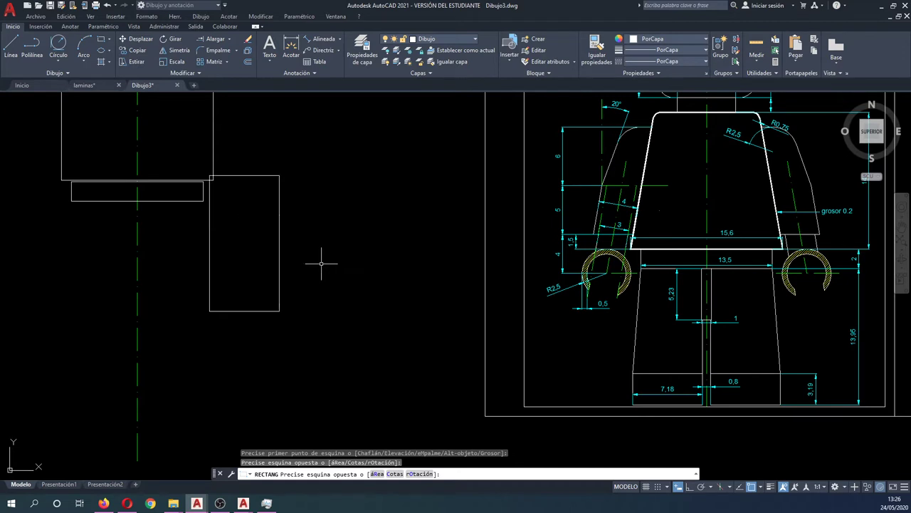
- Move the leg by its top-right corner to the hip band's bottom at the centreline
type("d")
key("Return")
left_click(330, 254)
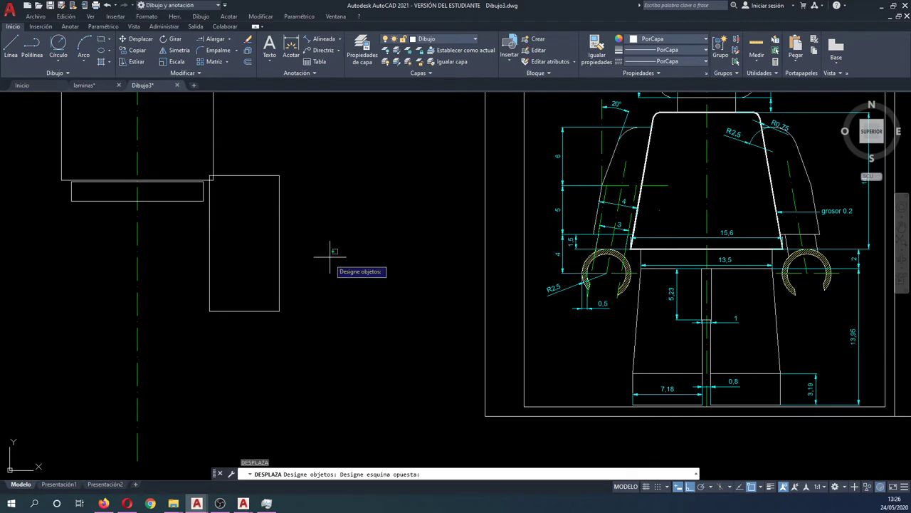
left_click(278, 166)
key("Return")
left_click(279, 175)
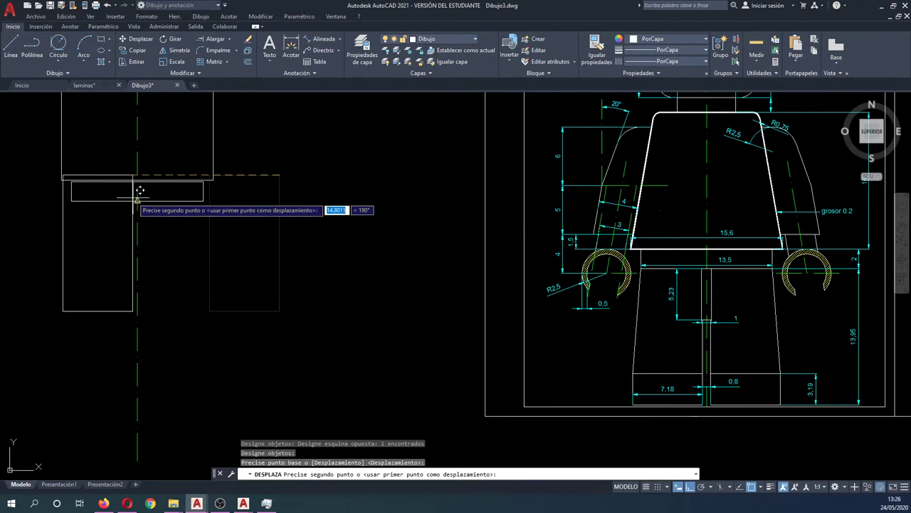
left_click(137, 201)
- Shift the leg 0.5 left to leave a gap at the centreline
key("Return")
left_click(107, 328)
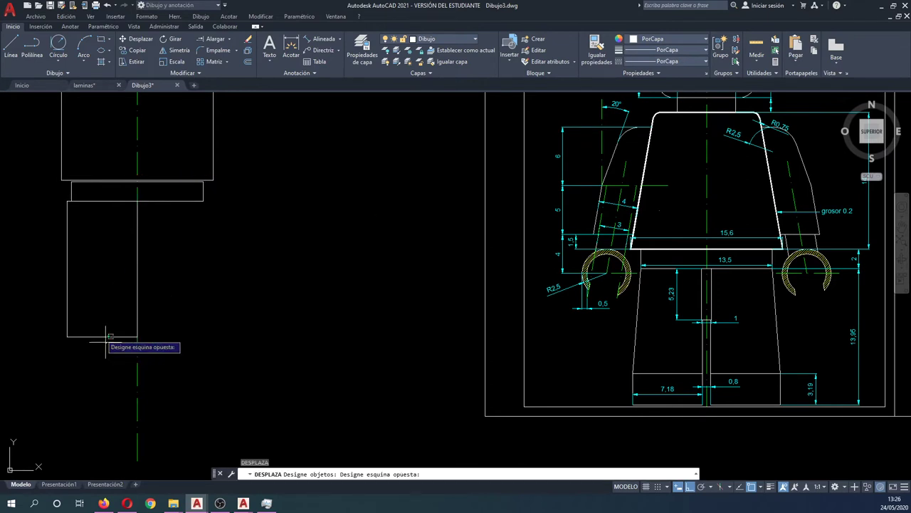
left_click(81, 306)
key("Return")
left_click(264, 305)
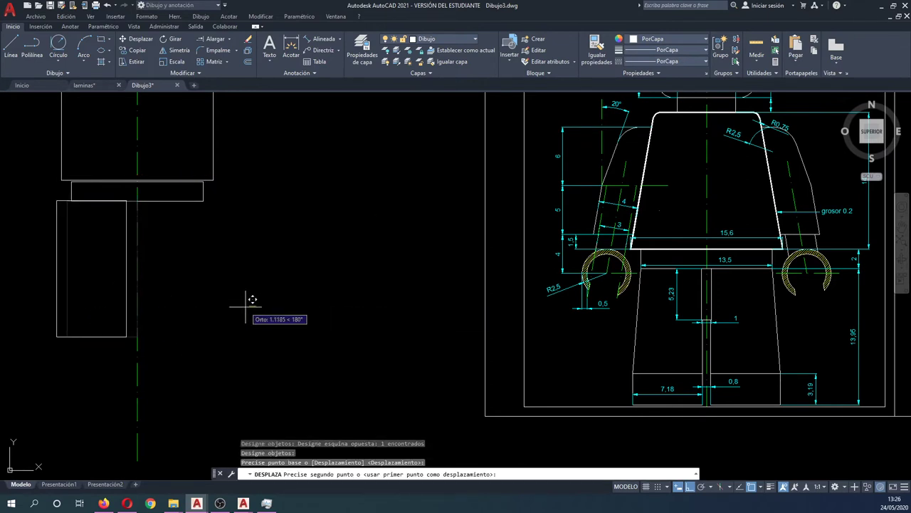
type("0.5")
key("Return")
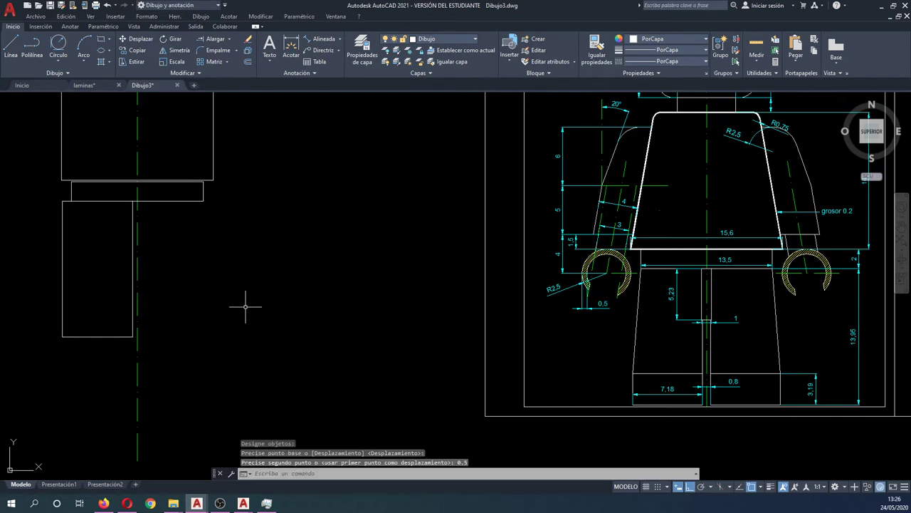
- Mirror the leg across the centreline with SI, keeping the original, for the second leg
type("si")
key("Return")
left_click(88, 366)
left_click(76, 313)
key("Return")
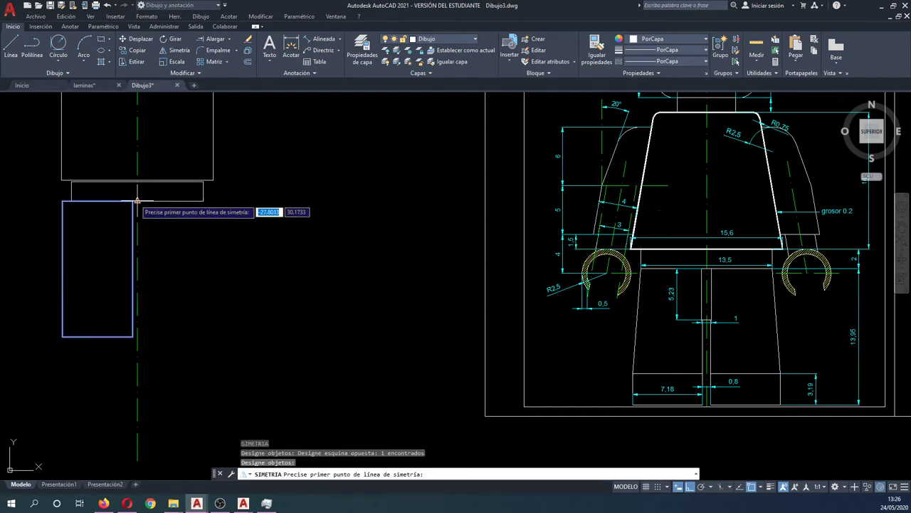
left_click(137, 200)
left_click(179, 356)
key("Return")
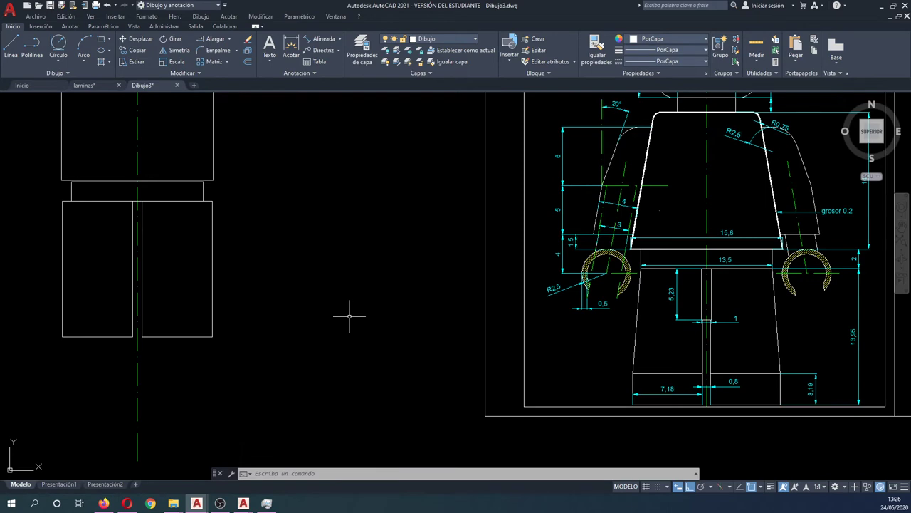
scroll(349, 315, "down", 3)
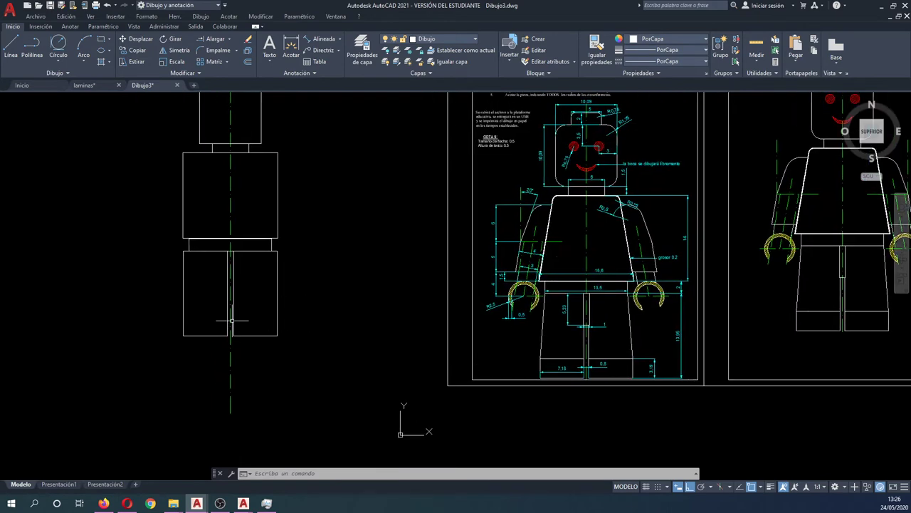
- Fillet the stud's top-left and top-right corners at radius 0.75
middle_click_drag(231, 321, 272, 347)
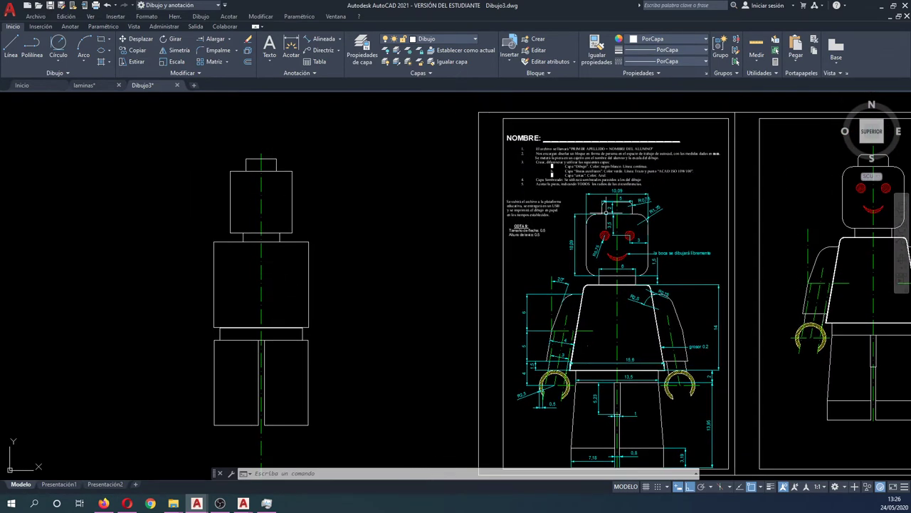
scroll(606, 212, "up", 4)
scroll(430, 211, "up", 2)
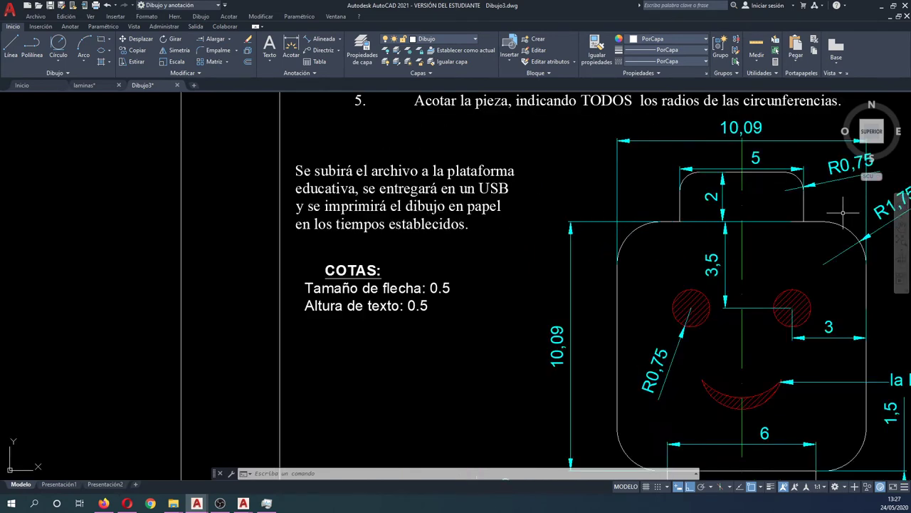
middle_click_drag(843, 212, 713, 224)
scroll(796, 198, "down", 2)
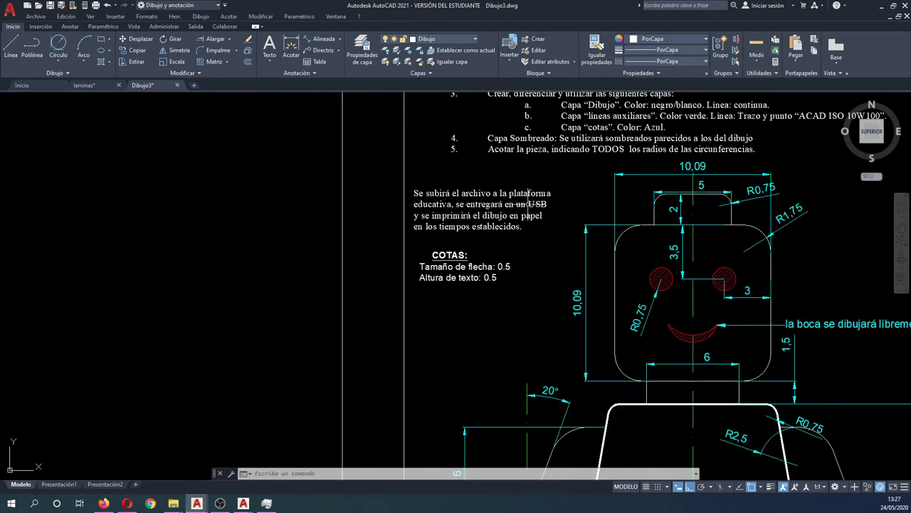
middle_click_drag(528, 201, 682, 231)
scroll(346, 224, "down", 2)
scroll(392, 257, "down", 2)
scroll(432, 285, "up", 3)
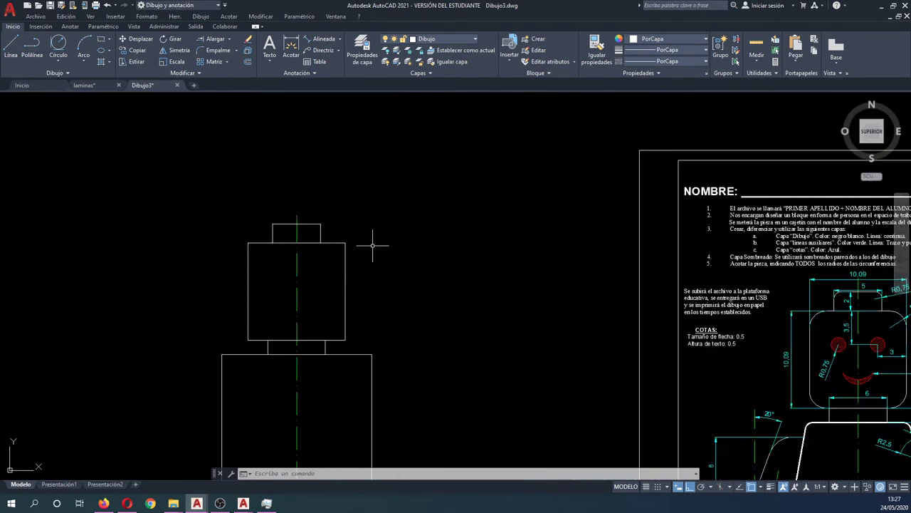
left_click(218, 50)
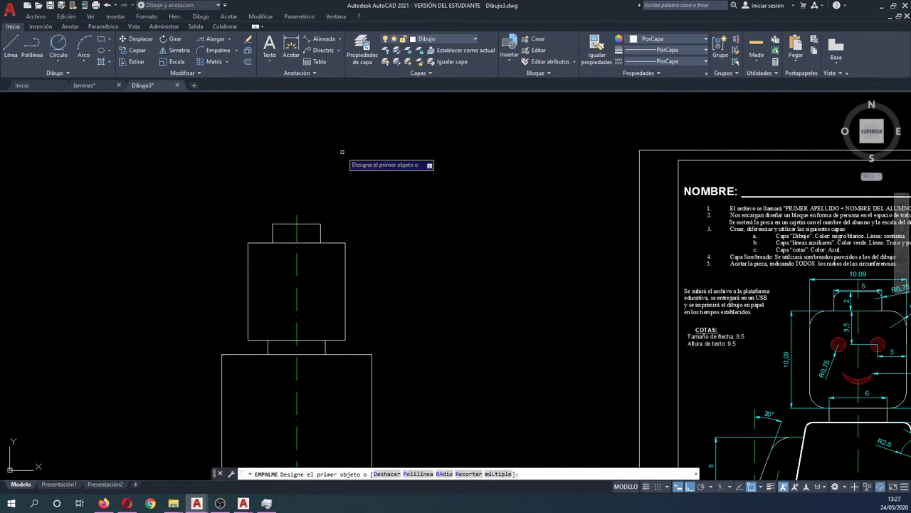
type("ra")
key("Return")
type("0.75")
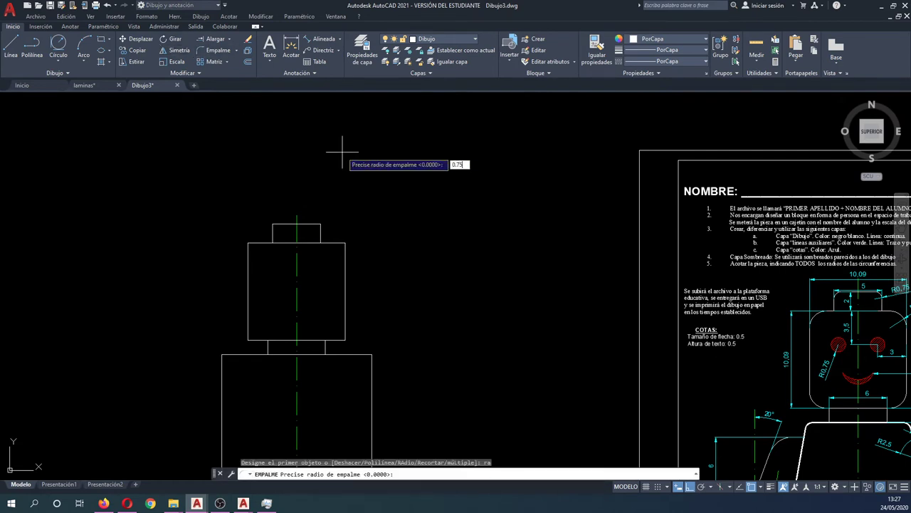
key("Return")
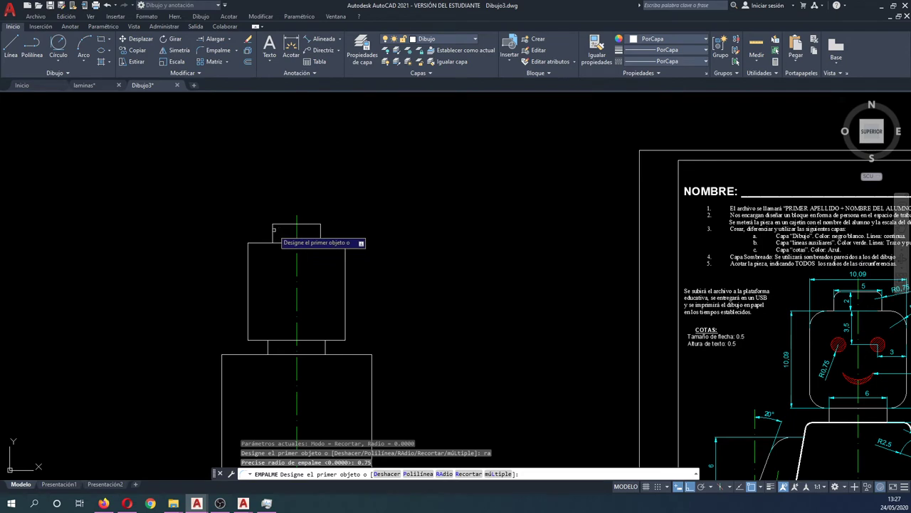
left_click(274, 230)
left_click(285, 224)
key("Return")
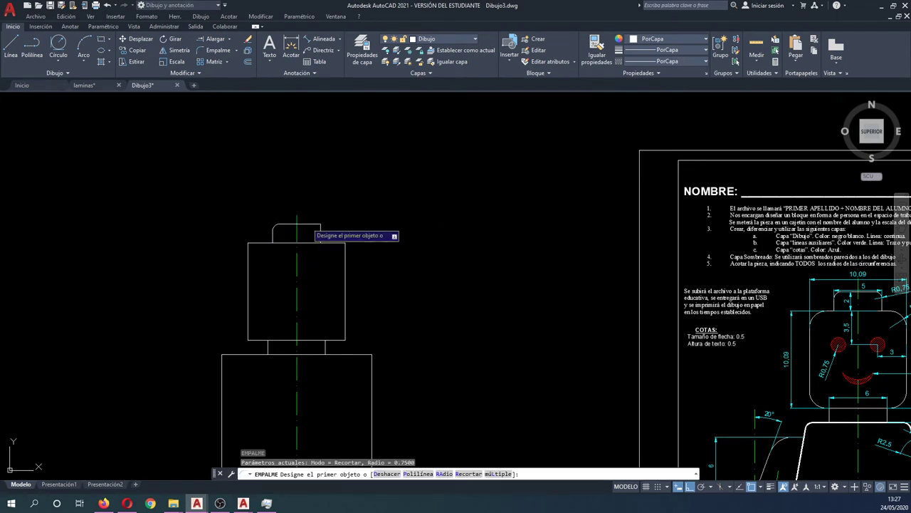
left_click(312, 224)
left_click(321, 233)
middle_click_drag(383, 270, 262, 213)
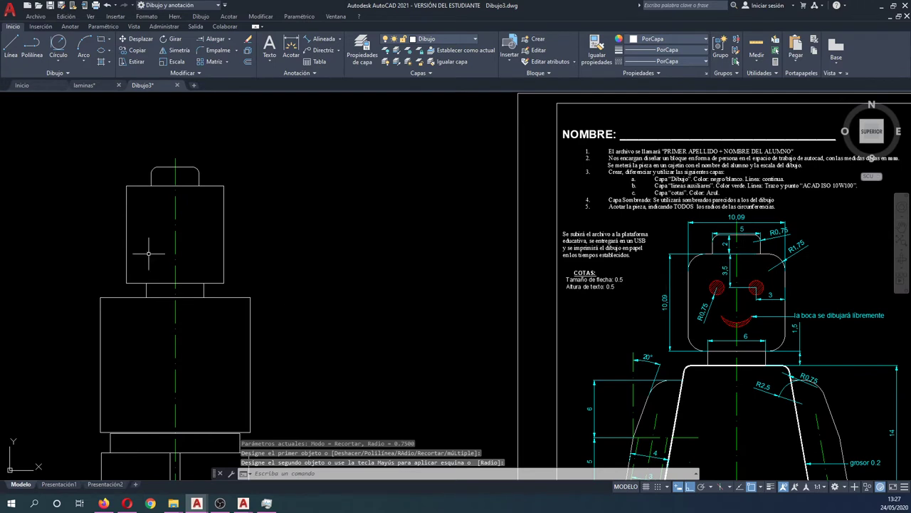
- Start a RAYO construction ray with 1.75 by mistake, then abandon it
key("Escape")
type("rayo")
key("Return")
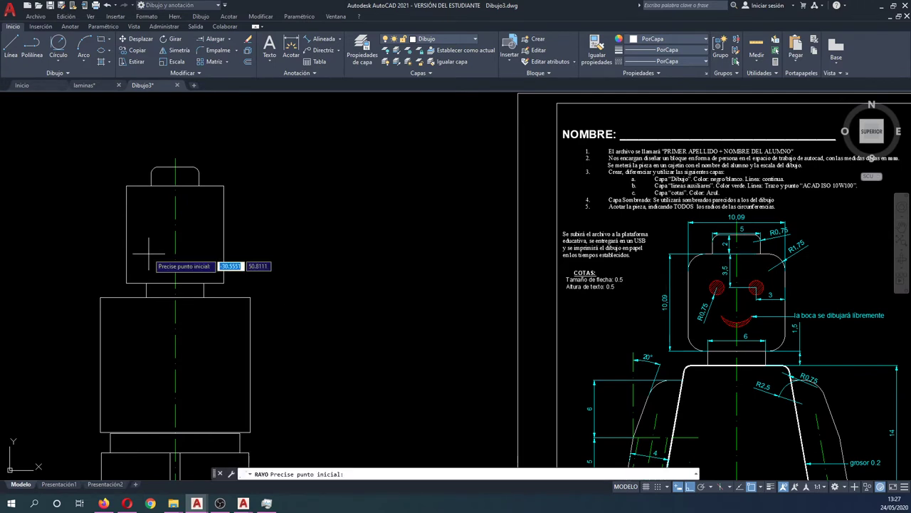
type("1.75")
key("Return")
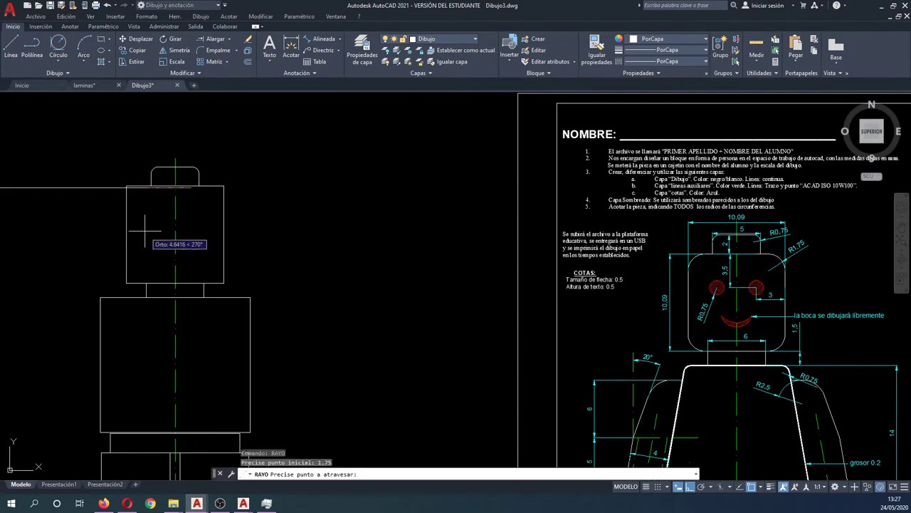
key("Escape")
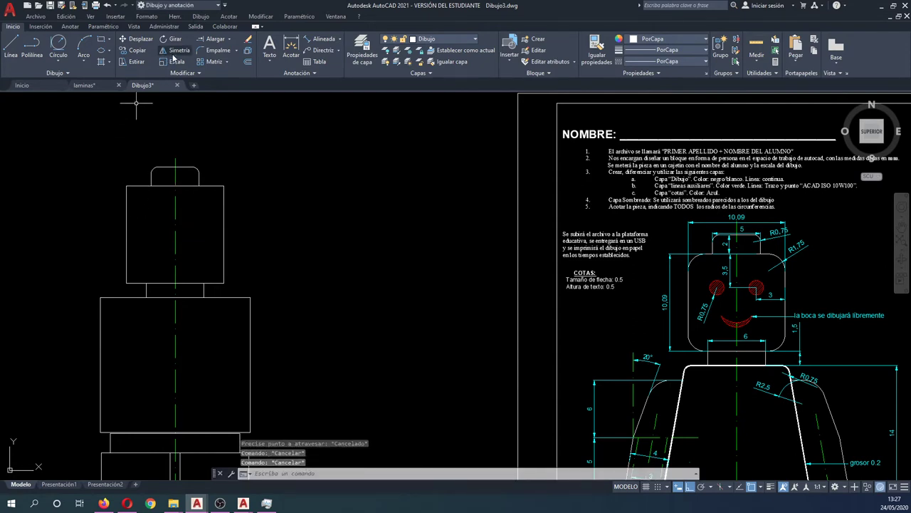
left_click(218, 49)
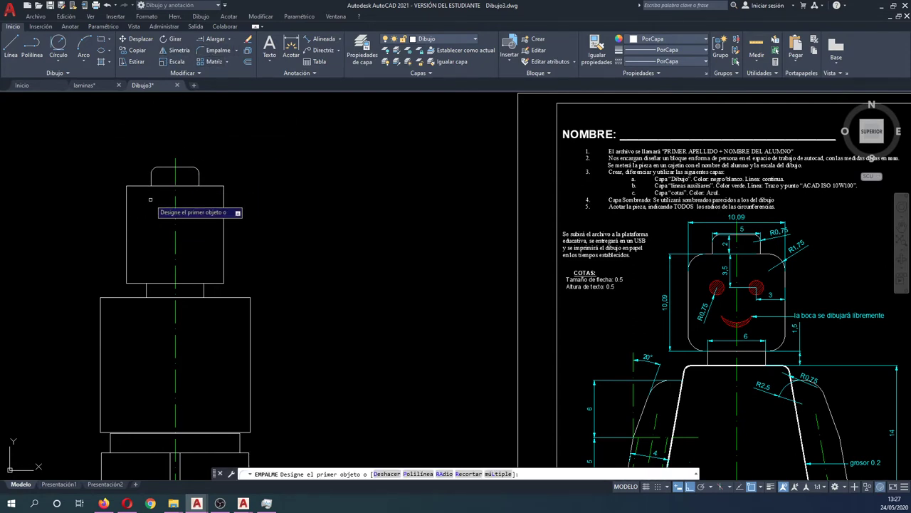
key("Escape")
type("RA")
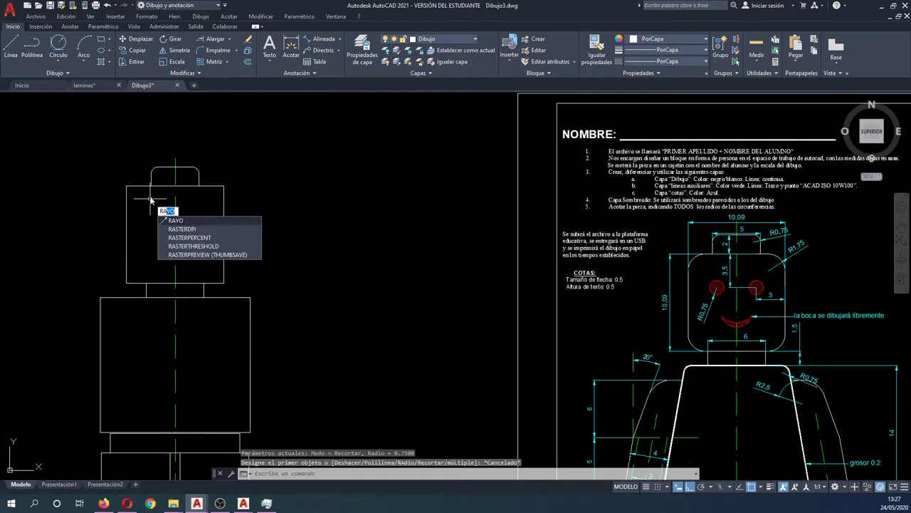
key("Return")
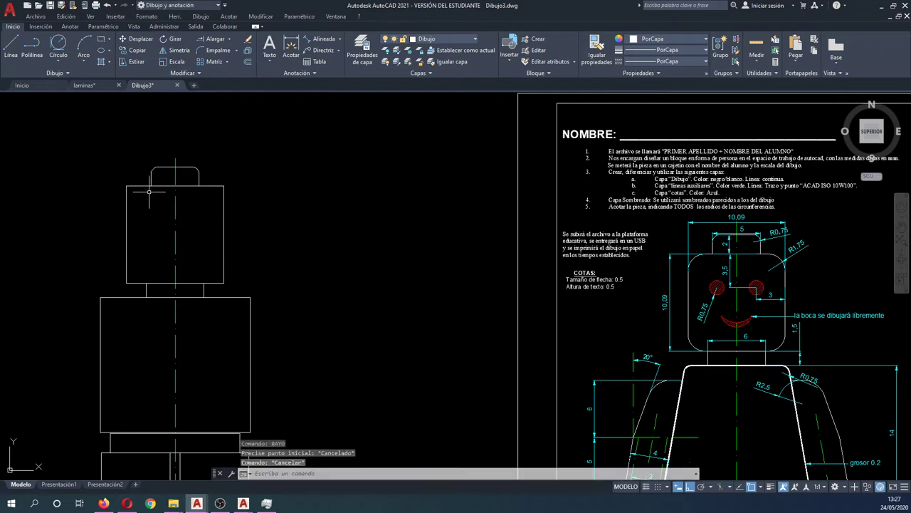
- Set the fillet radius to 1.75 and round the head's top-left and top-right corners
left_click(214, 50)
type("ra")
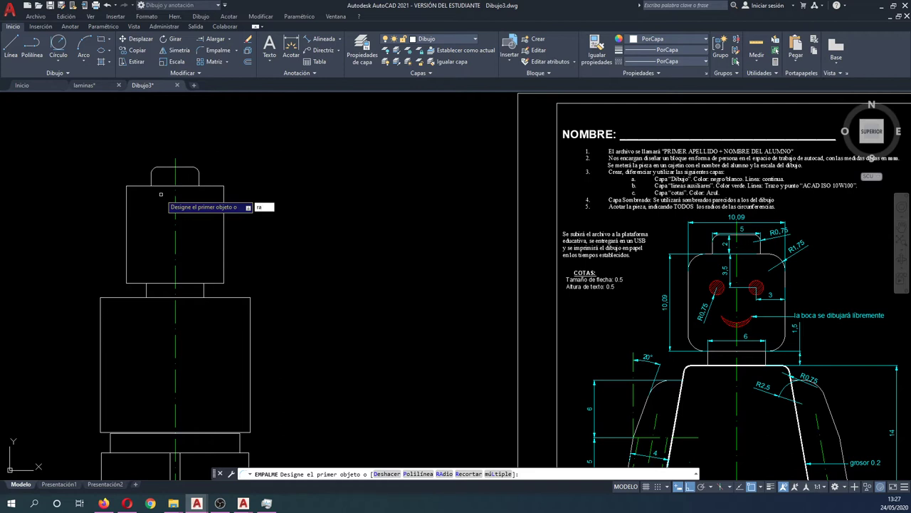
key("Return")
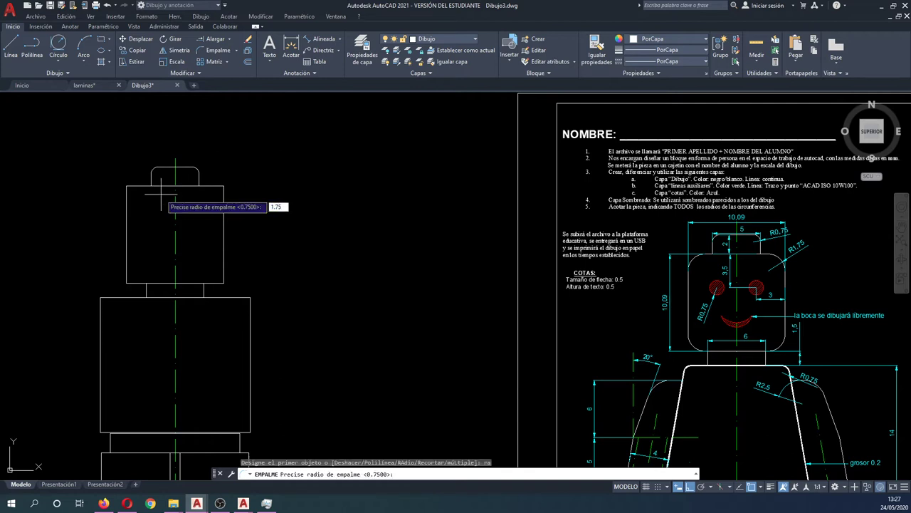
key("Return")
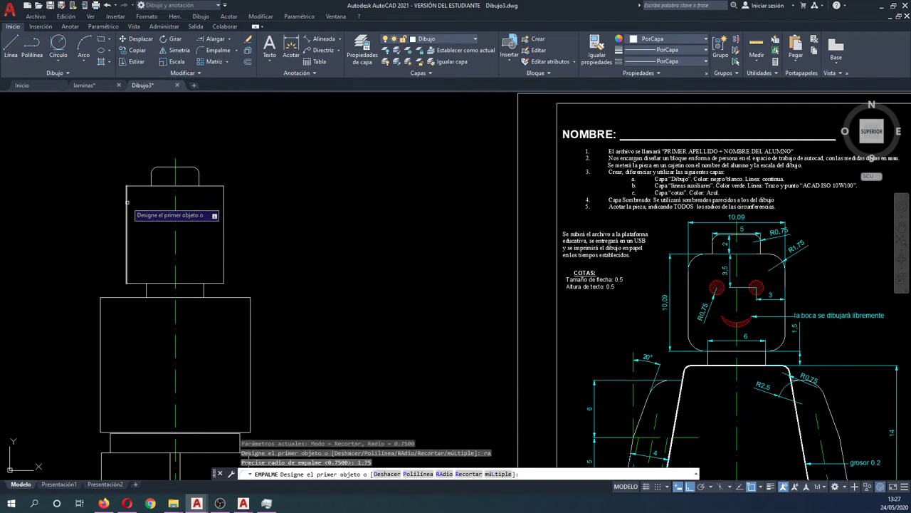
left_click(128, 203)
left_click(139, 186)
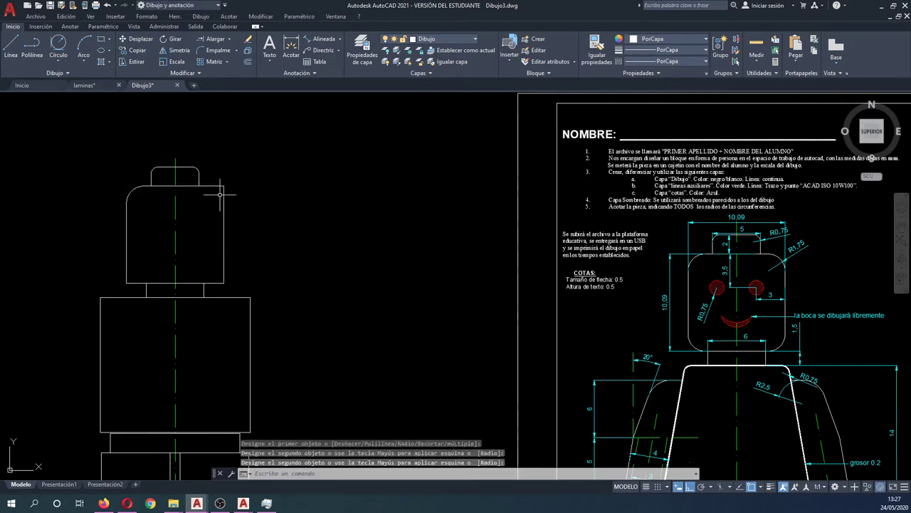
key("Return")
left_click(217, 187)
left_click(223, 203)
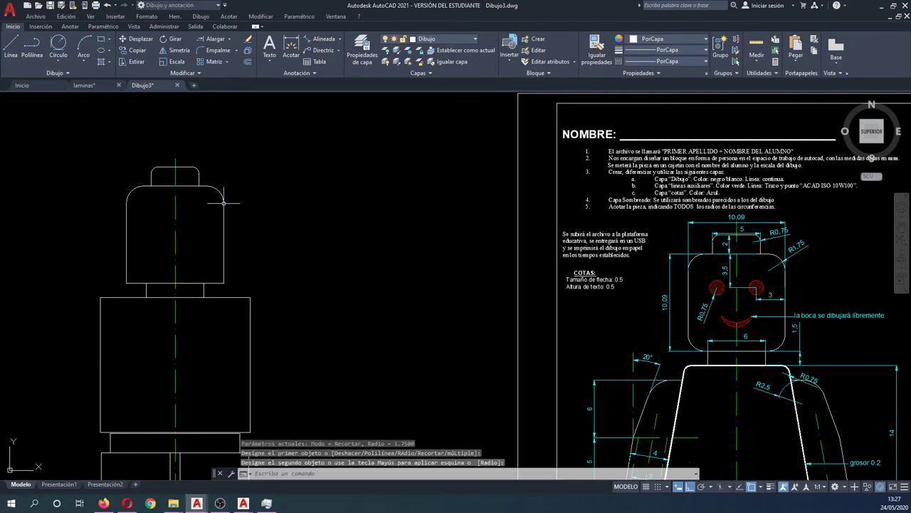
- Round the head's bottom-right and bottom-left corners at radius 1.75
key("Return")
left_click(224, 235)
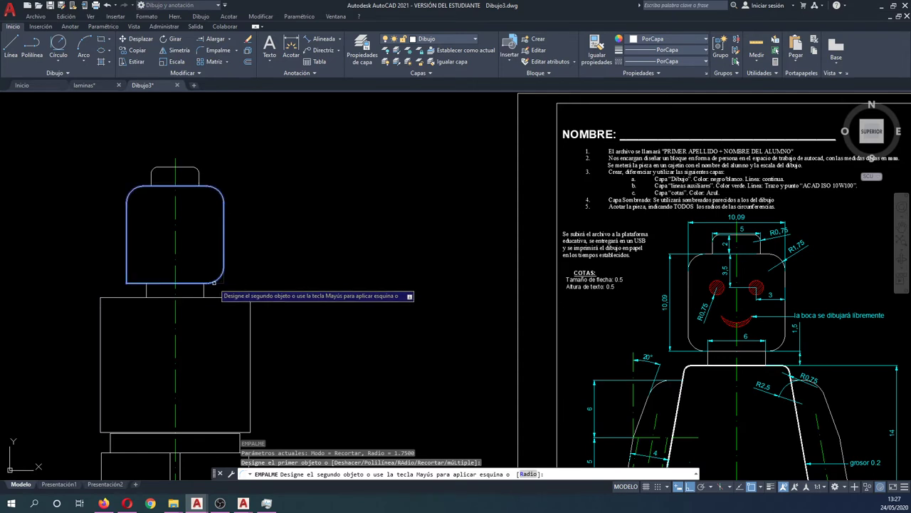
left_click(214, 283)
key("Return")
left_click(140, 283)
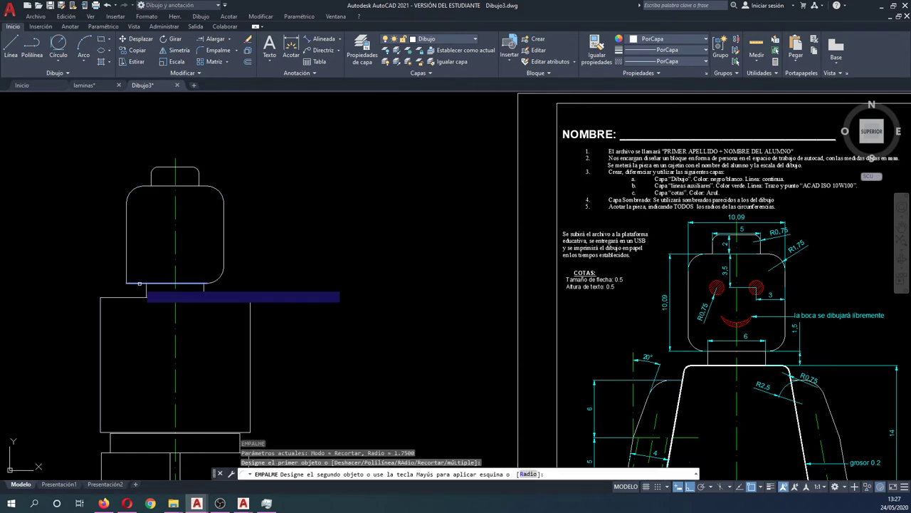
left_click(127, 274)
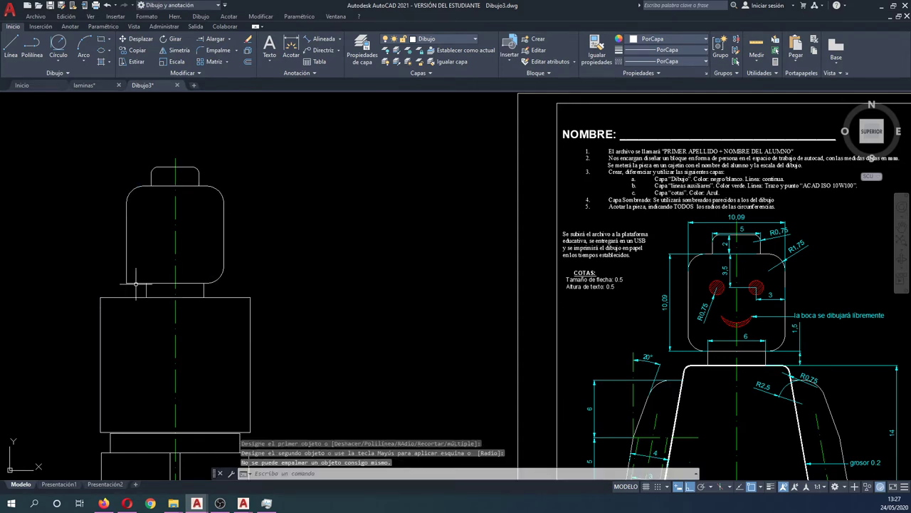
key("Return")
left_click(138, 284)
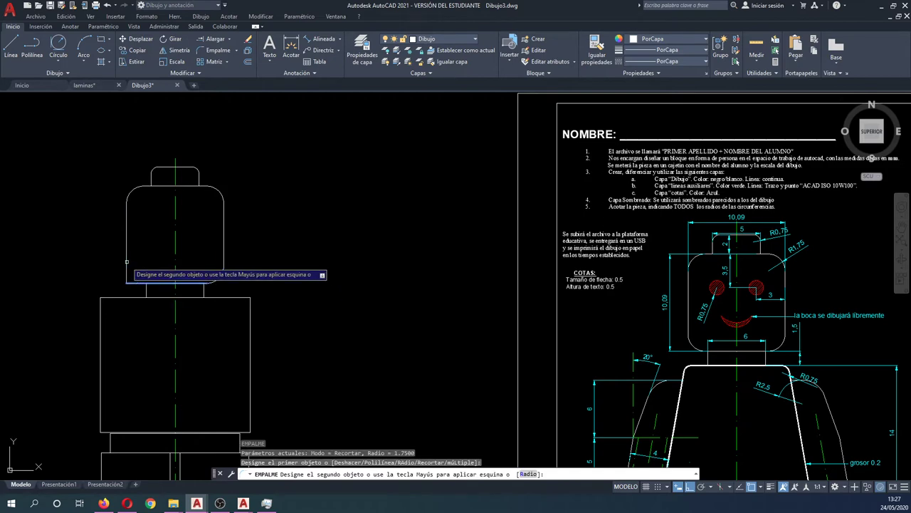
left_click(126, 261)
key("Escape")
scroll(476, 213, "down", 2)
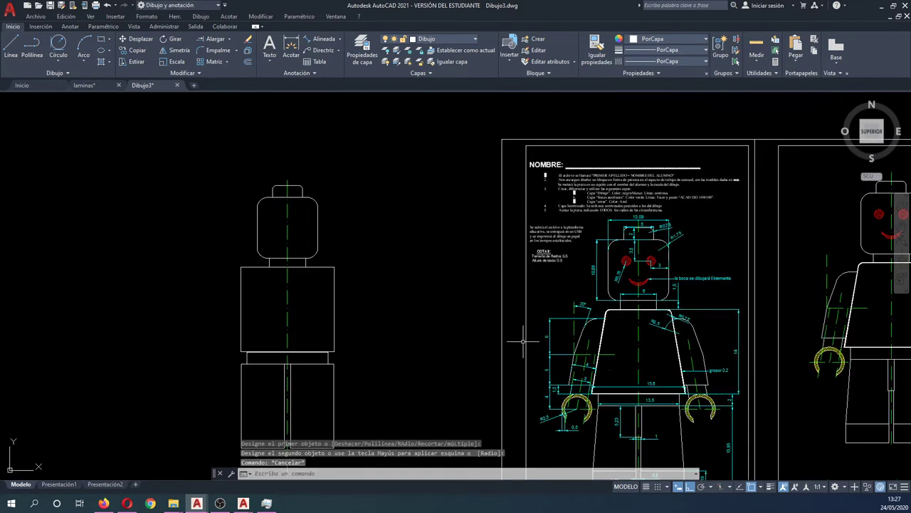
scroll(569, 342, "up", 2)
scroll(587, 341, "up", 2)
scroll(593, 339, "up", 2)
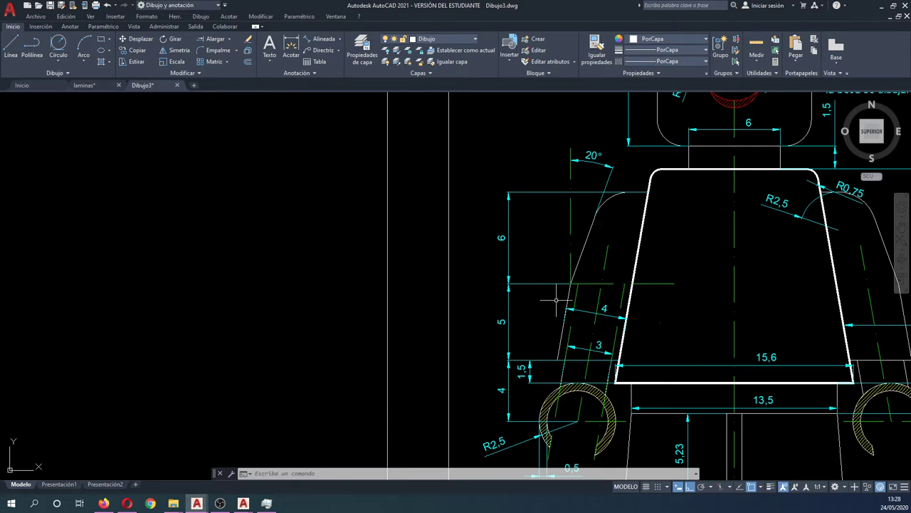
scroll(556, 300, "down", 2)
scroll(579, 293, "up", 1)
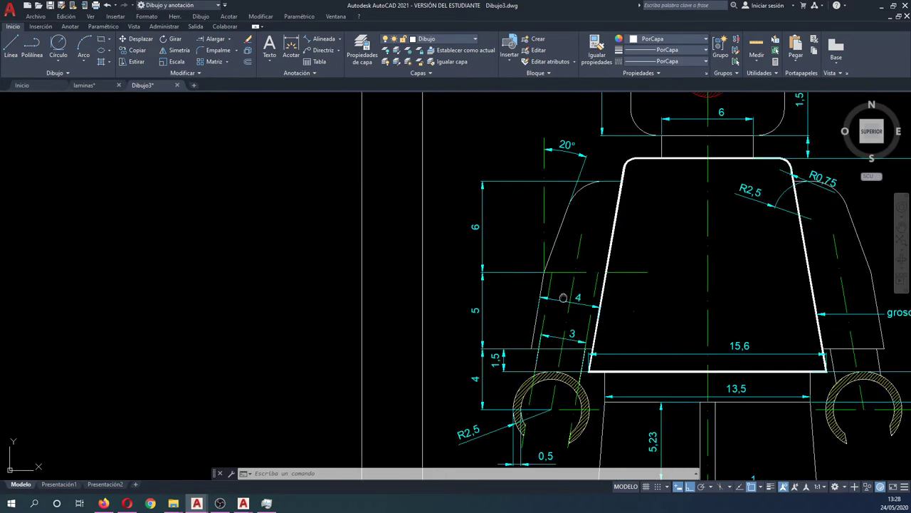
scroll(569, 292, "up", 1)
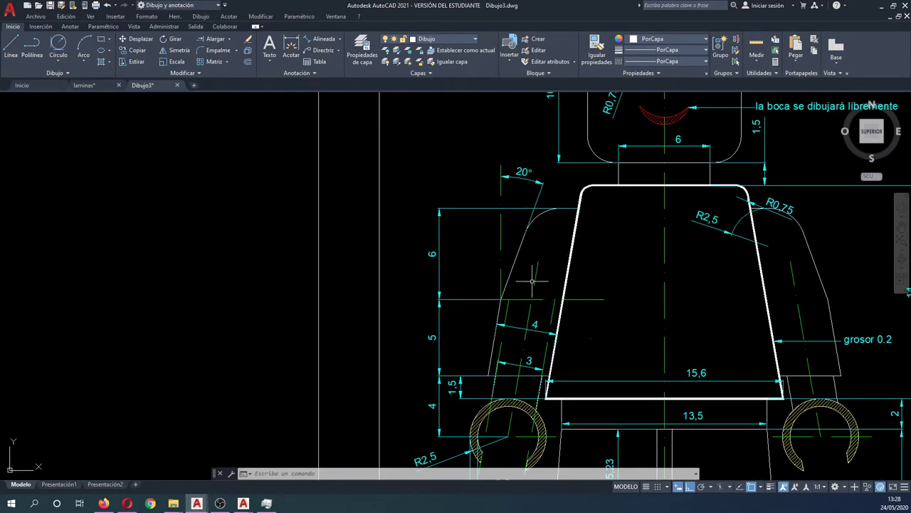
mouse_move(532, 281)
middle_mouse_down()
mouse_move(539, 228)
mouse_move(533, 242)
middle_mouse_up()
mouse_move(692, 282)
middle_mouse_down()
mouse_move(591, 276)
mouse_move(613, 303)
mouse_move(610, 291)
middle_mouse_up()
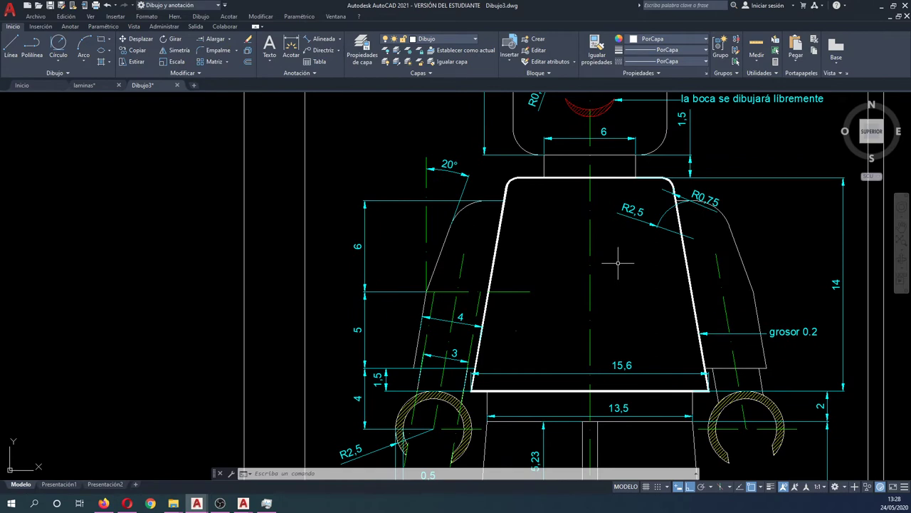
mouse_move(620, 254)
middle_mouse_down()
mouse_move(622, 309)
mouse_move(636, 219)
middle_mouse_up()
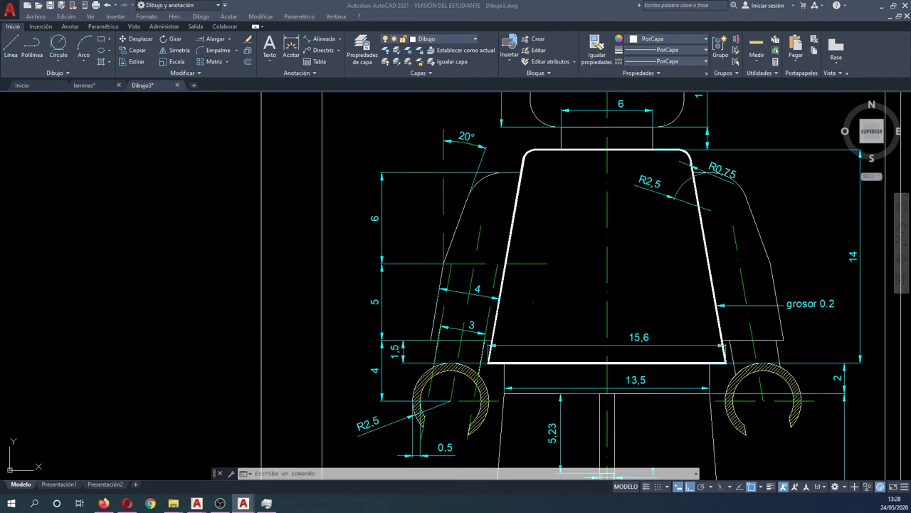
- Cancel an accidental torso corner stretch and delete the small stray object near the torso
scroll(570, 310, "up", 2)
left_click(551, 315)
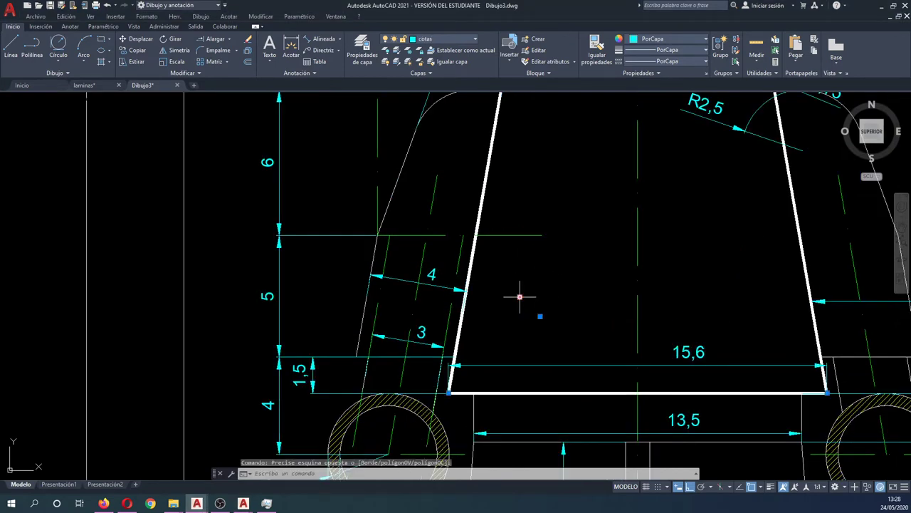
left_click(519, 297)
scroll(520, 296, "down", 2)
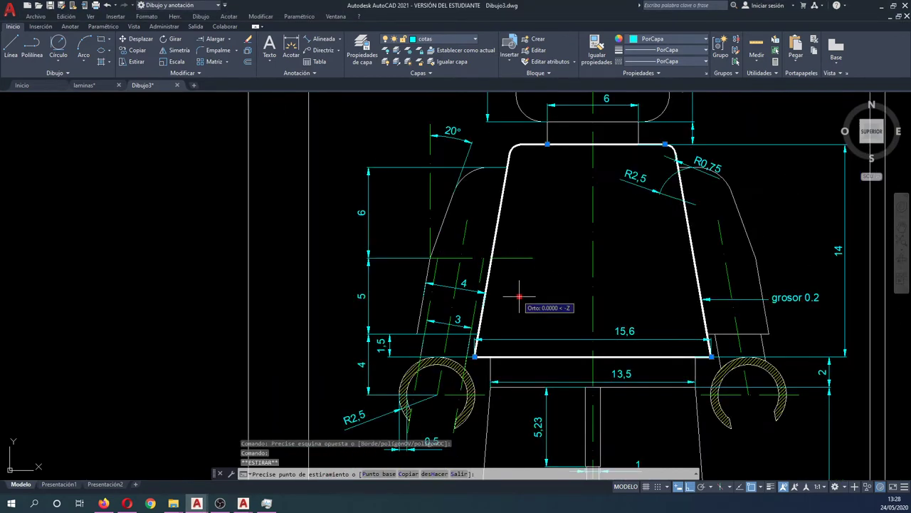
key("Escape")
key("Escape")
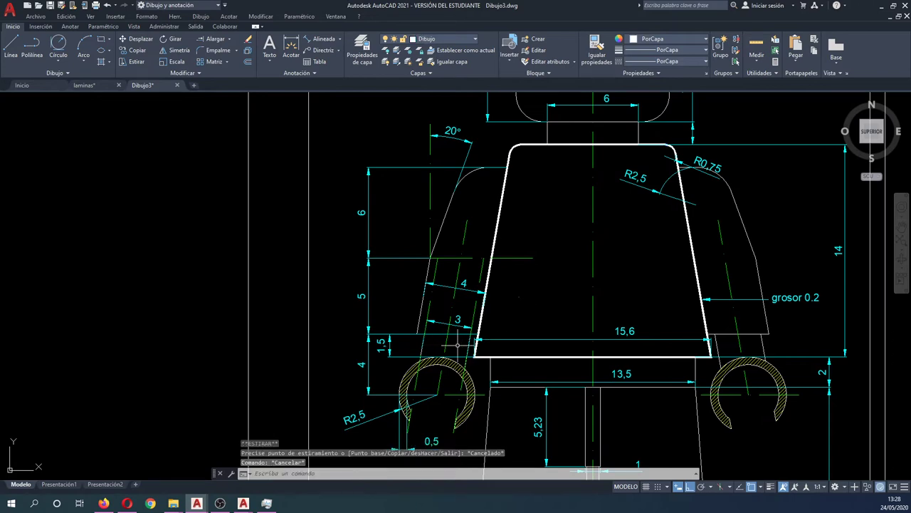
scroll(459, 343, "up", 5)
scroll(517, 331, "down", 3)
left_click(604, 281)
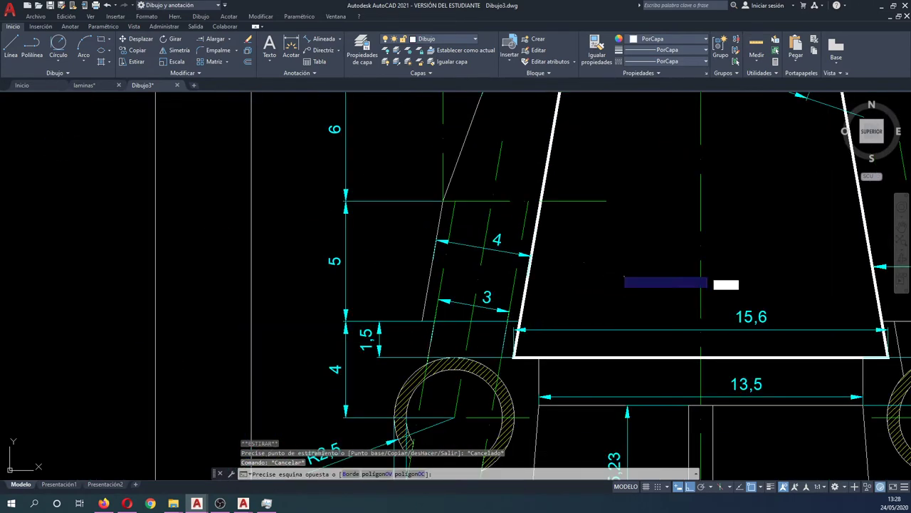
left_click(595, 258)
key("Delete")
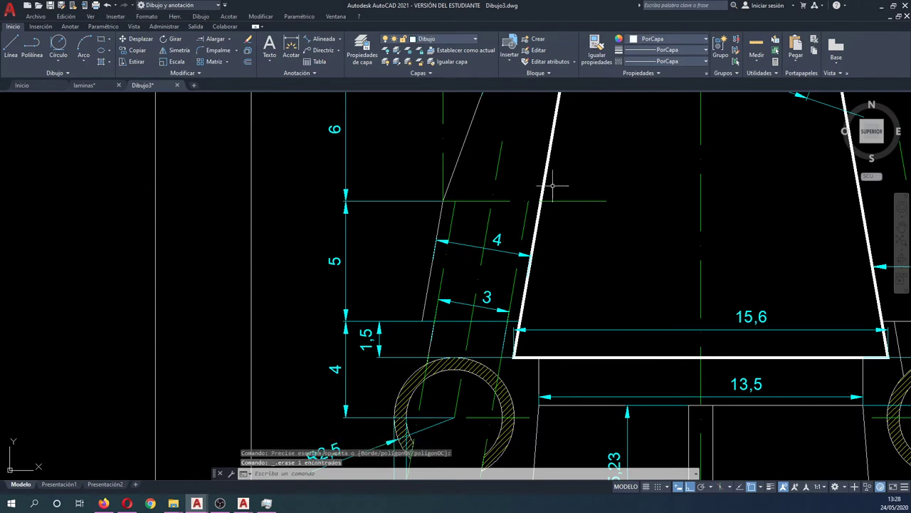
- Add an 80° angular dimension between the torso's slanted side and its base
left_click(339, 41)
left_click(330, 95)
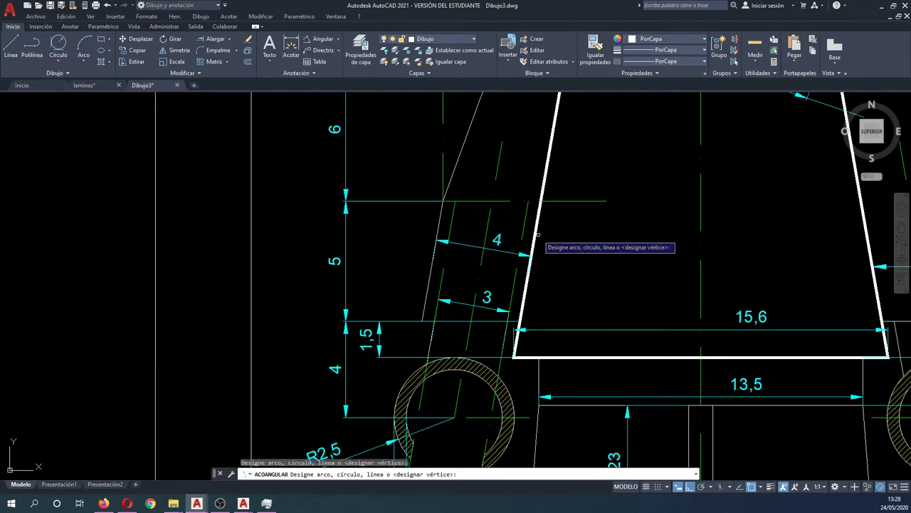
left_click(535, 238)
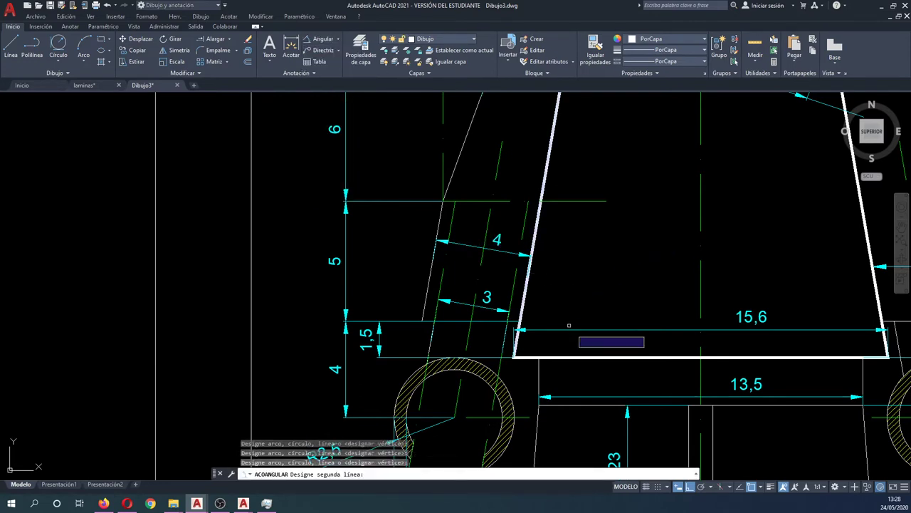
left_click(604, 357)
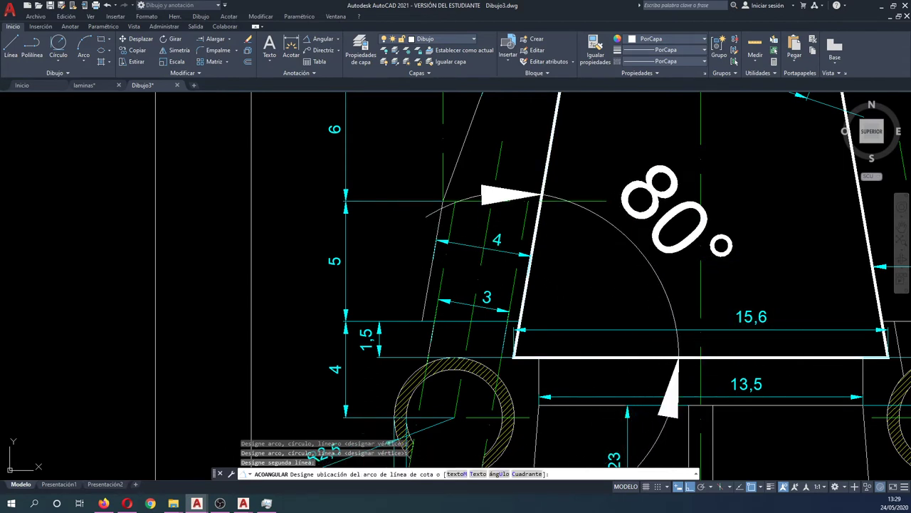
left_click(639, 248)
- Match the 80° dimension to an existing cyan dimension's properties with MATCHPROP
type("ma")
key("Return")
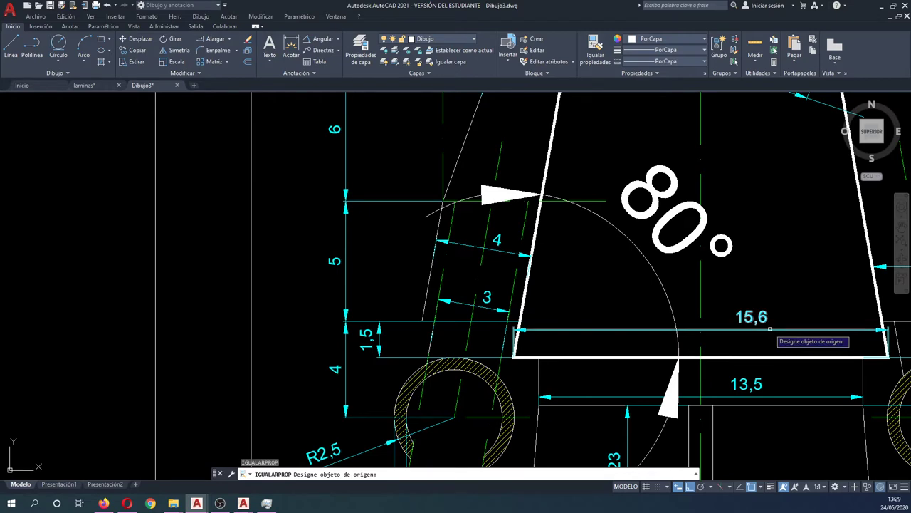
left_click(773, 330)
left_click(693, 299)
left_click(645, 251)
key("Escape")
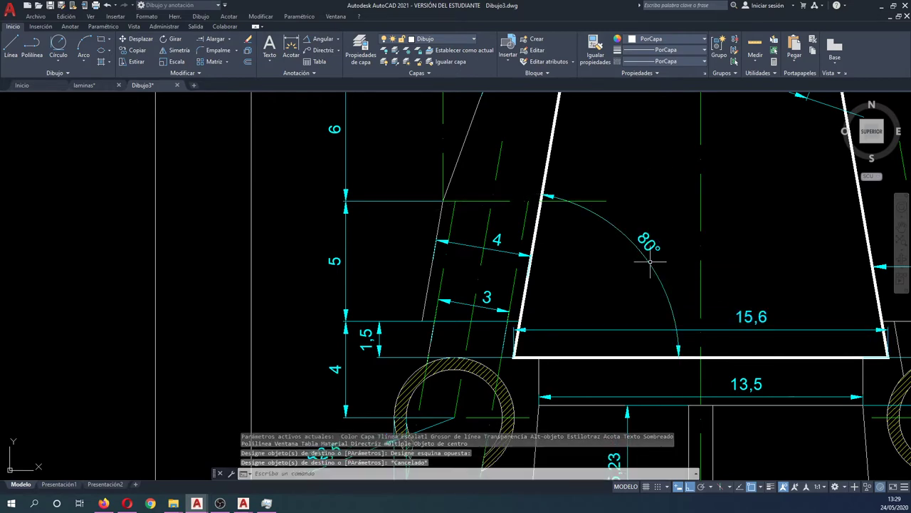
key("Escape")
- Draw a horizontal polyline along the plain figure's torso bottom, starting at its left corner
scroll(640, 288, "down", 2)
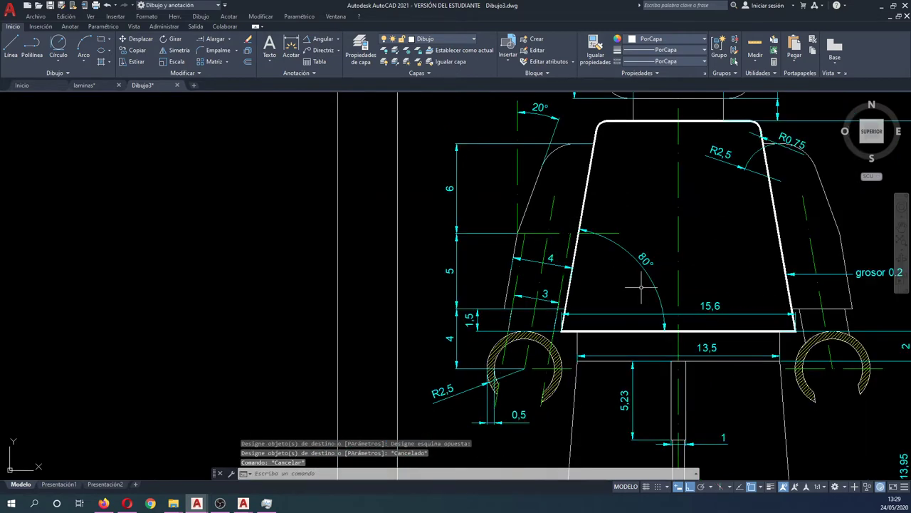
scroll(582, 277, "down", 1)
middle_click_drag(582, 276, 637, 285)
scroll(448, 296, "down", 1)
middle_click_drag(448, 296, 569, 300)
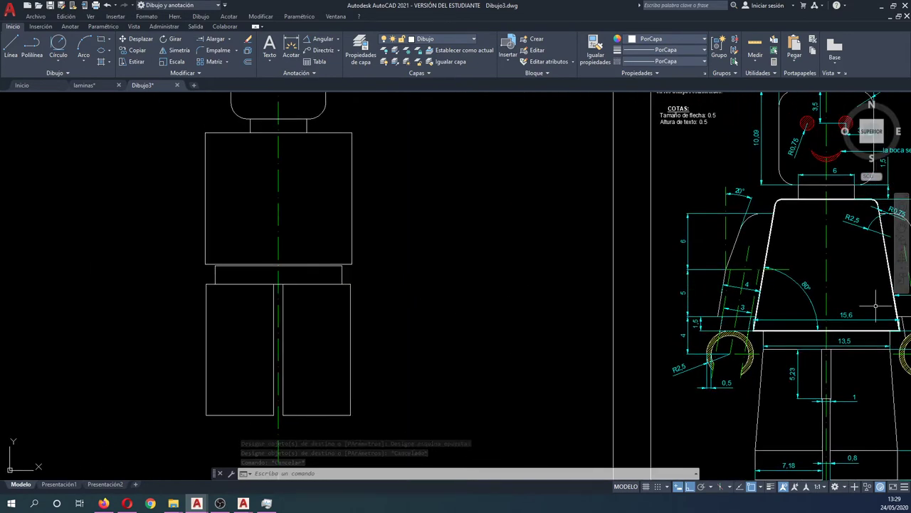
middle_click_drag(875, 306, 768, 305)
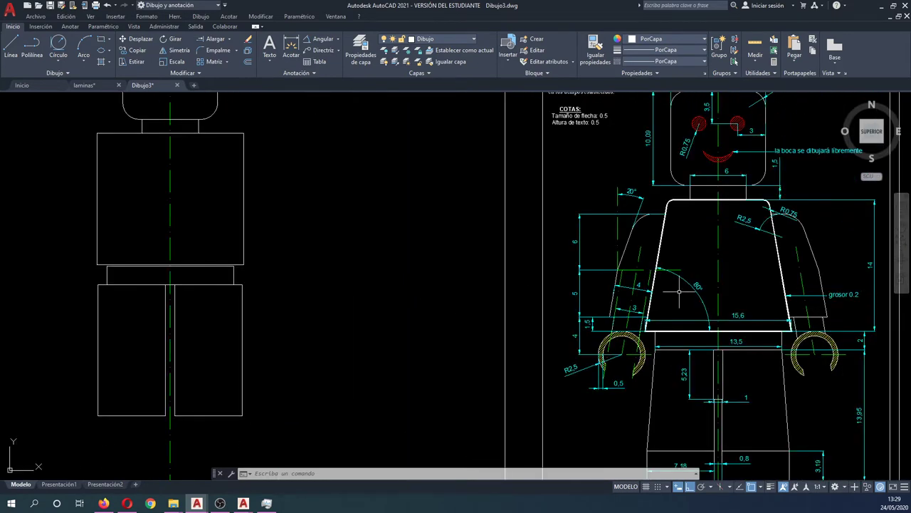
middle_click_drag(361, 243, 310, 298)
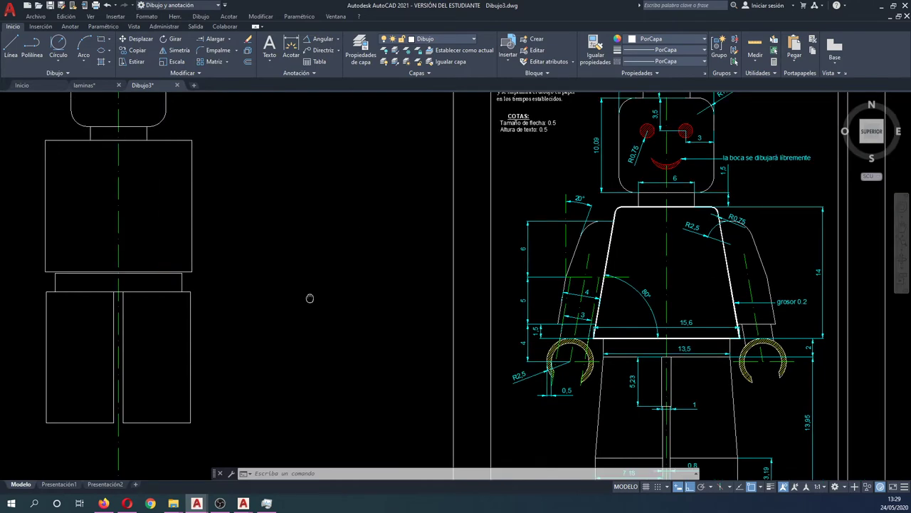
scroll(647, 301, "up", 2)
scroll(728, 301, "down", 3)
scroll(342, 299, "up", 1)
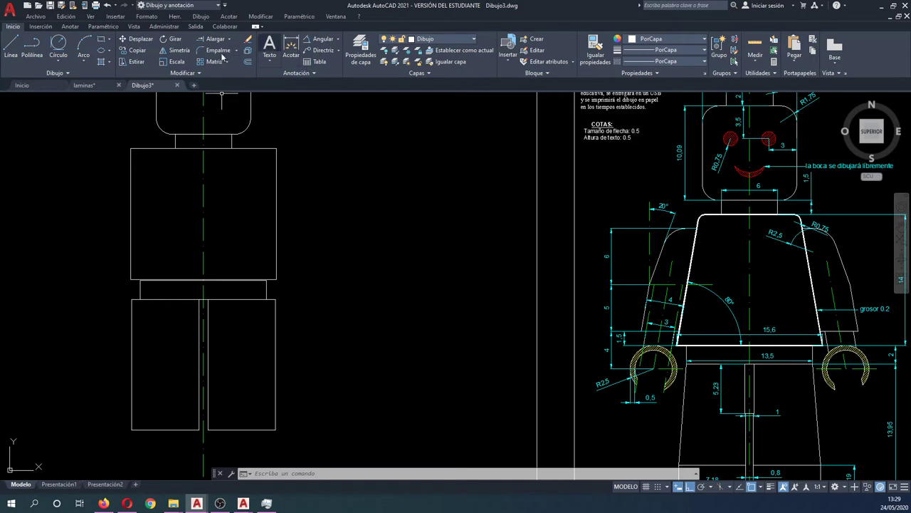
type("ol")
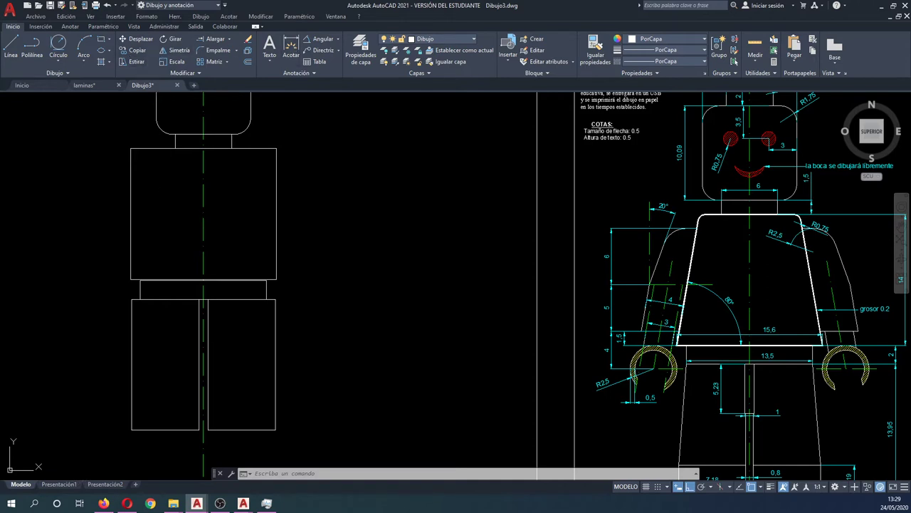
key("Return")
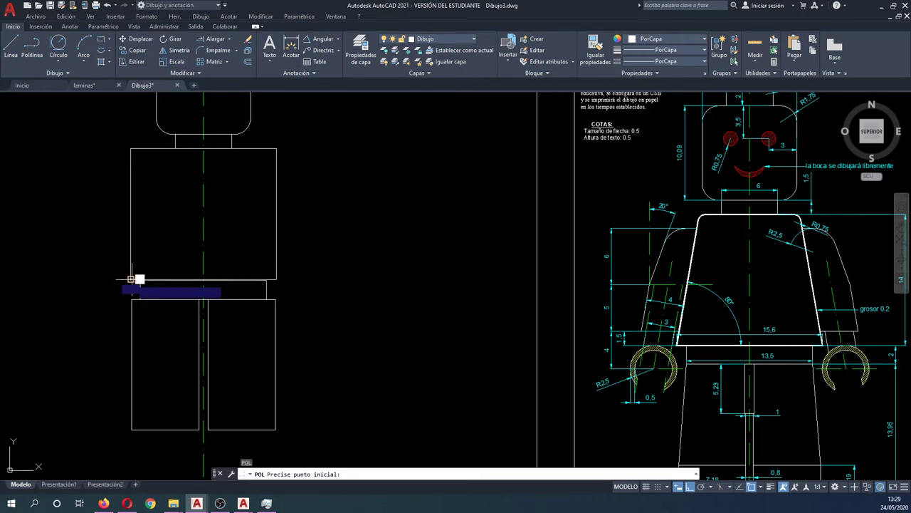
left_click(131, 279)
left_click(370, 279)
key("Escape")
key("Escape")
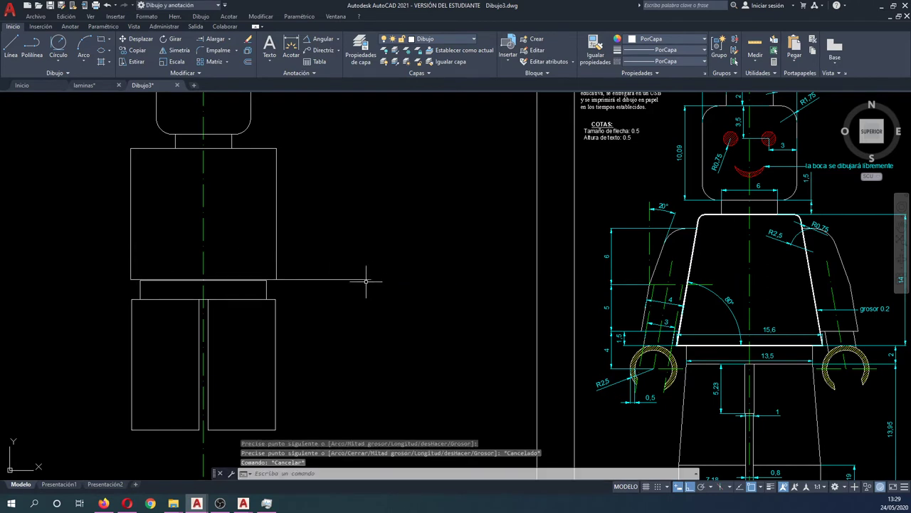
type("gg")
key("Return")
key("Escape")
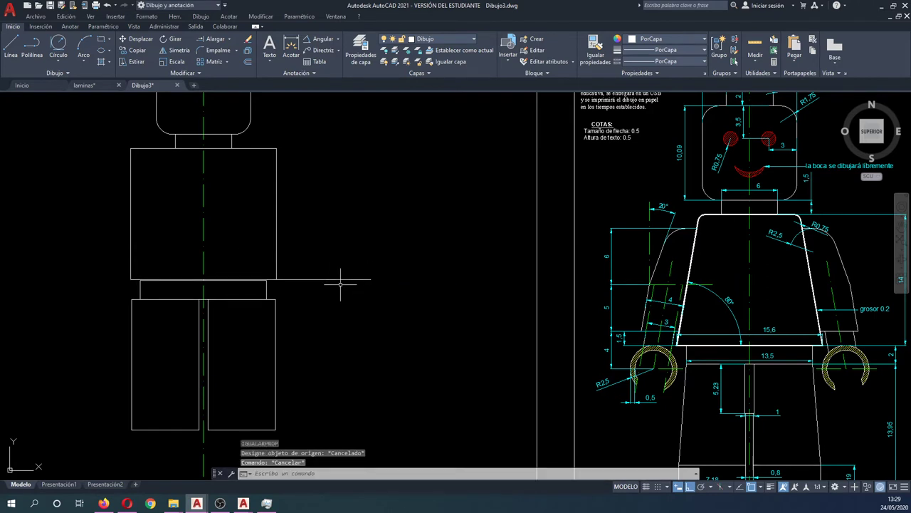
- Rotate the new line 80° about its left endpoint
type("gi")
key("Return")
left_click(332, 287)
left_click(319, 266)
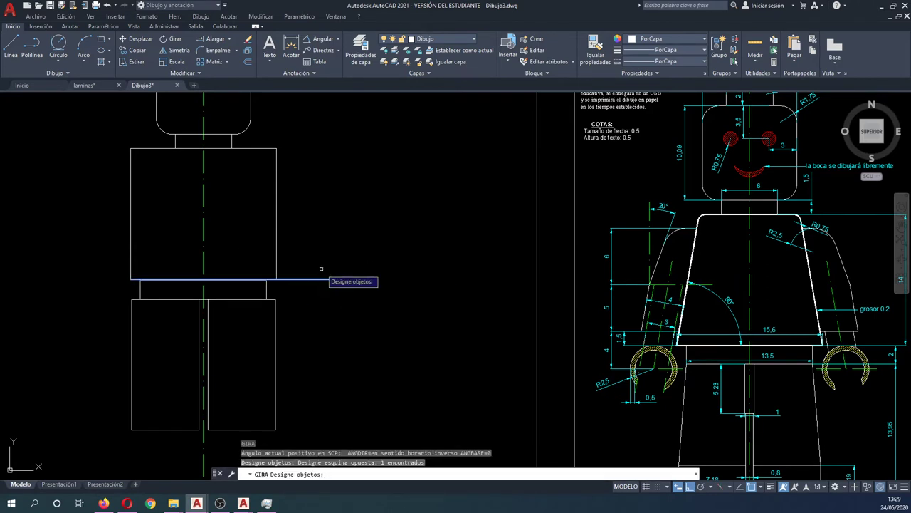
key("Return")
left_click(131, 279)
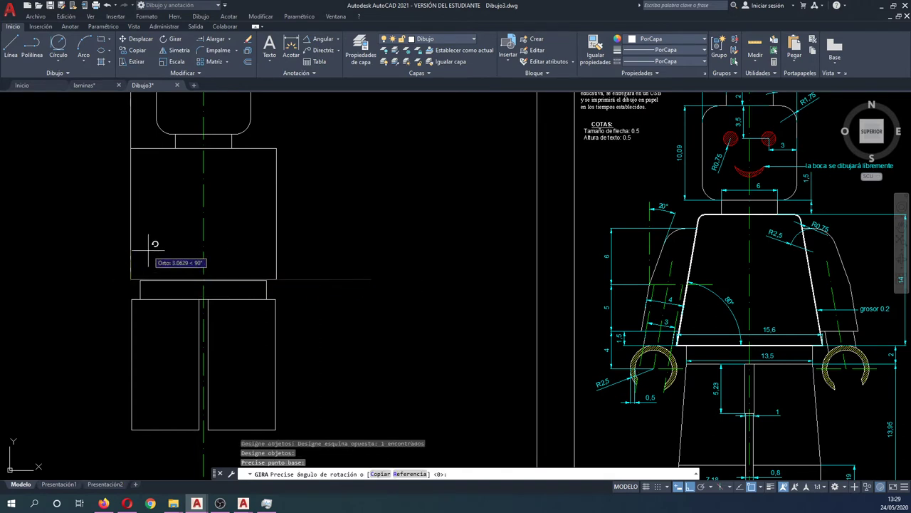
type("80")
key("Return")
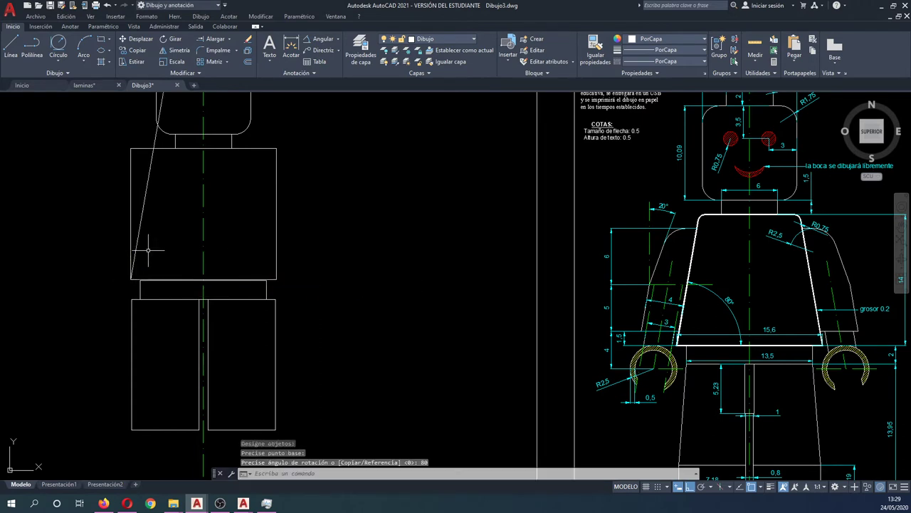
- Trim away the torso's old vertical left edge and the slanted line's excess above it
type("rr")
key("Return")
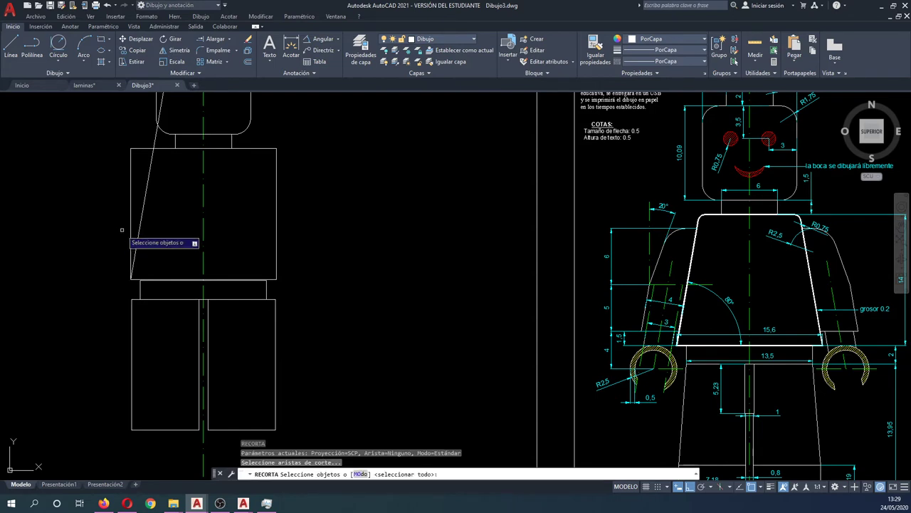
left_click(157, 161)
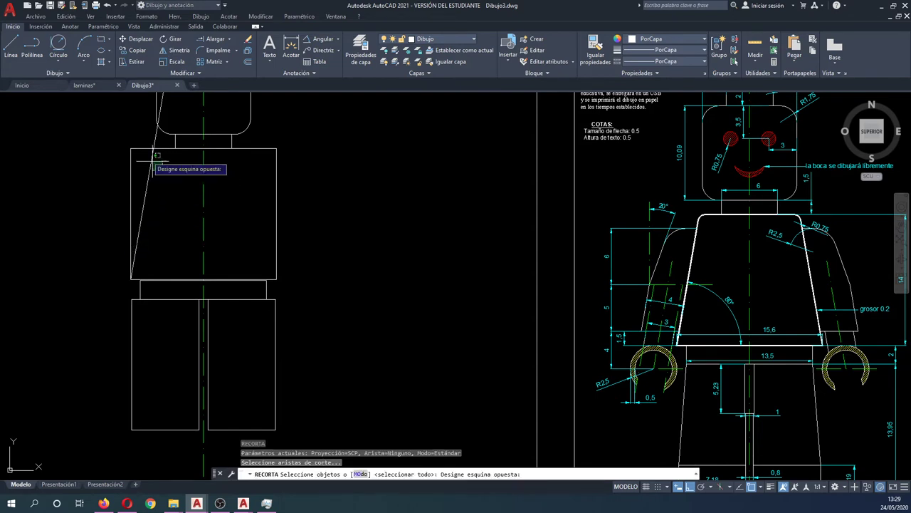
left_click(127, 137)
key("Return")
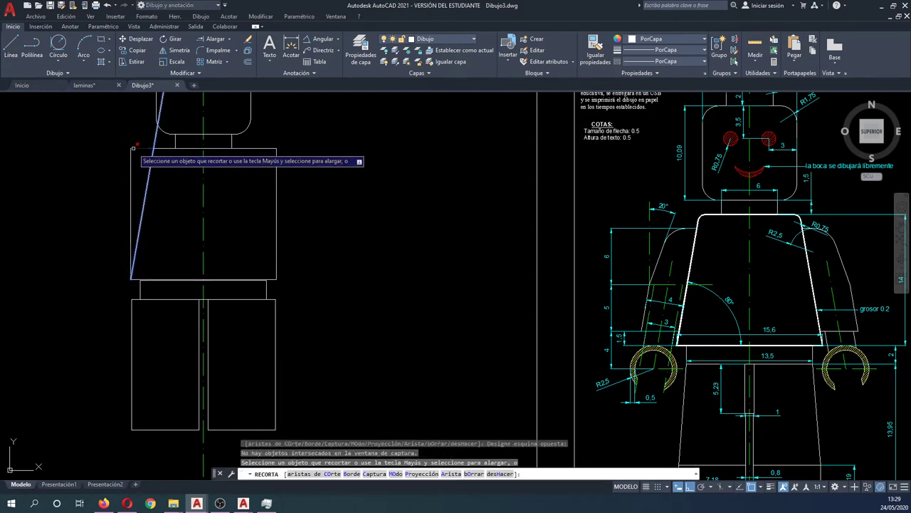
left_click(131, 167)
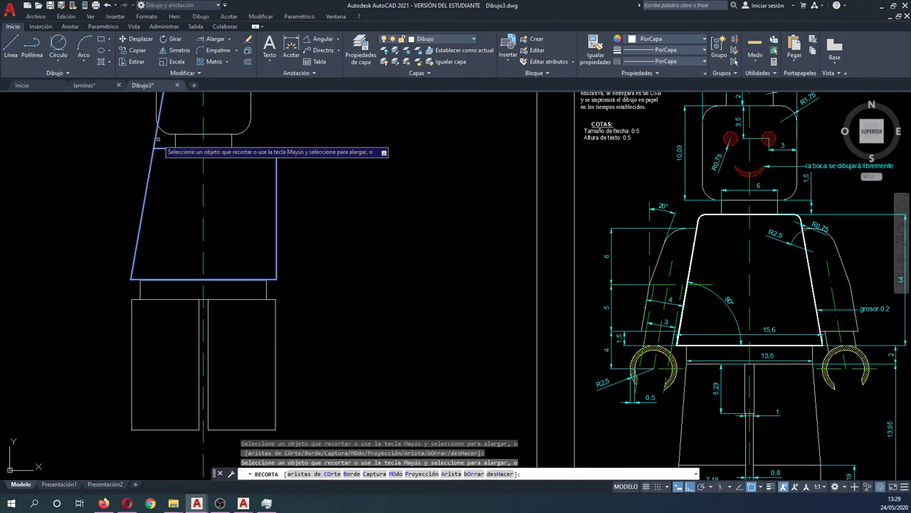
left_click(155, 138)
key("Escape")
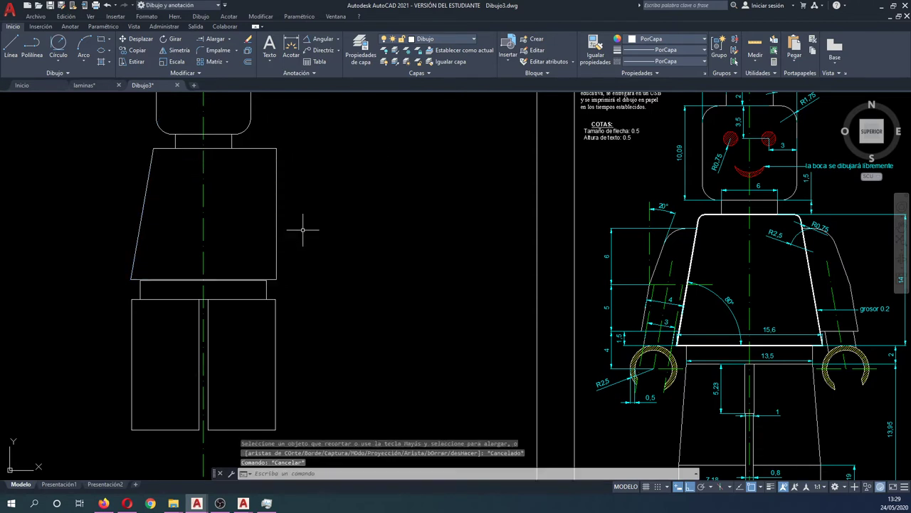
- Trim away the torso's right half at the vertical centre line
middle_click_drag(298, 244, 306, 257)
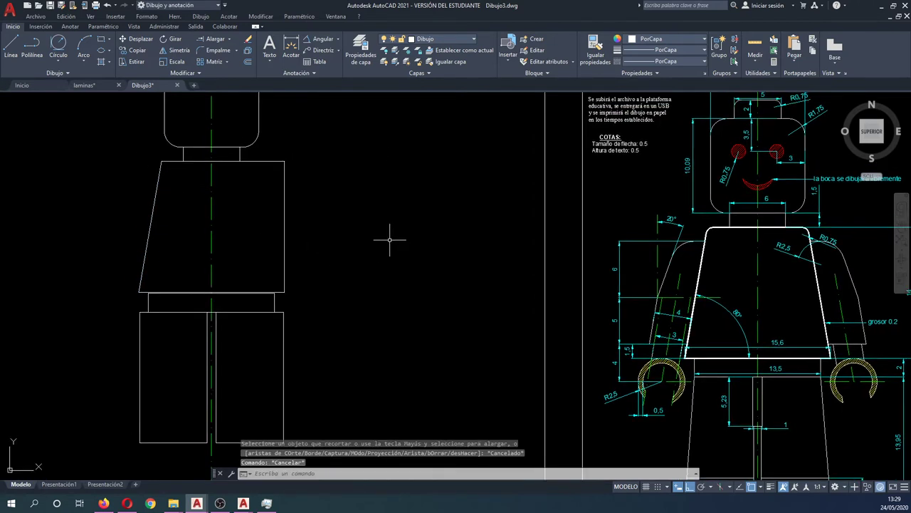
key("Return")
left_click_drag(249, 217, 203, 249)
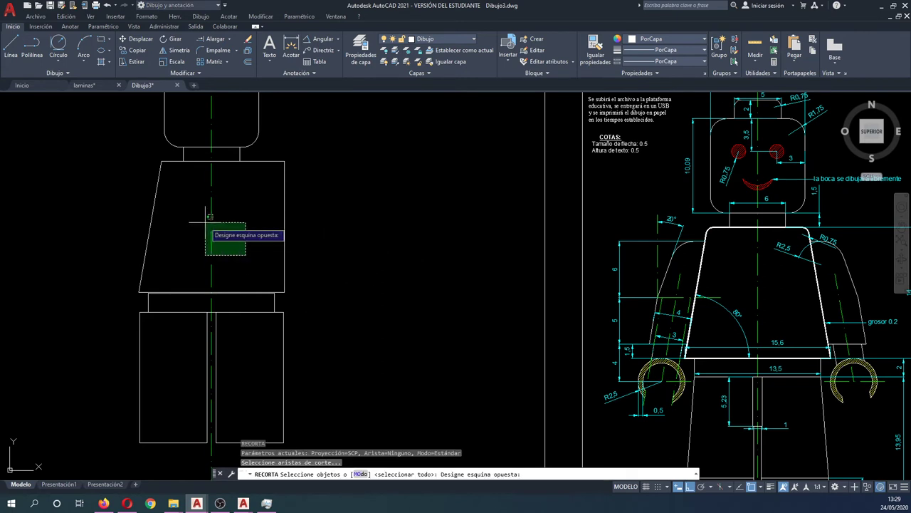
key("Return")
left_click(297, 215)
left_click(251, 186)
key("Escape")
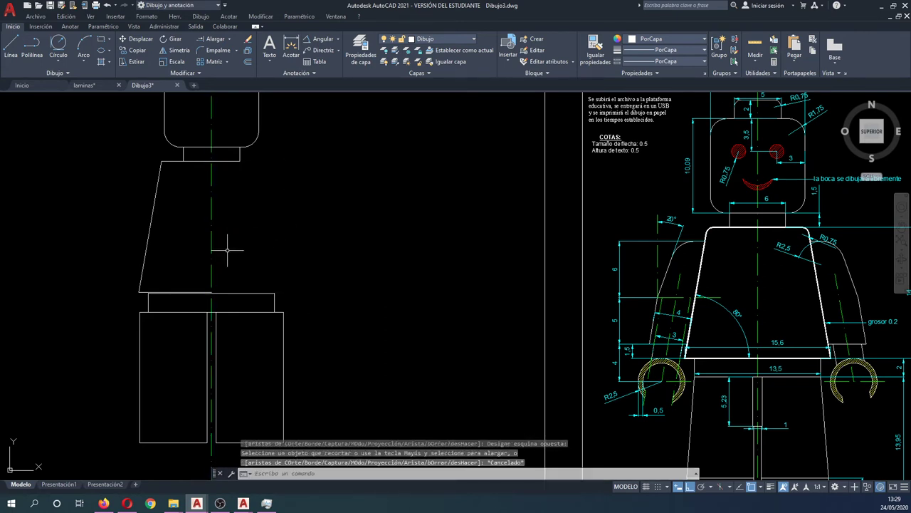
- Move the waistband and both legs up to sit flush beneath the torso bottom
scroll(194, 290, "up", 4)
scroll(247, 274, "up", 1)
scroll(289, 238, "down", 3)
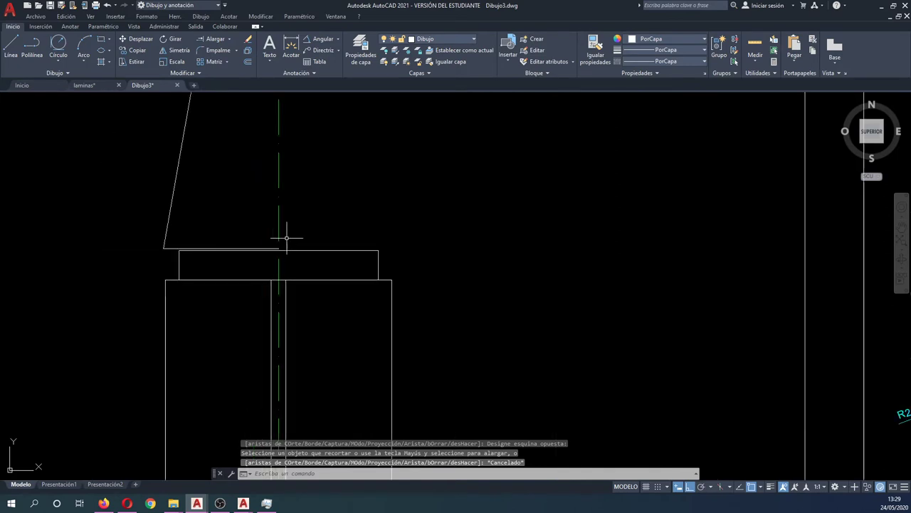
scroll(293, 238, "down", 4)
type("d")
key("Return")
left_click(264, 343)
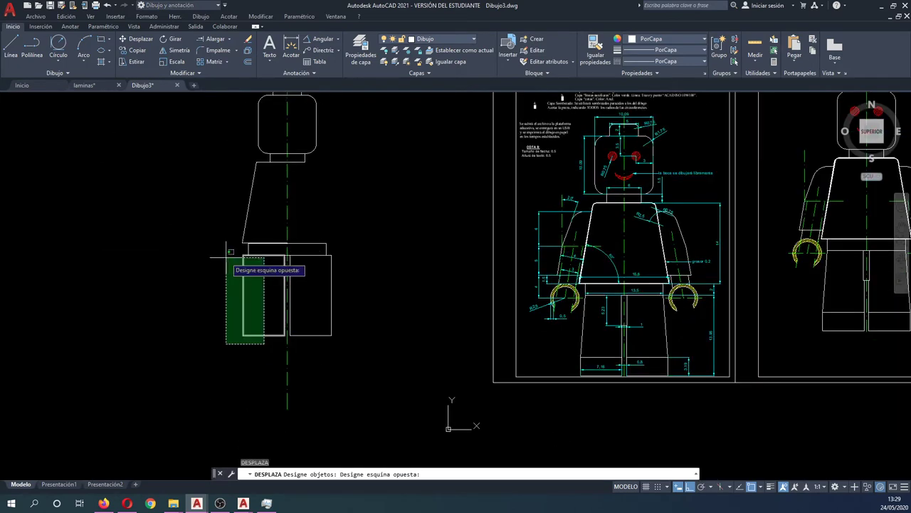
left_click(227, 250)
left_click(361, 333)
left_click(292, 256)
key("Return")
scroll(299, 246, "up", 2)
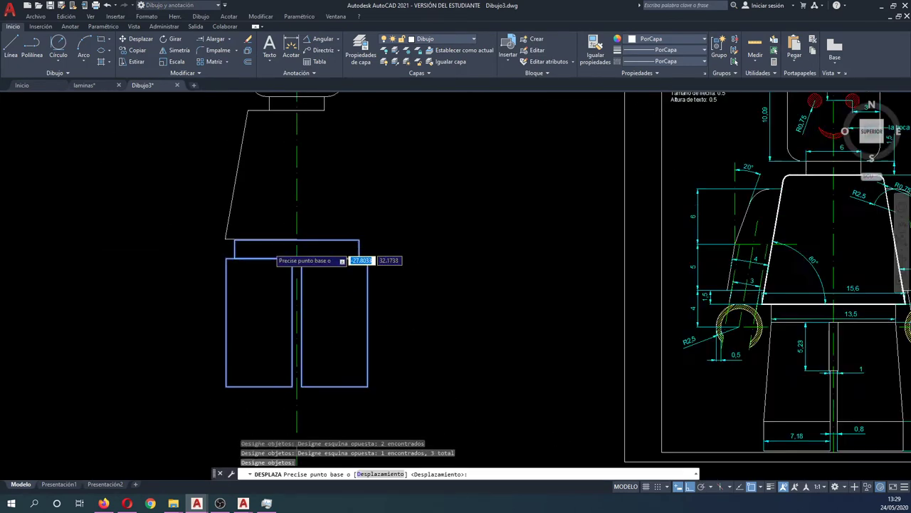
scroll(303, 242, "up", 6)
left_click(375, 211)
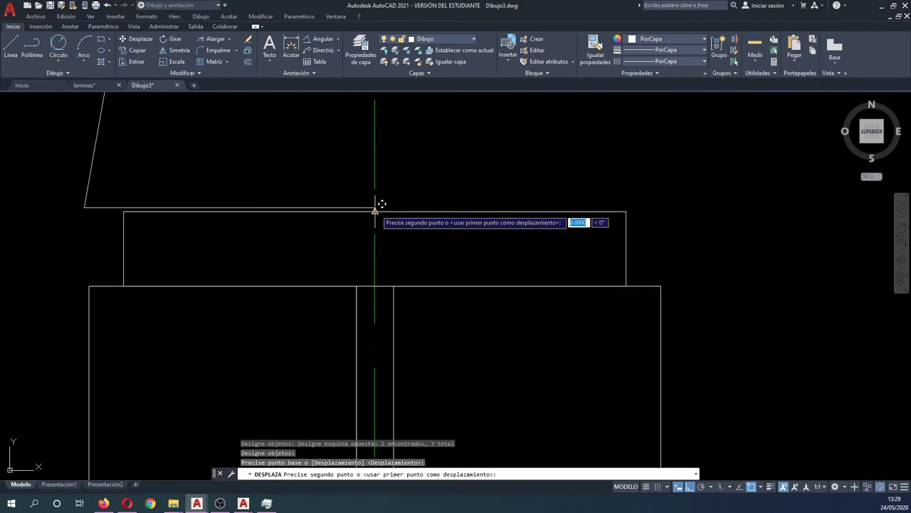
left_click(377, 207)
scroll(395, 264, "down", 4)
scroll(392, 265, "down", 6)
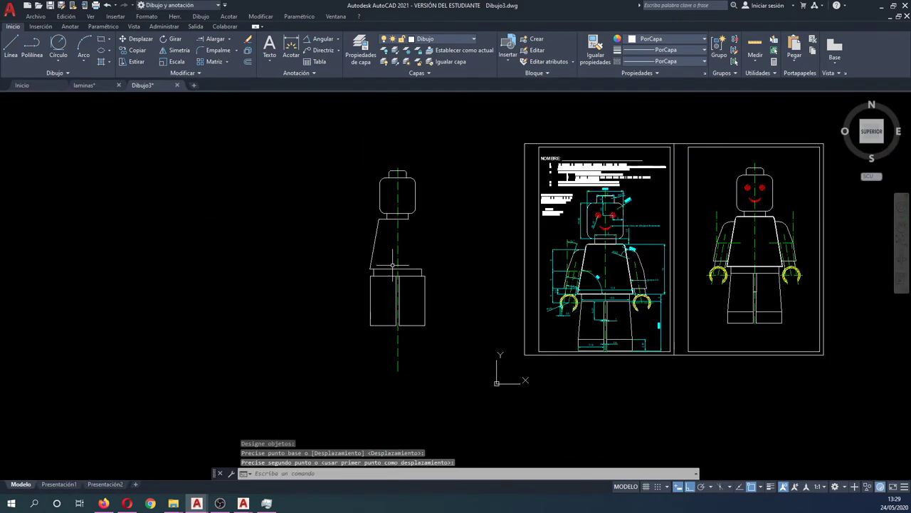
scroll(572, 295, "up", 4)
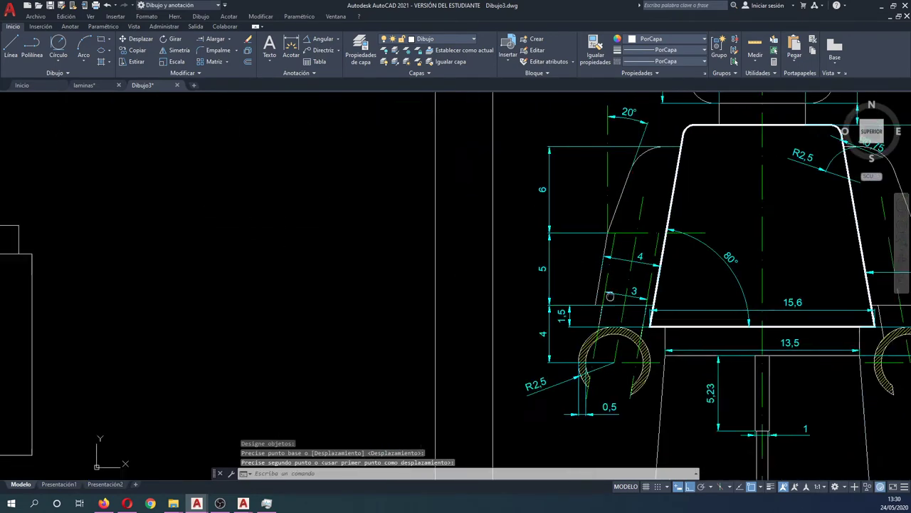
scroll(723, 305, "up", 2)
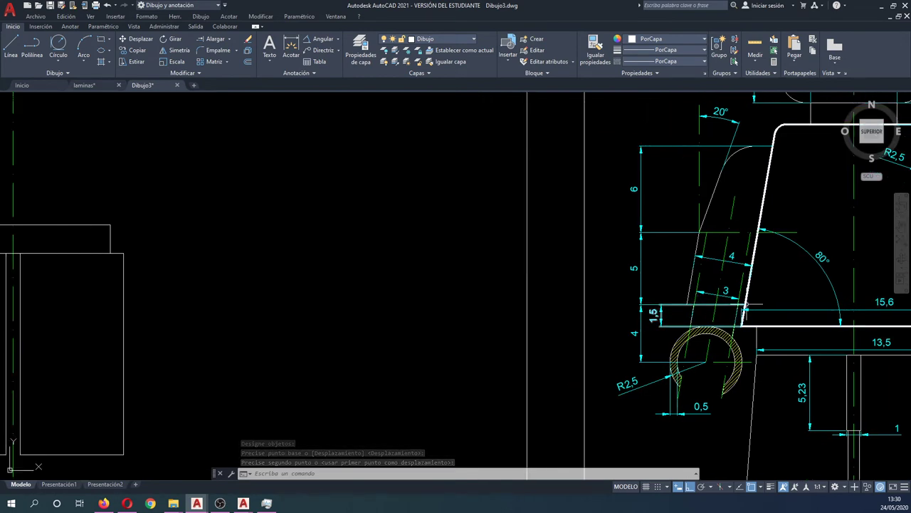
scroll(748, 303, "down", 2)
scroll(708, 296, "up", 2)
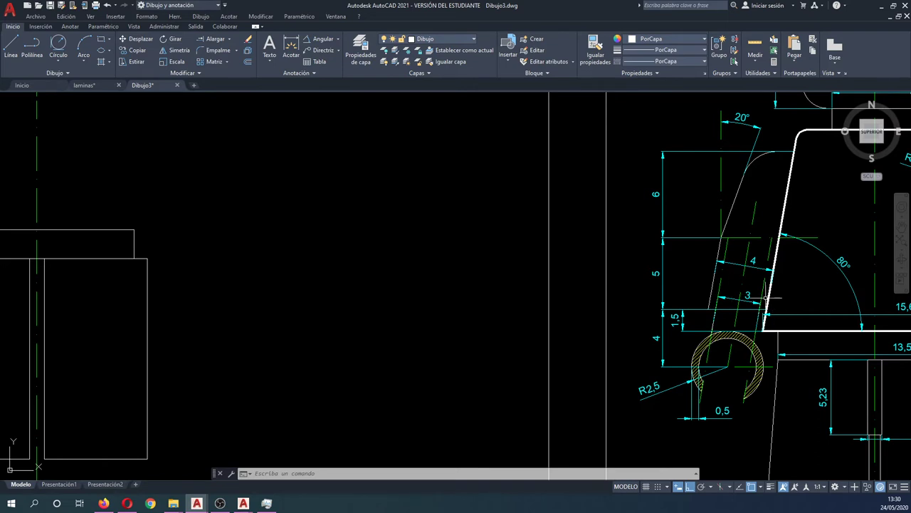
scroll(766, 295, "down", 2)
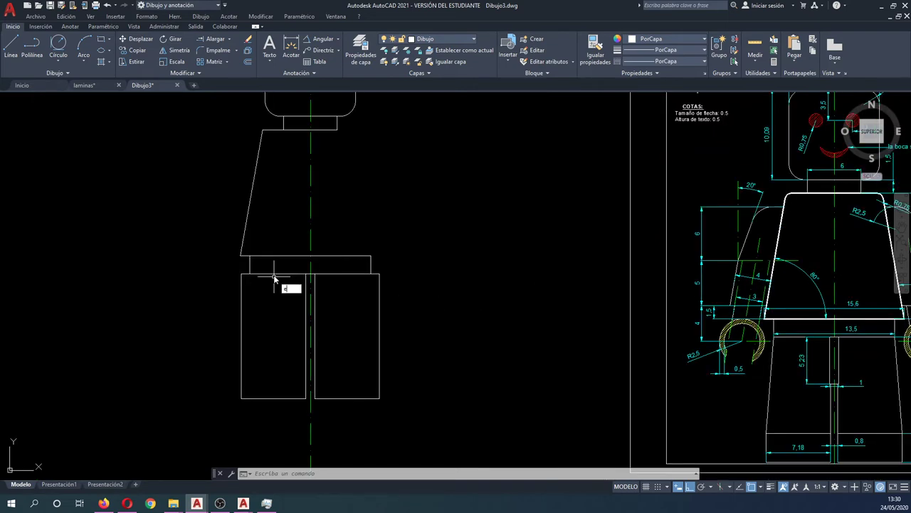
- Offset the torso's slanted left side by 4 to form the arm's outer edge
type("desfase")
key("Return")
type("4")
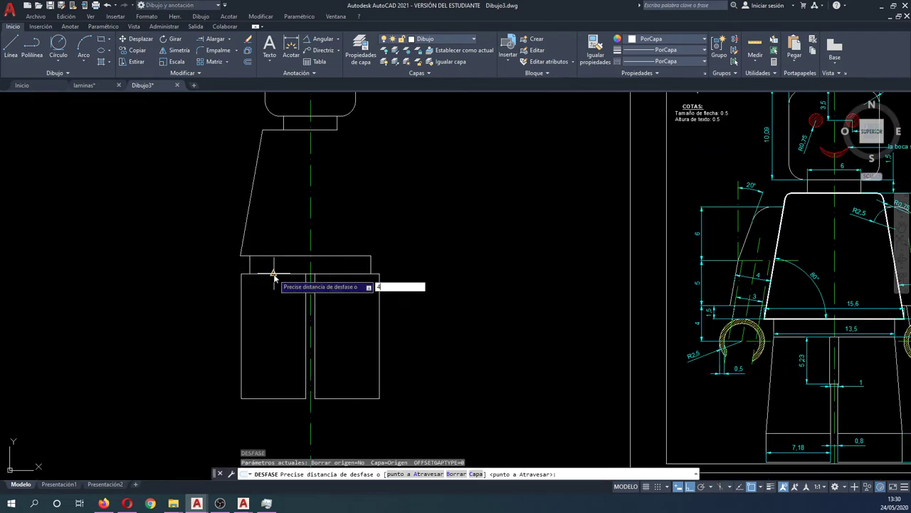
key("Return")
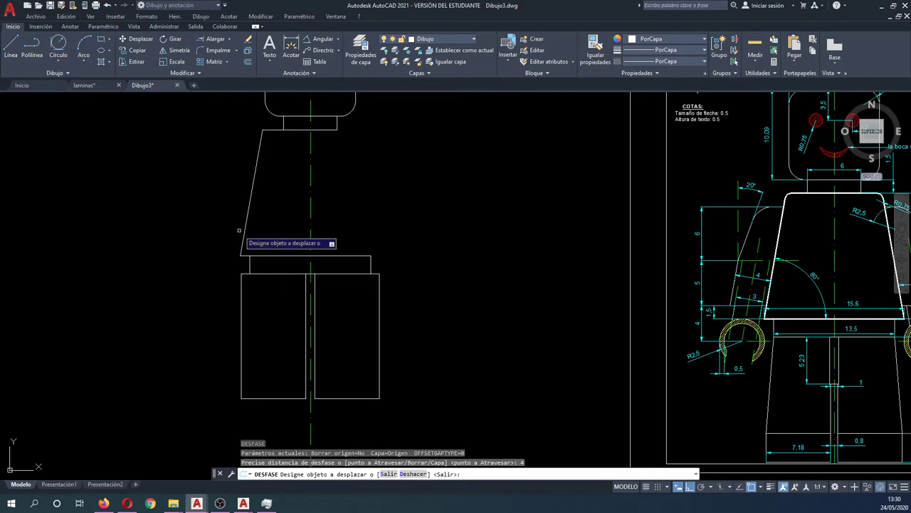
left_click(245, 233)
key("Escape")
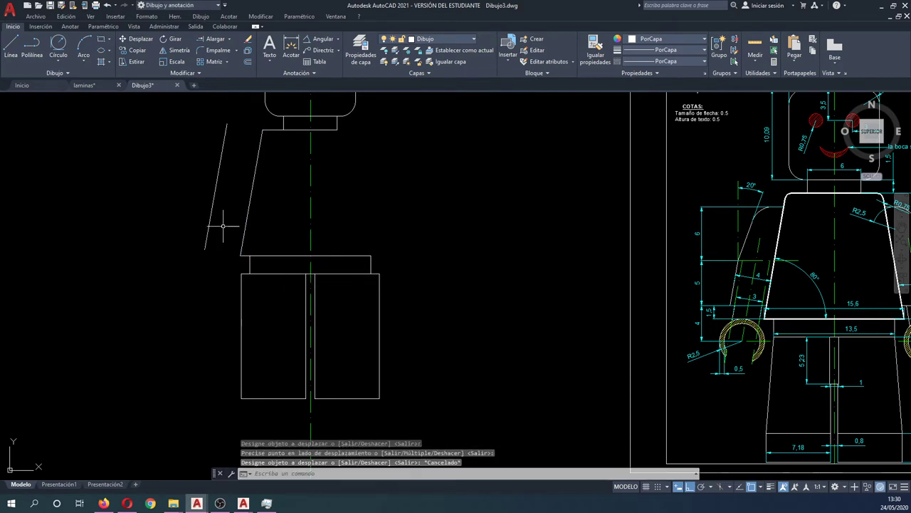
key("Escape")
- Offset the new arm edge by 2 toward the torso for the middle line
key("Return")
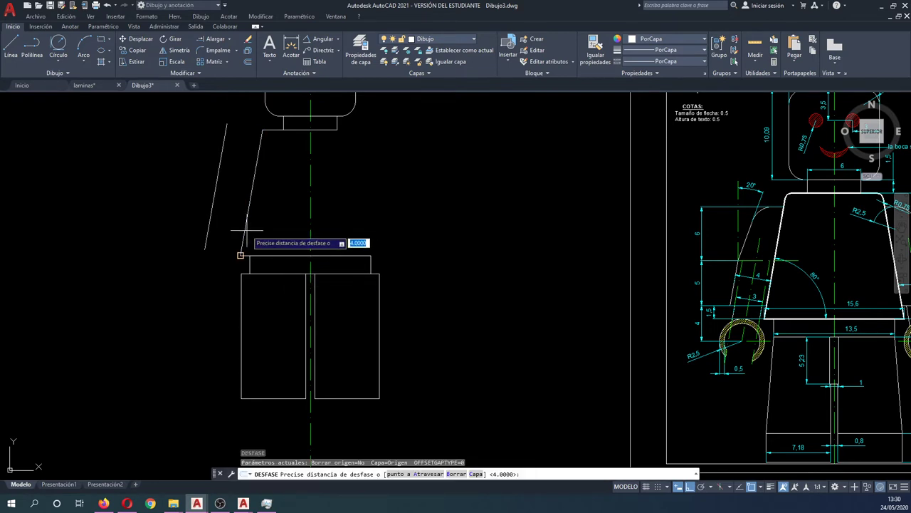
type("2")
key("Return")
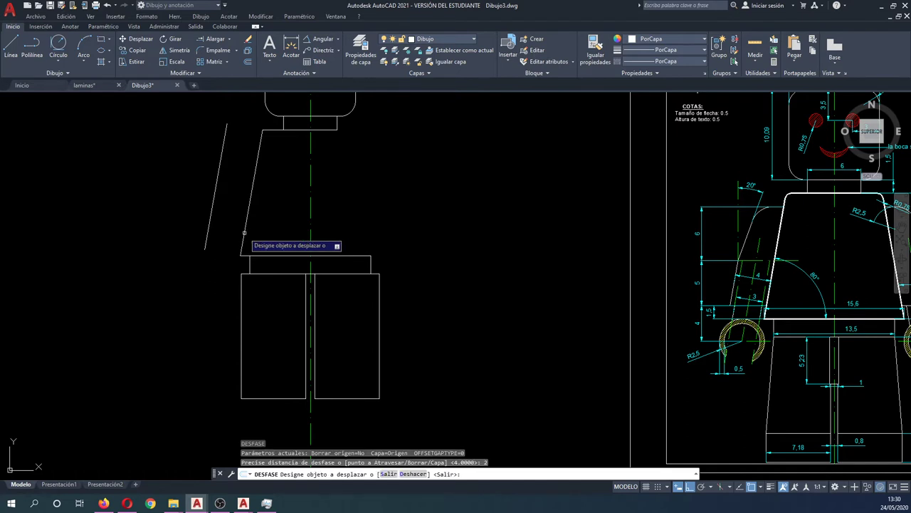
left_click(244, 233)
left_click(231, 223)
key("Escape")
key("Escape")
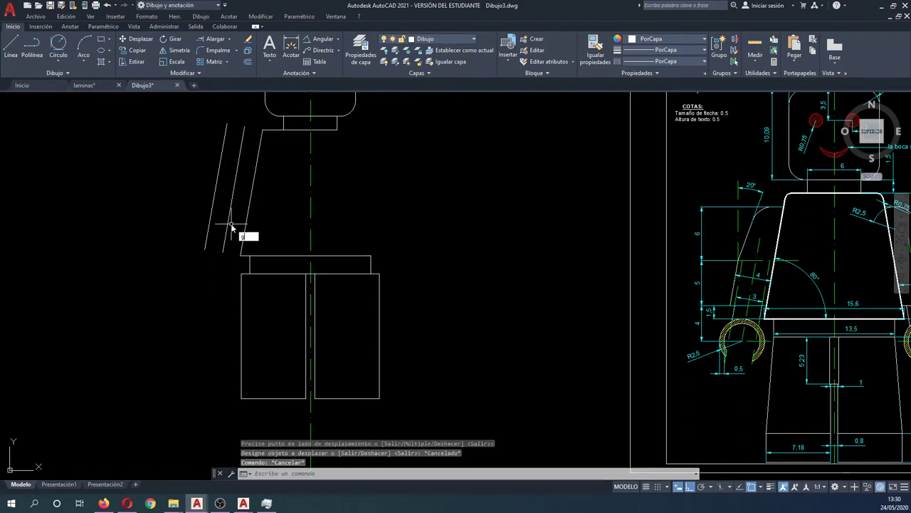
- Match the middle arm line to the green dashed centreline, making it an axis
type("ma")
key("Return")
left_click(311, 214)
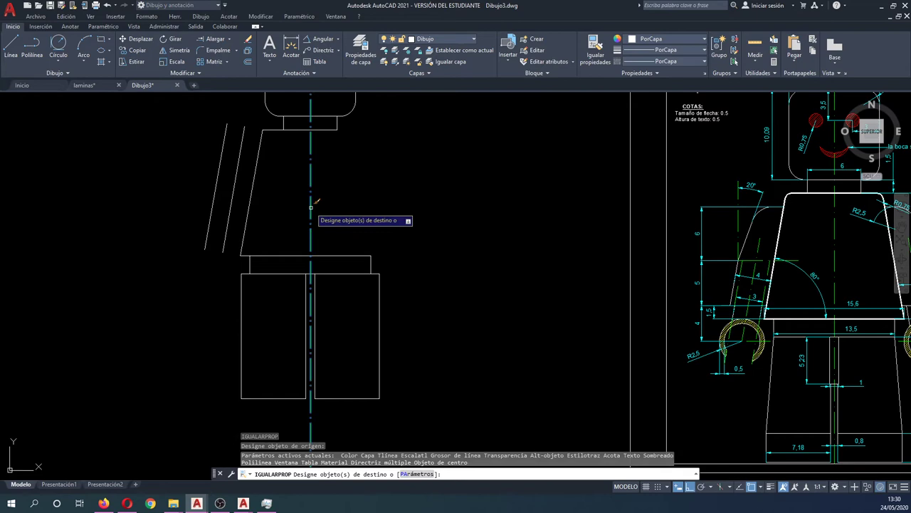
left_click(232, 200)
key("Escape")
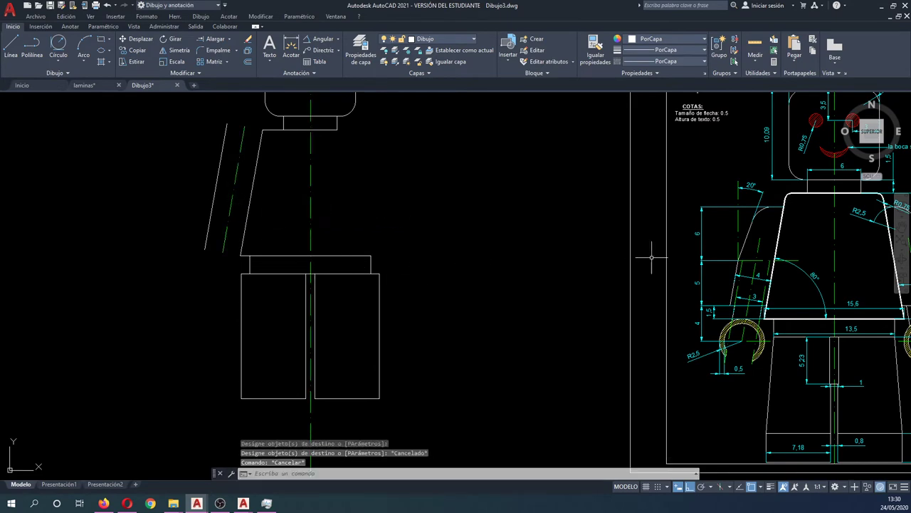
scroll(749, 315, "up", 5)
- Move the whole drawn figure to the right, closer to the exercise sheet
scroll(749, 316, "down", 5)
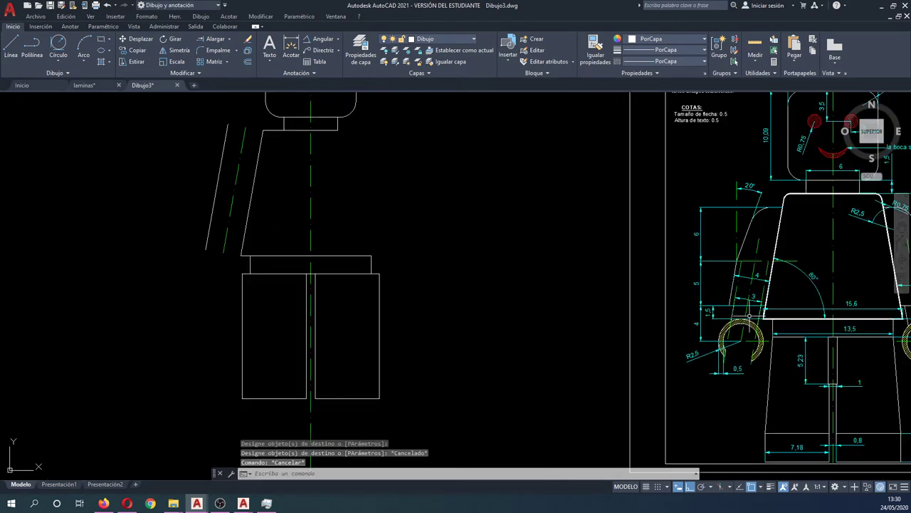
scroll(789, 291, "up", 5)
scroll(789, 291, "down", 3)
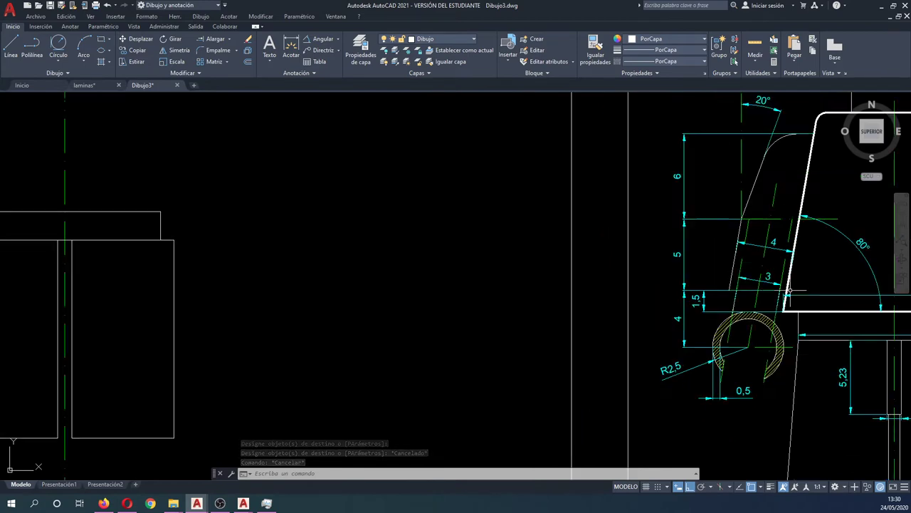
mouse_move(450, 299)
middle_mouse_down()
mouse_move(600, 301)
mouse_move(555, 297)
middle_mouse_up()
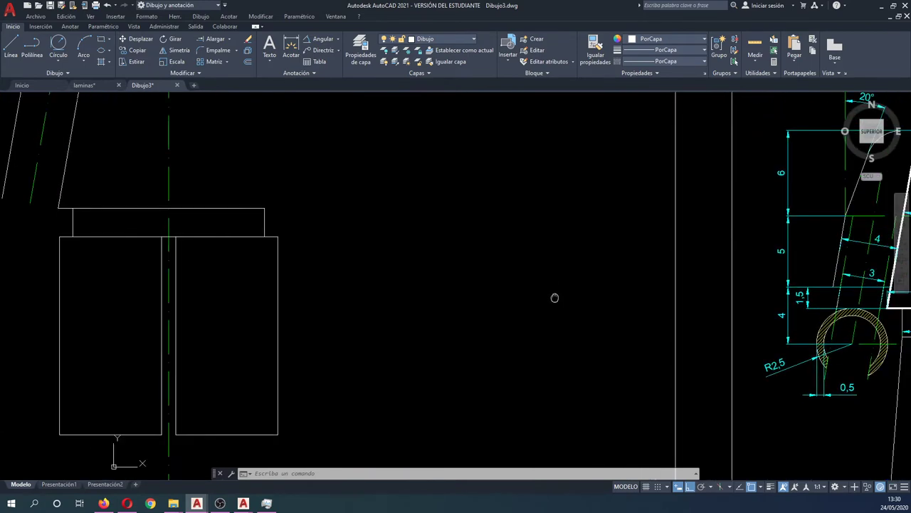
scroll(556, 294, "down", 2)
key("Return")
scroll(556, 294, "down", 2)
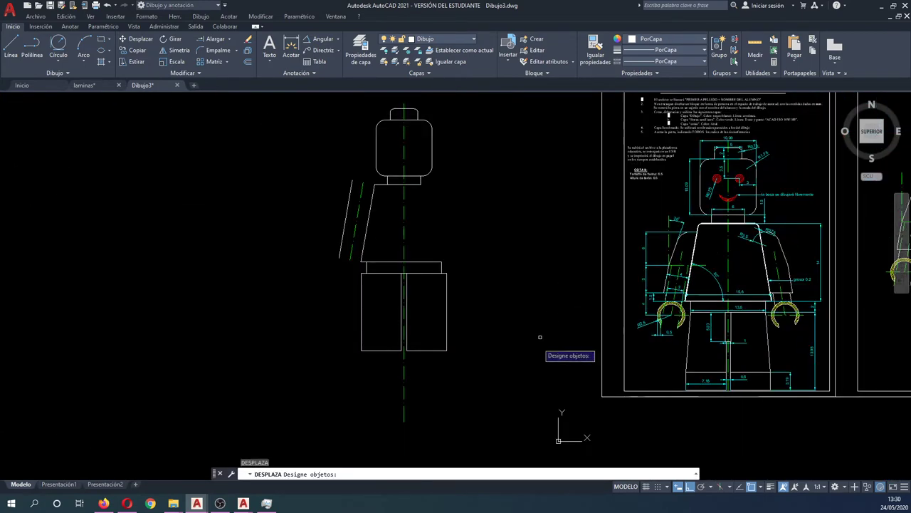
left_click(526, 382)
left_click(285, 125)
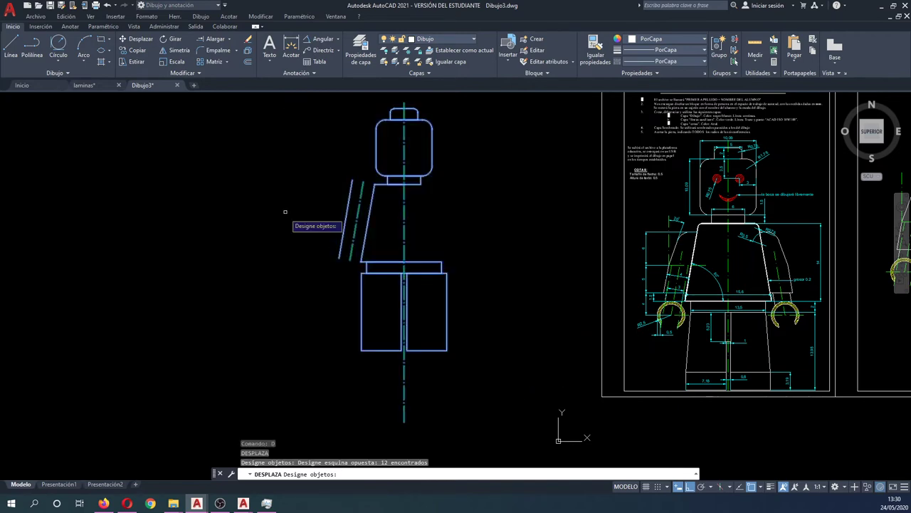
key("Return")
left_click(262, 254)
left_click(382, 274)
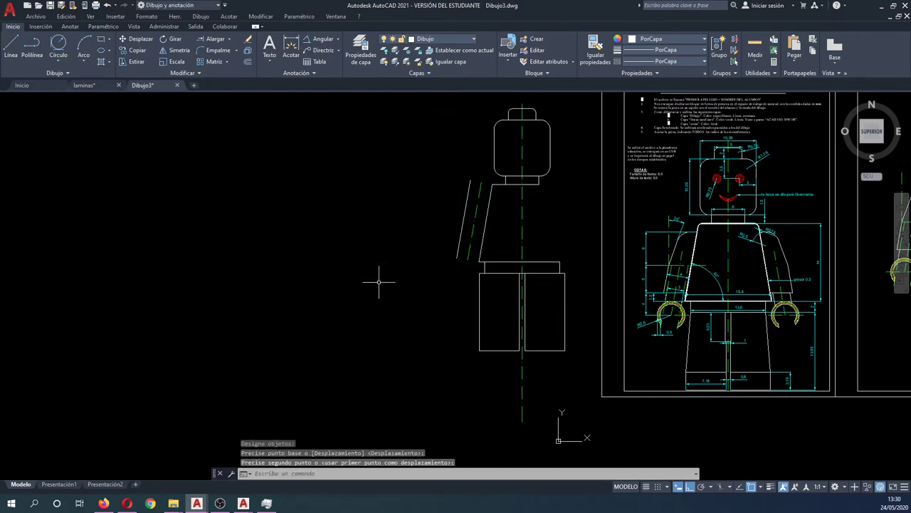
- Move the drawn figure slightly lower
mouse_move(520, 261)
middle_mouse_down()
mouse_move(513, 279)
mouse_move(519, 254)
middle_mouse_up()
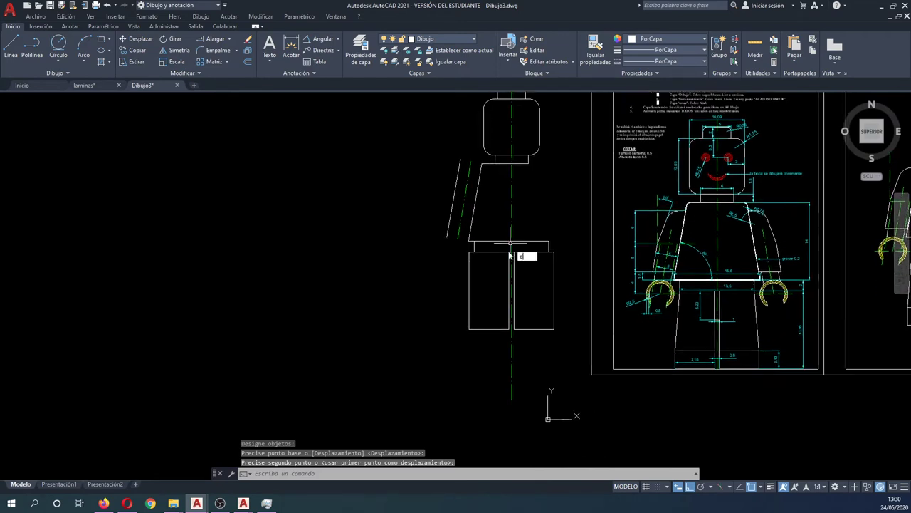
scroll(519, 254, "down", 1)
key("Return")
left_click(548, 329)
left_click(483, 148)
key("Return")
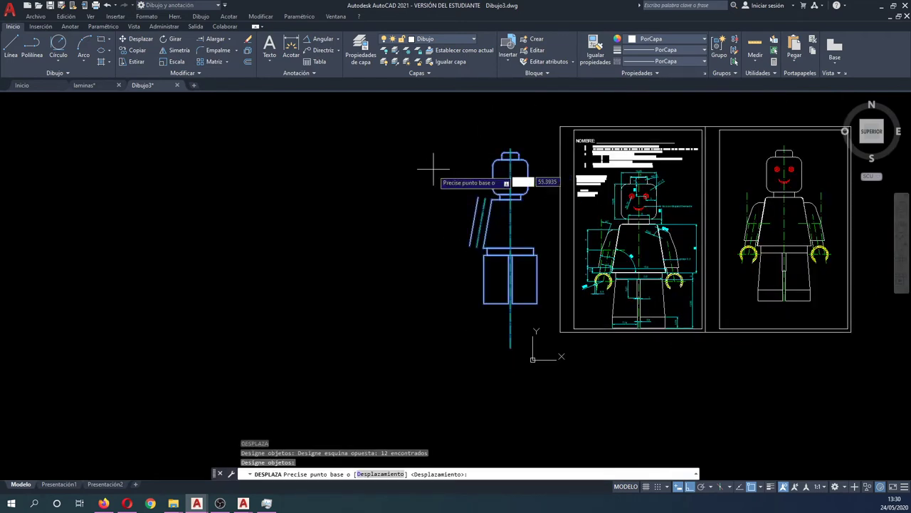
left_click(433, 171)
left_click(440, 192)
scroll(482, 240, "up", 4)
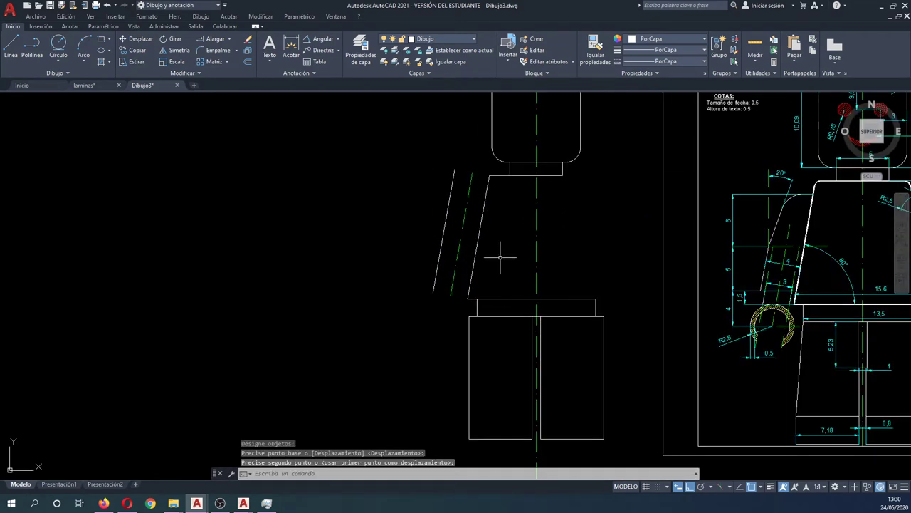
scroll(420, 252, "down", 1)
scroll(441, 252, "up", 3)
middle_click_drag(441, 252, 298, 269)
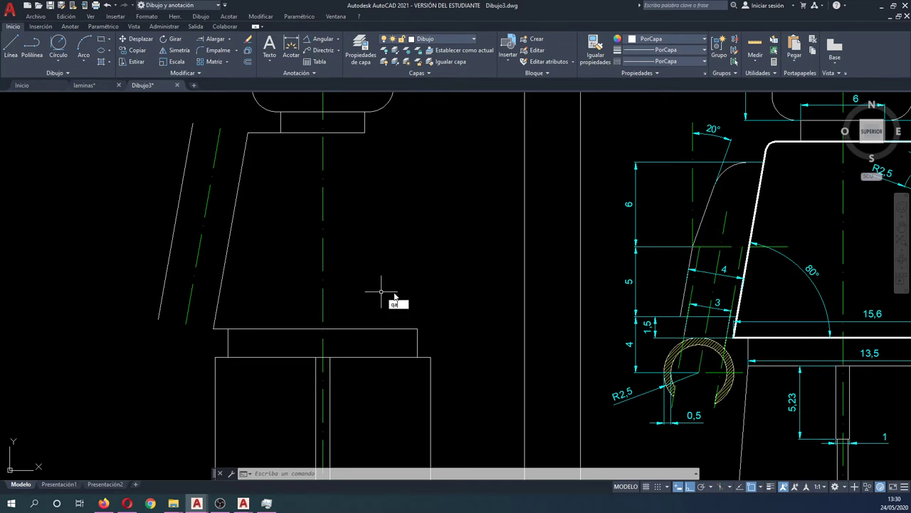
- Draw a horizontal polyline from the torso's lower-left corner out past the arm
type("l")
key("Return")
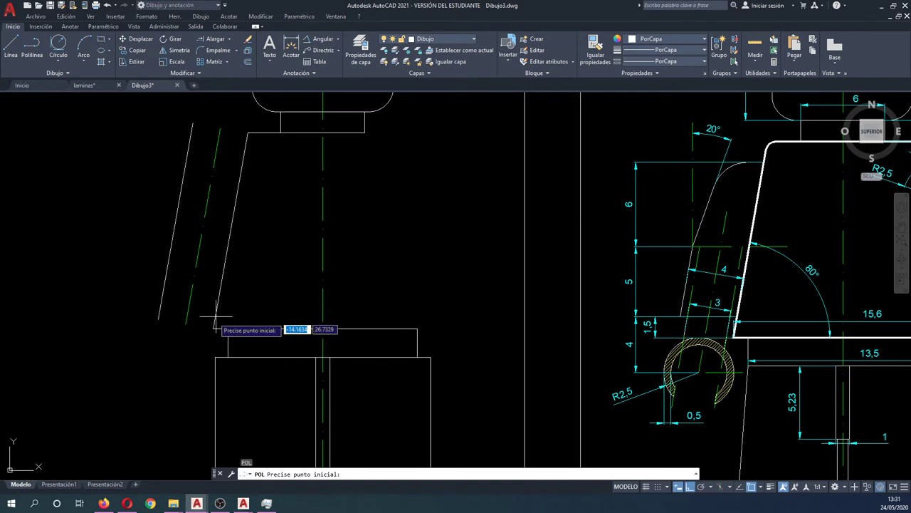
left_click(215, 328)
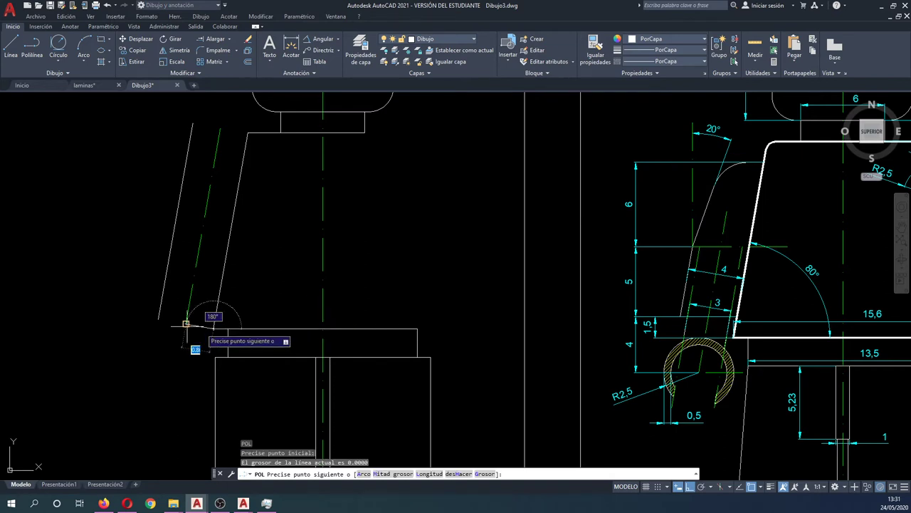
left_click(79, 313)
key("Escape")
- Move the new horizontal line up 1.5 units
type("m")
key("Return")
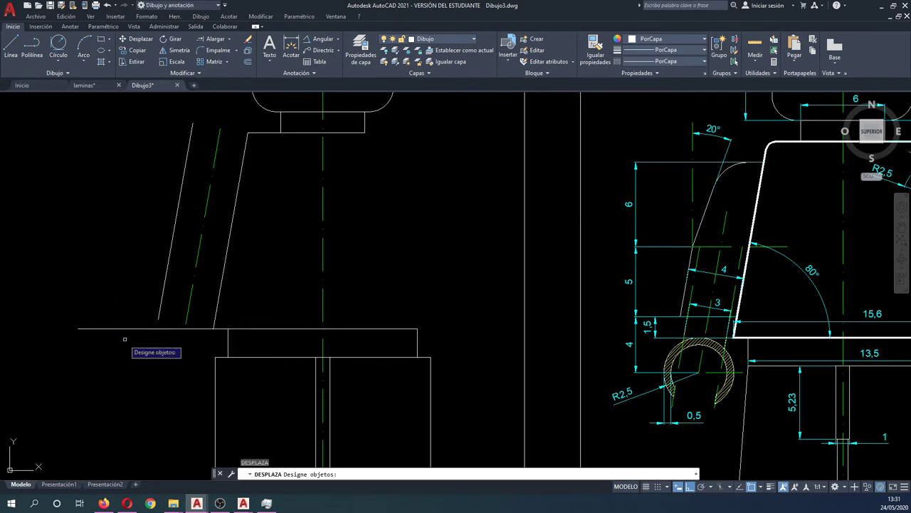
left_click(213, 340)
left_click(78, 293)
key("Return")
left_click(107, 306)
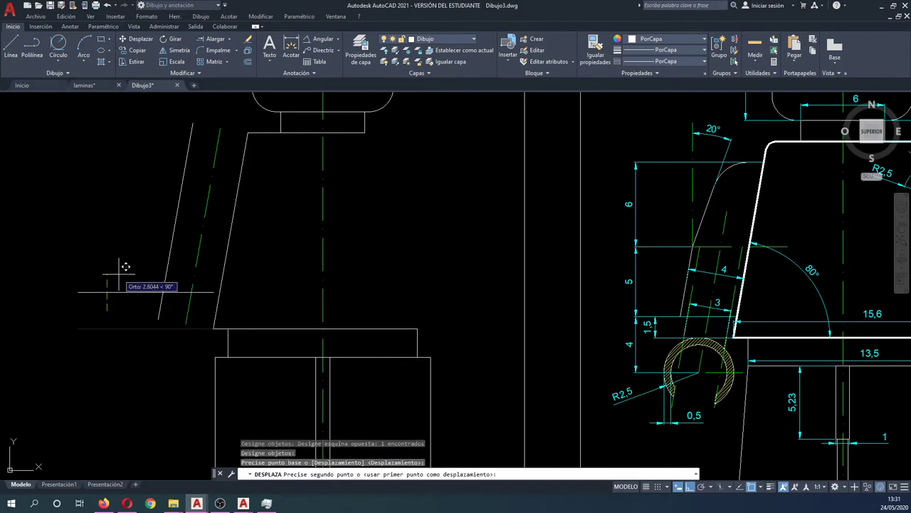
type("1.5")
key("Return")
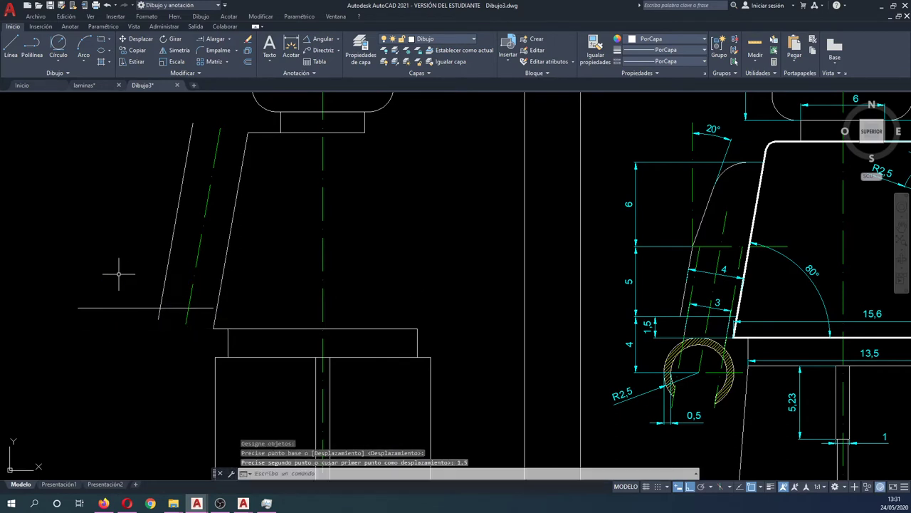
- Trim the horizontal line beyond the arm's outer edge with RR
type("rr")
key("Return")
left_click(165, 317)
left_click(146, 302)
key("Return")
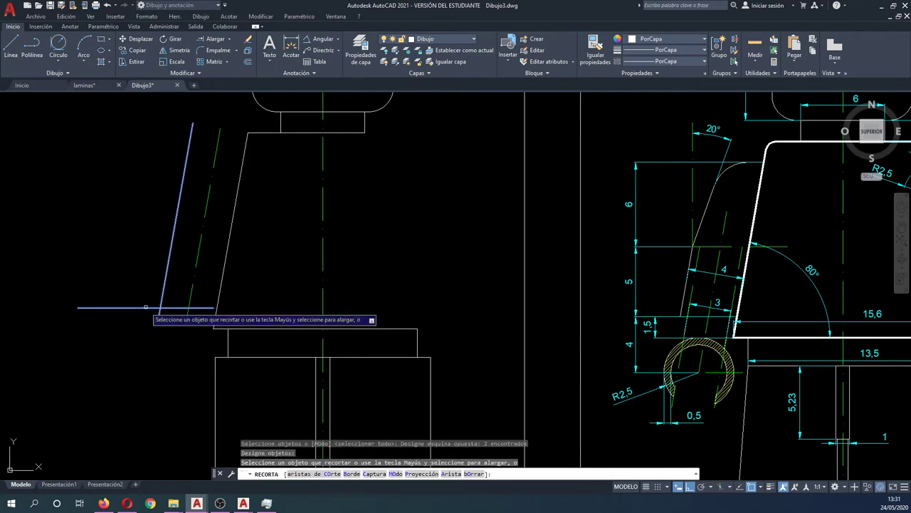
left_click(142, 307)
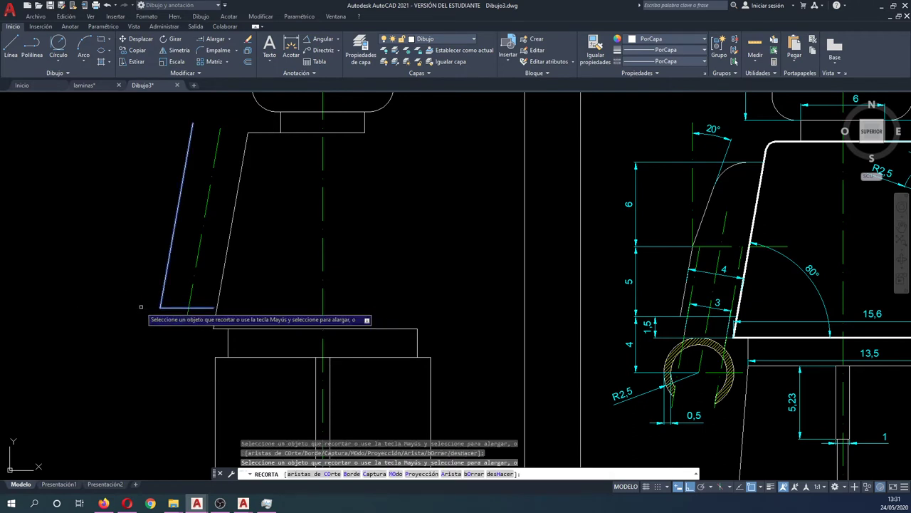
key("Return")
key("Escape")
key("Escape")
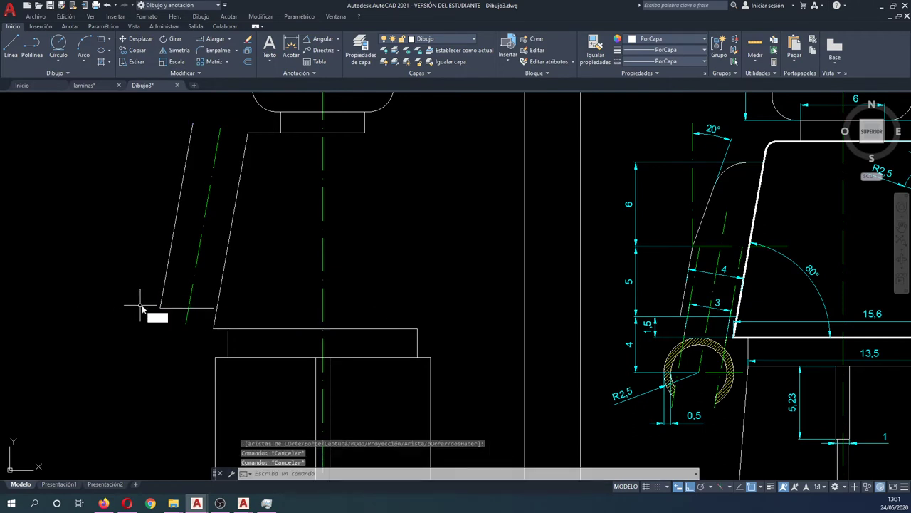
- Select the short horizontal arm line for copying
type("co")
key("Return")
left_click(168, 307)
key("Return")
- Place copies of the arm line 5 and 11 units above it
left_click(133, 322)
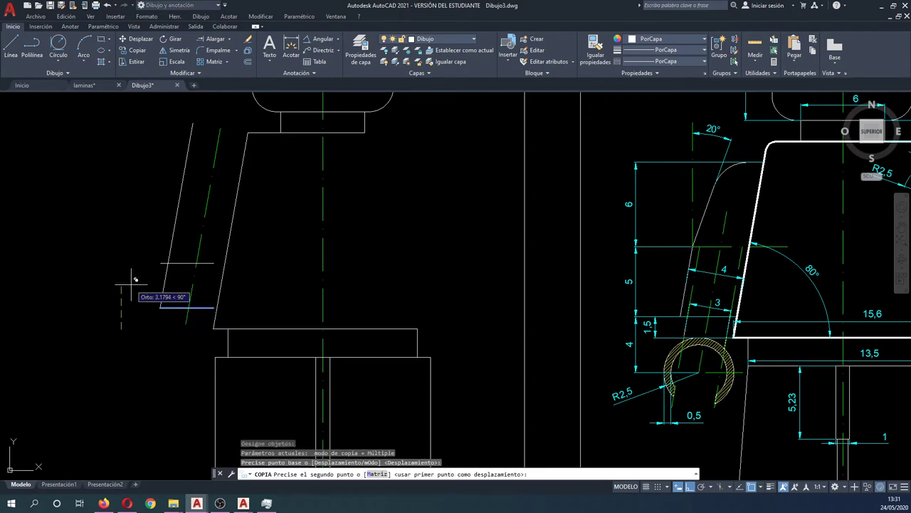
type("5")
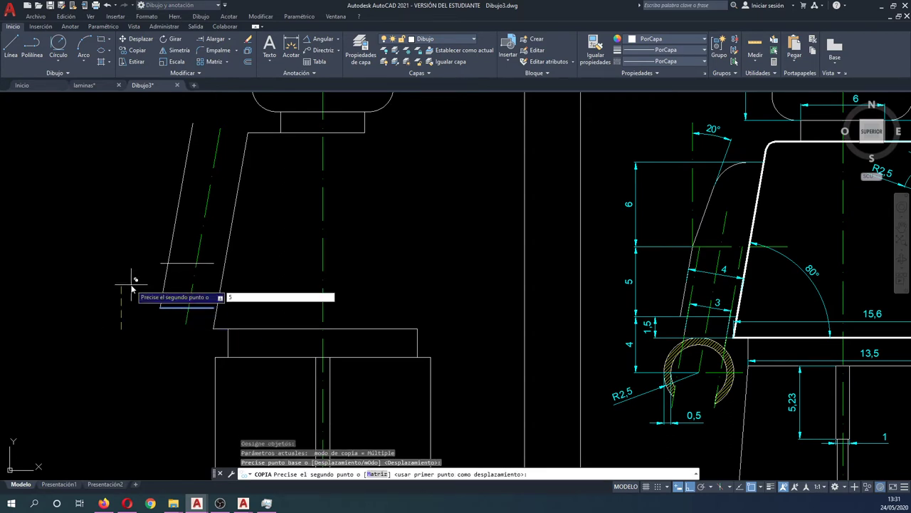
key("Return")
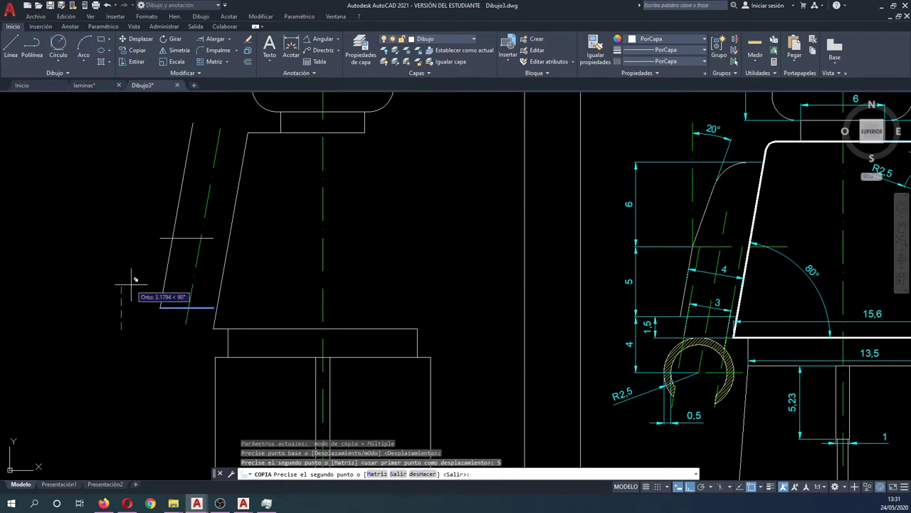
type("11")
key("Return")
key("Escape")
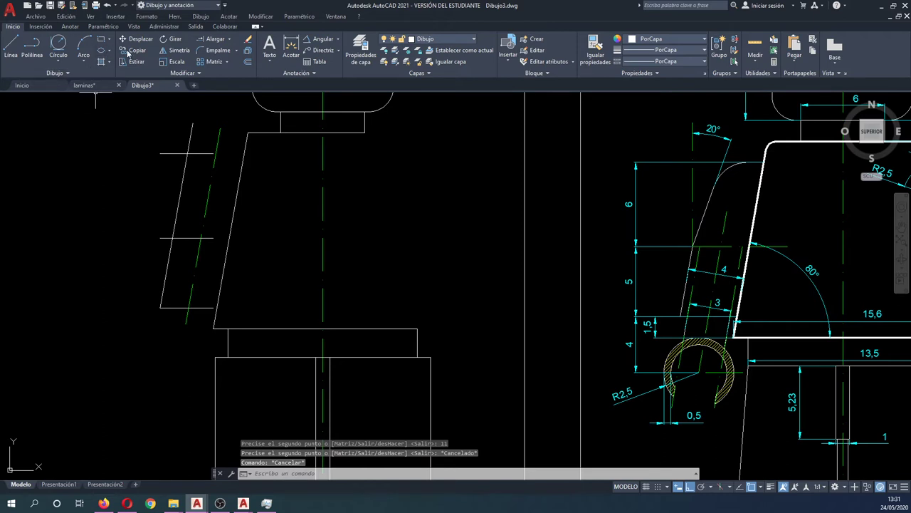
- Extend the lower and top horizontal lines to the slanted arm edge
left_click(216, 41)
left_click(321, 211)
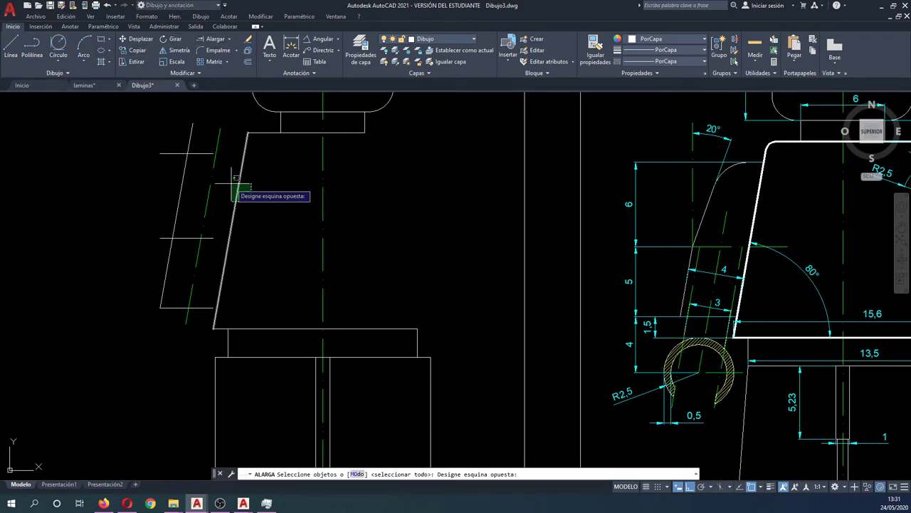
left_click(225, 193)
key("Return")
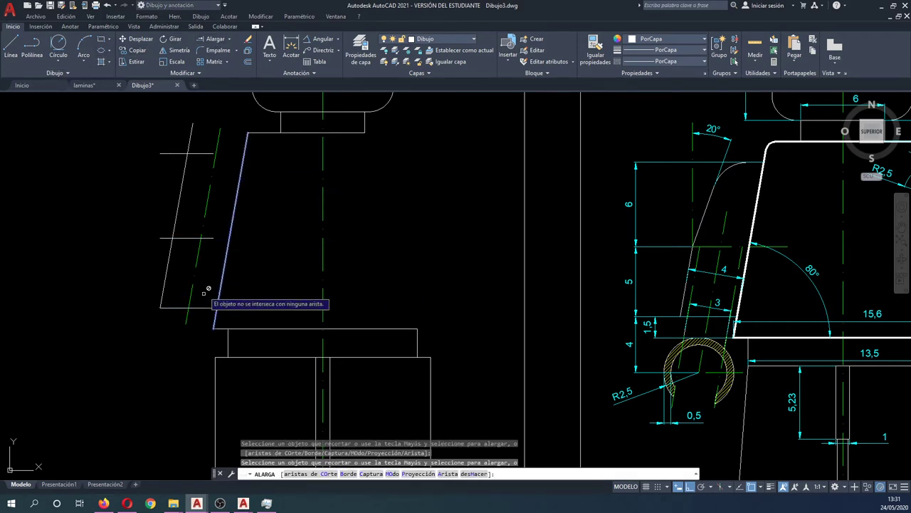
left_click(217, 239)
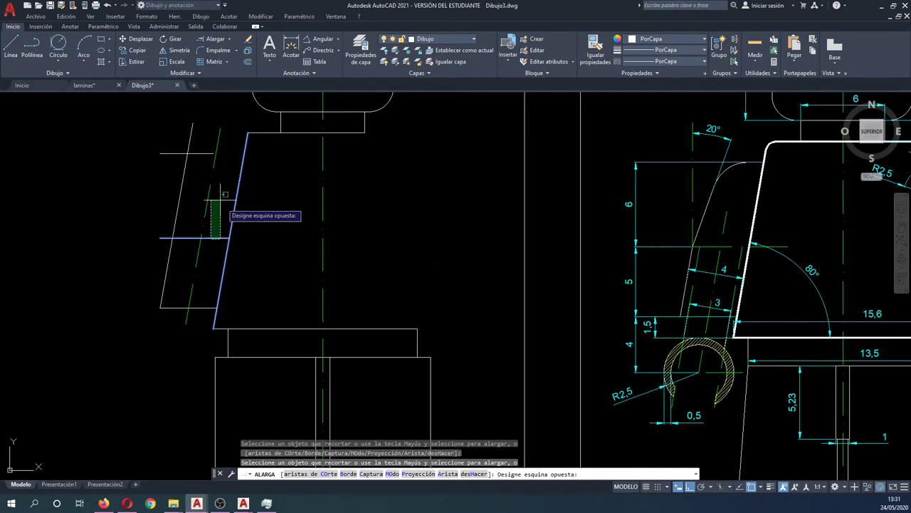
left_click(207, 206)
left_click(193, 139)
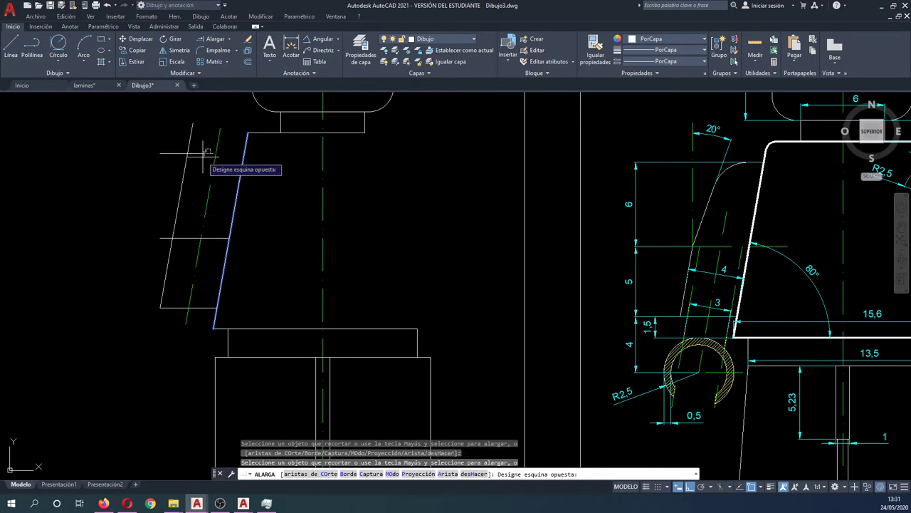
left_click(203, 157)
key("Escape")
key("Escape")
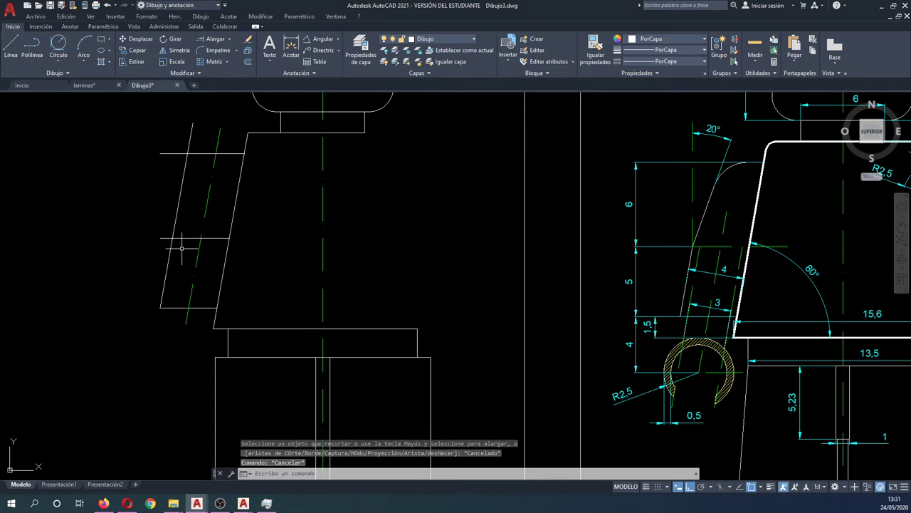
- Trim the slanted line's upper part between the two horizontal edges
key("Return")
left_click(232, 246)
left_click(164, 231)
key("Return")
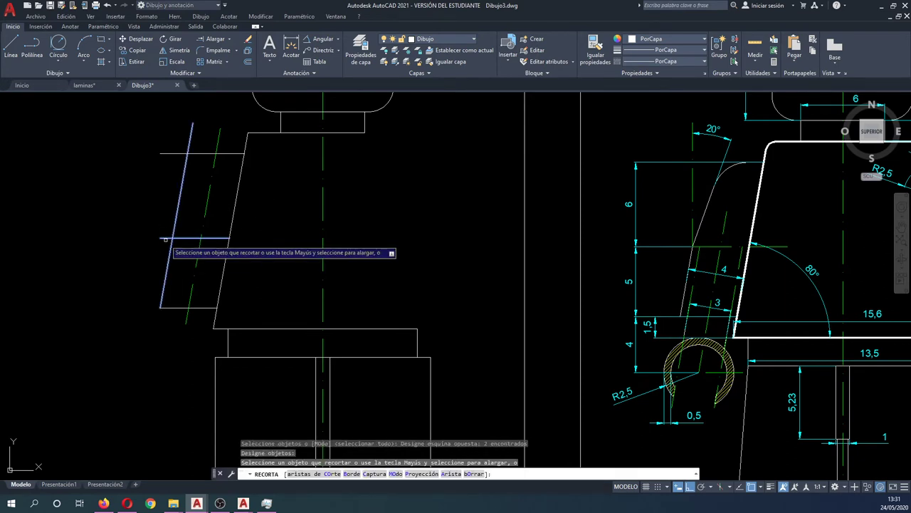
left_click(175, 225)
key("Escape")
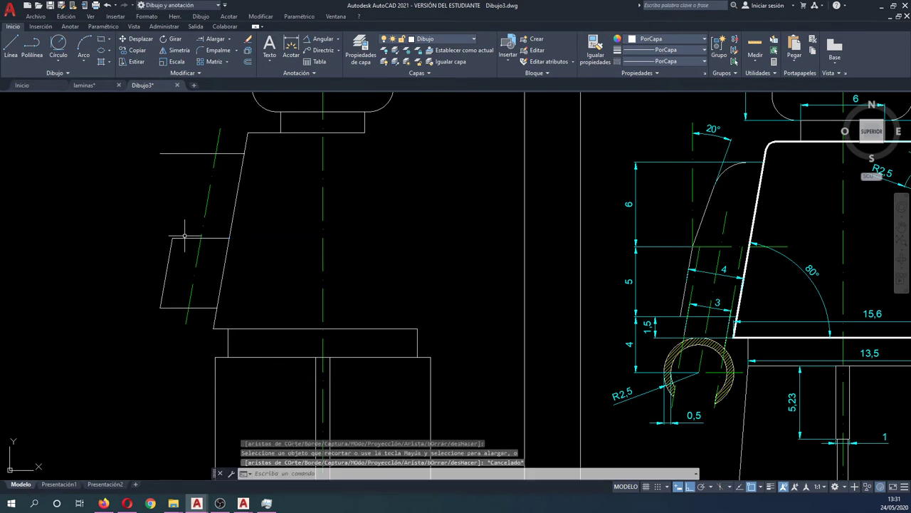
- Delete the short horizontal line, then restore it with undo
left_click(185, 237)
left_click(181, 243)
key("Delete")
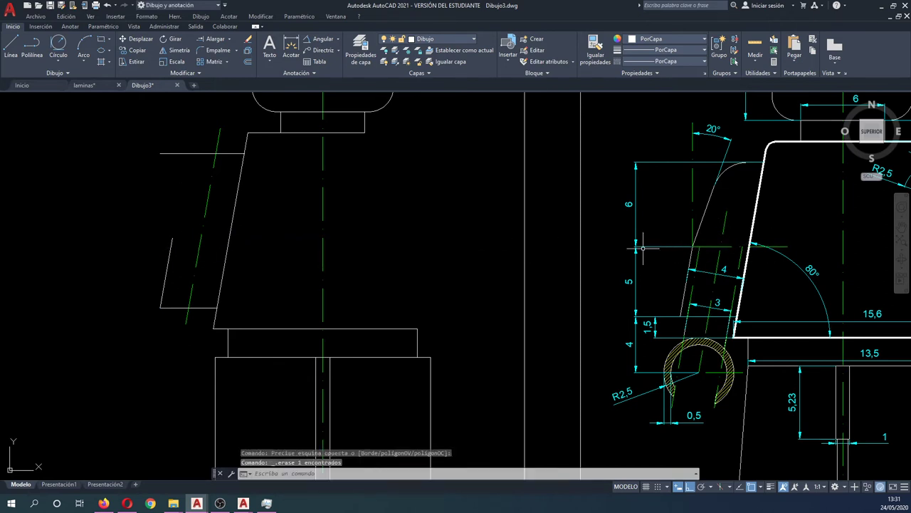
key("ctrl+z")
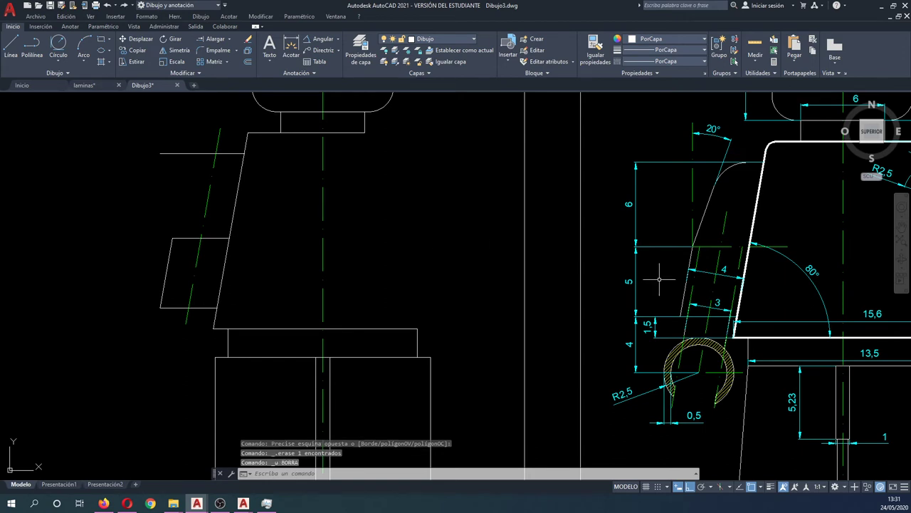
type("EQ")
- Offset the green centreline by 1.5, making two more green guide lines
key("Return")
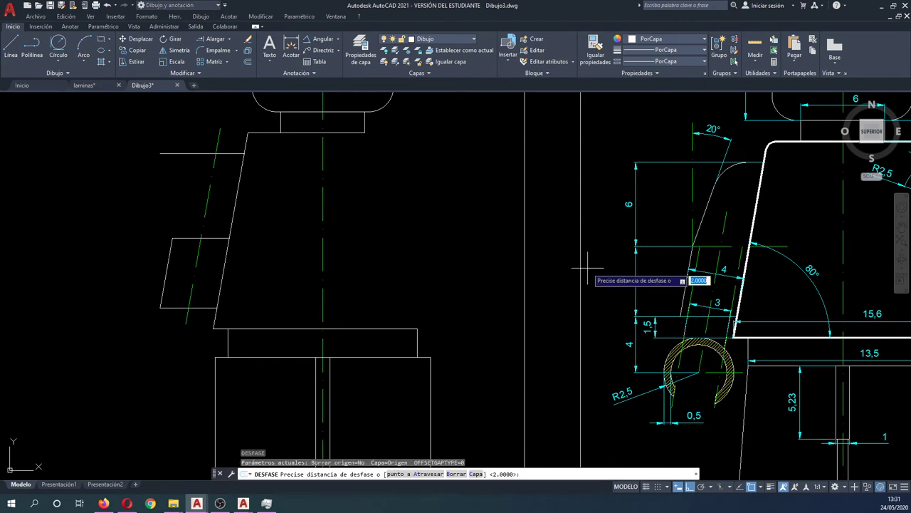
type("1.5")
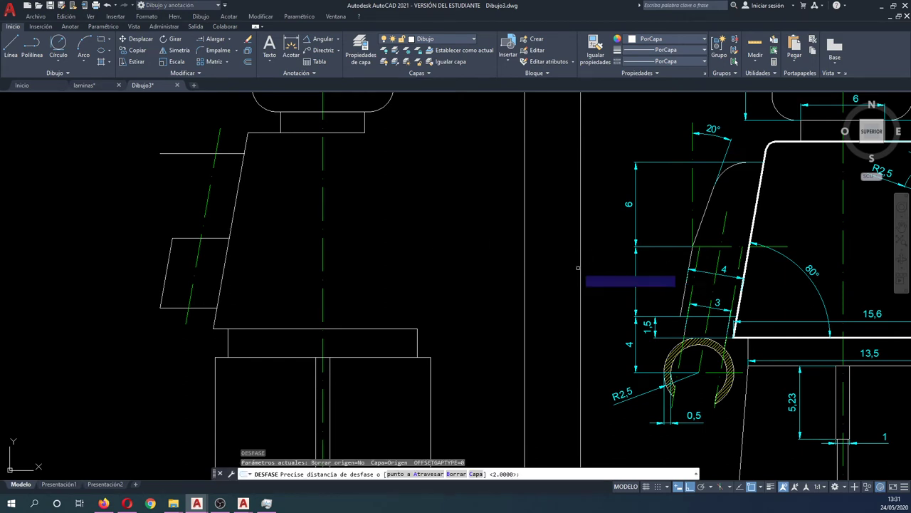
key("Return")
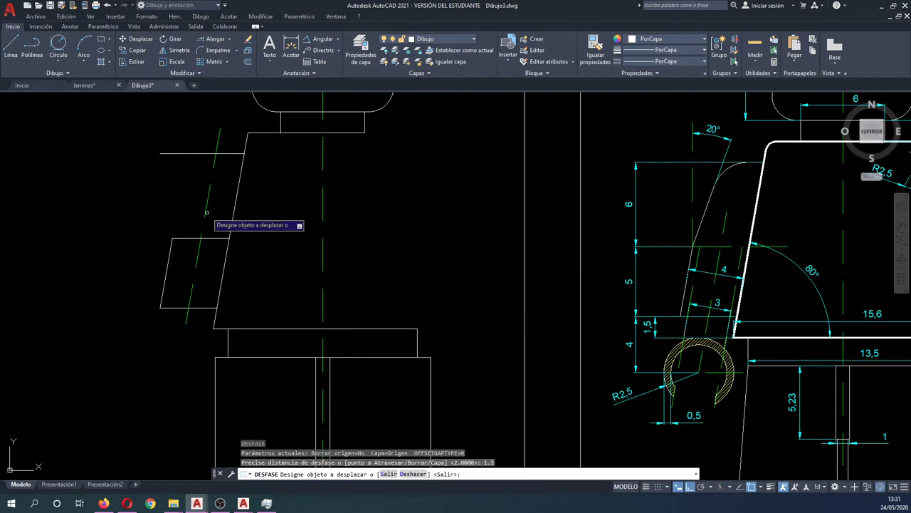
left_click(206, 215)
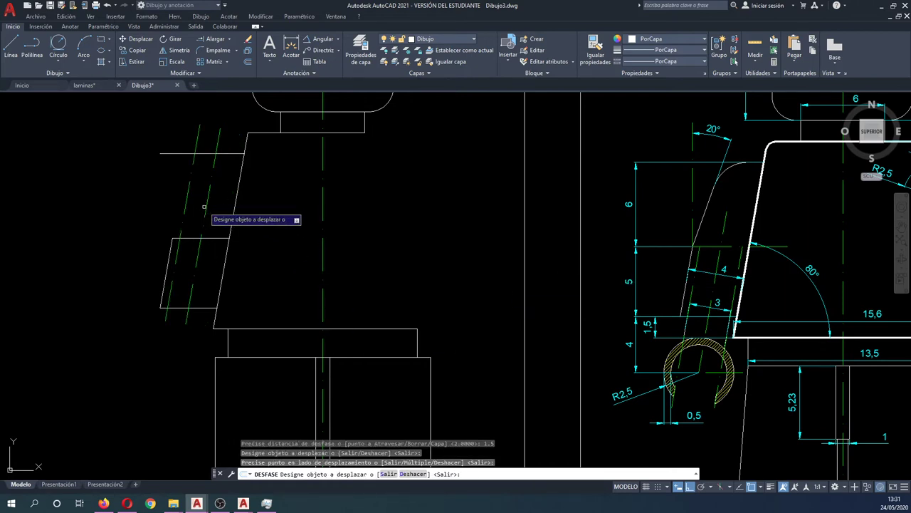
left_click(205, 208)
left_click(245, 215)
key("Escape")
type("d")
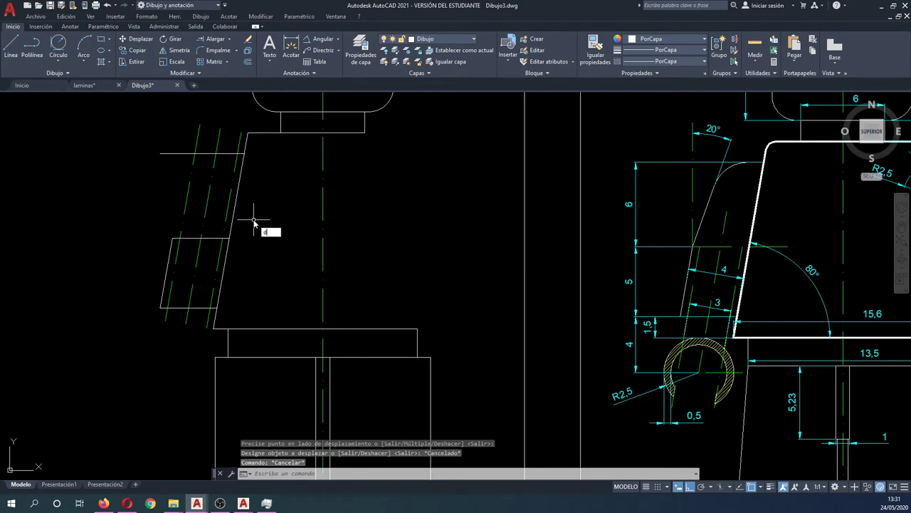
- Try moving the three green lines lower on the arm, then undo it
key("Return")
left_click(228, 198)
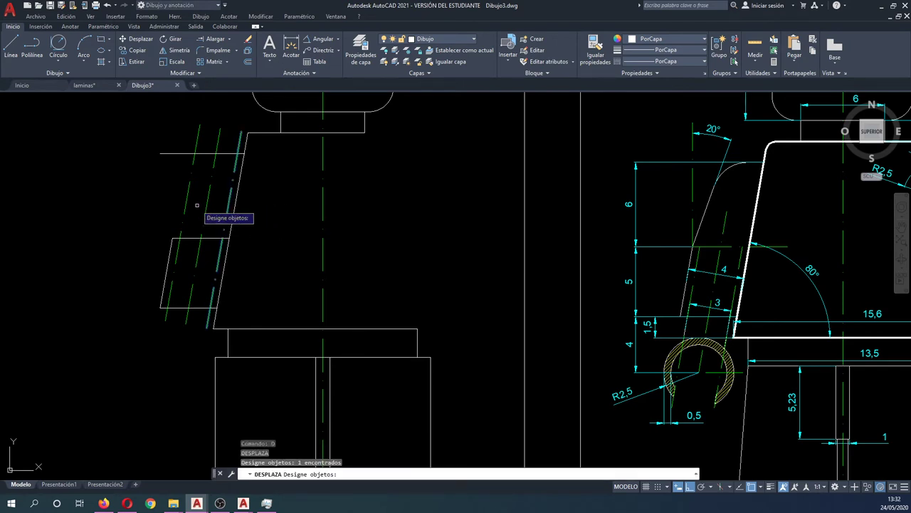
left_click(193, 188)
left_click(173, 173)
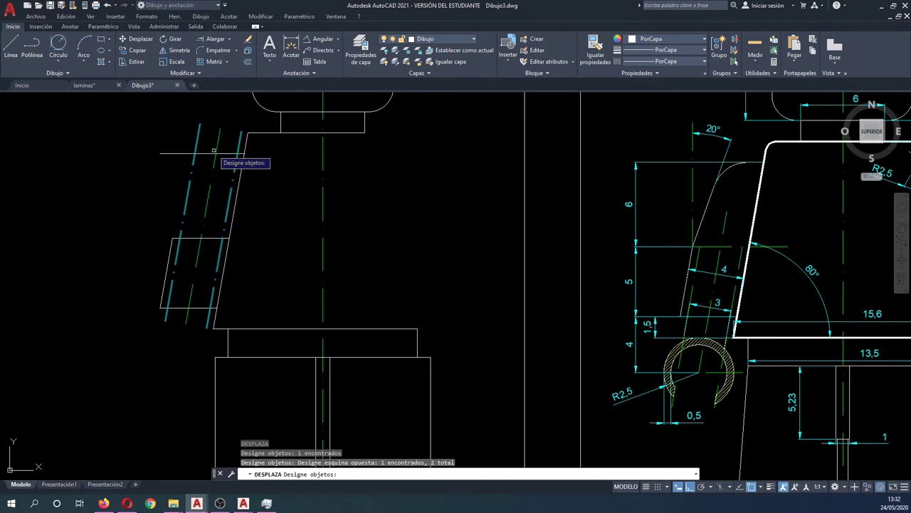
left_click(215, 152)
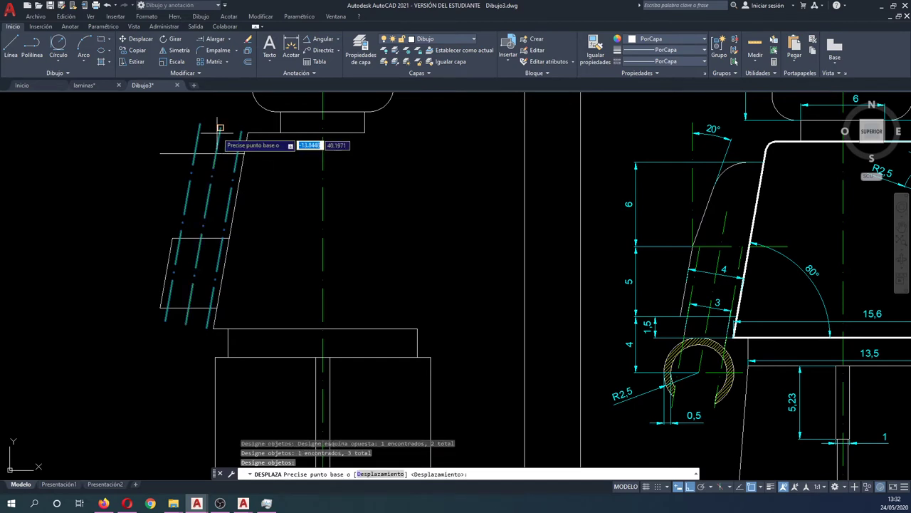
key("Return")
left_click(220, 128)
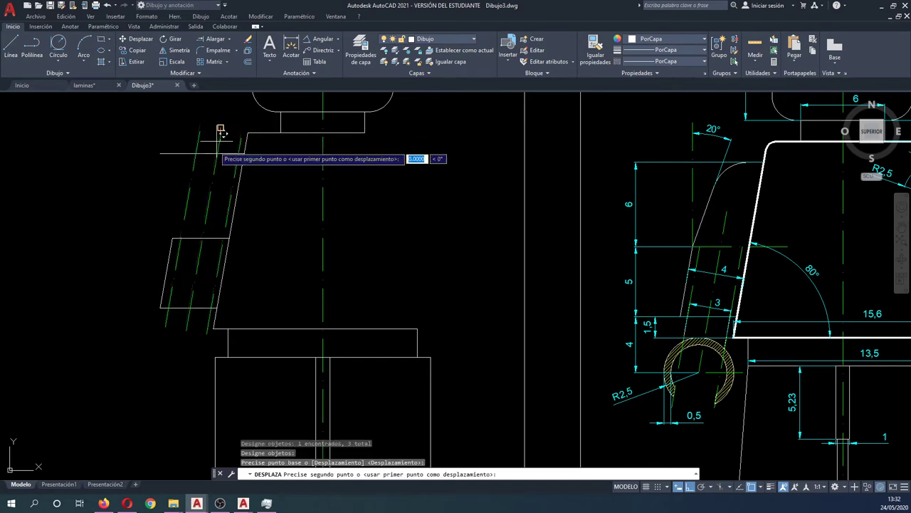
left_click(197, 236)
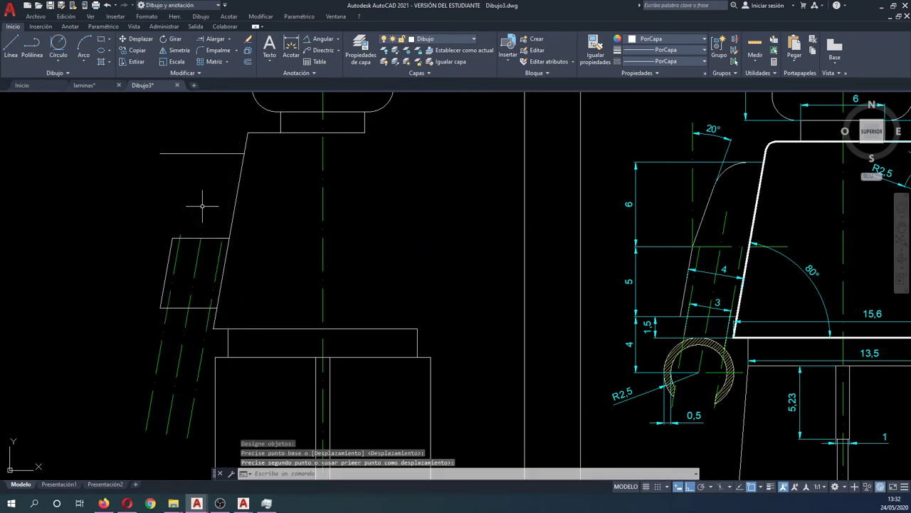
key("ctrl+z")
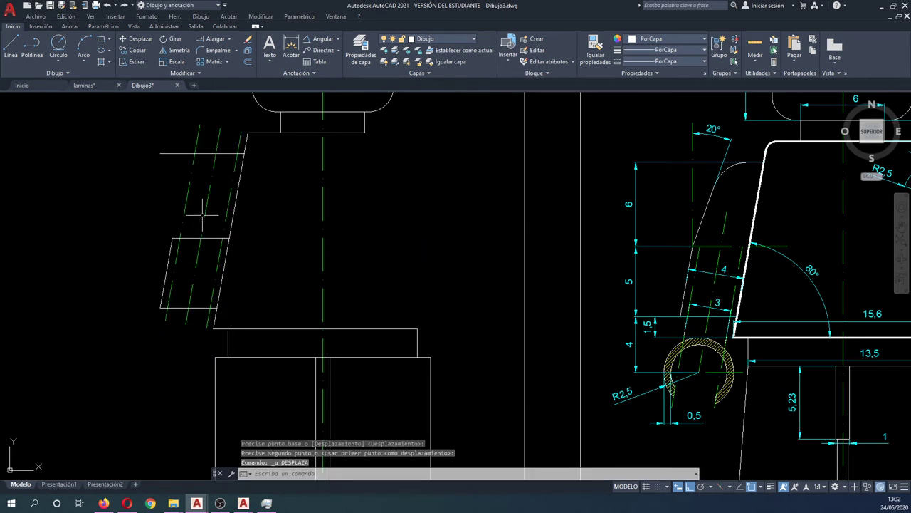
- Draw a horizontal reference line across the arm
type("pl")
key("Return")
left_click(145, 211)
left_click(235, 210)
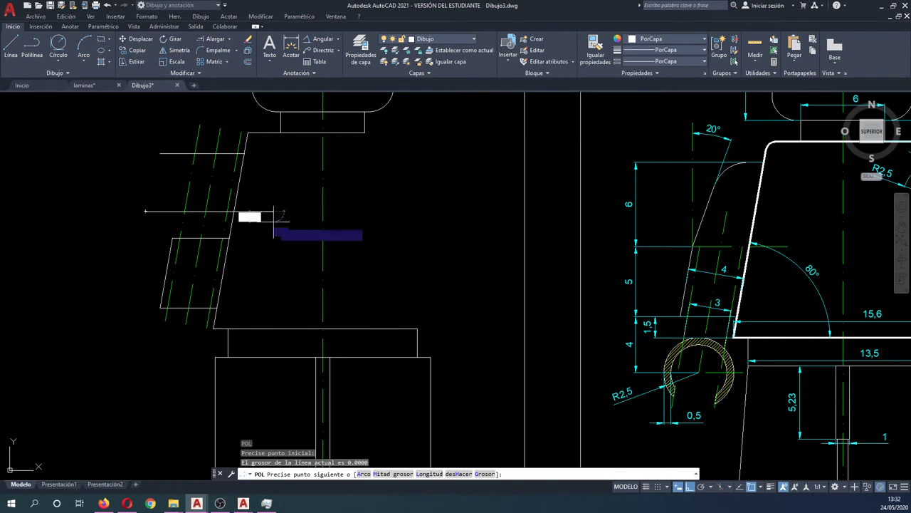
key("Escape")
- Move the three green lines down onto the reference line
type("d")
key("Return")
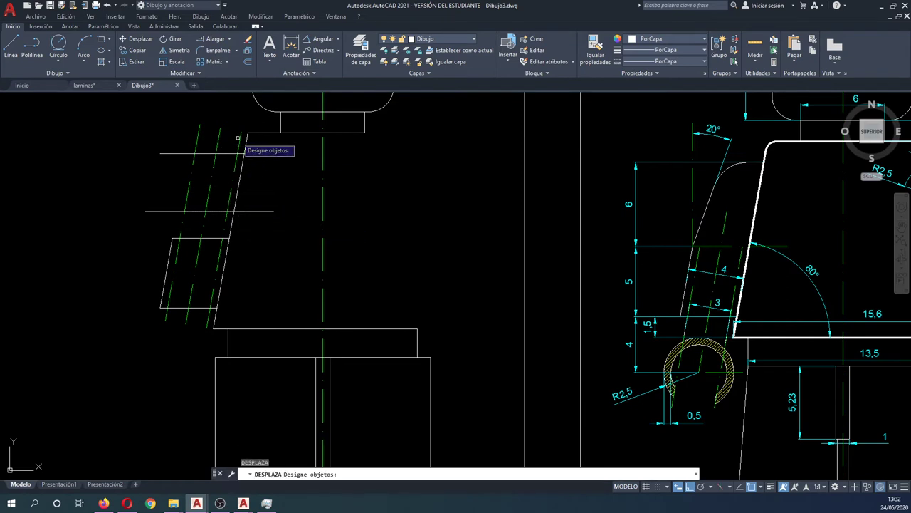
left_click(275, 122)
left_click(193, 147)
key("Return")
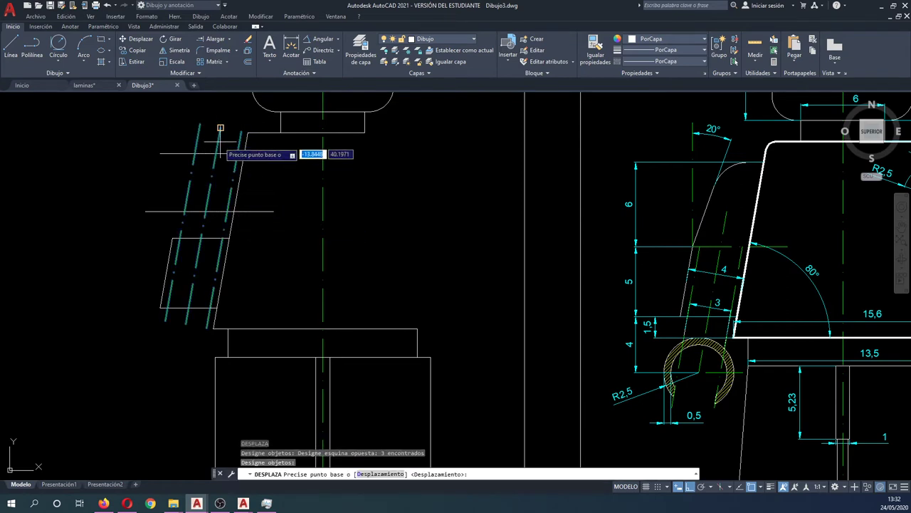
left_click(216, 153)
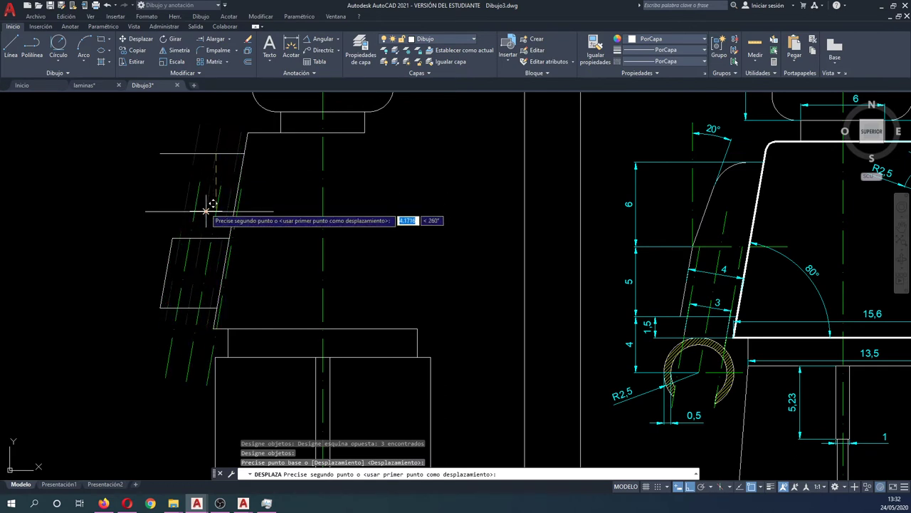
left_click(209, 189)
- Erase the reference line and the arm's top horizontal edge
left_click(152, 212)
left_click(142, 202)
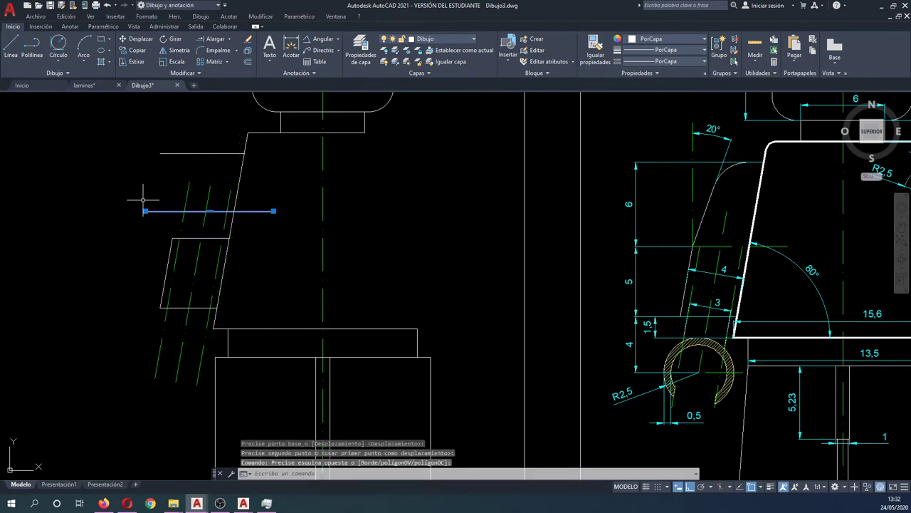
key("Delete")
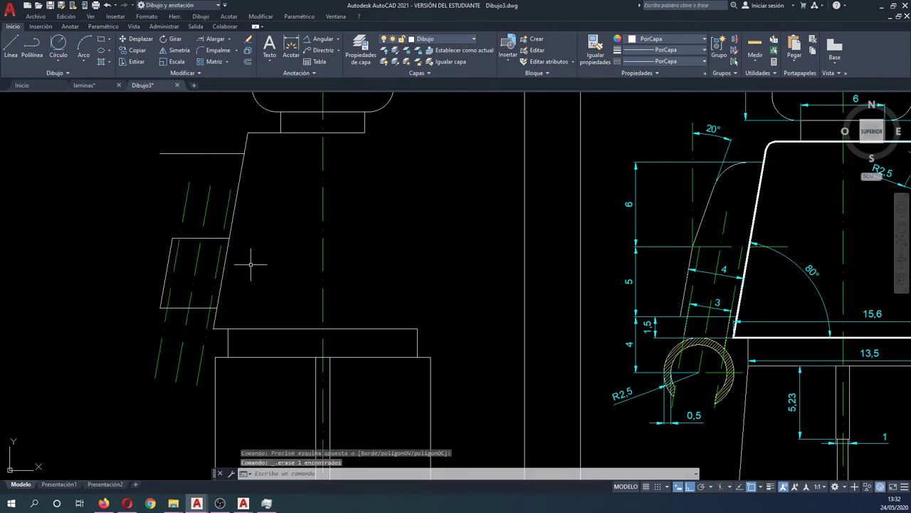
left_click(192, 237)
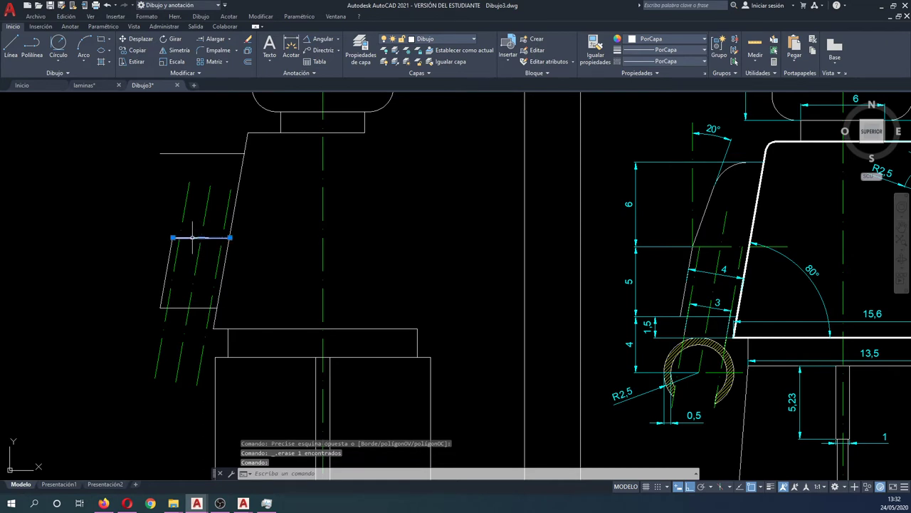
key("Delete")
type("QA")
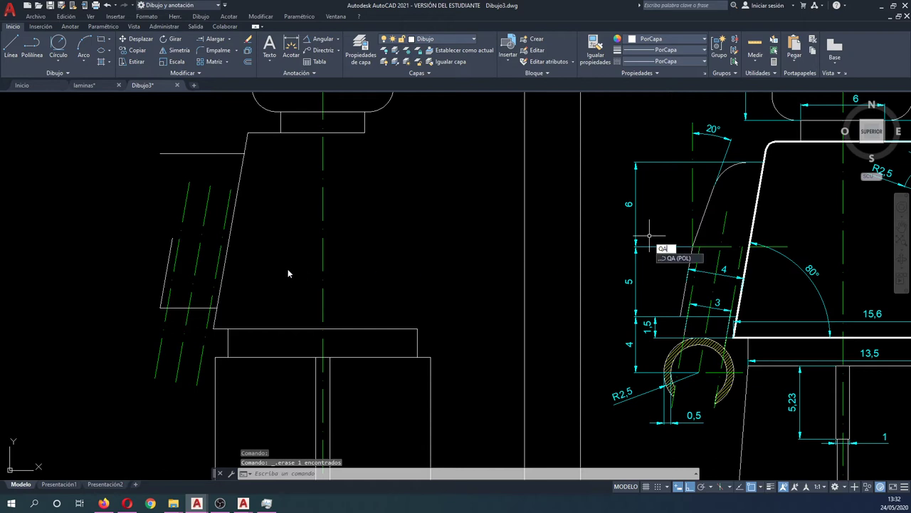
- Start a polyline at the arm's top corner, then cancel it
key("Return")
left_click(172, 237)
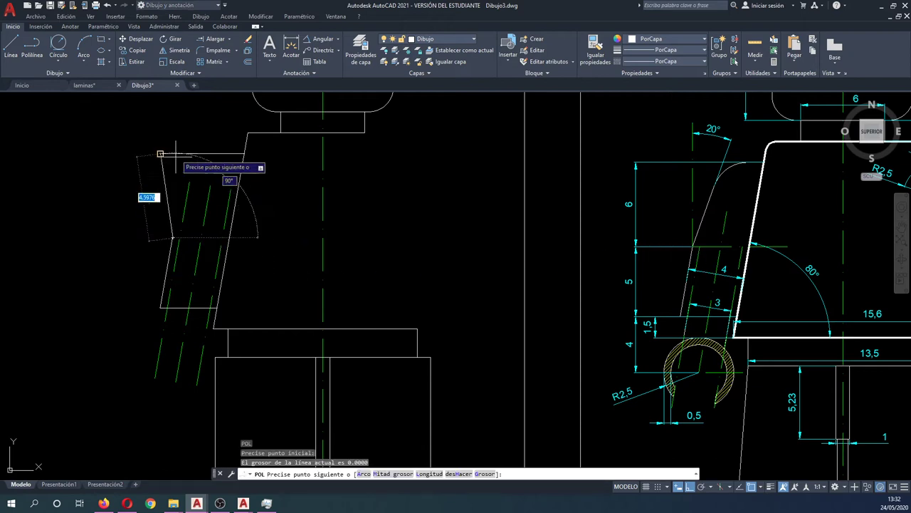
left_click(180, 129)
key("Escape")
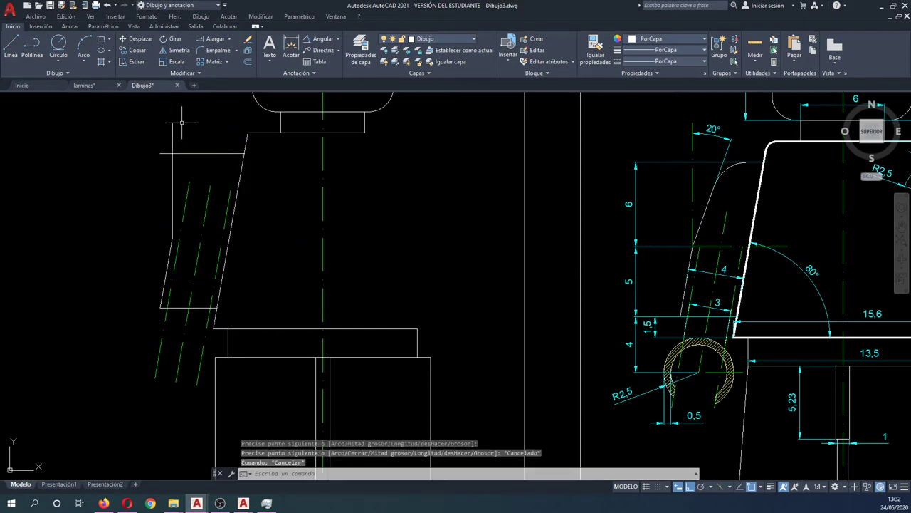
- Begin matching properties from a green line, then cancel the command
type("ip")
key("Return")
left_click(183, 204)
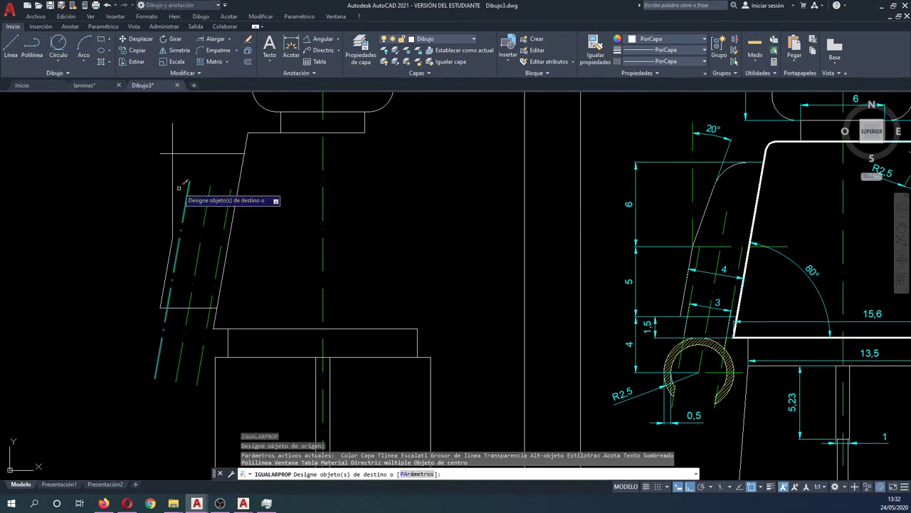
left_click(178, 187)
key("Escape")
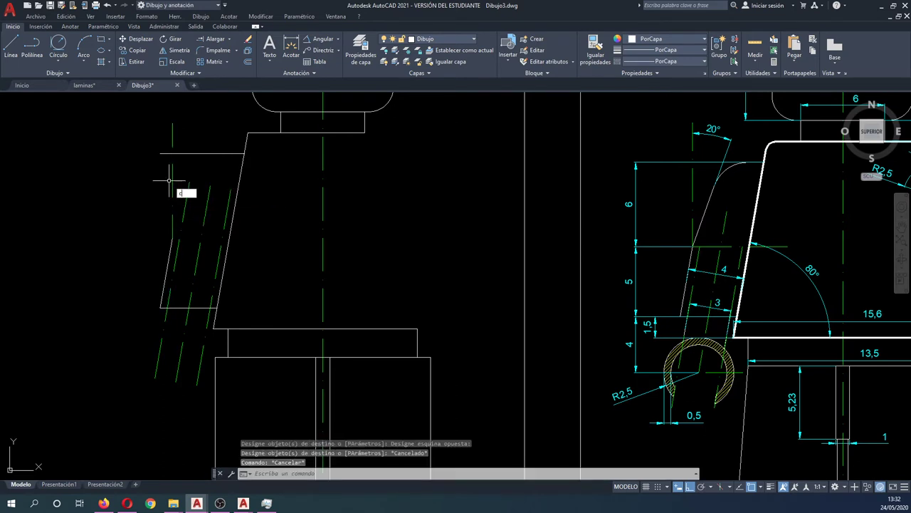
left_click(170, 182)
left_click(171, 172)
key("Escape")
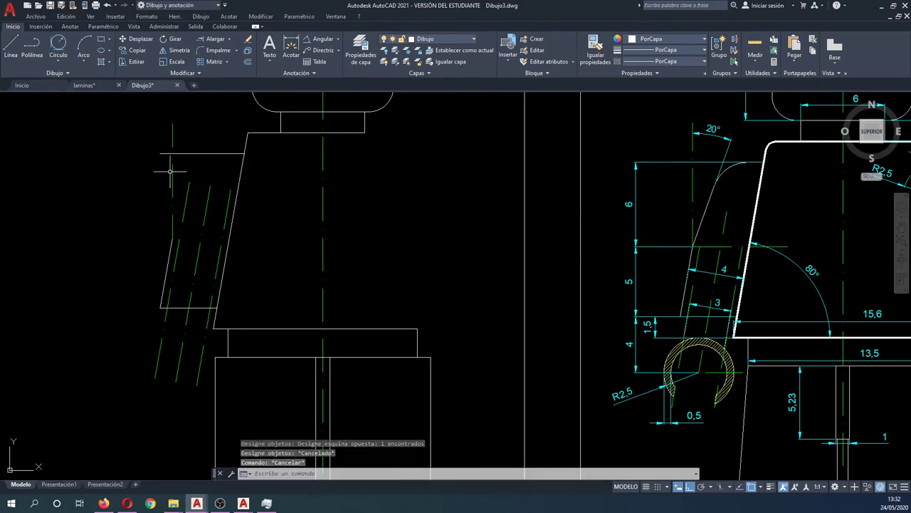
- Draw a vertical line from the arm bottom up to shoulder level
type("pol")
key("Return")
left_click(171, 237)
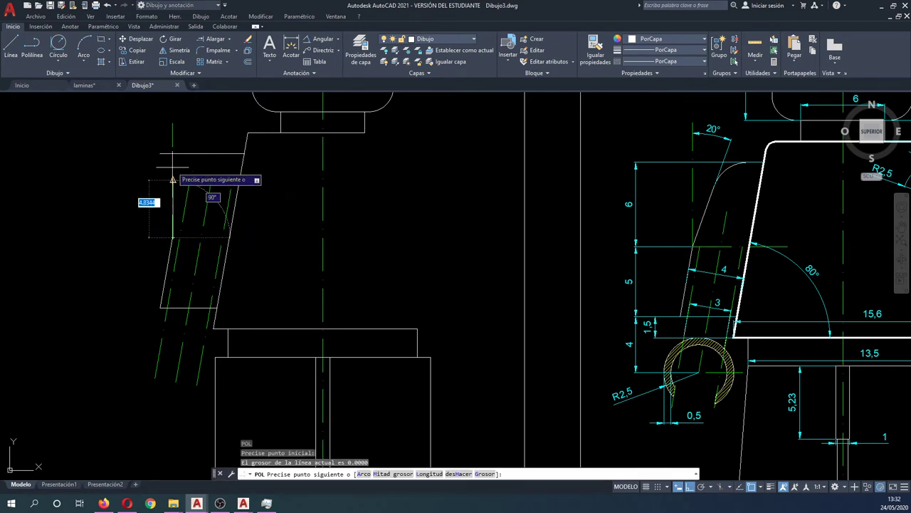
left_click(173, 153)
key("Escape")
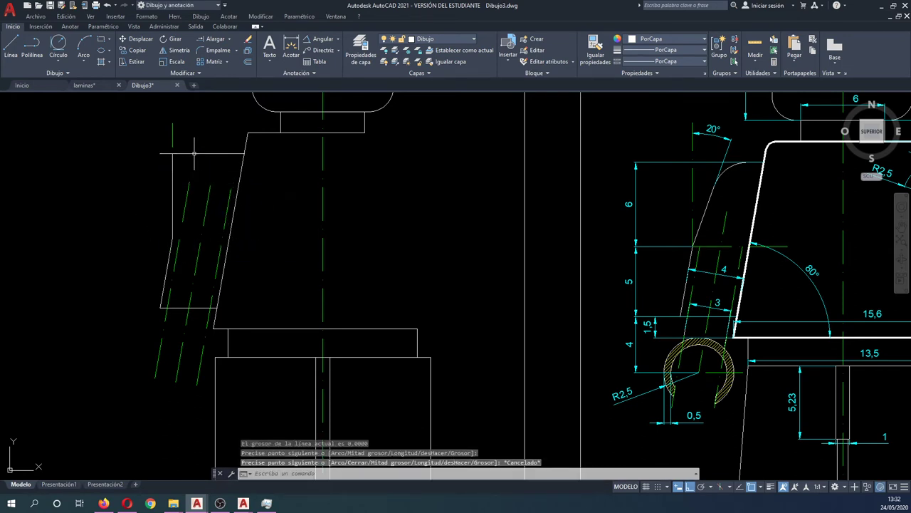
- Rotate the vertical line -20° about its lower endpoint
type("gi")
key("Return")
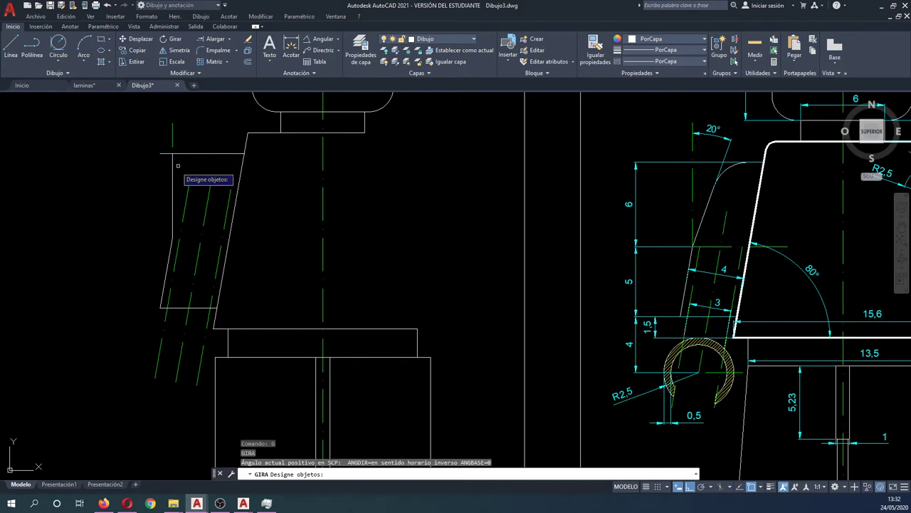
left_click(173, 174)
key("Return")
left_click(173, 238)
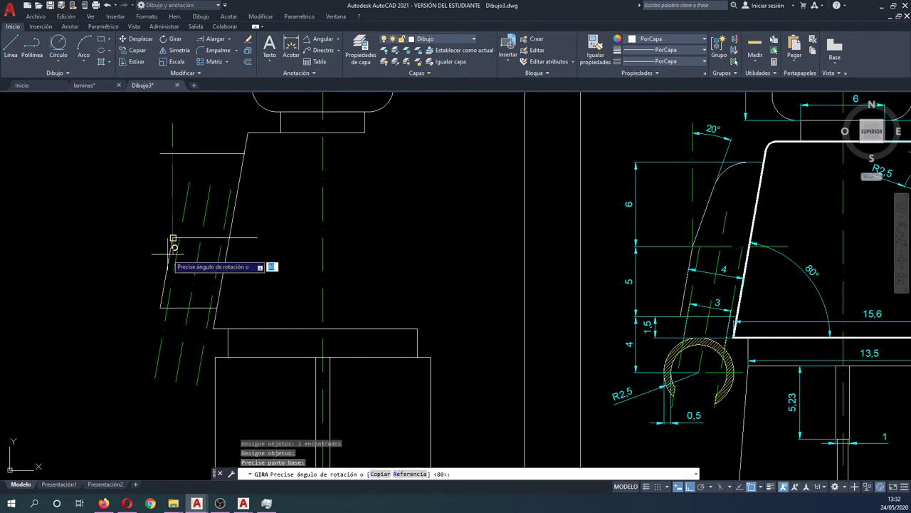
type("-20")
key("Return")
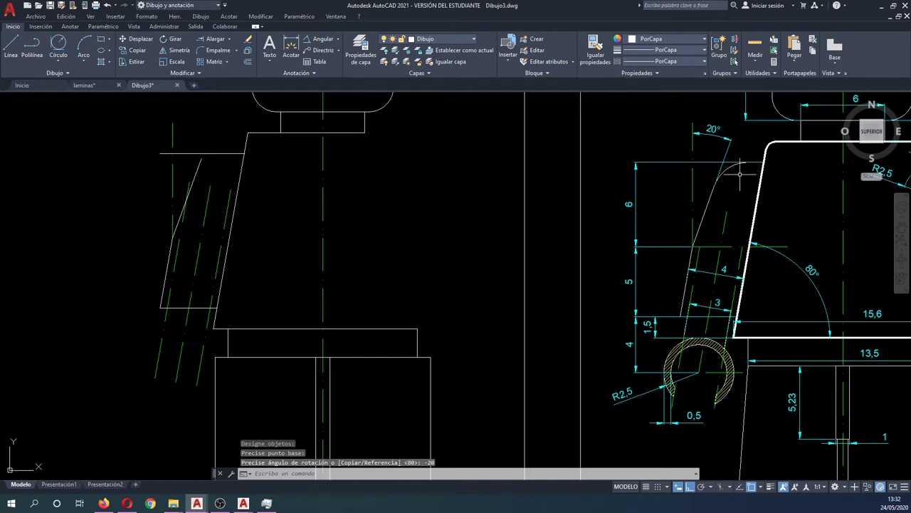
middle_click_drag(740, 173, 583, 178)
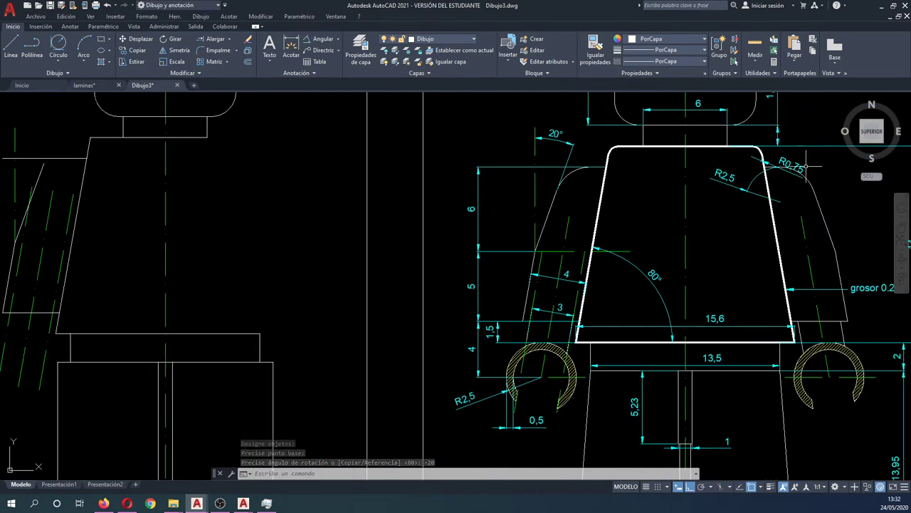
- Fillet the slanted arm edge and shoulder line with radius 2.5
scroll(808, 166, "up", 4)
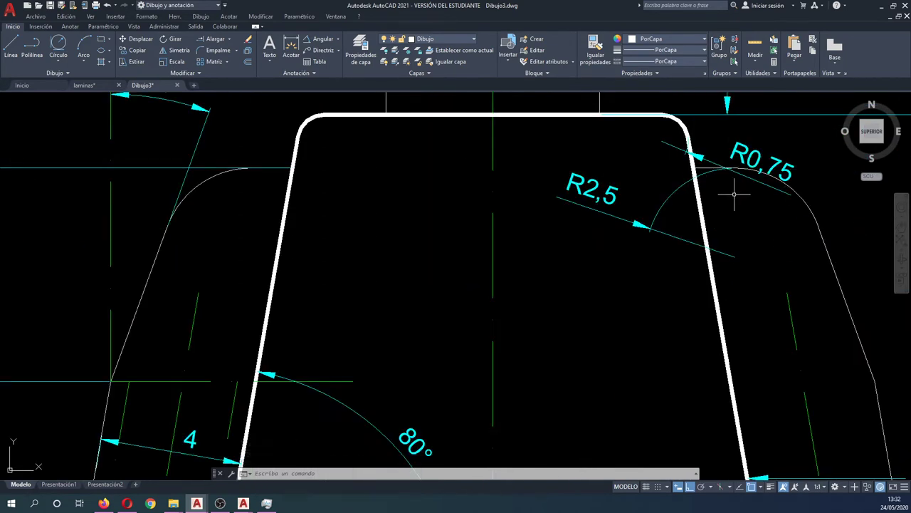
scroll(830, 207, "down", 4)
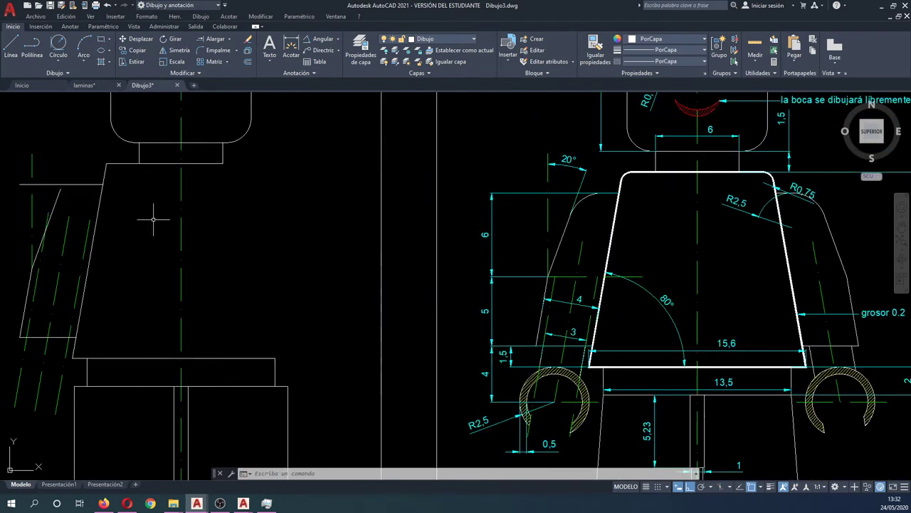
middle_click_drag(153, 219, 333, 203)
type("2")
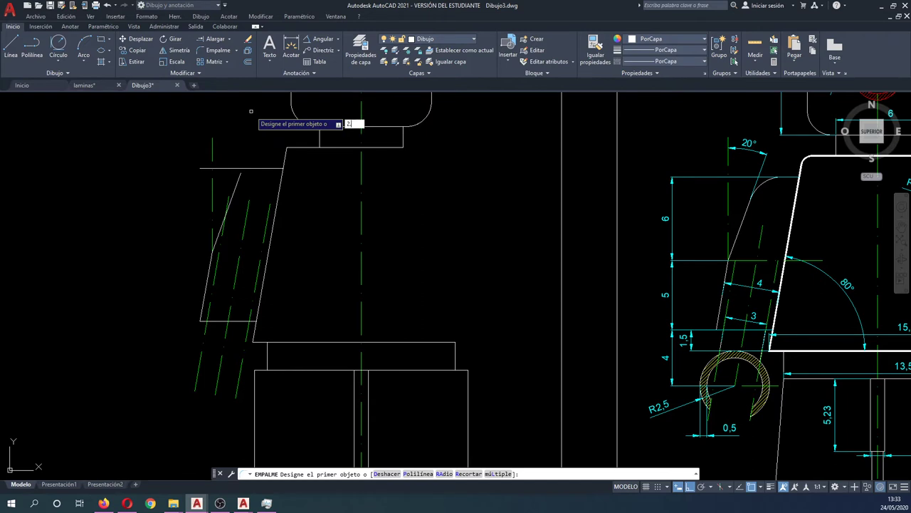
key("Return")
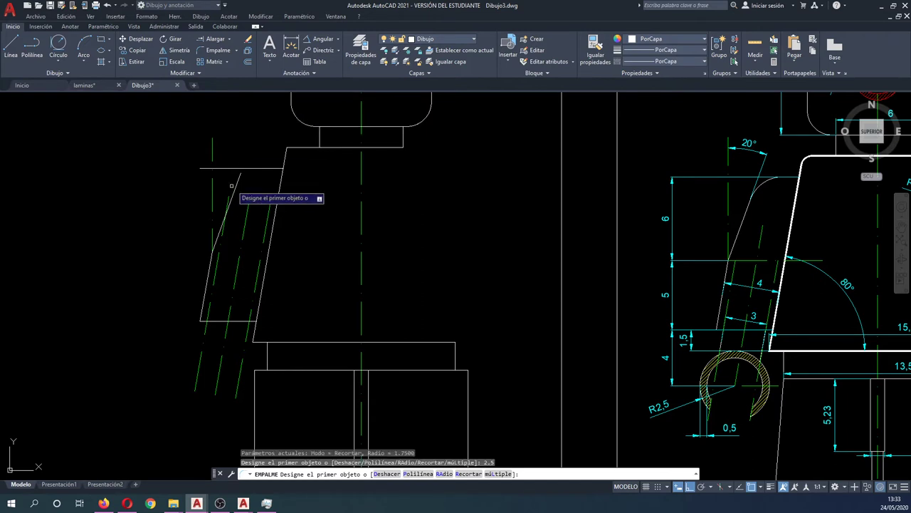
left_click(237, 179)
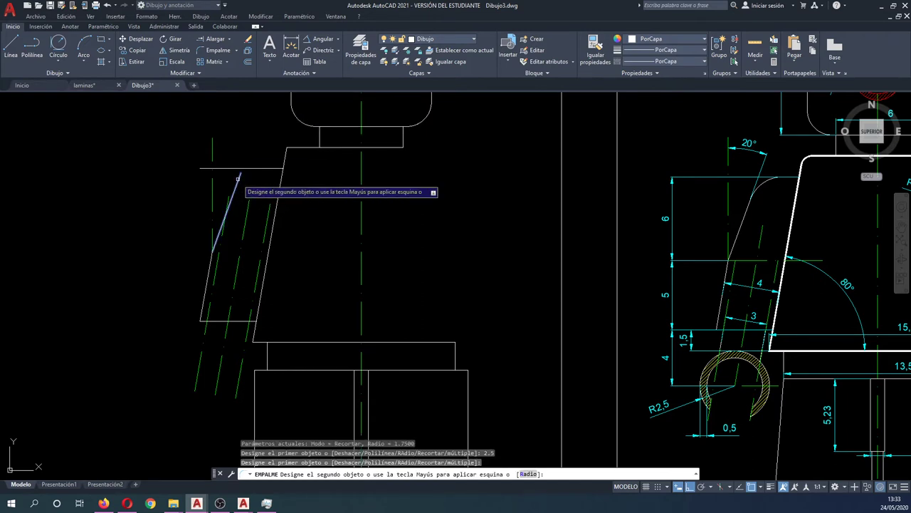
left_click(273, 168)
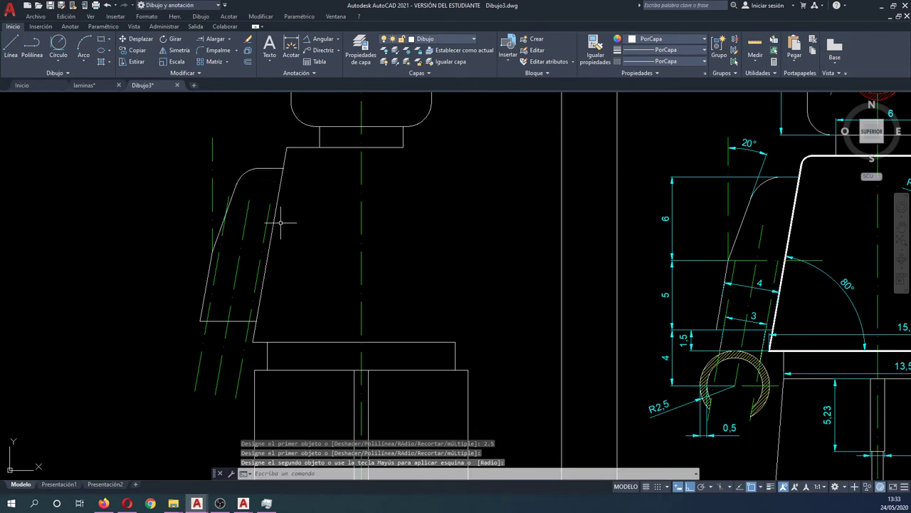
key("Escape")
key("Escape")
key("Escape")
type("ga")
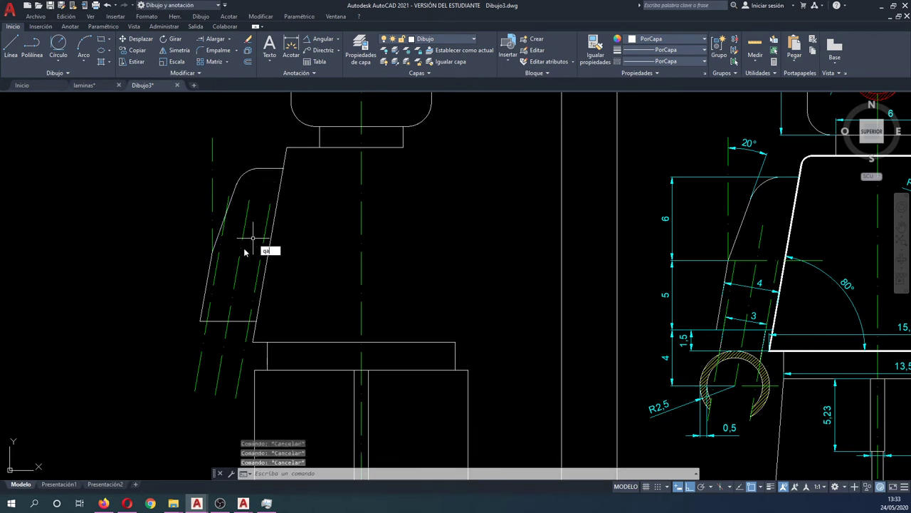
- Draw a temporary horizontal guide line across the arm and try trimming with it
key("Return")
left_click(212, 251)
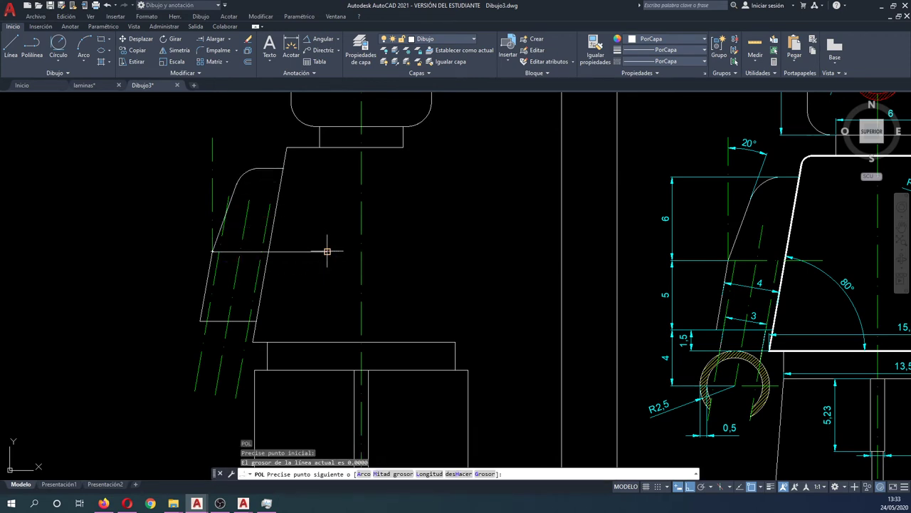
left_click(326, 251)
key("Escape")
type("rr")
key("Return")
left_click(258, 252)
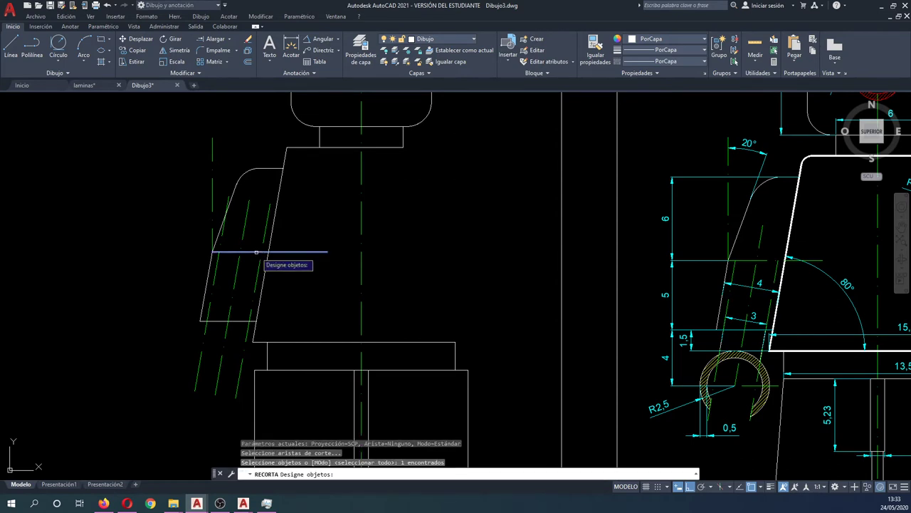
key("Return")
left_click(269, 227)
left_click(201, 237)
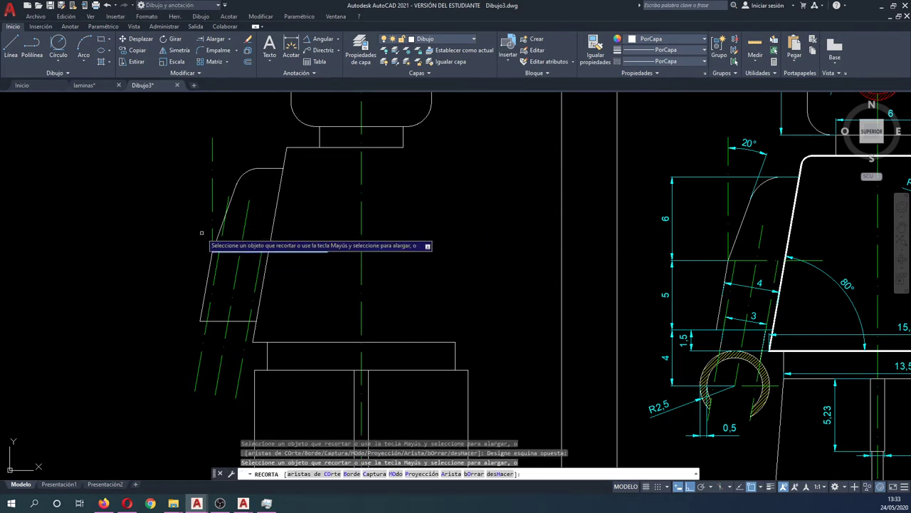
key("Escape")
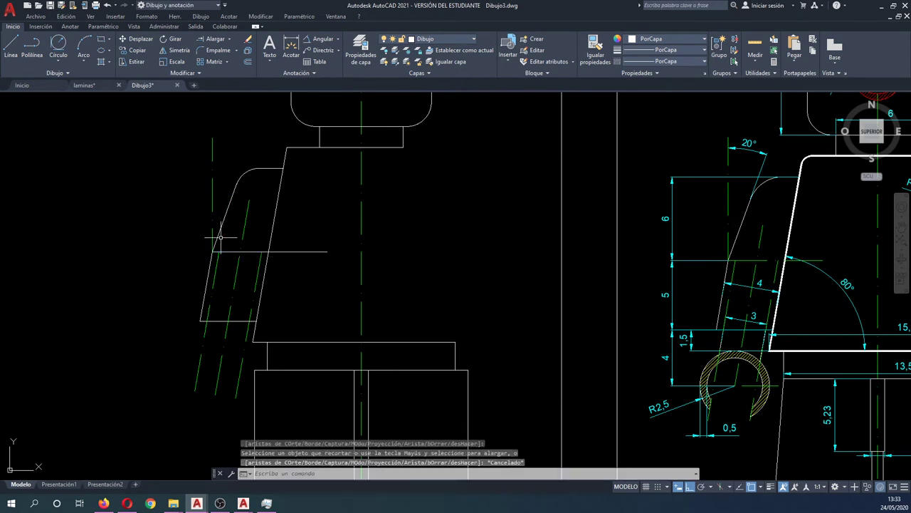
- Erase the temporary horizontal guide line
left_click(314, 257)
left_click(309, 245)
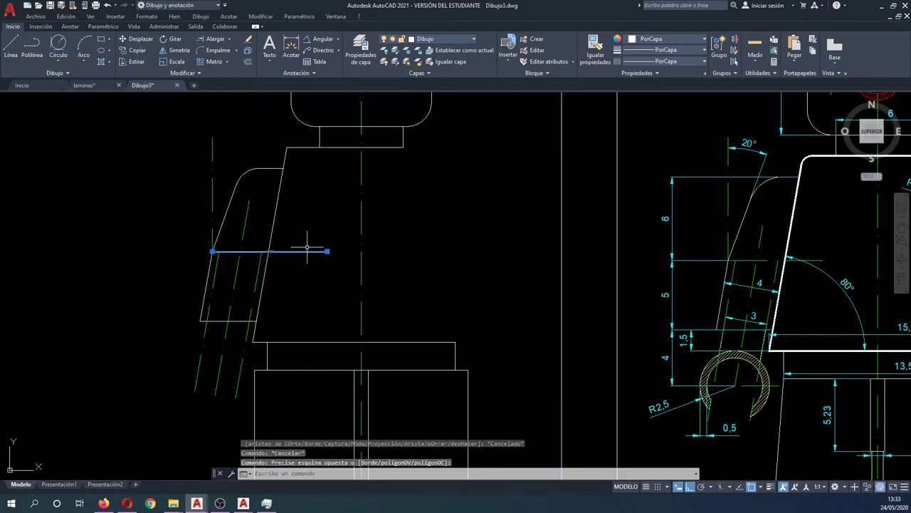
key("Delete")
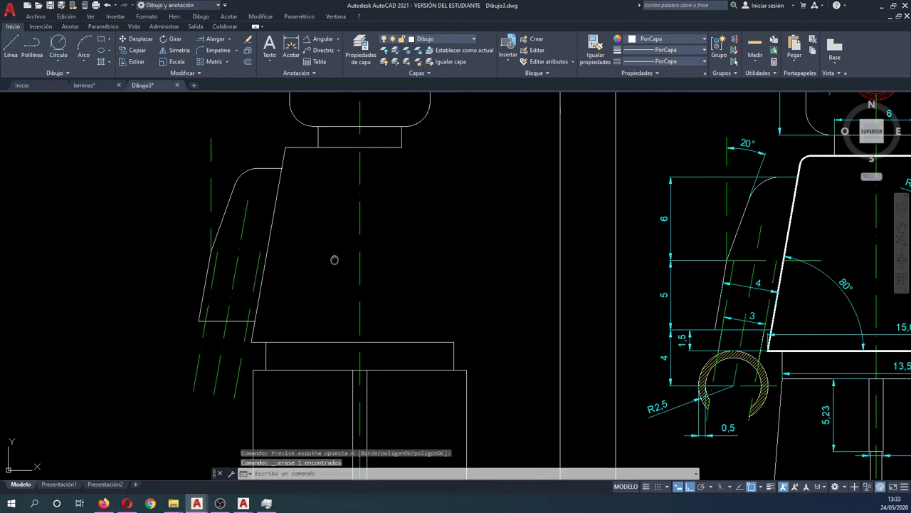
middle_click_drag(339, 262, 299, 242)
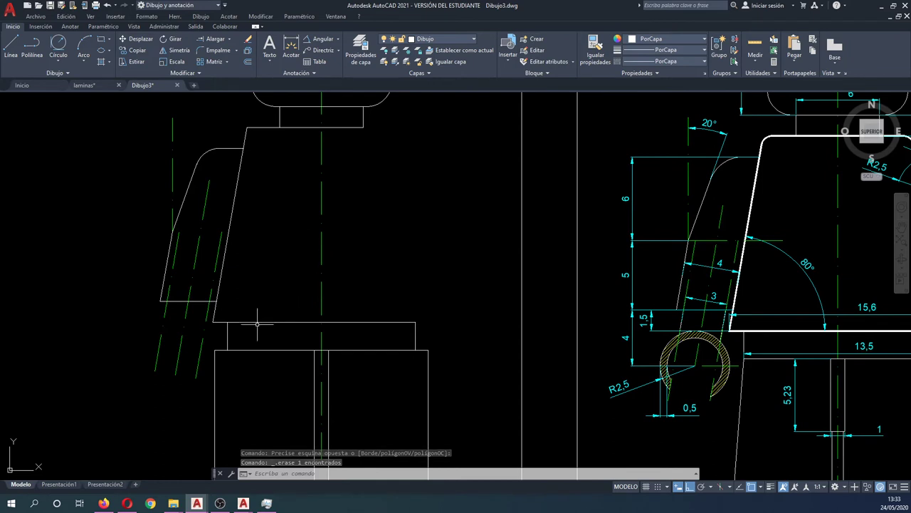
scroll(635, 324, "up", 2)
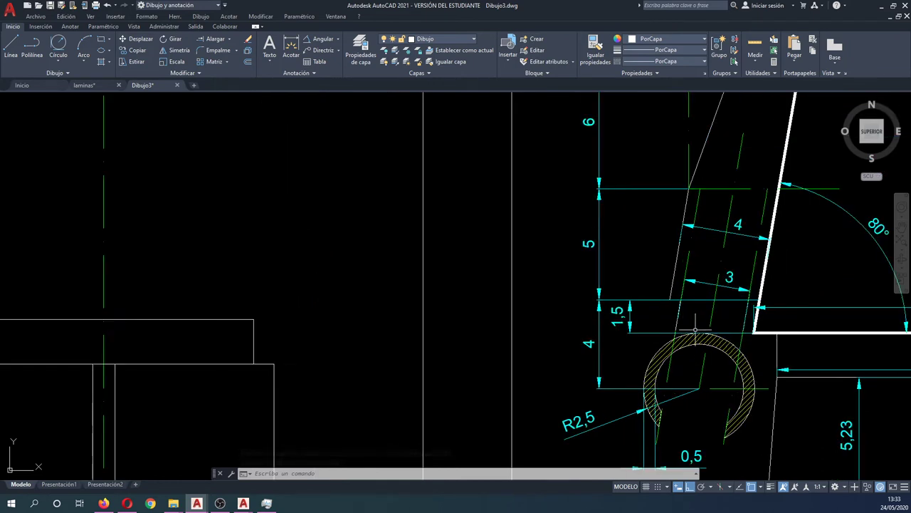
scroll(687, 322, "down", 2)
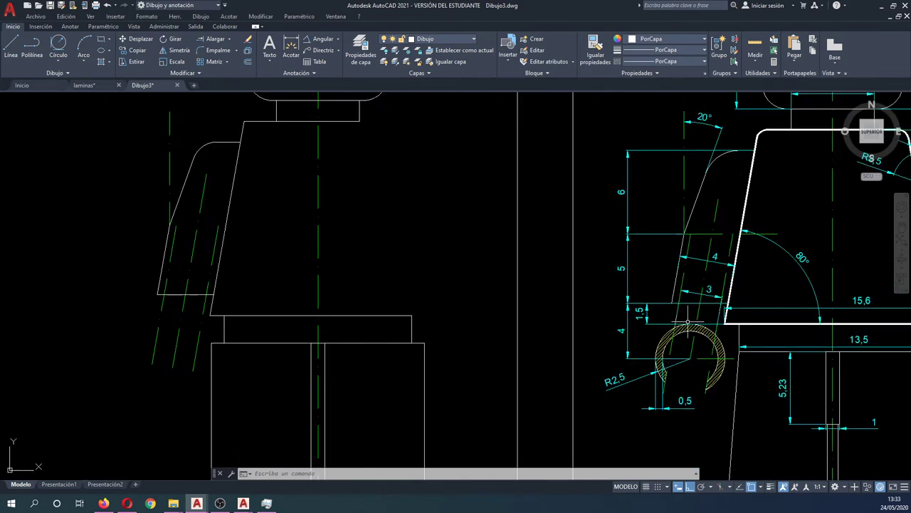
scroll(692, 325, "up", 2)
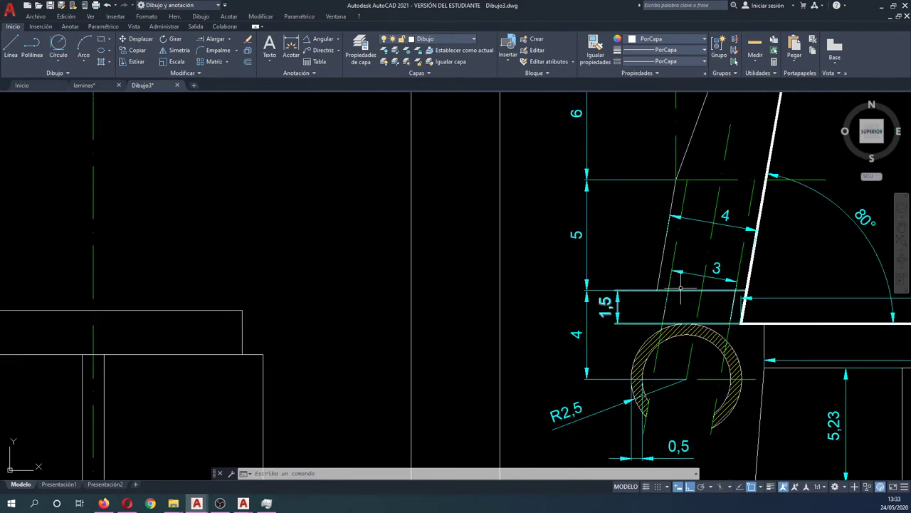
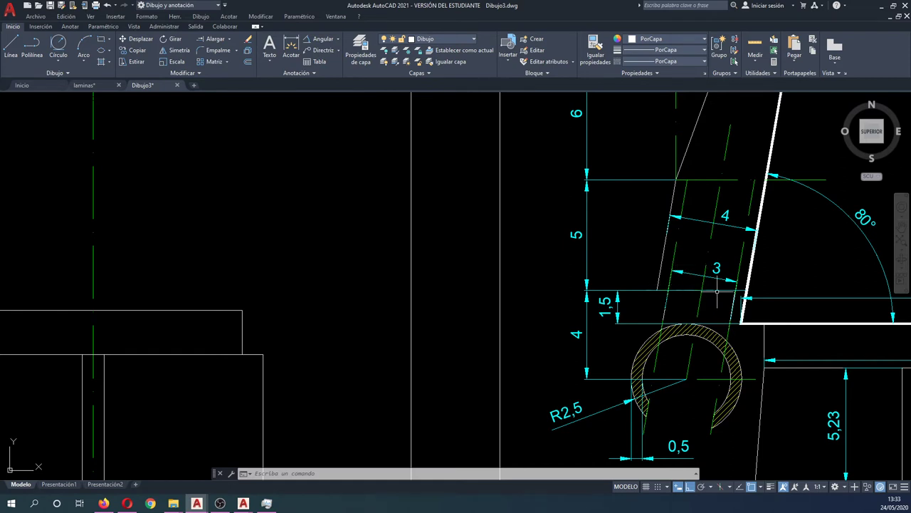
- Draw the first slanted polyline from the arm's bottom-left corner toward the shoulder line
scroll(644, 317, "down", 2)
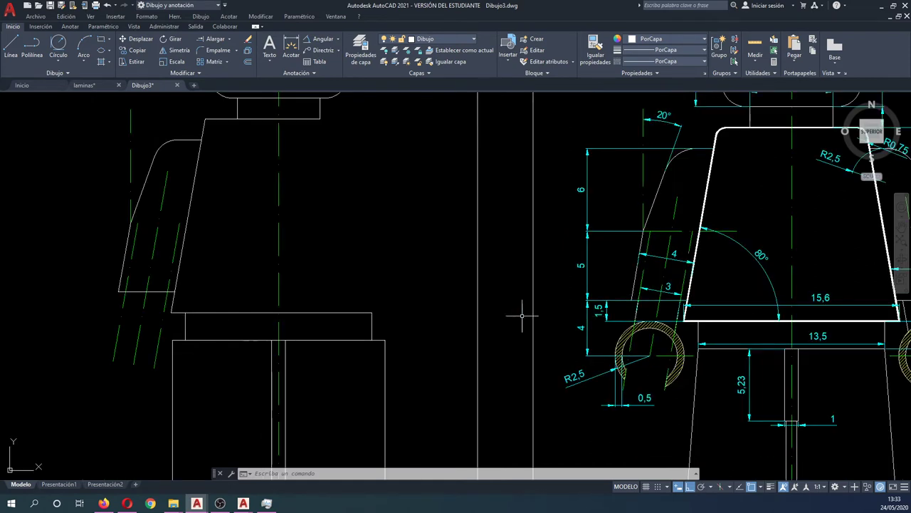
middle_click_drag(358, 316, 387, 316)
type("l")
key("Return")
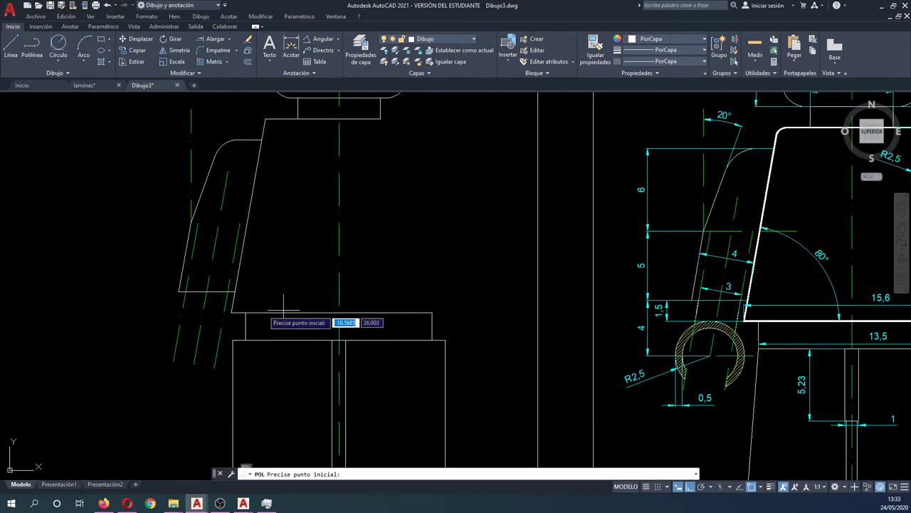
left_click(232, 311)
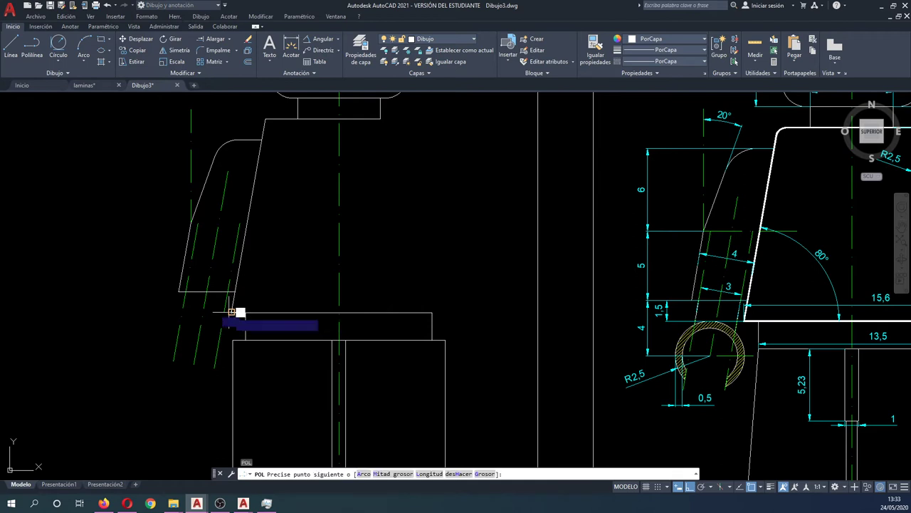
left_click(163, 311)
key("Escape")
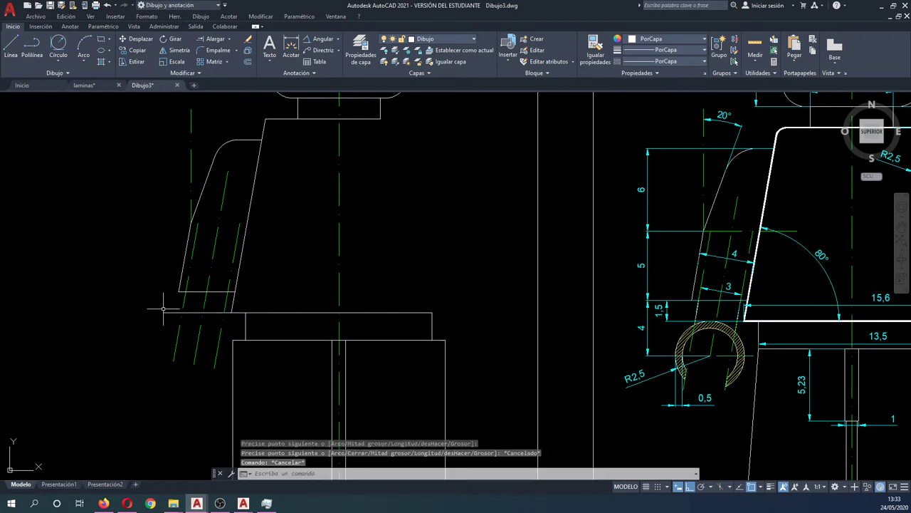
type("qa")
key("Return")
scroll(171, 311, "up", 3)
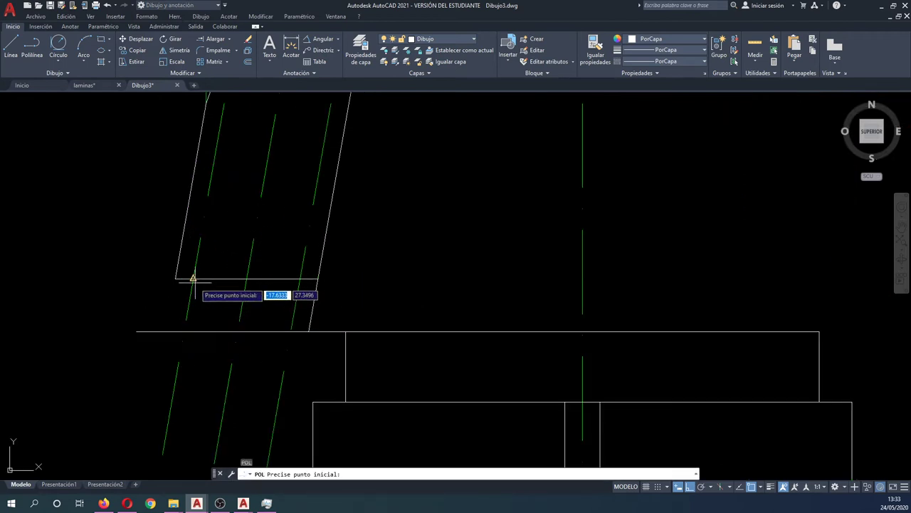
left_click(193, 279)
key("Escape")
key("Return")
scroll(194, 283, "up", 3)
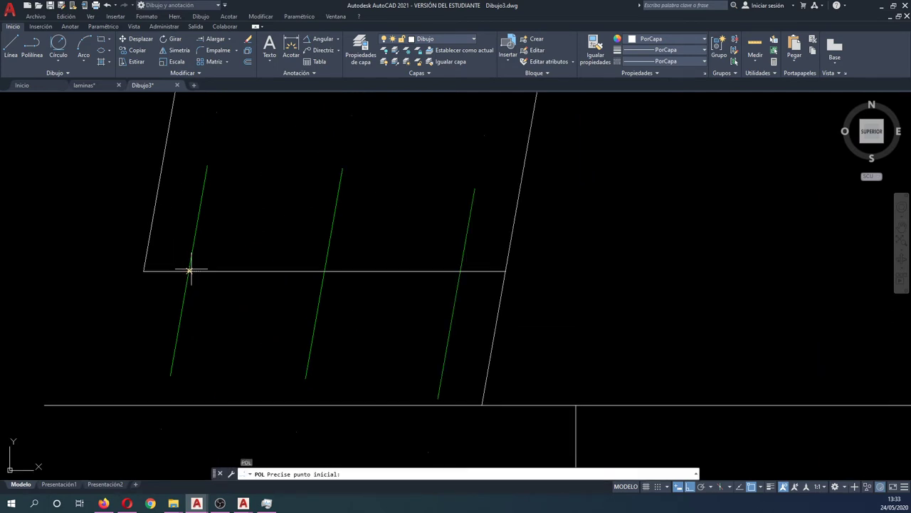
left_click(188, 270)
key("Return")
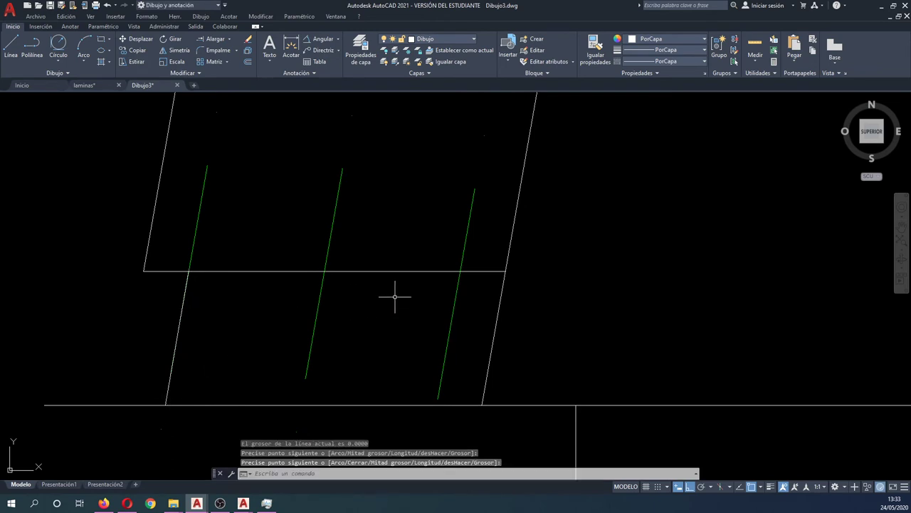
- Draw the second slanted polyline from the arm's bottom edge down to the shoulder line
key("Return")
left_click(461, 271)
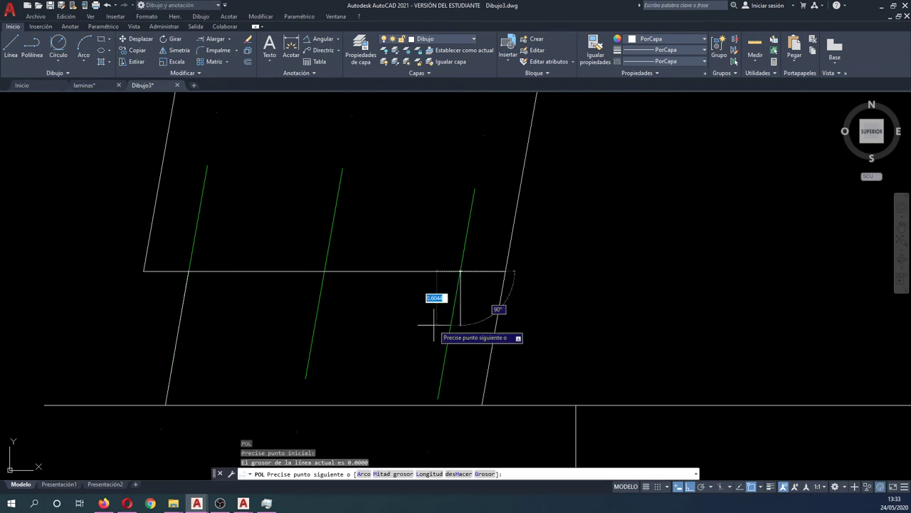
left_click(438, 405)
key("Escape")
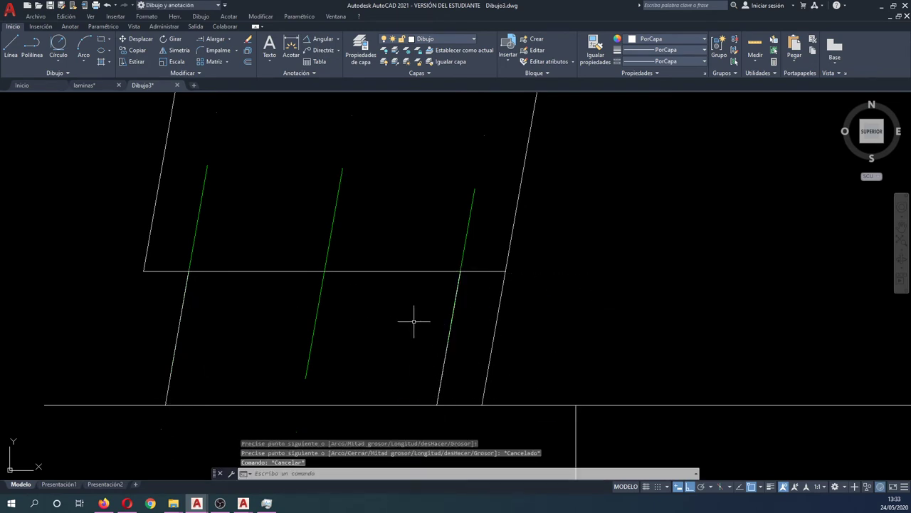
scroll(407, 301, "down", 3)
scroll(406, 305, "down", 2)
scroll(368, 318, "down", 1)
scroll(368, 318, "down", 2)
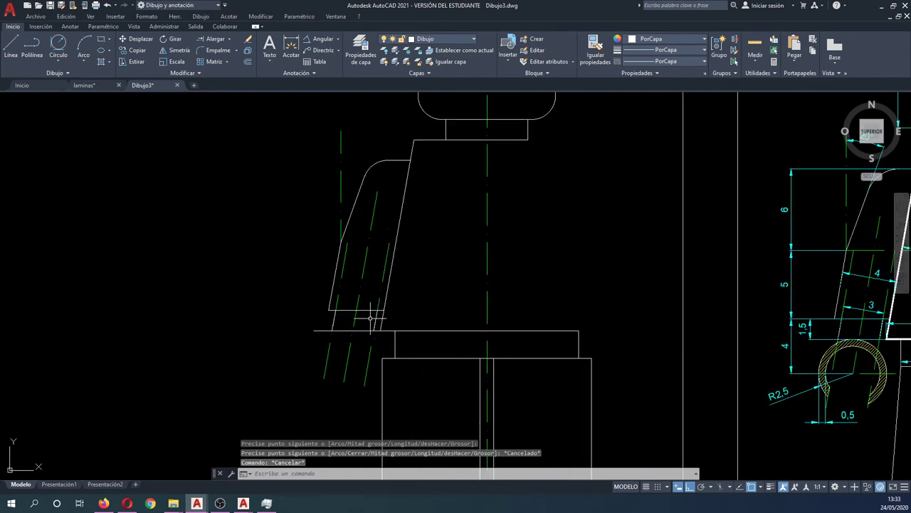
middle_click_drag(460, 324, 351, 281)
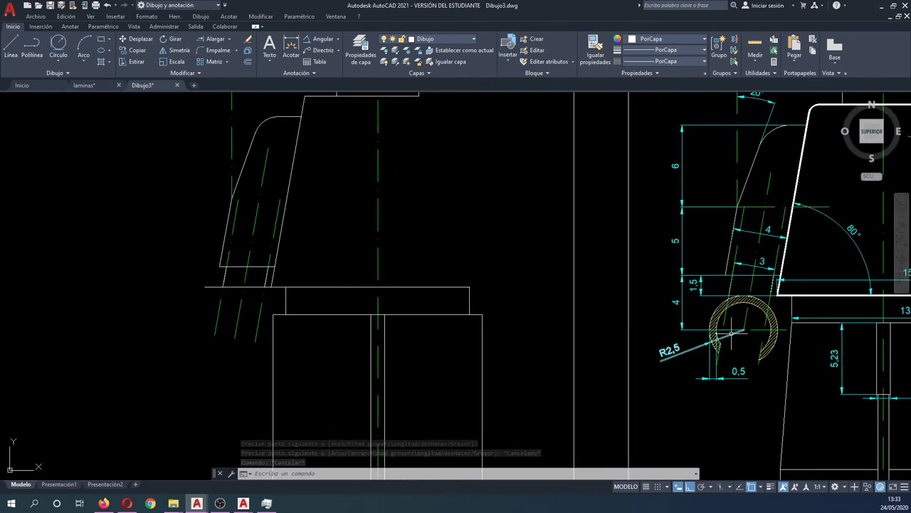
- Copy the arm's short bottom edge 4 units straight down
key("Return")
left_click(241, 267)
key("Return")
left_click(171, 262)
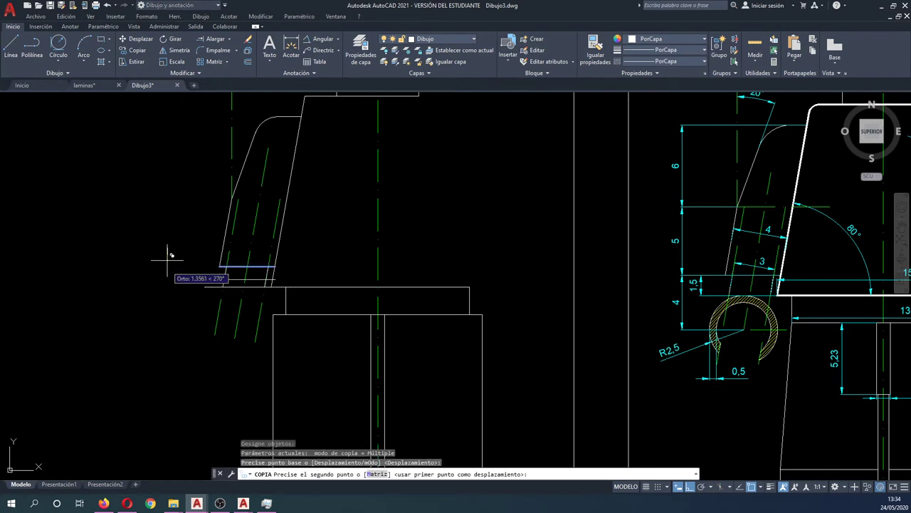
type("4")
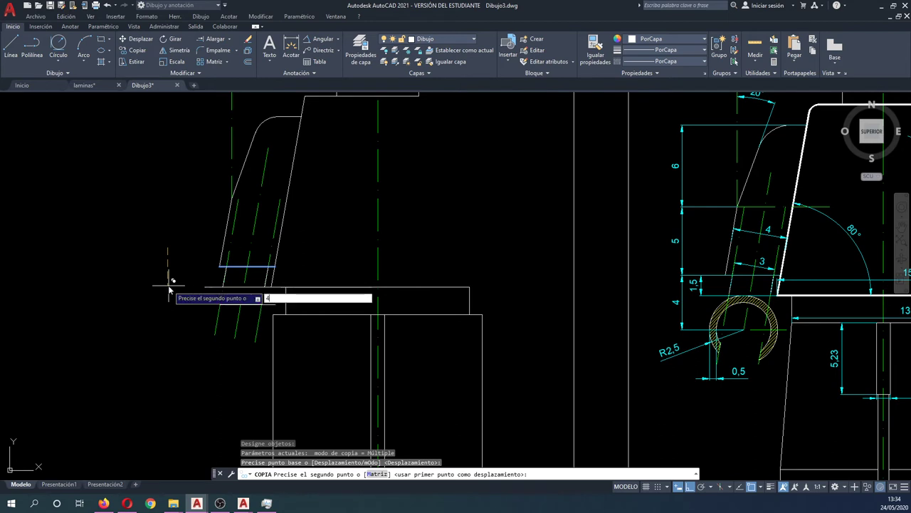
key("Return")
key("Escape")
key("Escape")
key("Escape")
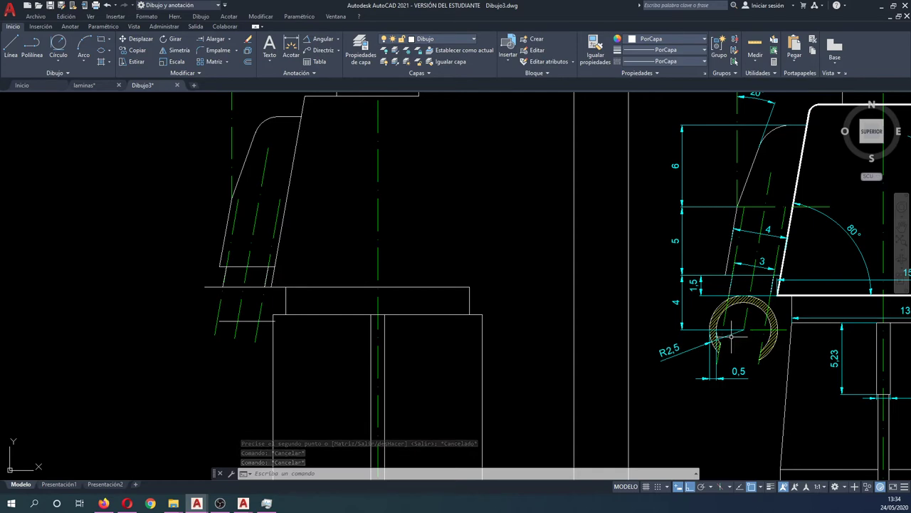
scroll(715, 326, "up", 2)
scroll(694, 340, "up", 2)
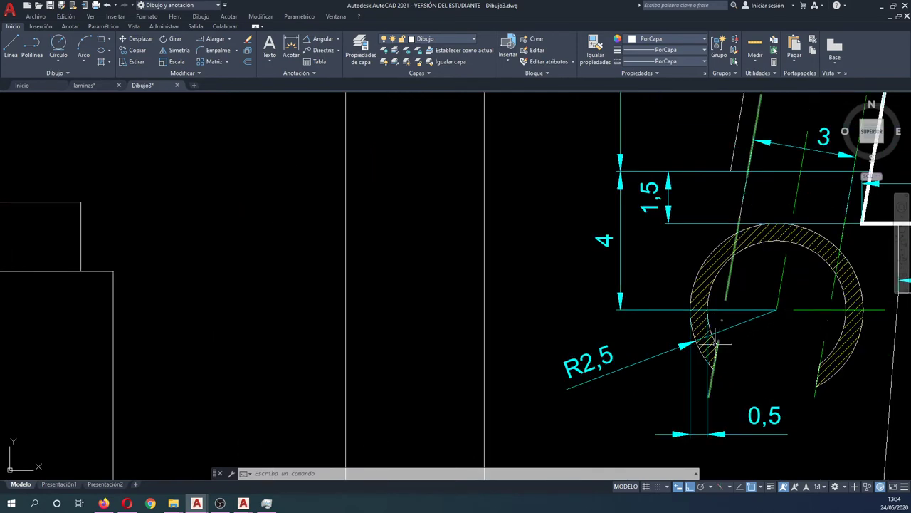
scroll(729, 321, "down", 2)
scroll(729, 322, "down", 2)
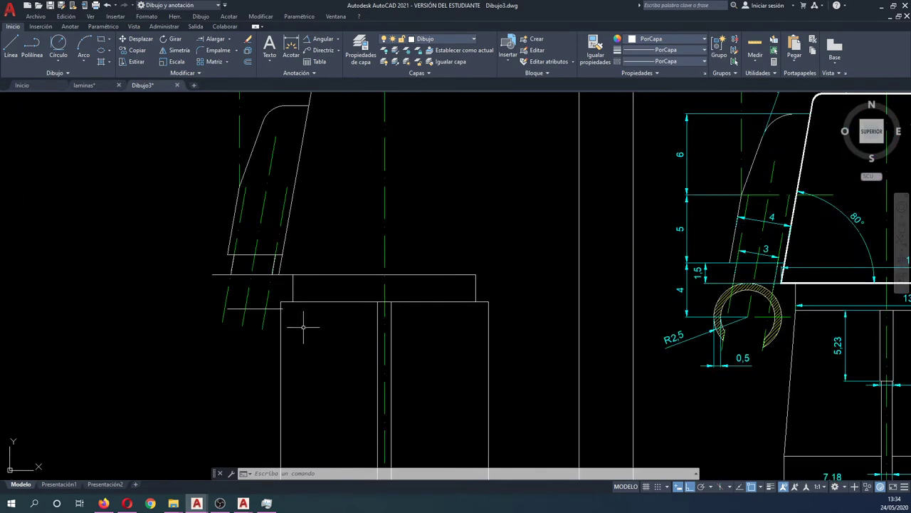
type("cc")
- Draw a circle of radius 2.5 centred at the arm's end
key("Return")
left_click(242, 302)
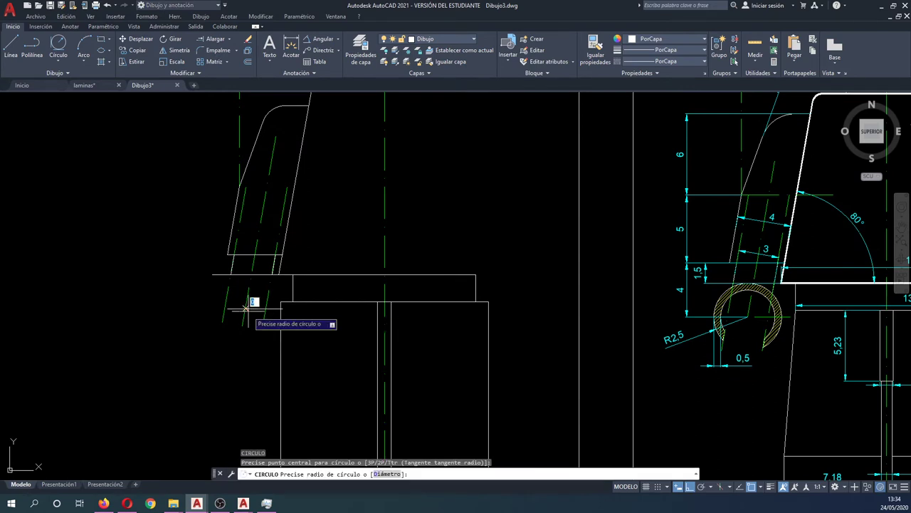
scroll(245, 308, "up", 3)
type("2")
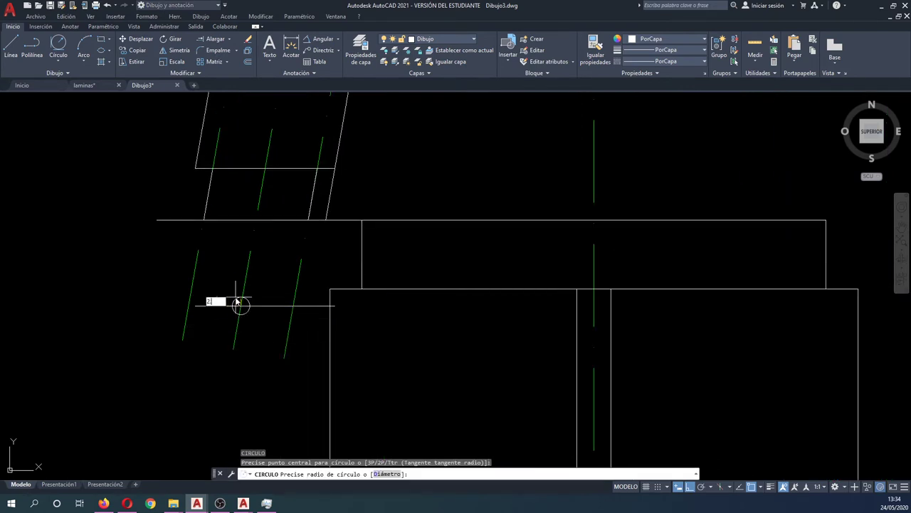
type(".5")
key("Return")
scroll(239, 295, "down", 3)
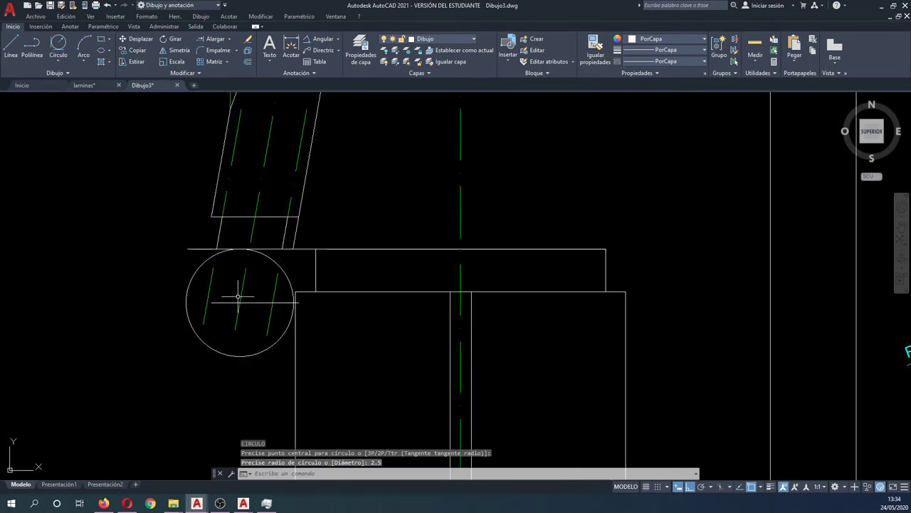
scroll(240, 299, "down", 1)
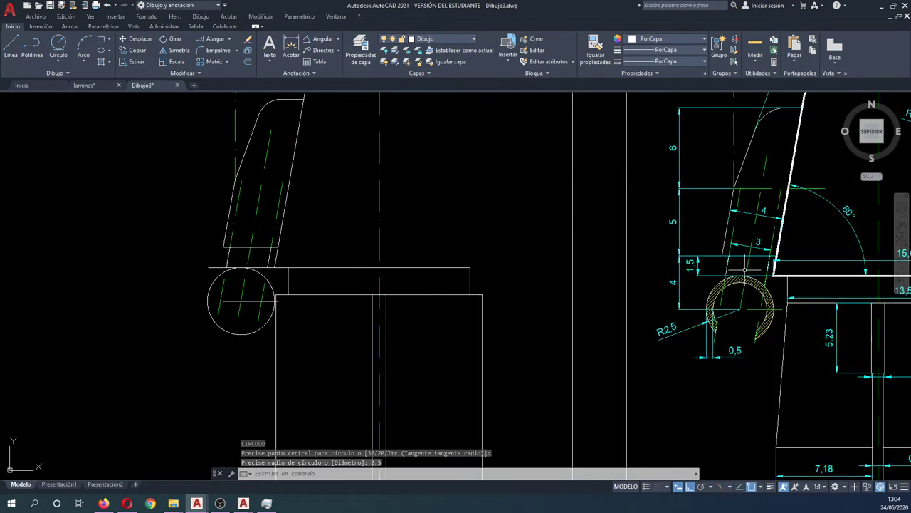
scroll(737, 274, "up", 5)
scroll(738, 274, "down", 2)
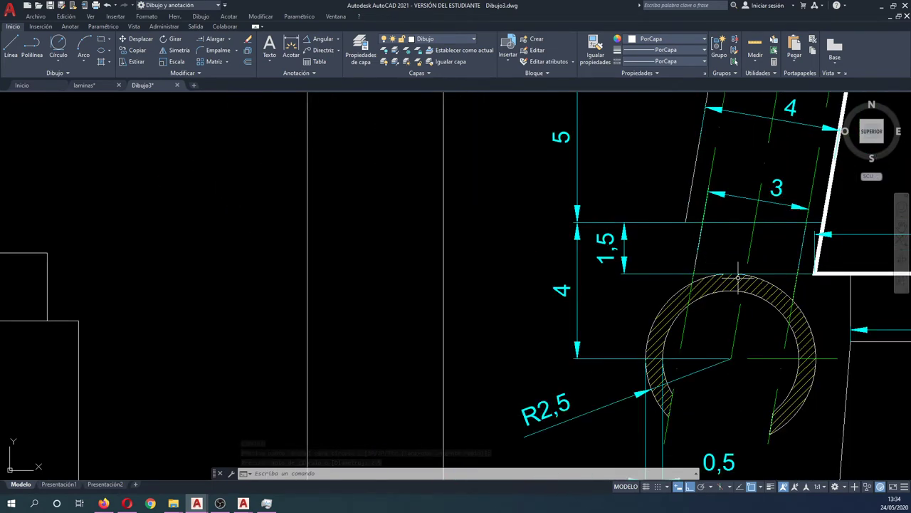
scroll(734, 278, "down", 2)
scroll(726, 285, "down", 1)
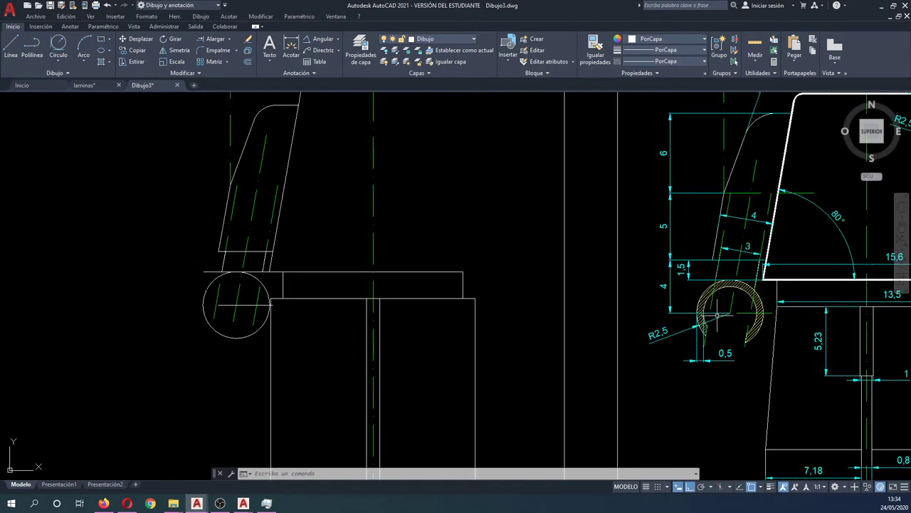
middle_click_drag(653, 318, 671, 313)
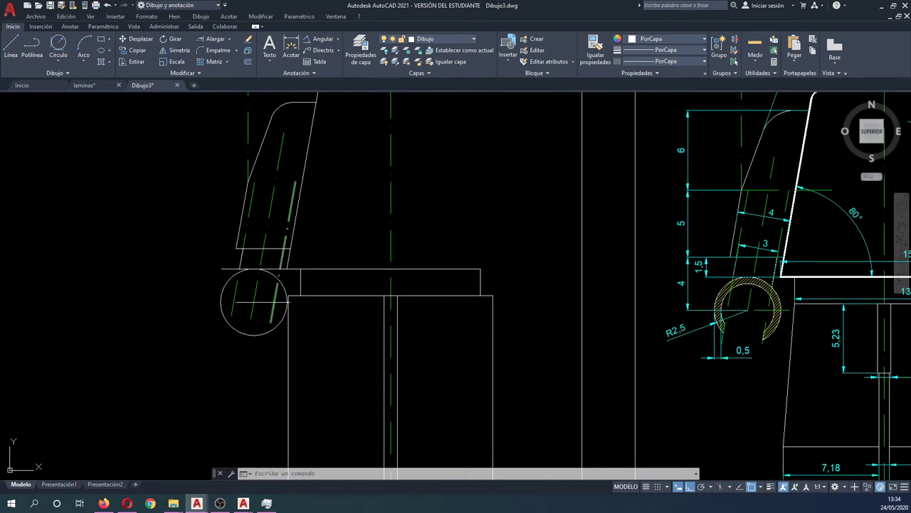
- Offset the circle 0.5 inward with DESFASE to form the hand's ring
type("desfase")
key("Return")
type("0.5")
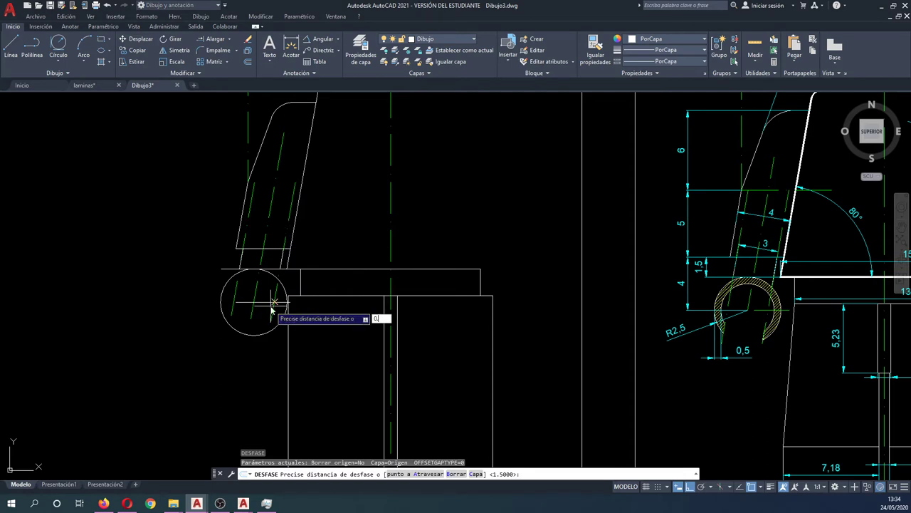
key("Return")
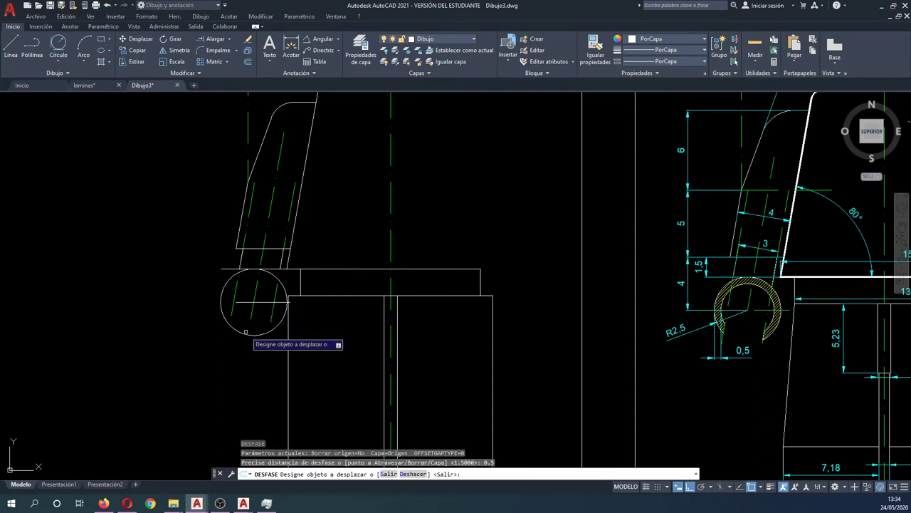
left_click(253, 334)
left_click(255, 332)
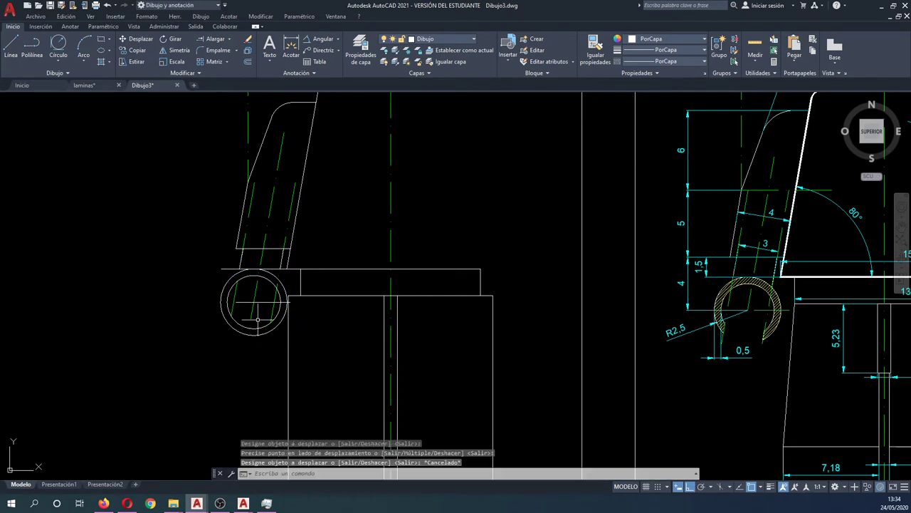
key("Escape")
- Extend the green construction line up to the hand circle
left_click(217, 41)
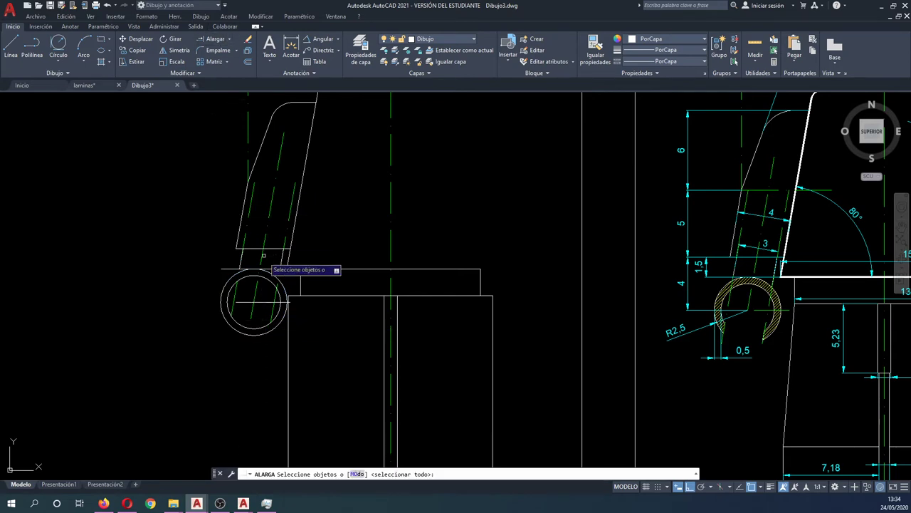
left_click(241, 333)
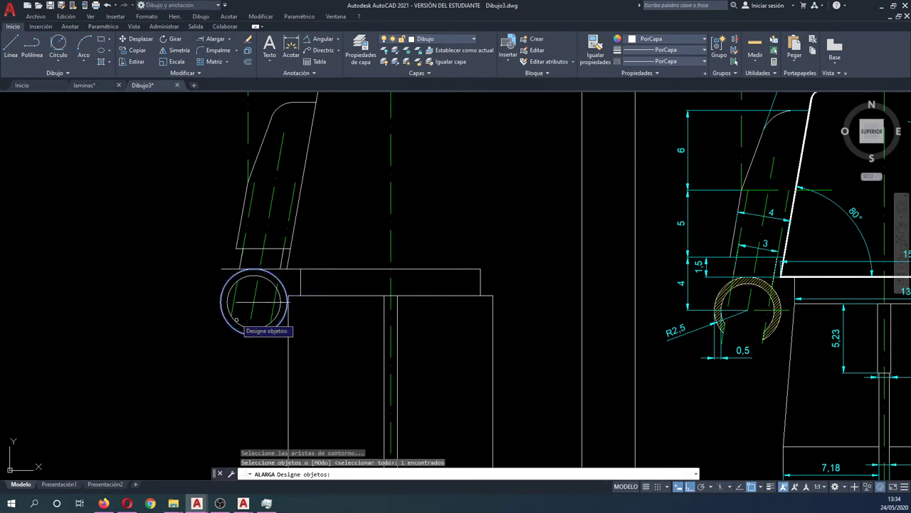
key("Return")
left_click(278, 307)
left_click(276, 308)
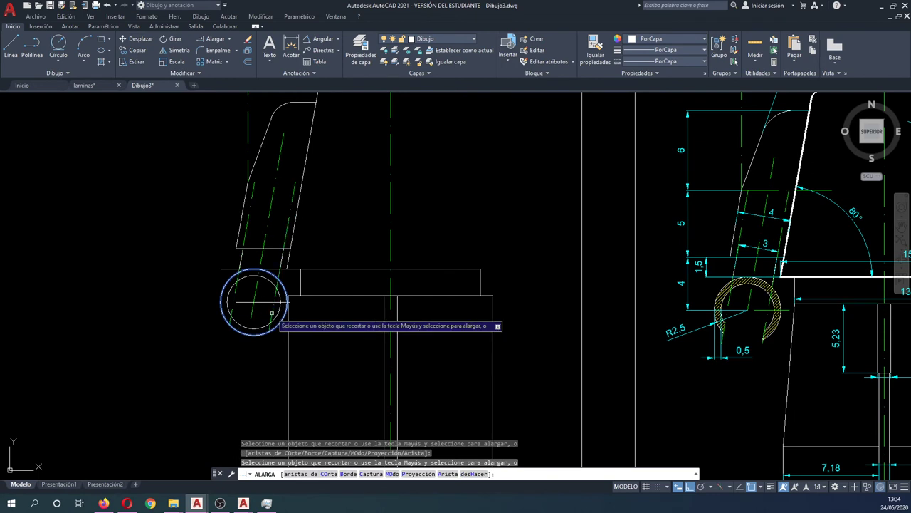
key("Escape")
- Trim away the bottom arc of the hand circle to open the ring
type("tr")
key("Return")
left_click(274, 346)
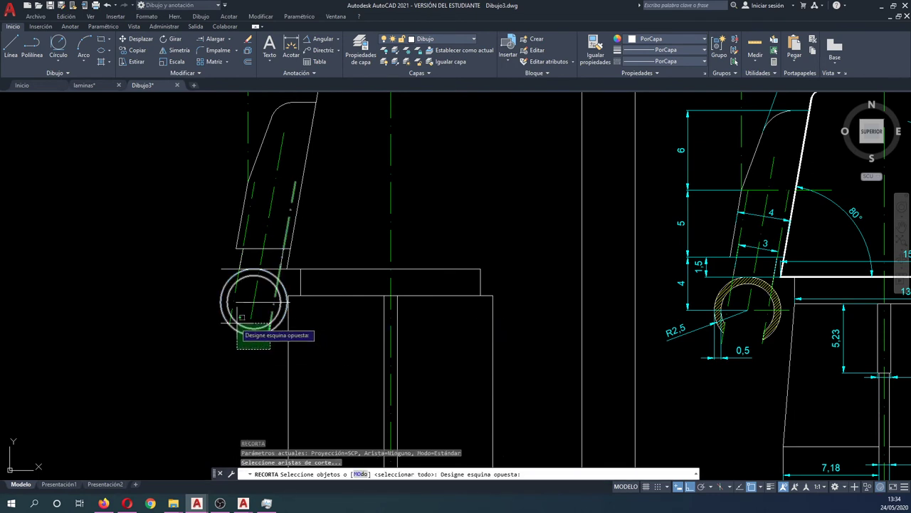
left_click(220, 306)
key("Return")
left_click(245, 336)
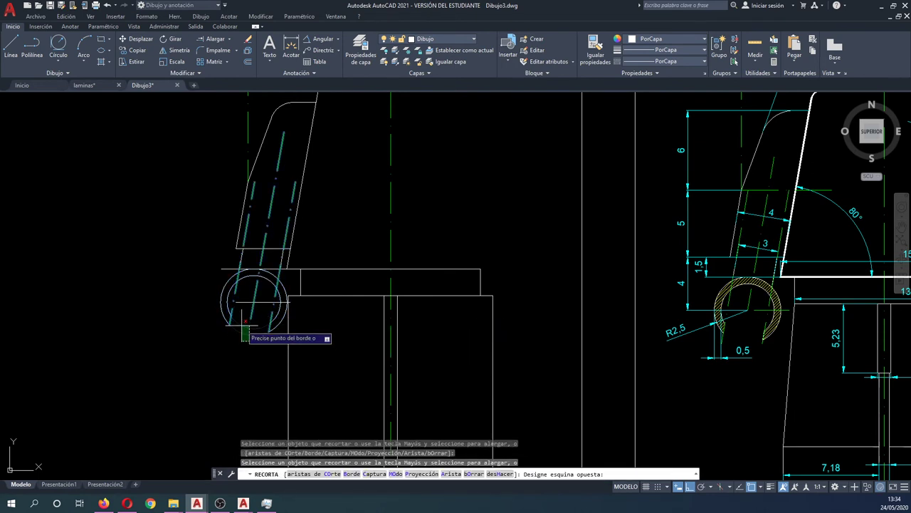
left_click(226, 317)
key("Escape")
key("Escape")
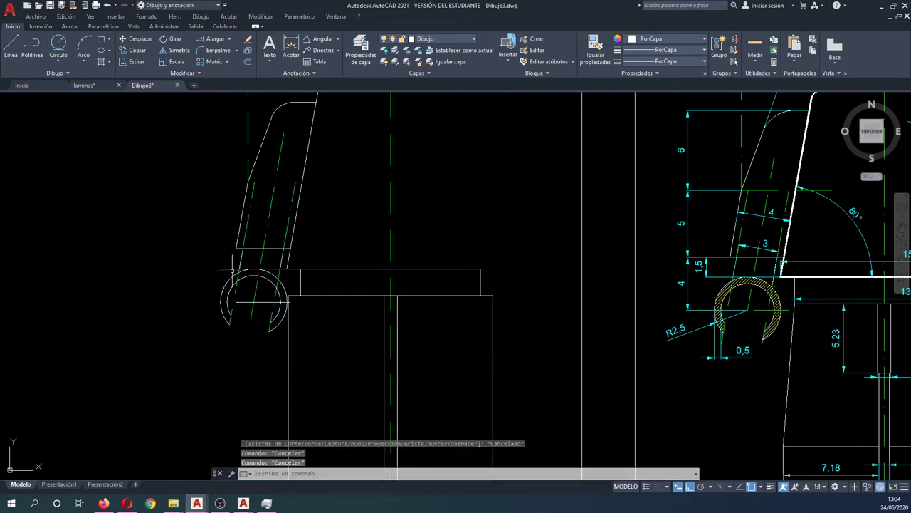
- Delete the leftover horizontal construction lines around and through the hand ring
left_click(228, 268)
key("Delete")
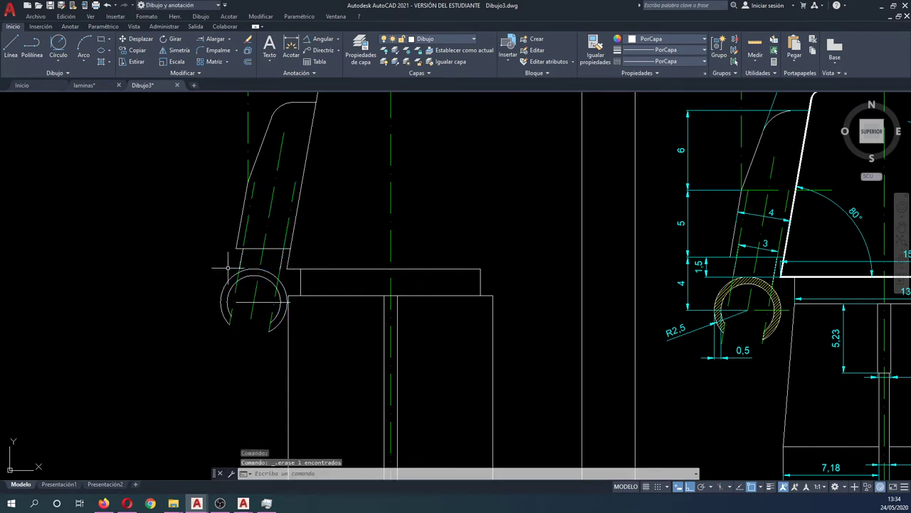
left_click(216, 39)
scroll(227, 272, "up", 5)
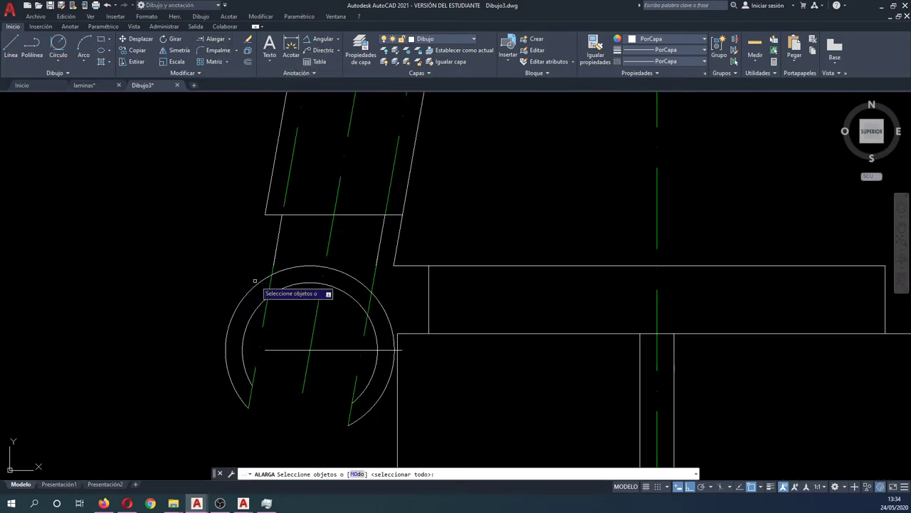
left_click(258, 280)
key("Return")
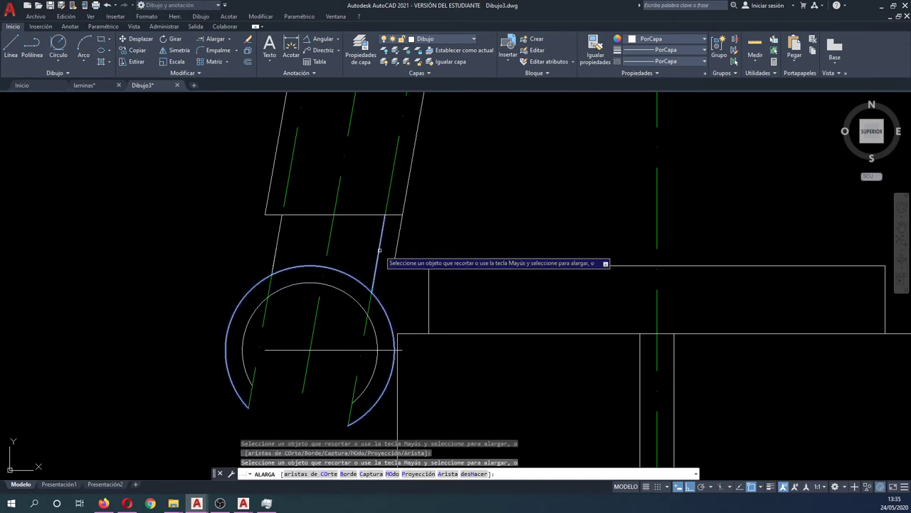
key("Escape")
scroll(366, 278, "down", 3)
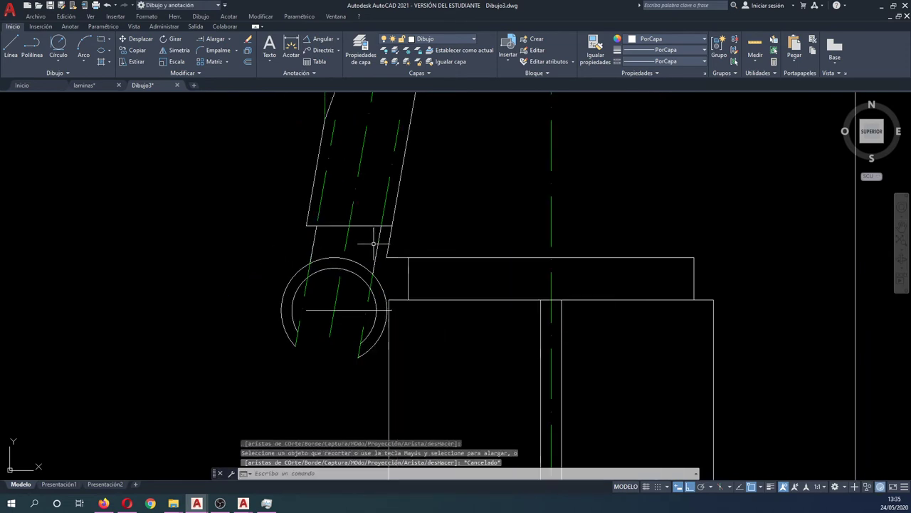
scroll(359, 303, "down", 1)
scroll(356, 307, "up", 2)
left_click(356, 308)
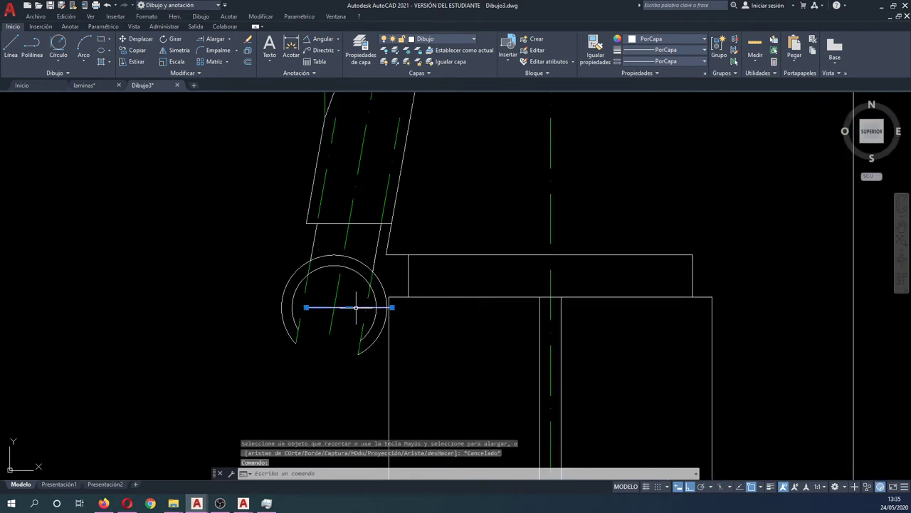
key("Delete")
scroll(356, 306, "down", 2)
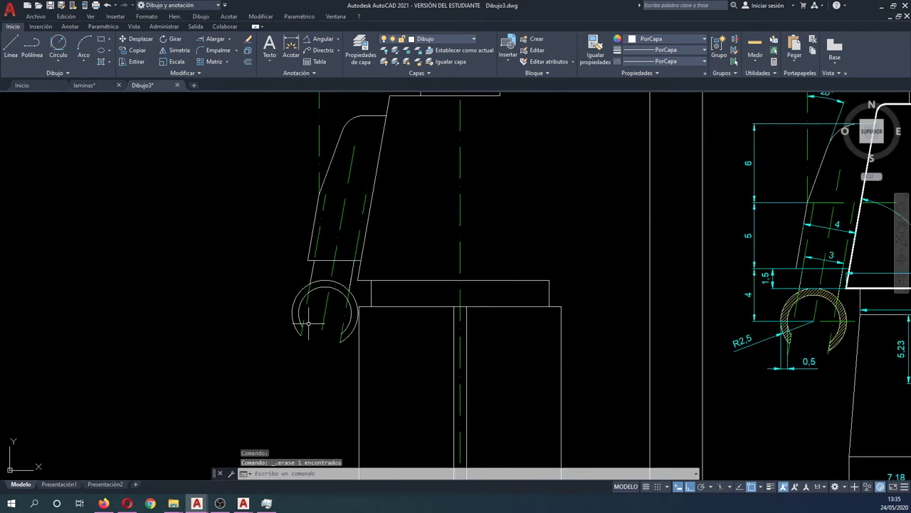
scroll(307, 322, "down", 2)
- Draw short lines closing the ring's cut ends between the inner and outer arcs
type("l")
key("Return")
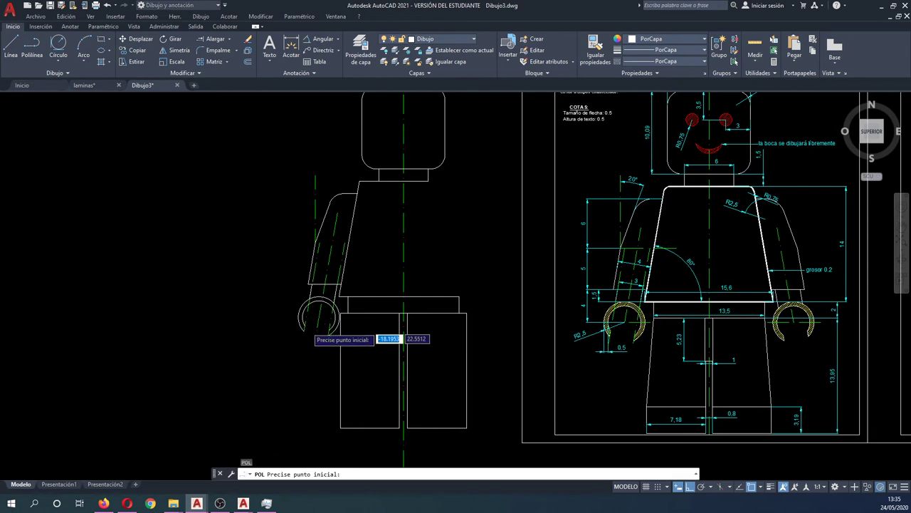
scroll(309, 322, "up", 10)
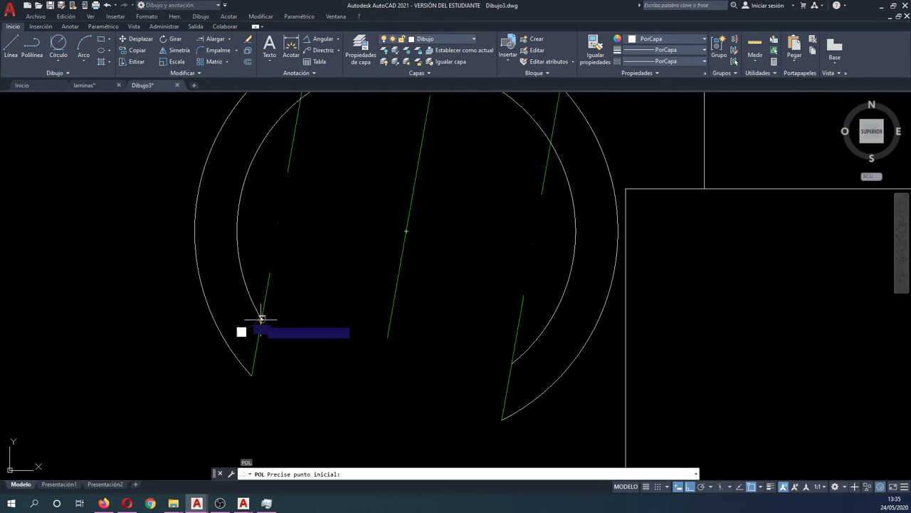
left_click(262, 319)
left_click(251, 374)
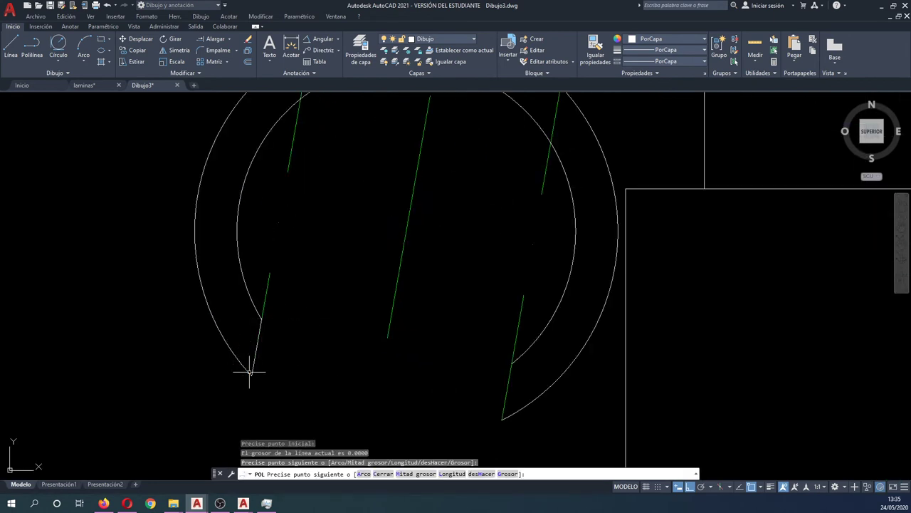
key("Return")
key("Return")
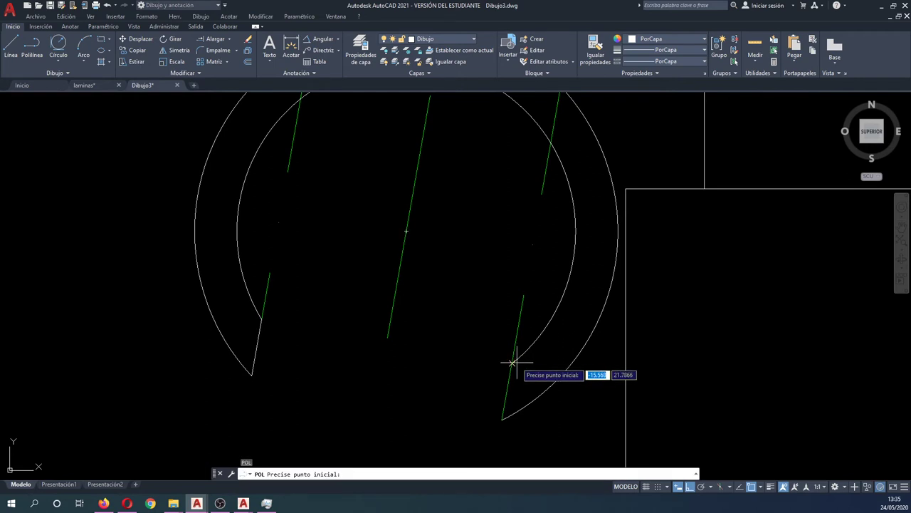
left_click(513, 363)
- Use Layer Off on a green dashed line to hide the auxiliares layer
key("Escape")
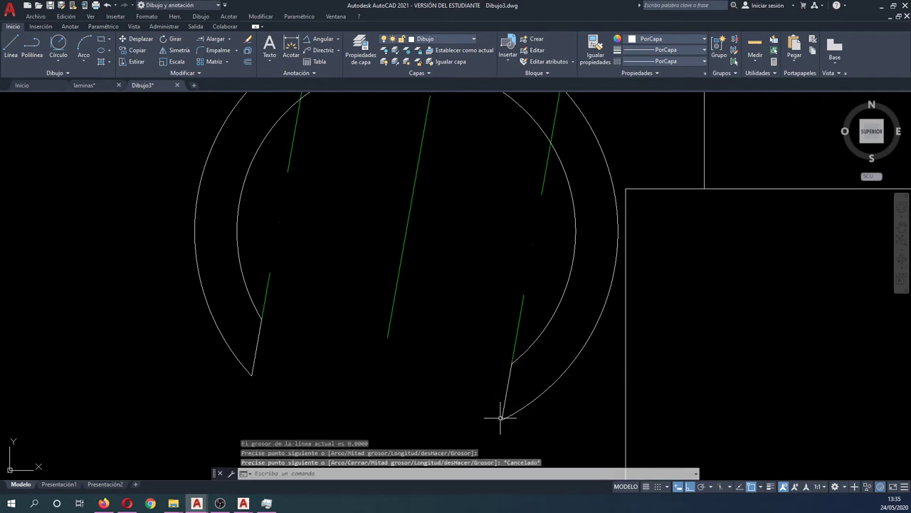
scroll(421, 368, "down", 2)
scroll(420, 370, "down", 2)
scroll(420, 370, "down", 1)
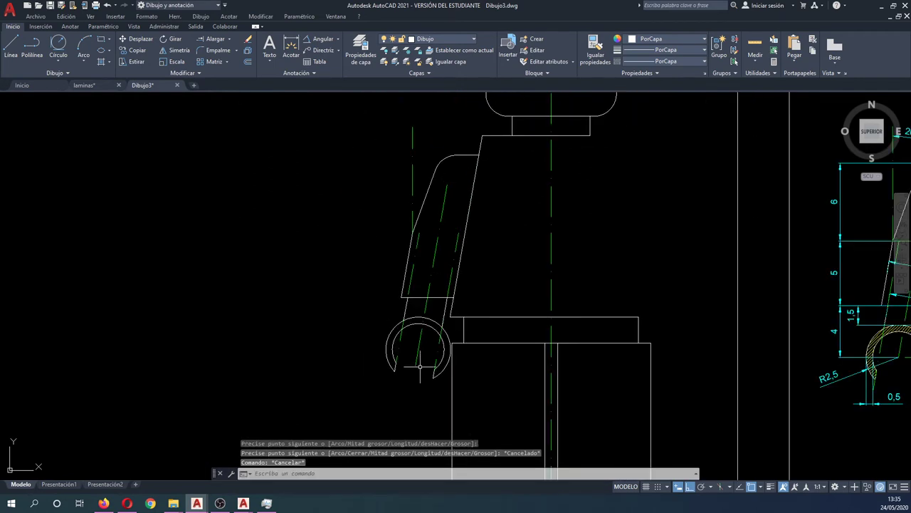
scroll(420, 367, "down", 2)
scroll(338, 324, "down", 1)
scroll(341, 323, "down", 1)
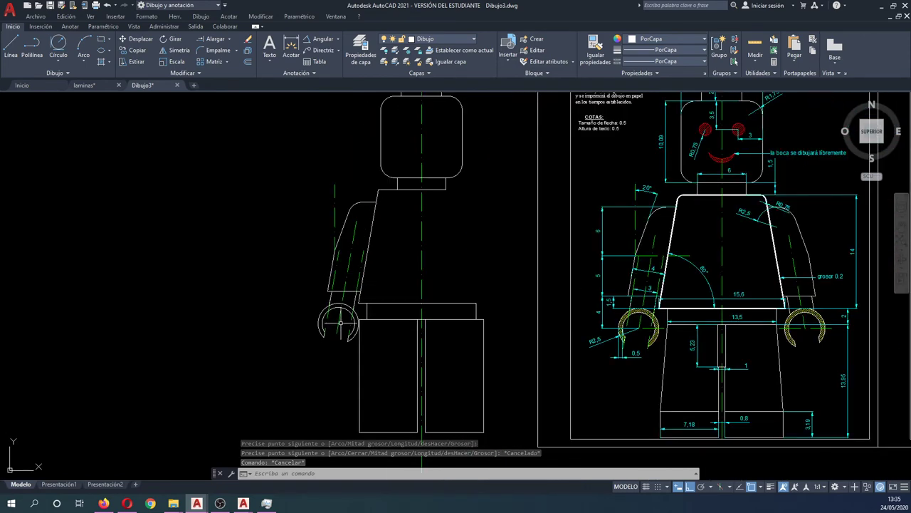
middle_click_drag(341, 323, 325, 324)
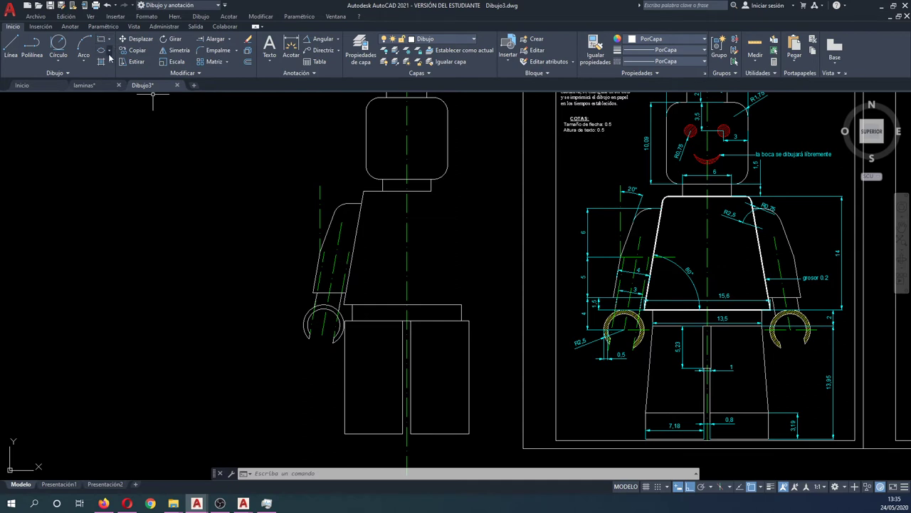
left_click(385, 50)
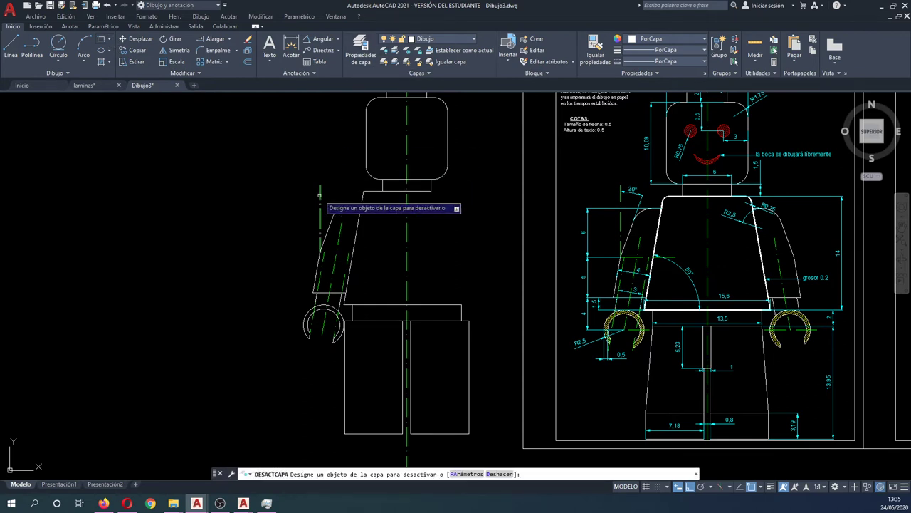
left_click(320, 194)
key("Escape")
scroll(331, 288, "up", 2)
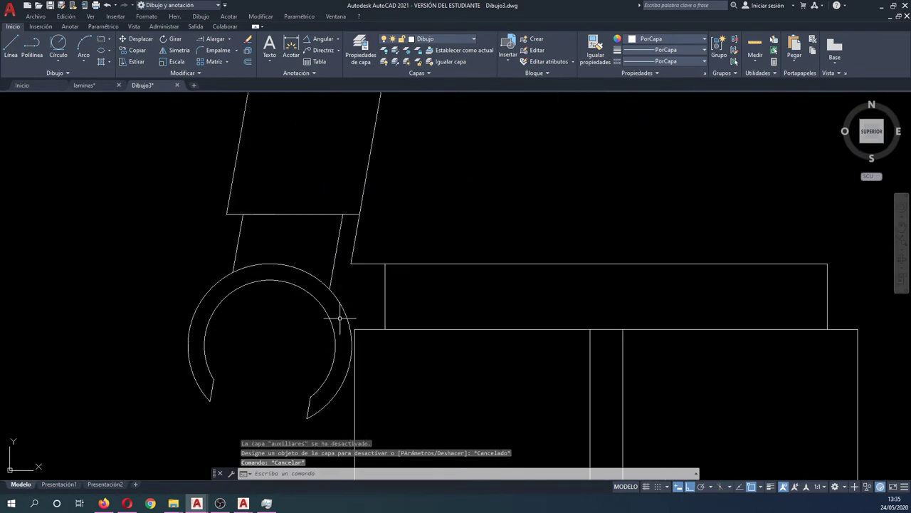
scroll(335, 299, "up", 1)
scroll(340, 299, "down", 1)
scroll(339, 297, "down", 1)
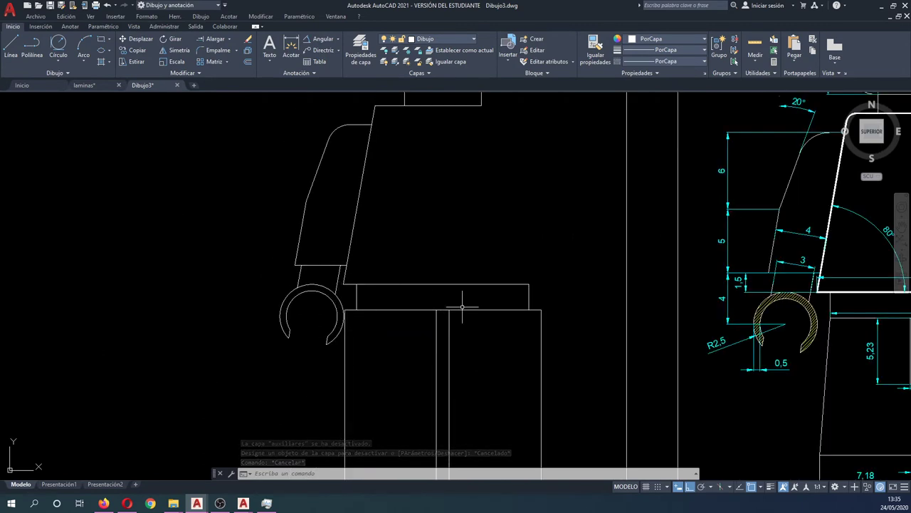
scroll(360, 309, "up", 3)
scroll(376, 308, "down", 1)
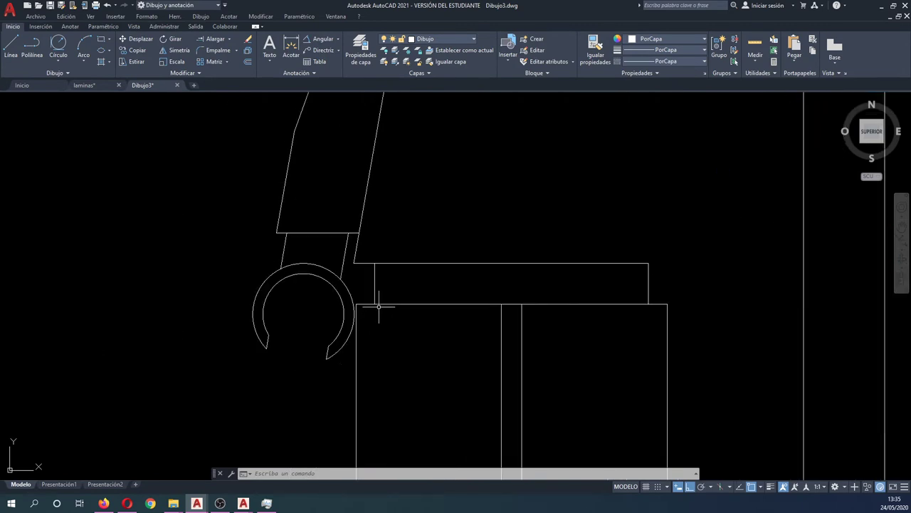
scroll(319, 210, "down", 2)
middle_click_drag(370, 224, 308, 238)
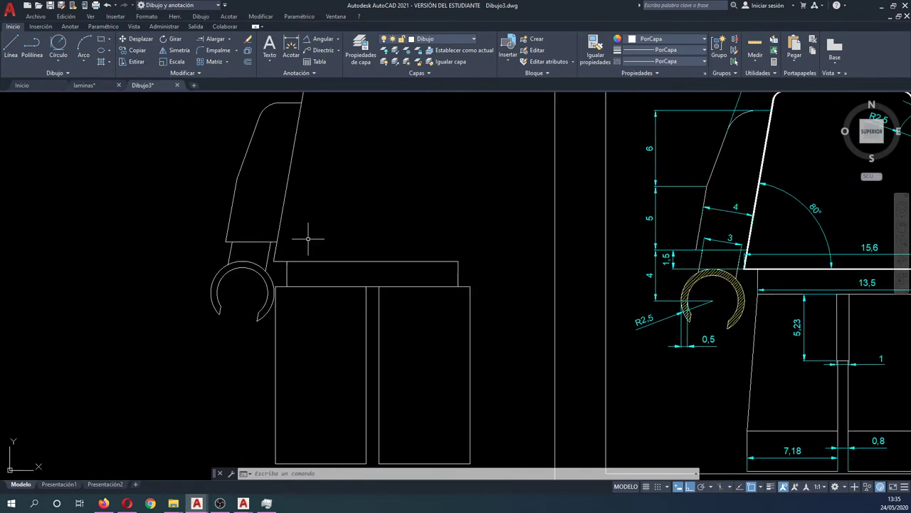
- Hatch the hand ring with ANSI31 at scale 0.05 and angle 350
left_click(101, 62)
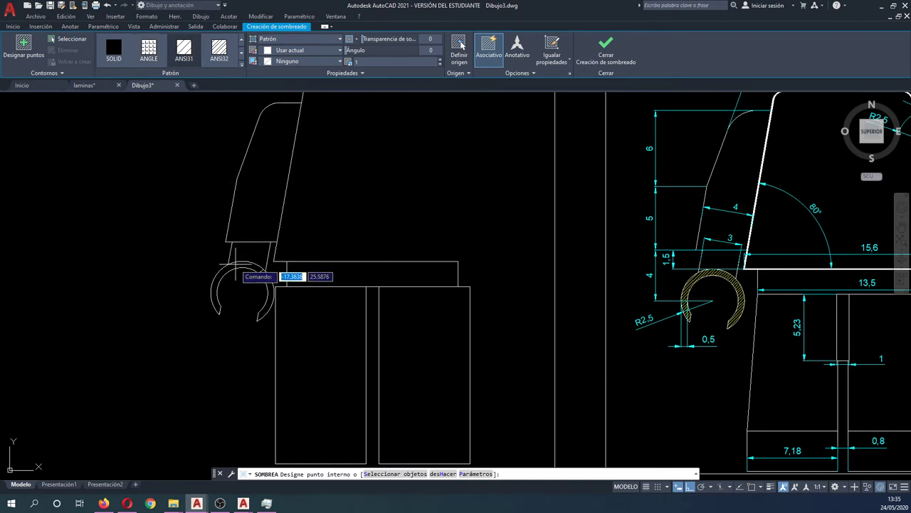
left_click(237, 265)
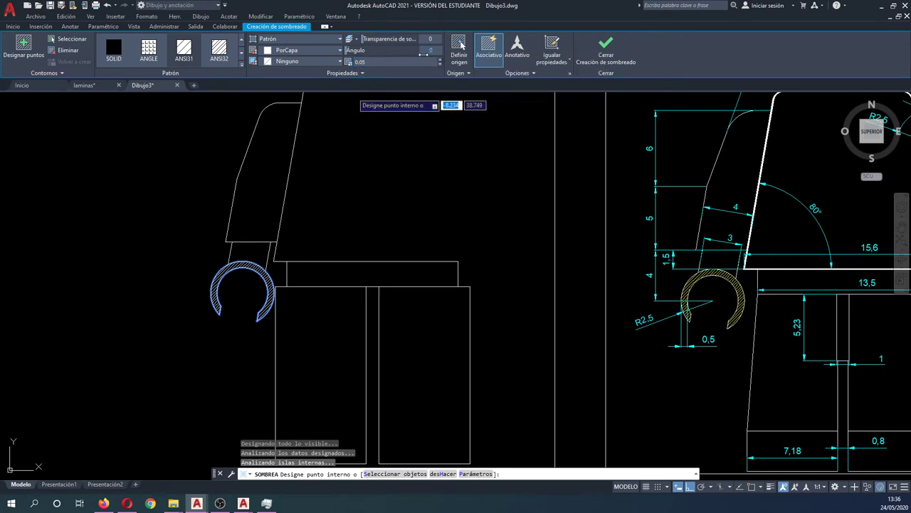
left_click(392, 50)
type("-10")
type("350")
key("Return")
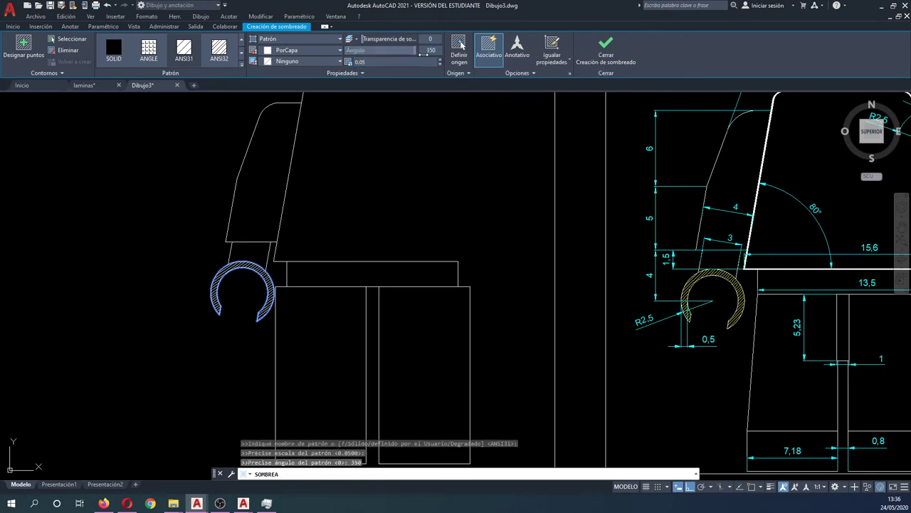
left_click(617, 46)
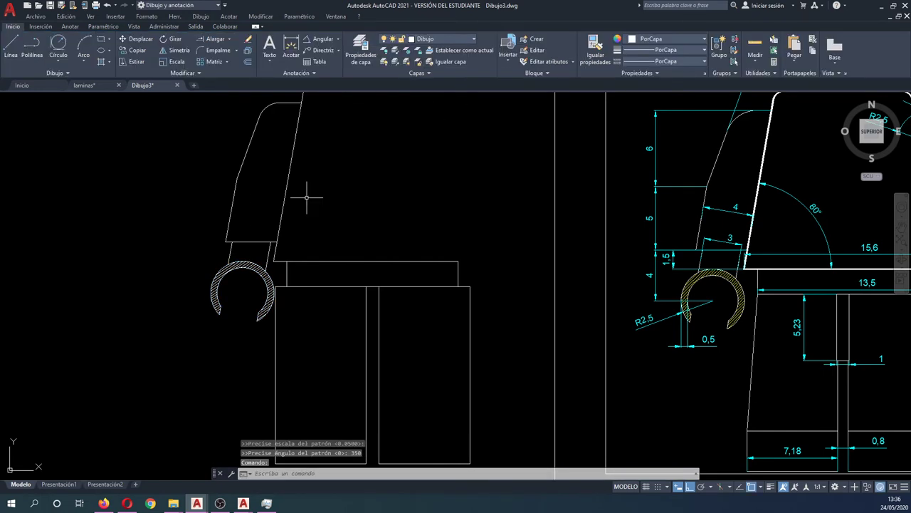
- Move the hand's hatch onto the sombreado layer
left_click(247, 269)
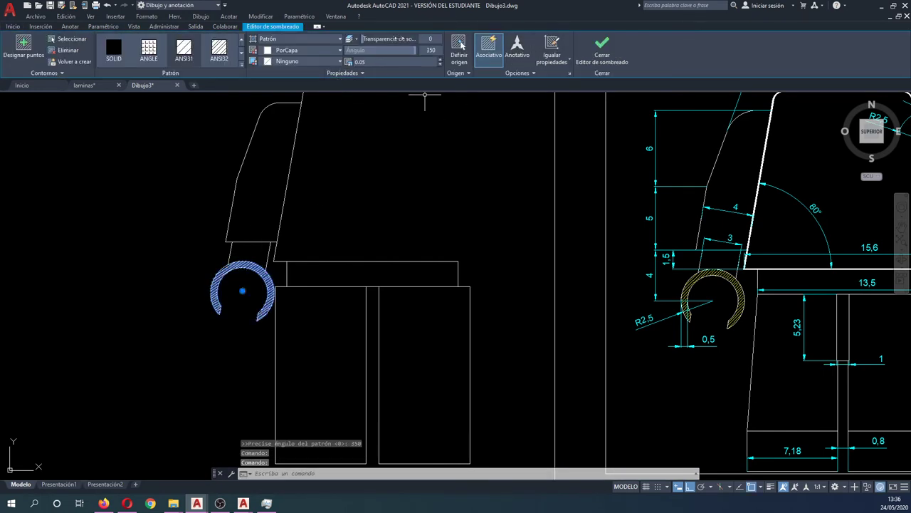
left_click(13, 26)
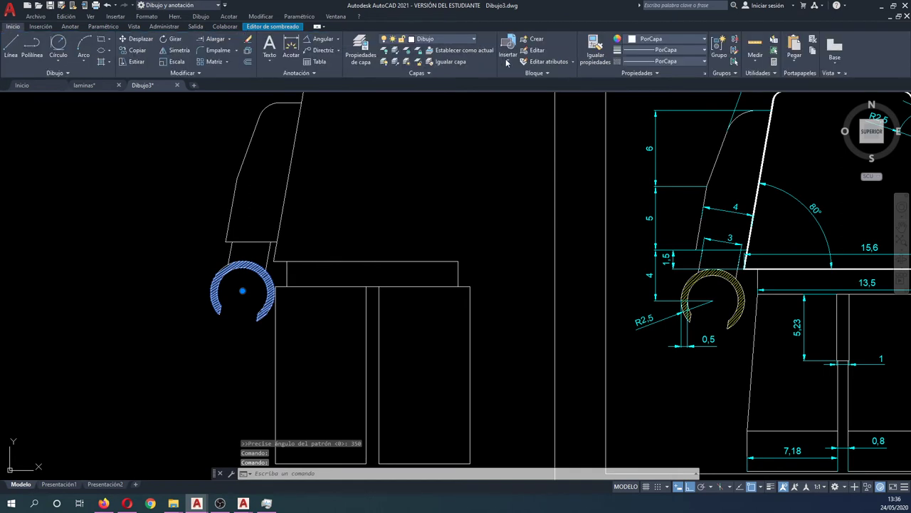
left_click(453, 39)
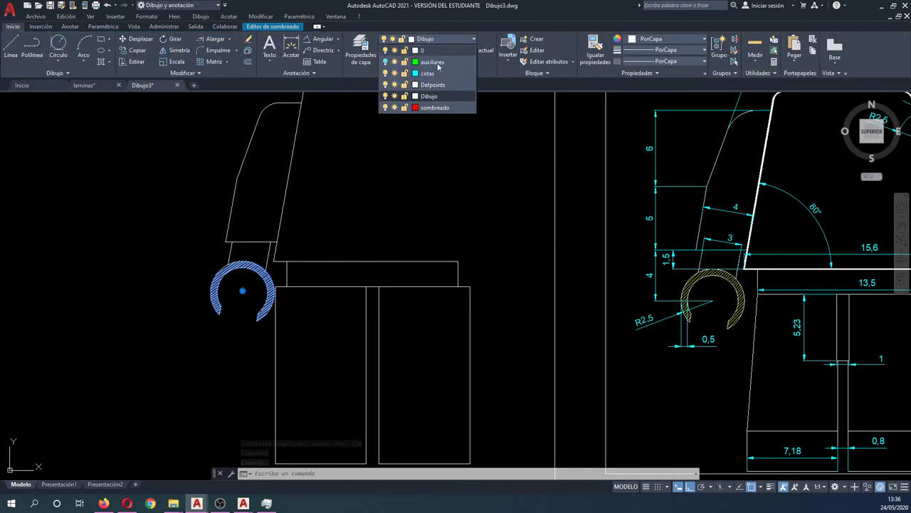
left_click(439, 107)
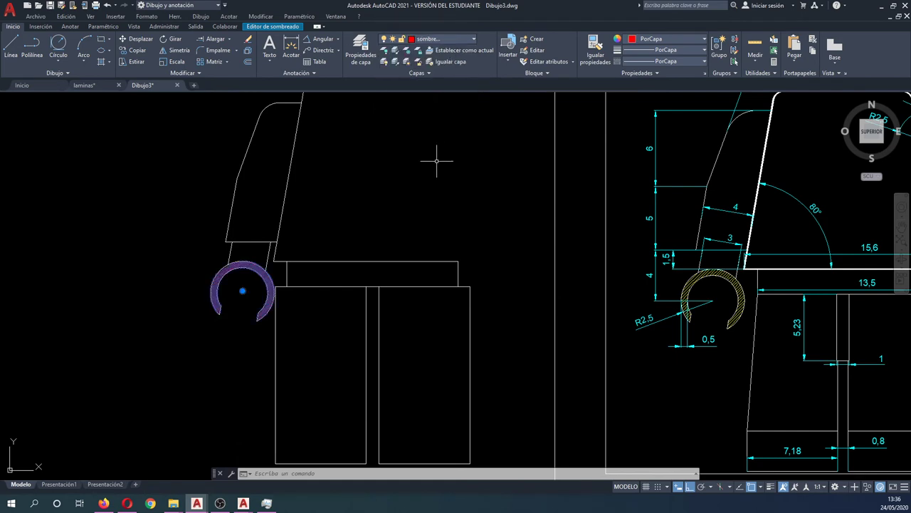
key("Escape")
key("Escape")
- Change the sombreado layer colour to yellow in Layer Properties
left_click(373, 53)
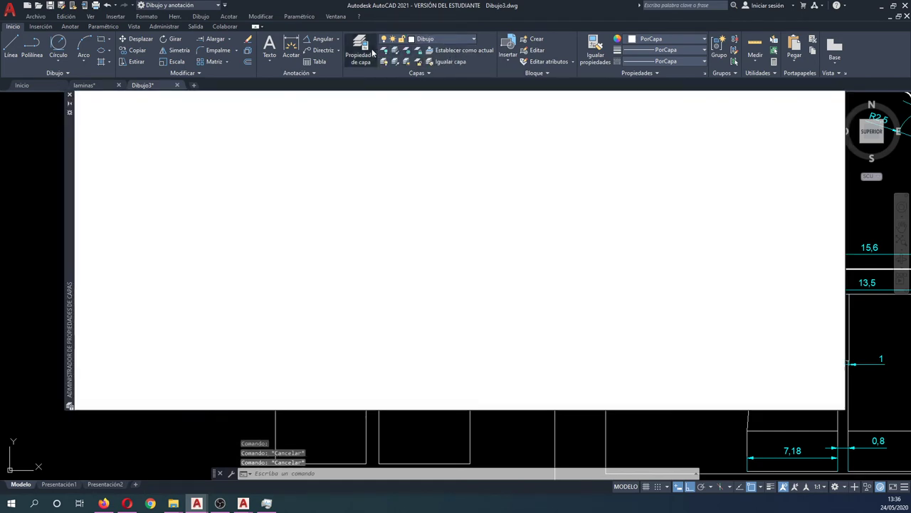
left_click(366, 174)
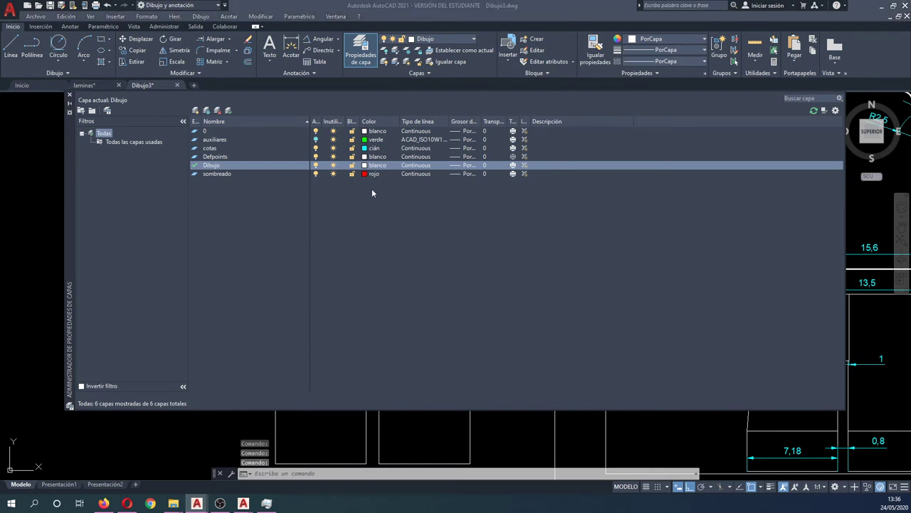
left_click(558, 308)
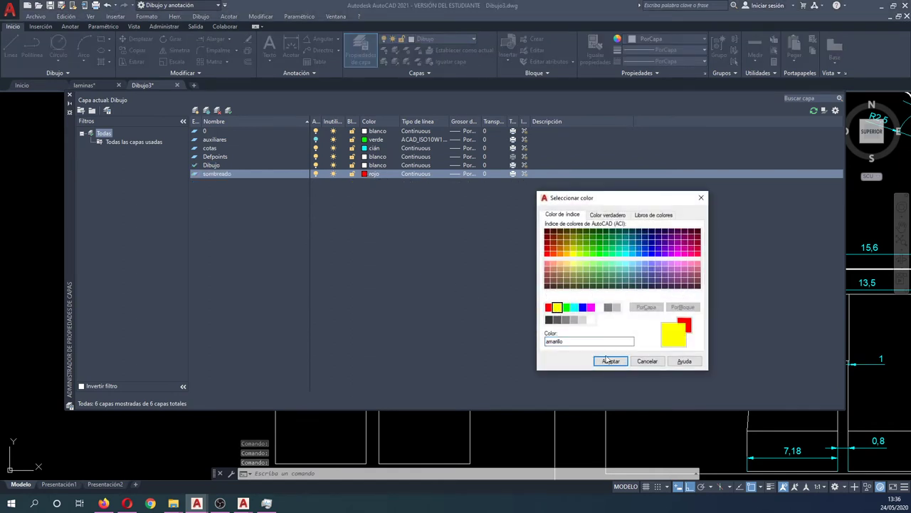
left_click(610, 362)
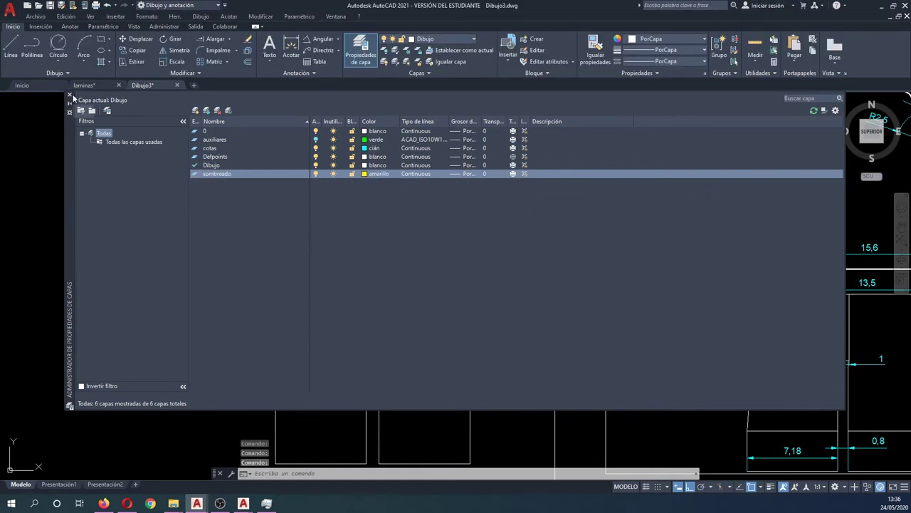
left_click(71, 95)
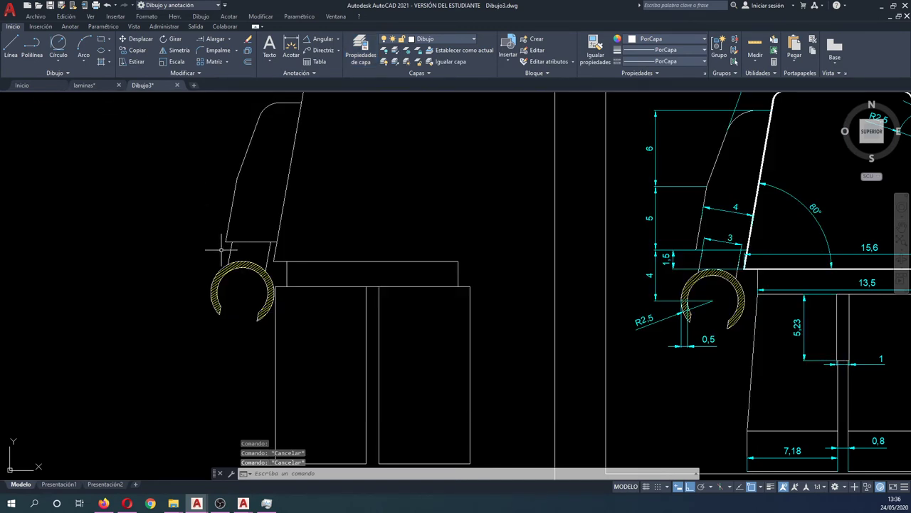
scroll(221, 249, "down", 2)
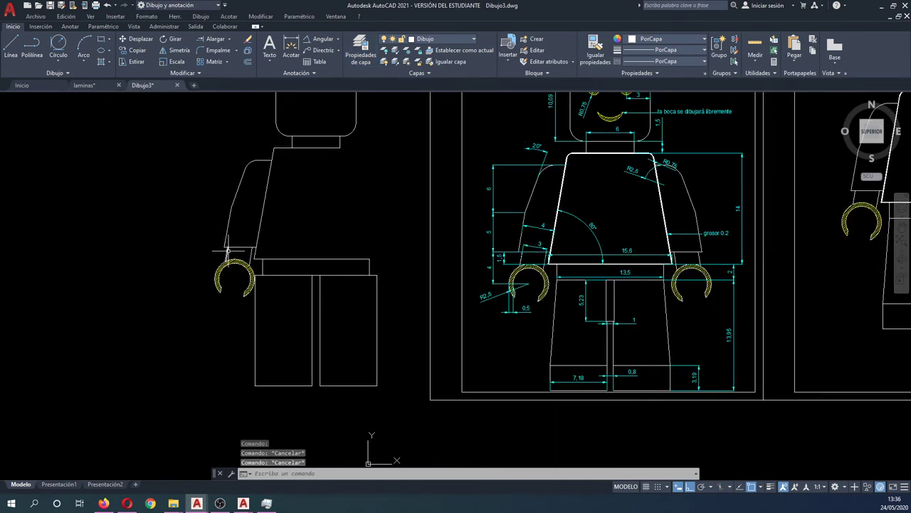
type("SA")
- Begin mirroring the left arm and hand, then cancel to redo the selection
key("Return")
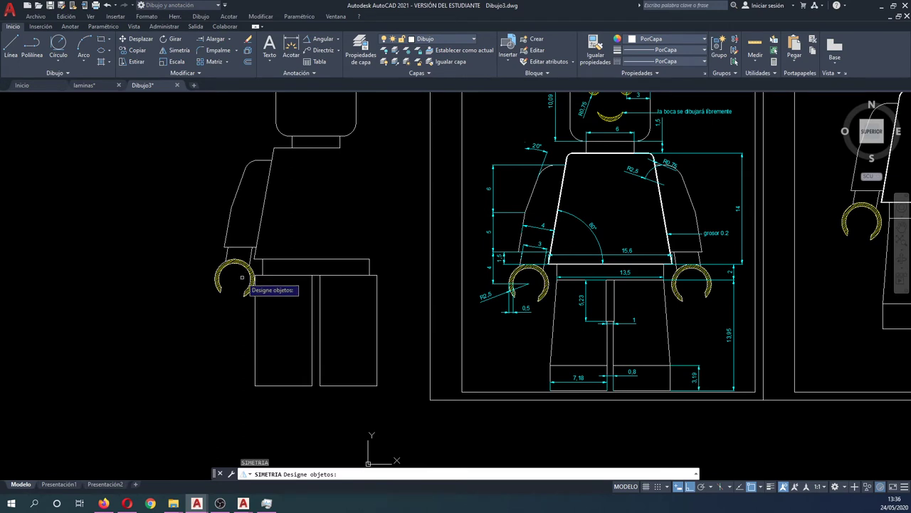
left_click(186, 162)
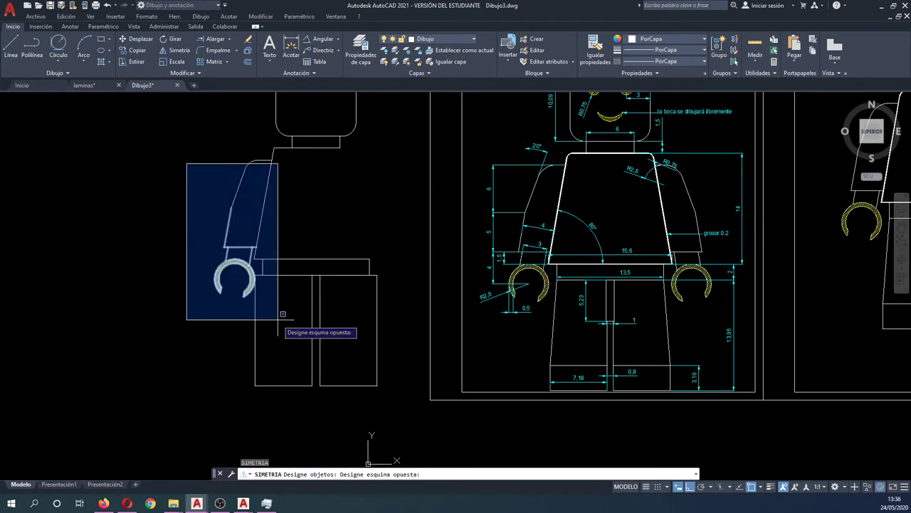
left_click(359, 338)
left_click(236, 226)
left_click(270, 175)
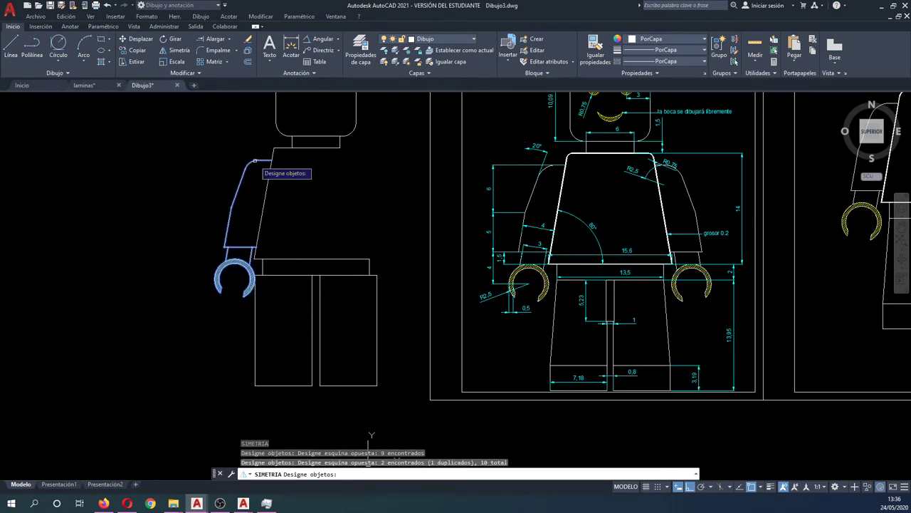
key("Return")
left_click(317, 148)
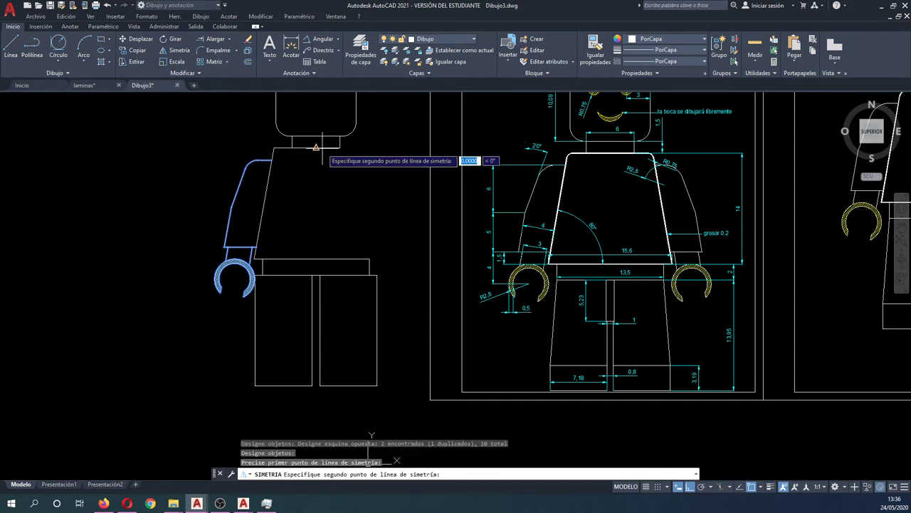
key("Escape")
- Mirror the upper arm, lower arm and hand about the torso's vertical centre line, keeping the originals
key("Return")
left_click(300, 205)
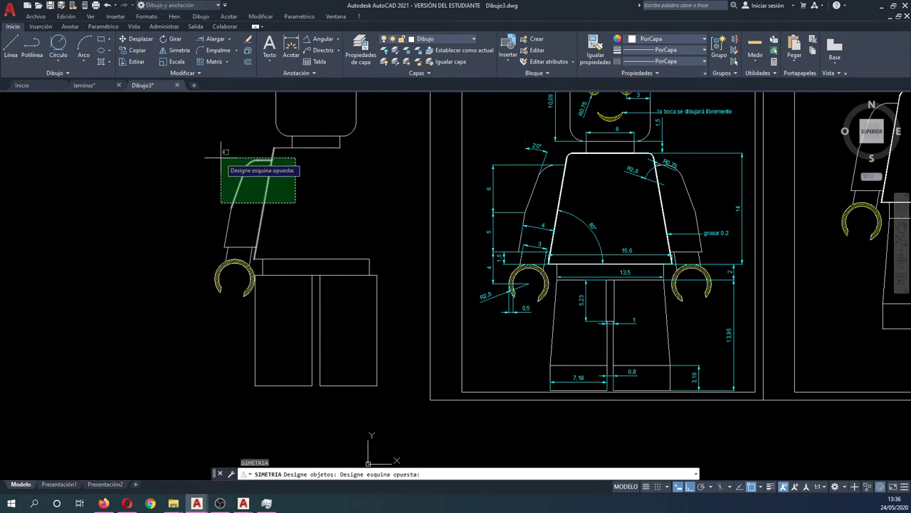
left_click(225, 149)
left_click(205, 225)
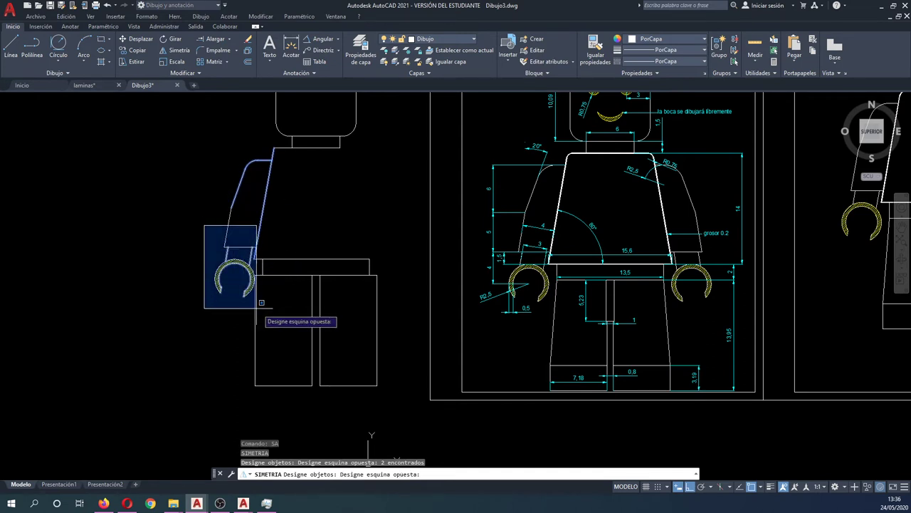
left_click(262, 314)
key("Return")
left_click(317, 149)
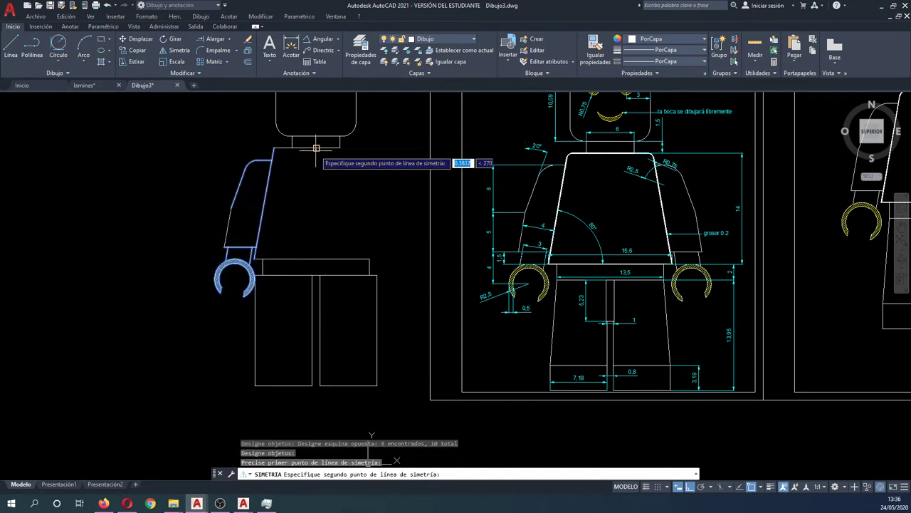
left_click(307, 191)
key("Return")
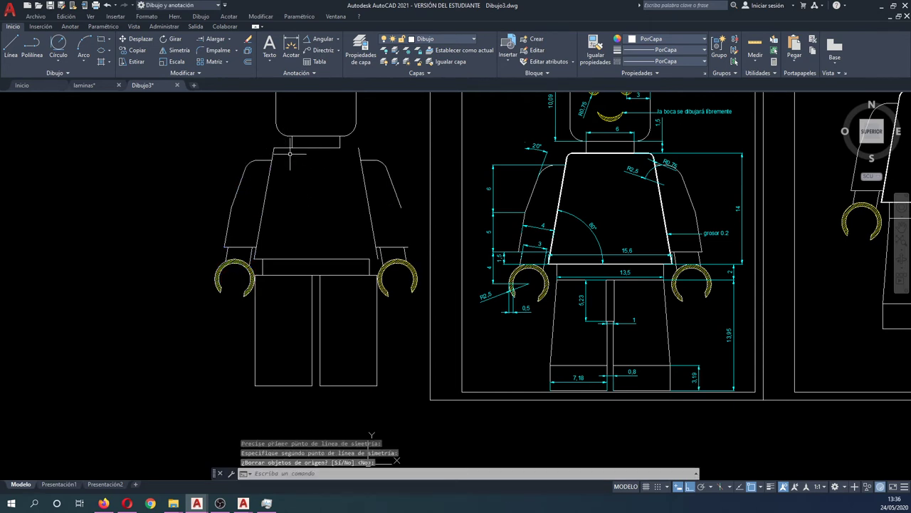
type("em")
key("Return")
left_click(289, 148)
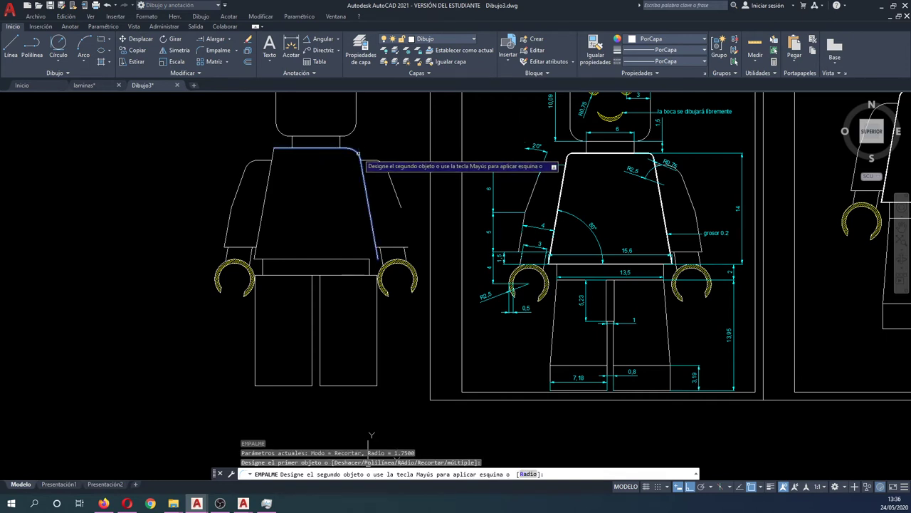
key("Escape")
scroll(345, 154, "up", 2)
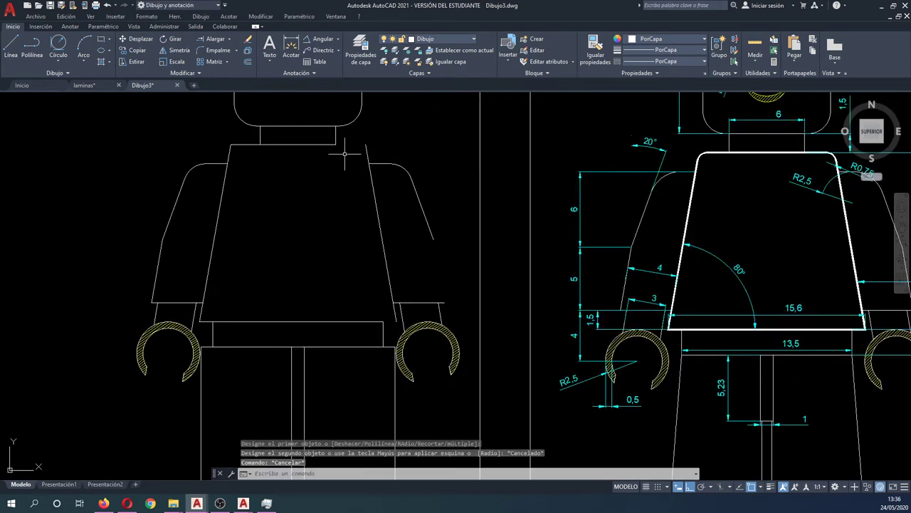
left_click(288, 145)
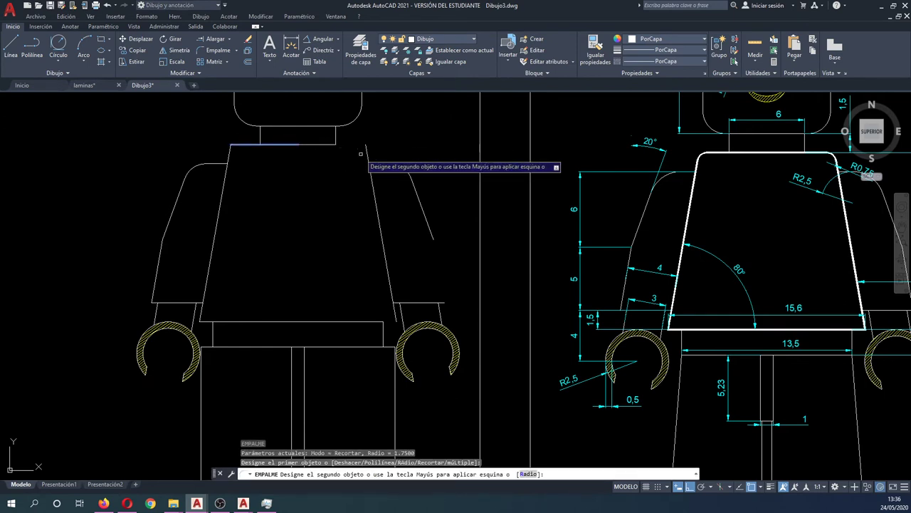
key("Escape")
key("Escape")
type("A")
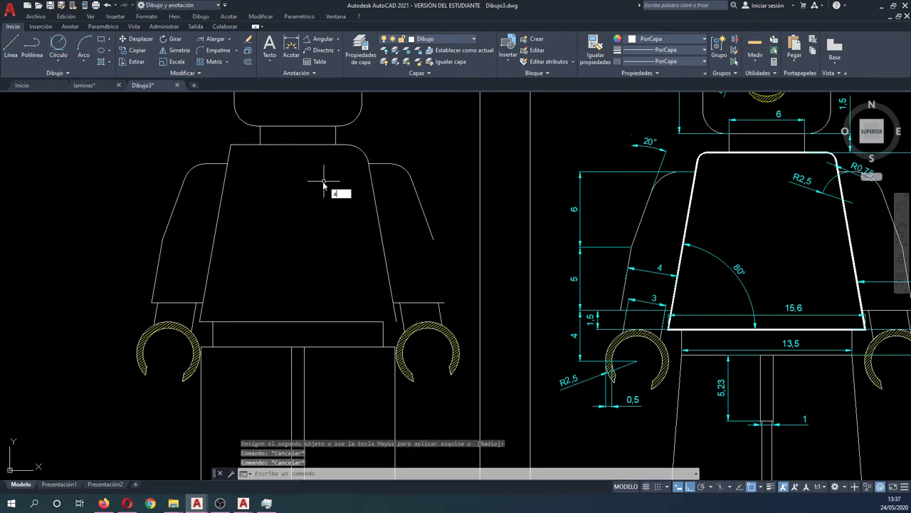
key("Escape")
- Mirror the left arm's outer edge about the vertical centre line, keeping the original
key("Return")
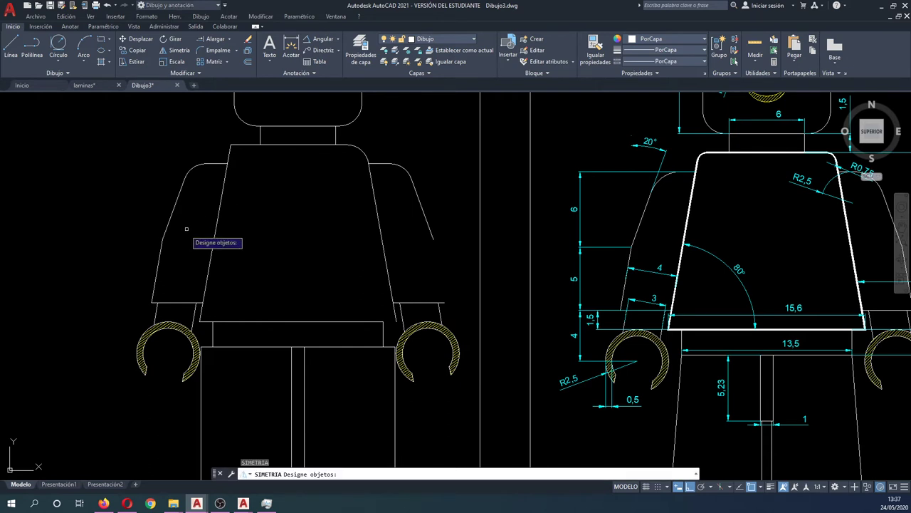
left_click(173, 264)
left_click(153, 259)
key("Return")
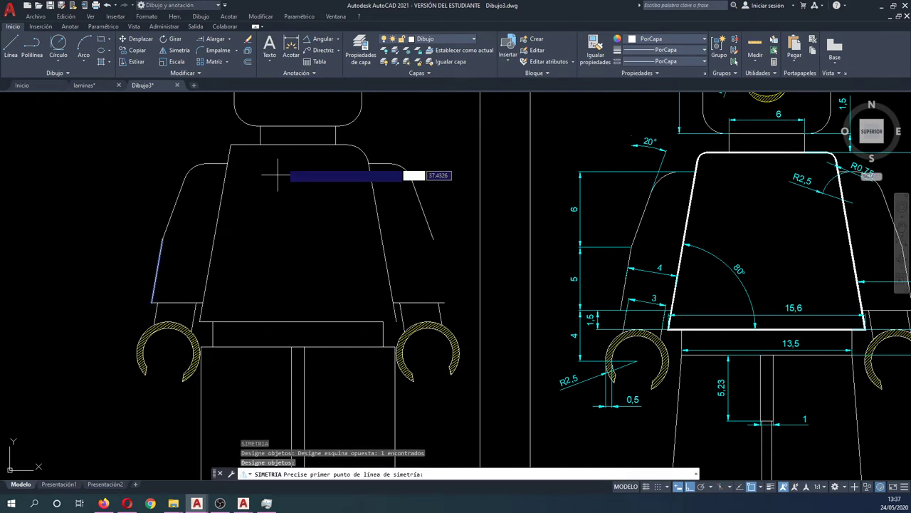
left_click(299, 124)
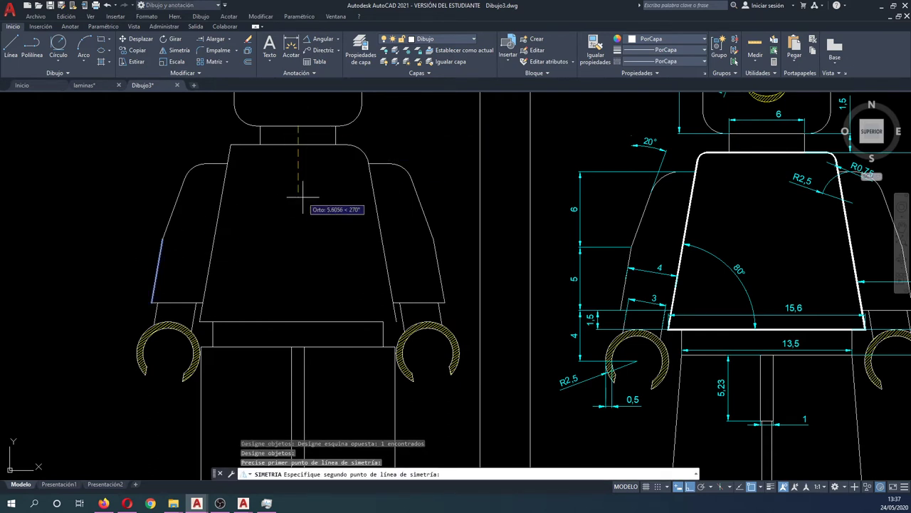
left_click(301, 213)
key("Return")
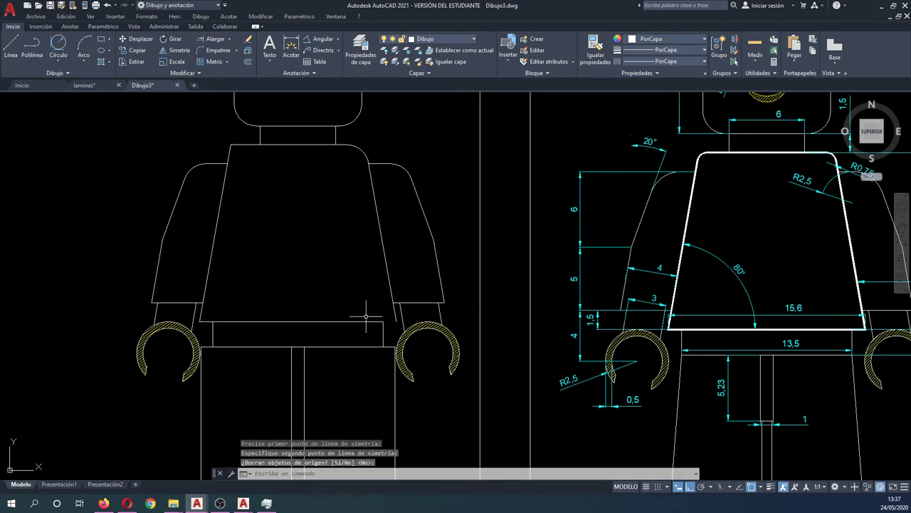
type("sa")
- Mirror the left half of the torso's bottom edge to the right side
key("Return")
scroll(242, 326, "up", 2)
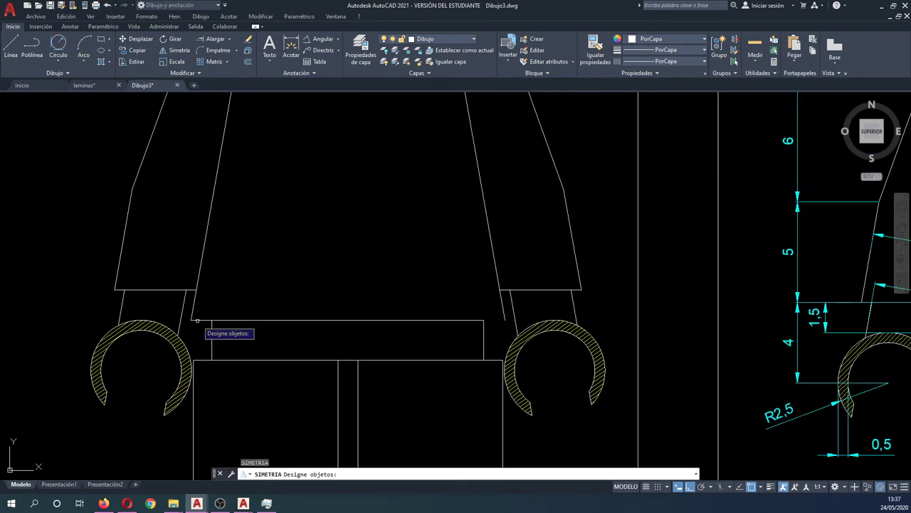
left_click(201, 320)
key("Return")
left_click(348, 320)
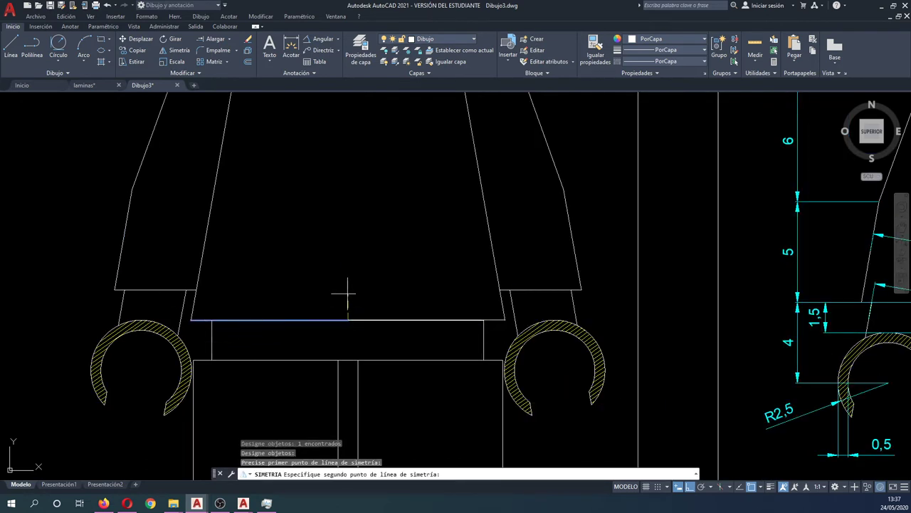
left_click(352, 243)
key("Return")
scroll(373, 274, "down", 4)
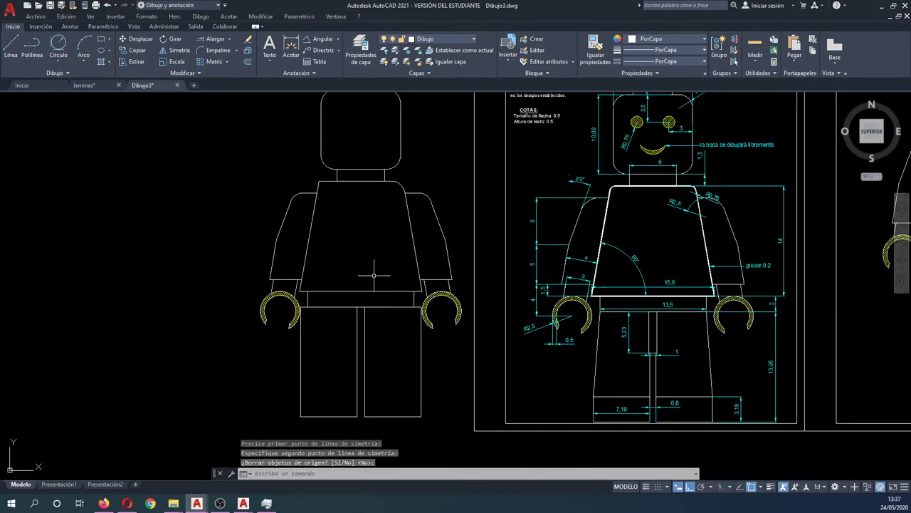
scroll(702, 190, "up", 4)
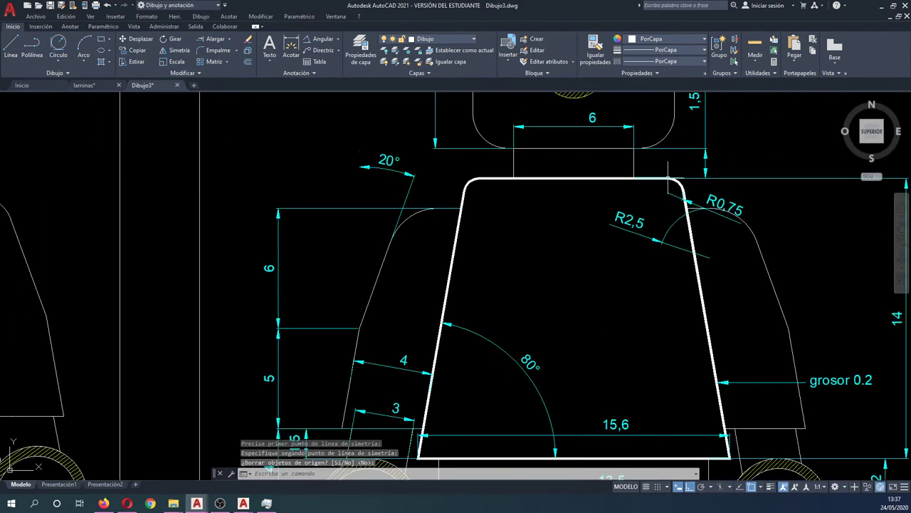
scroll(699, 217, "down", 2)
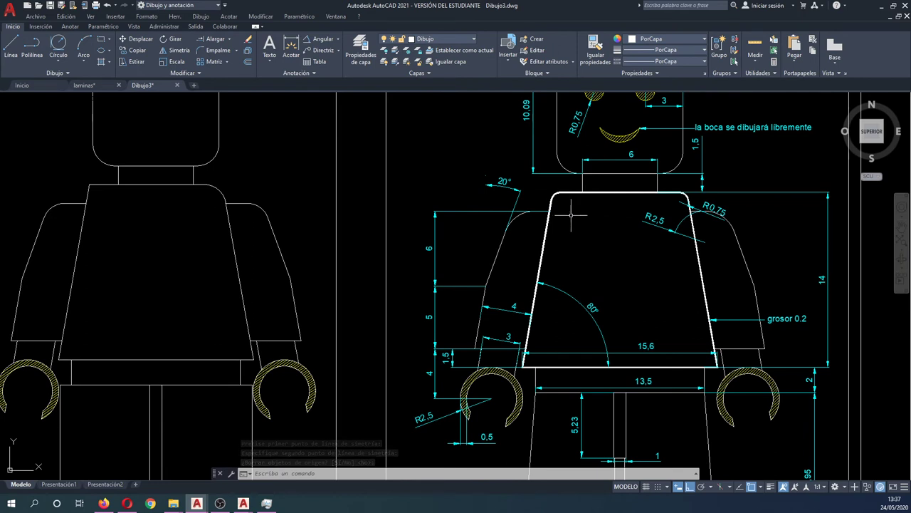
- Start a fillet and set its radius to 0.75
left_click(214, 50)
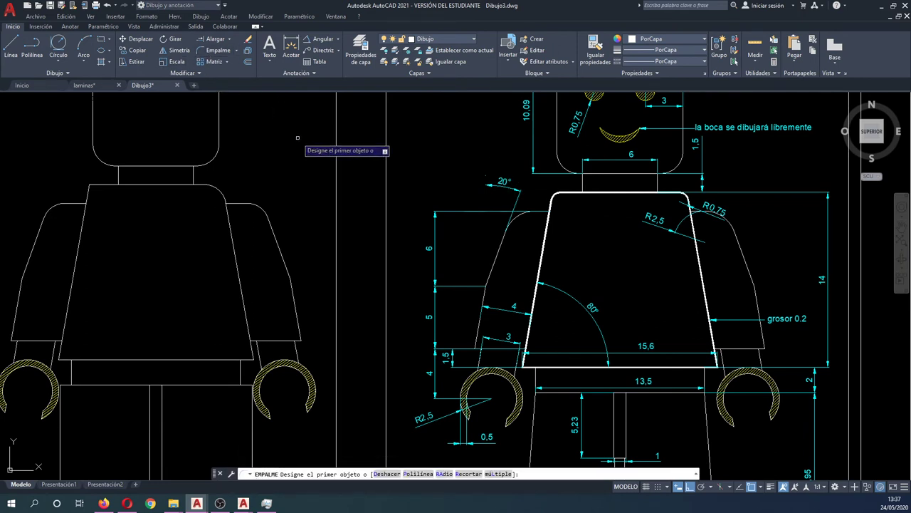
type("0.7")
key("Escape")
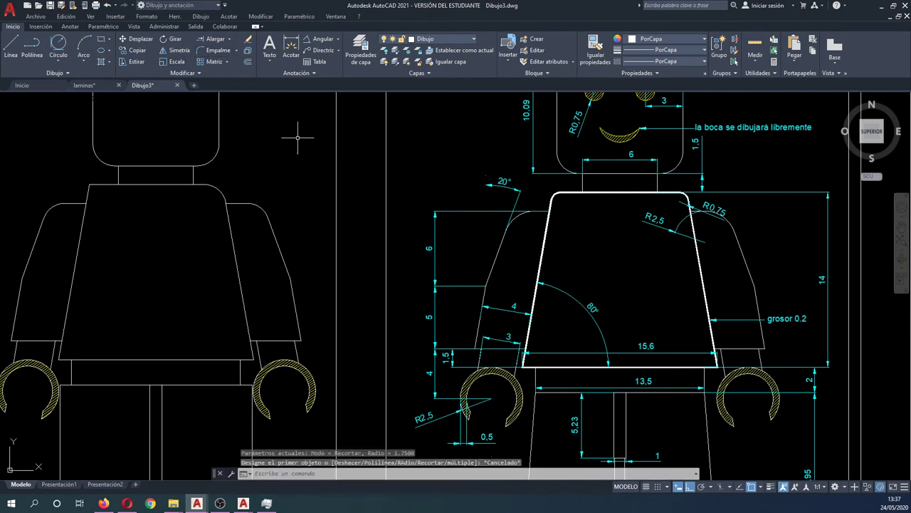
left_click(214, 49)
type("a")
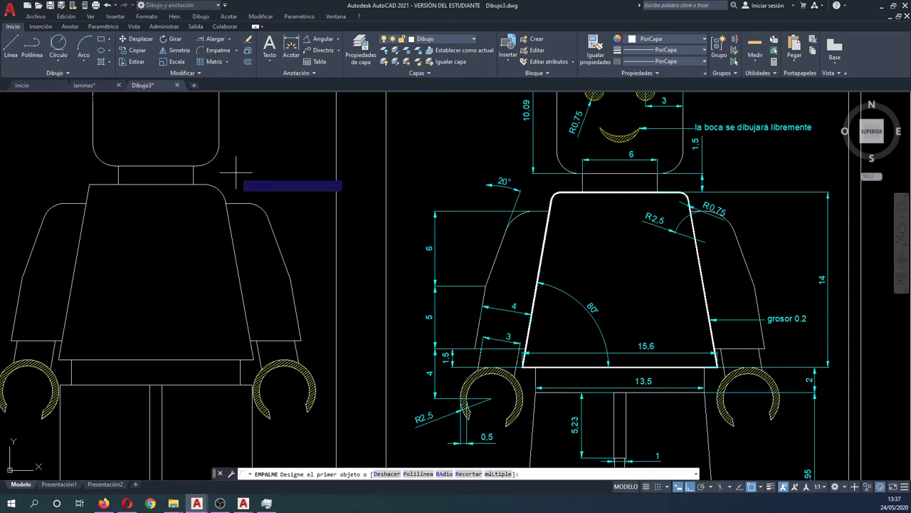
key("Return")
type("0.75")
key("Return")
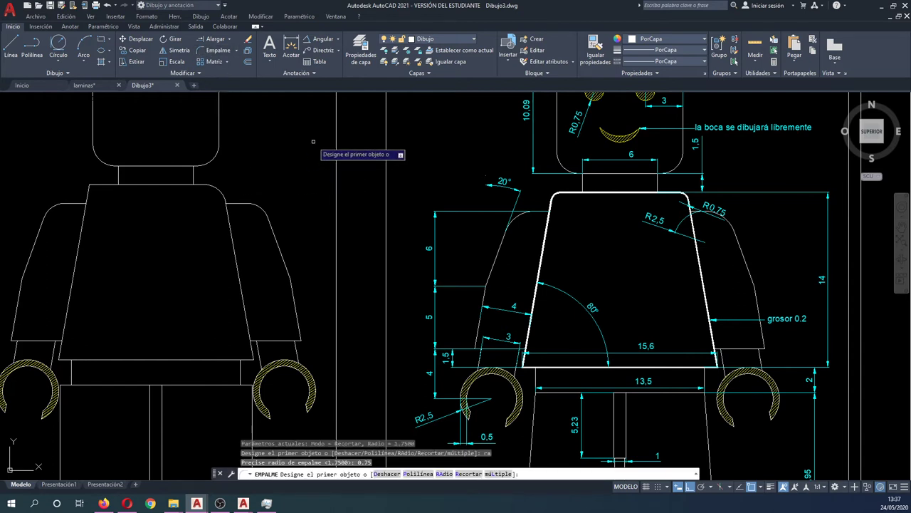
- Fillet the torso's top-right and top-left corners, then bring the whole figure back into view
scroll(202, 182, "up", 2)
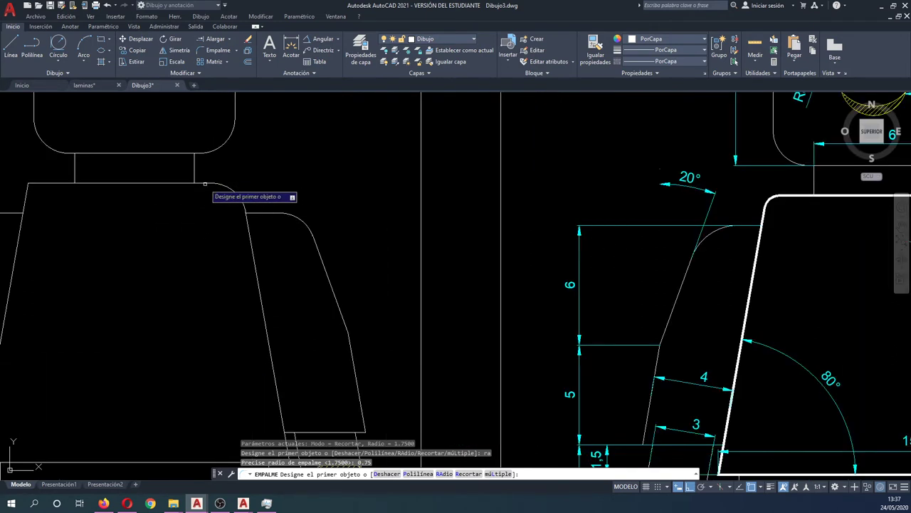
left_click(205, 183)
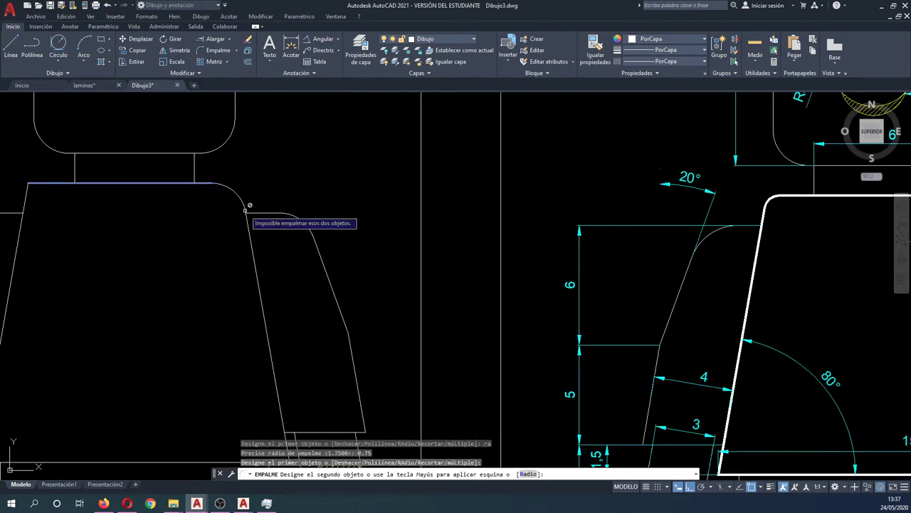
left_click(246, 214)
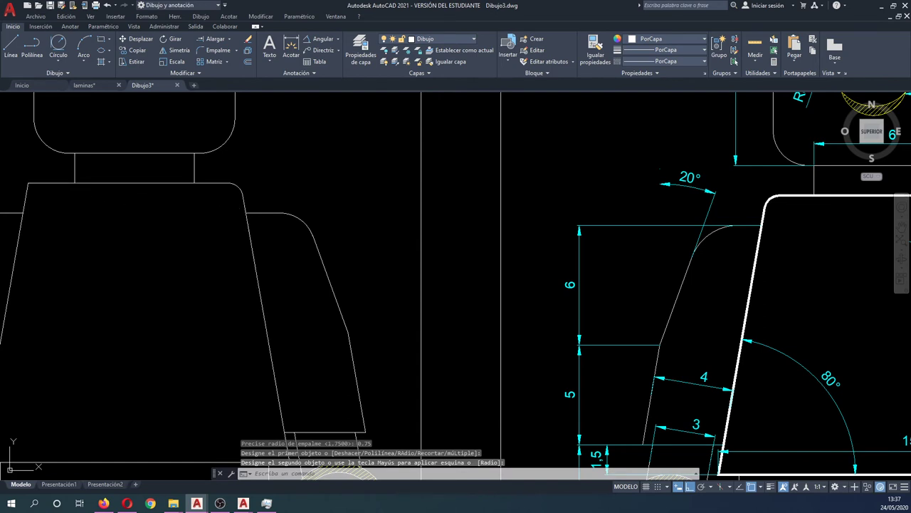
key("Return")
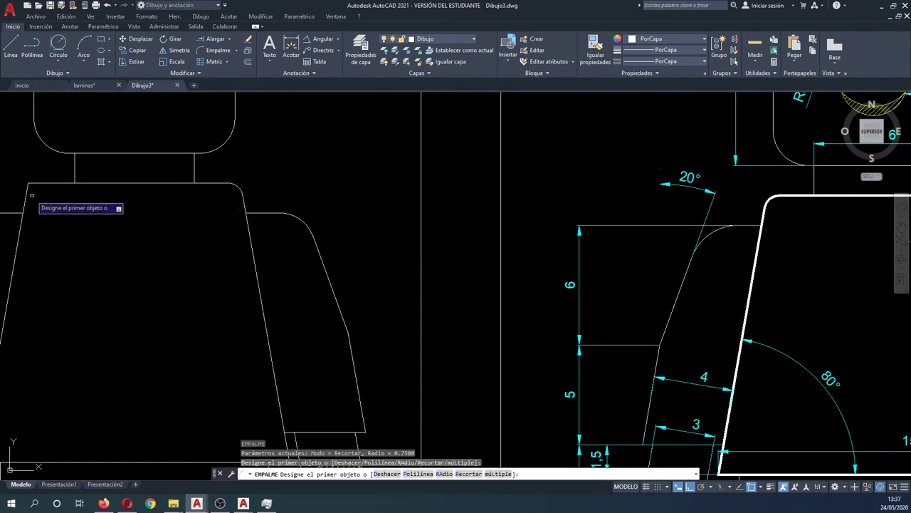
left_click(25, 188)
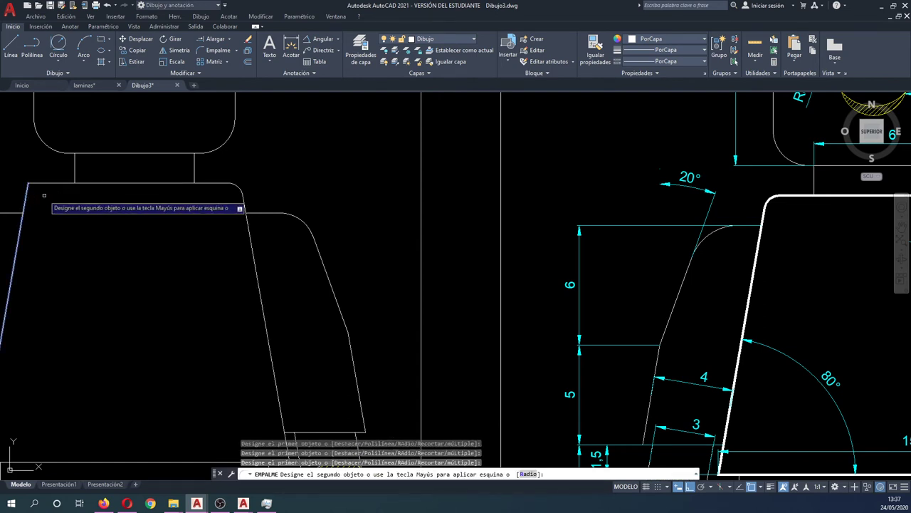
left_click(53, 185)
scroll(214, 230, "down", 2)
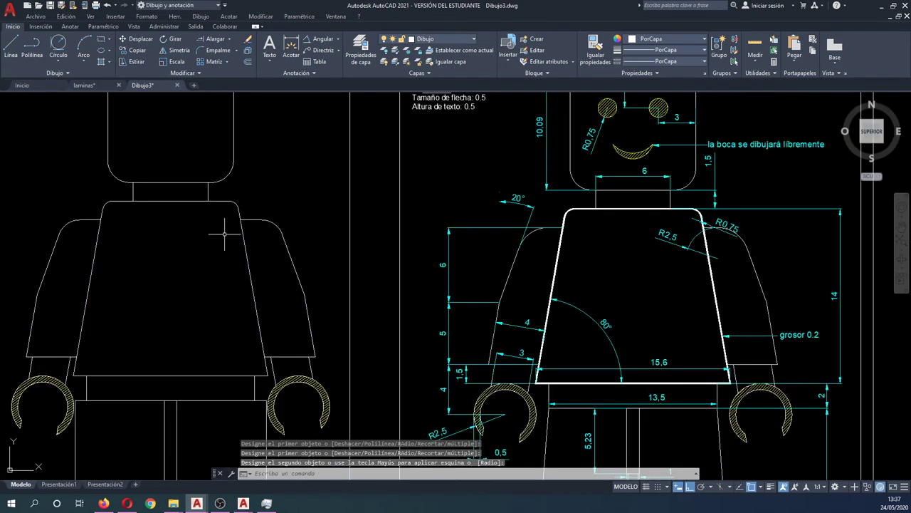
middle_click_drag(192, 245, 230, 247)
- Join the torso outline and its bottom segments into one polyline with EDITPOL
key("Escape")
key("Escape")
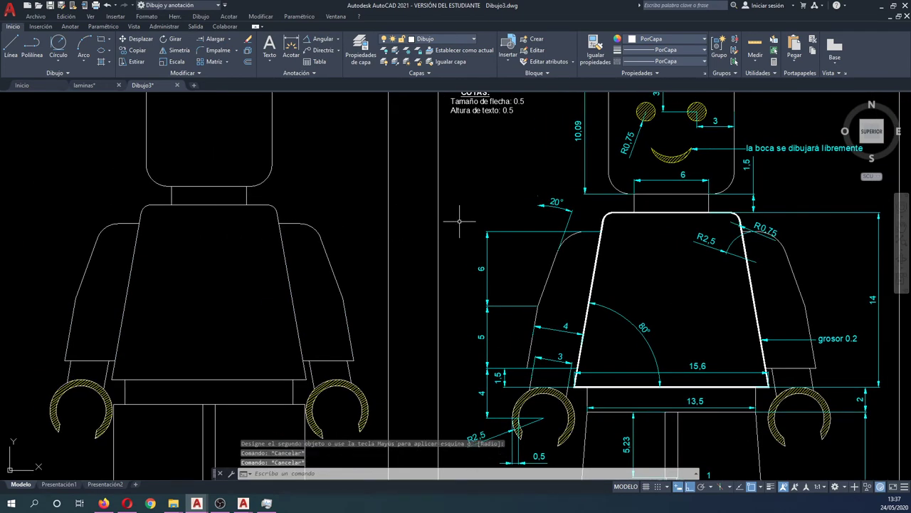
type("editpol")
key("Return")
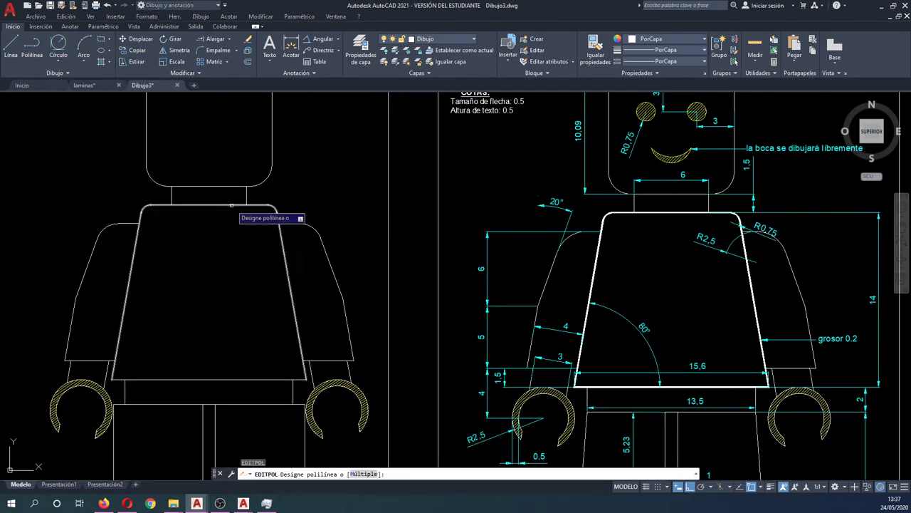
left_click(234, 206)
left_click(257, 243)
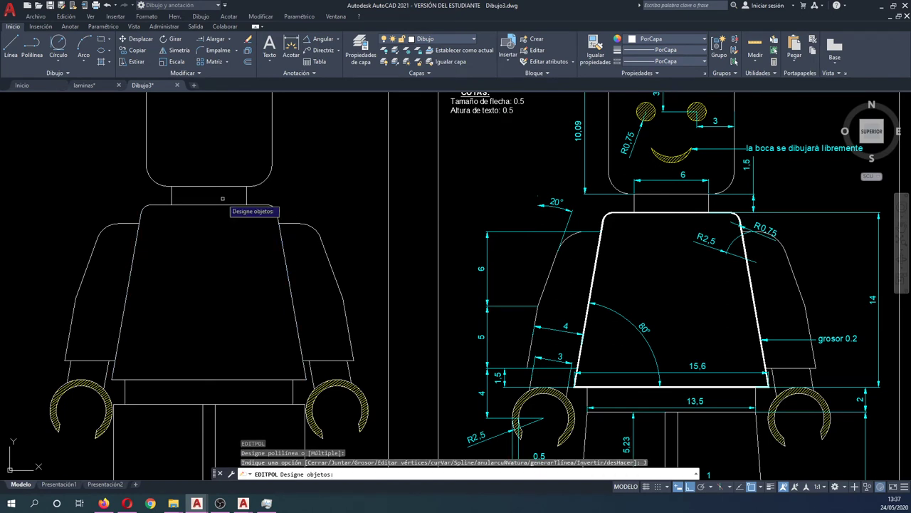
left_click(223, 204)
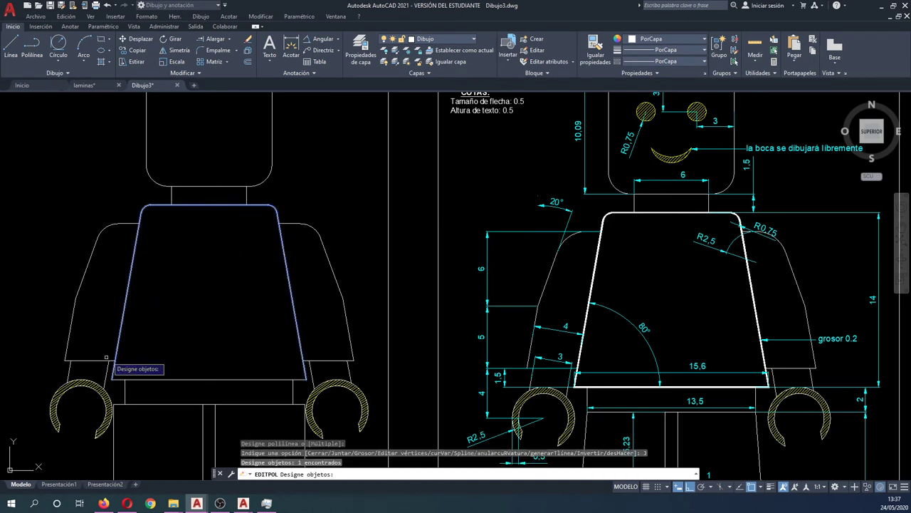
left_click(120, 380)
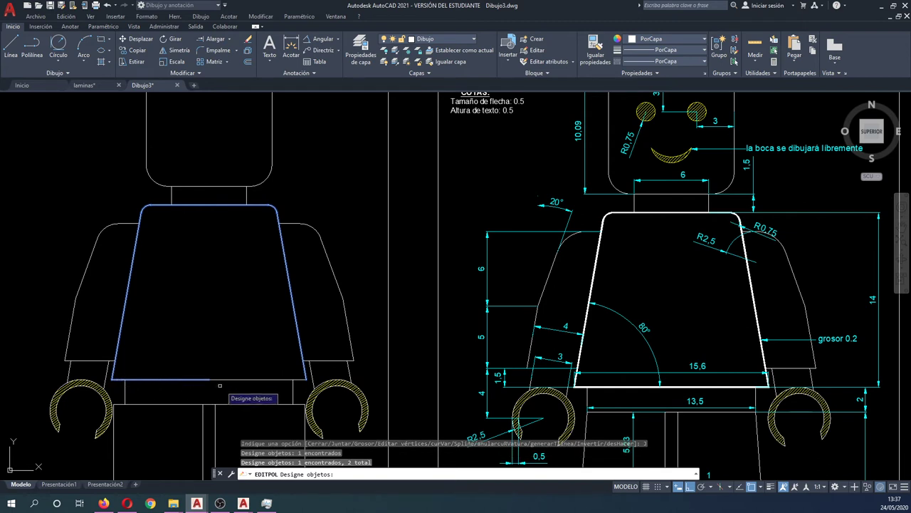
left_click(233, 380)
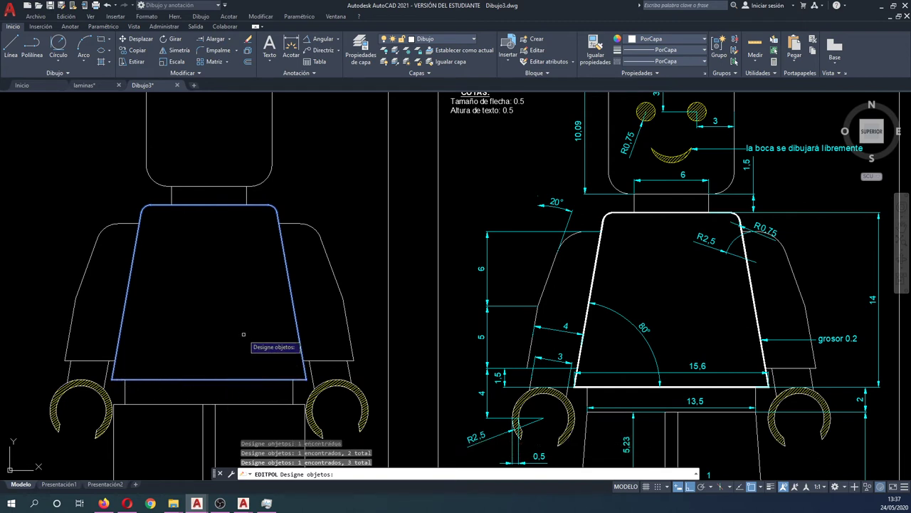
key("Return")
- Give the joined torso polyline a width of 0.2
left_click(270, 378)
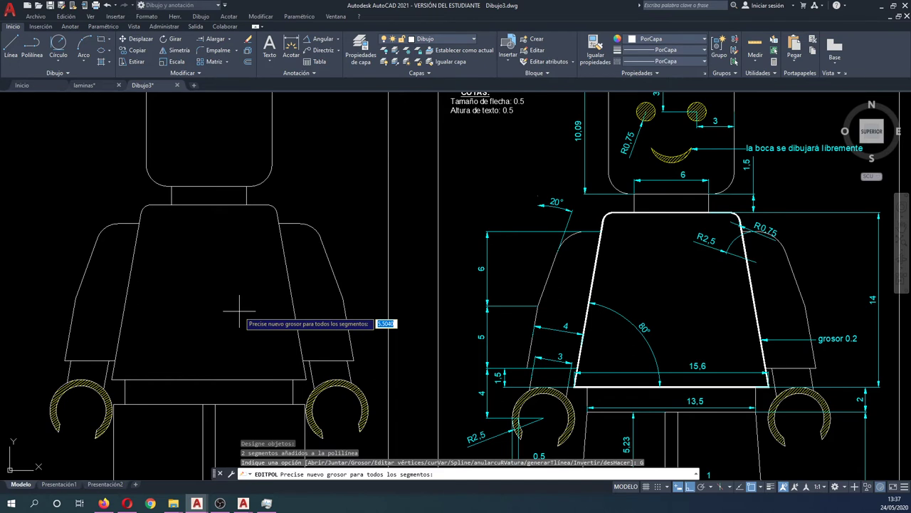
type("2")
key("Return")
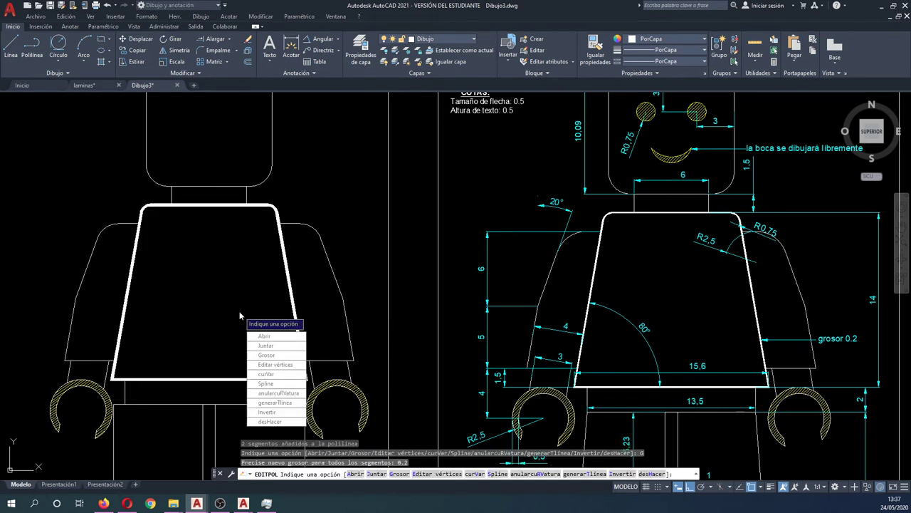
key("Escape")
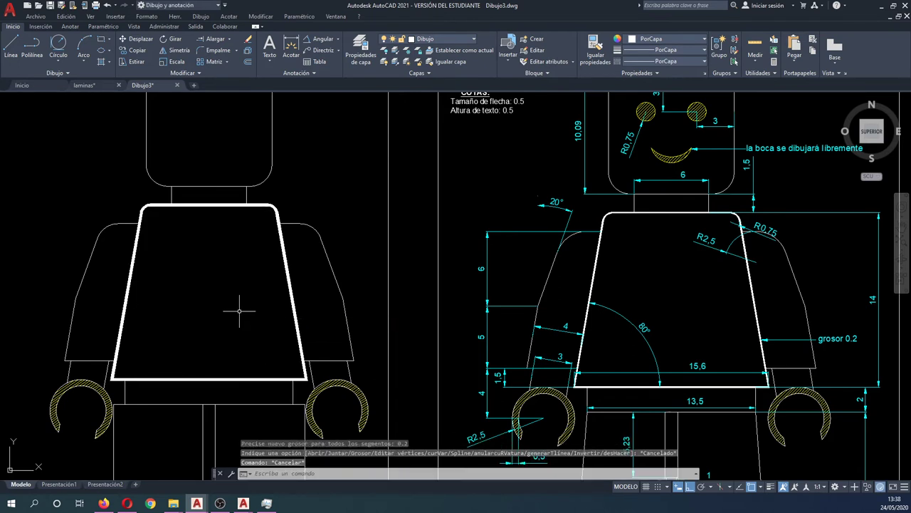
scroll(285, 304, "down", 2)
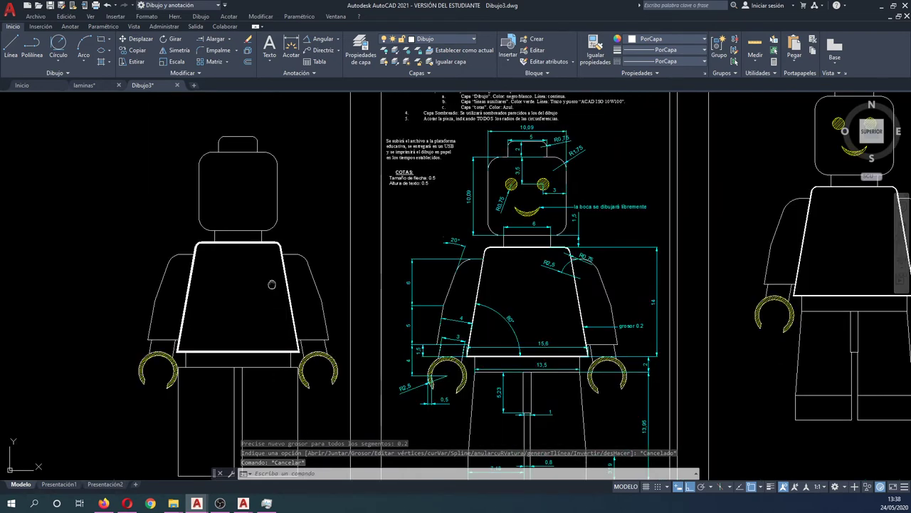
middle_click_drag(270, 284, 277, 291)
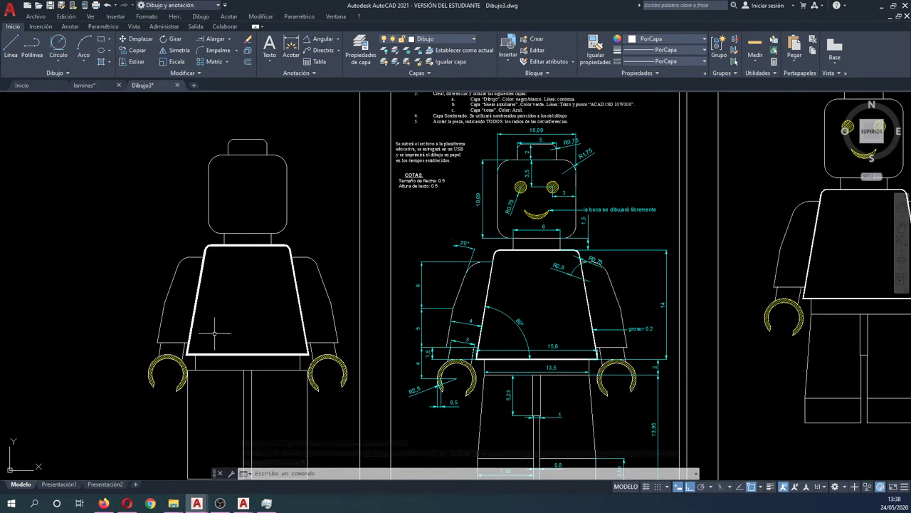
middle_click_drag(223, 308, 248, 314)
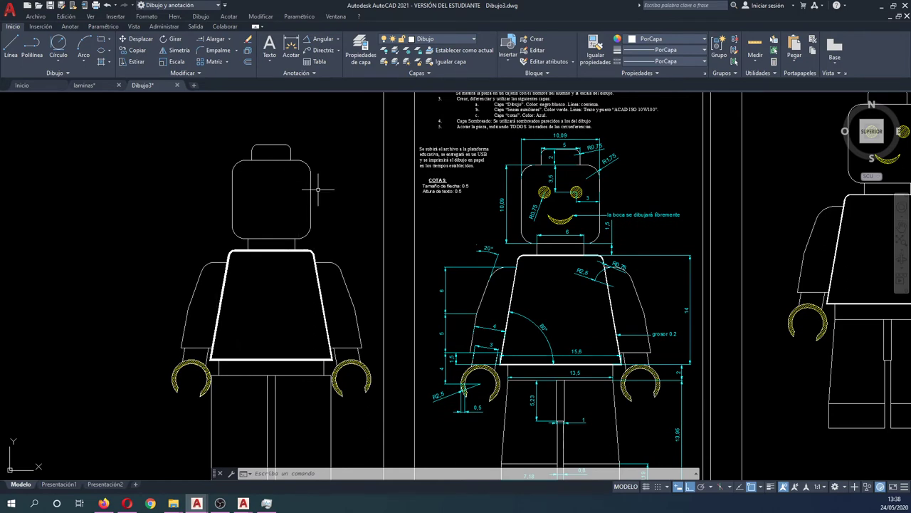
scroll(318, 189, "up", 2)
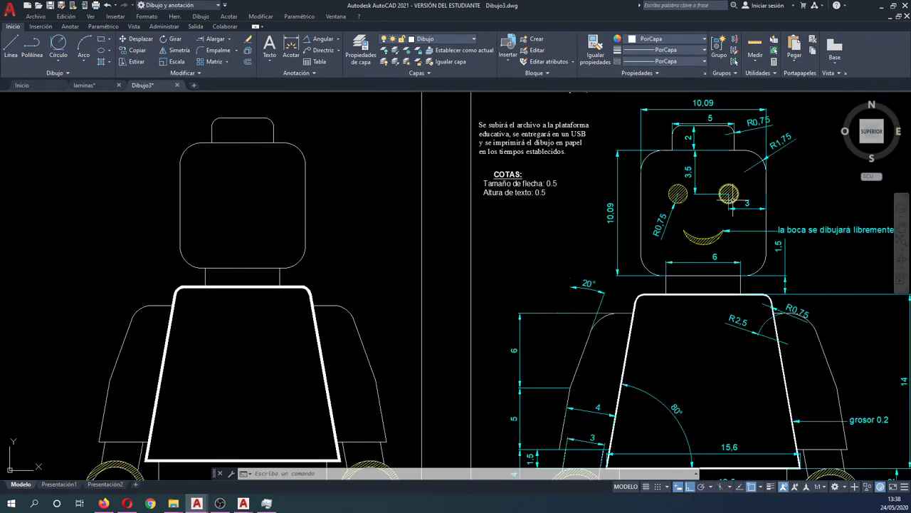
scroll(733, 199, "up", 2)
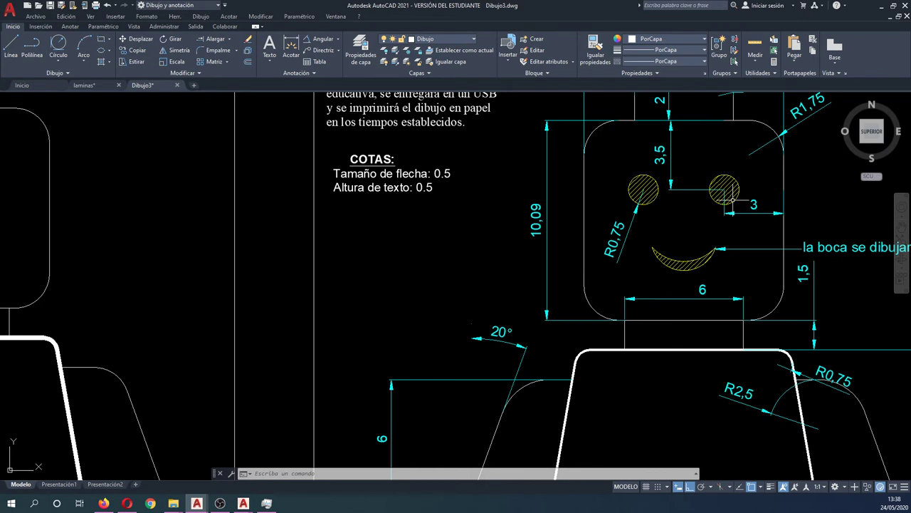
scroll(669, 206, "down", 2)
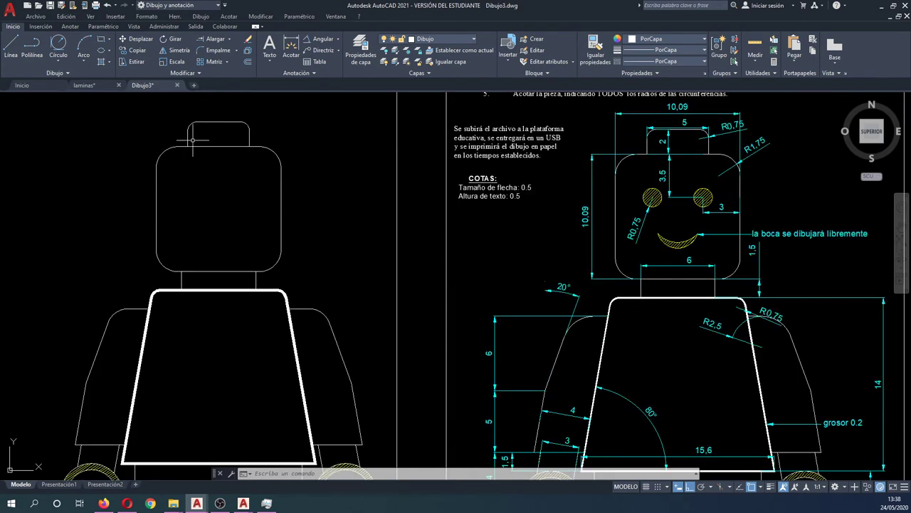
- Move the horizontal guide line near the head 3.5 units down
left_click(55, 73)
left_click(32, 84)
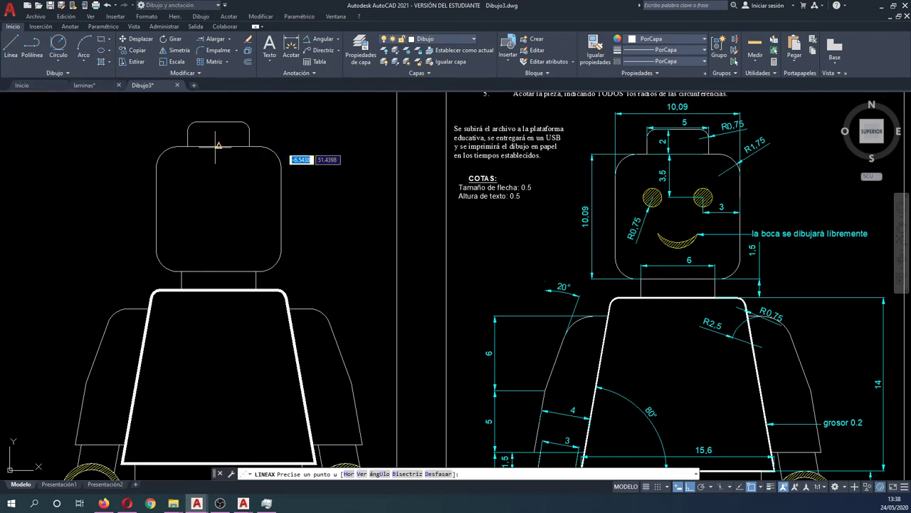
key("Escape")
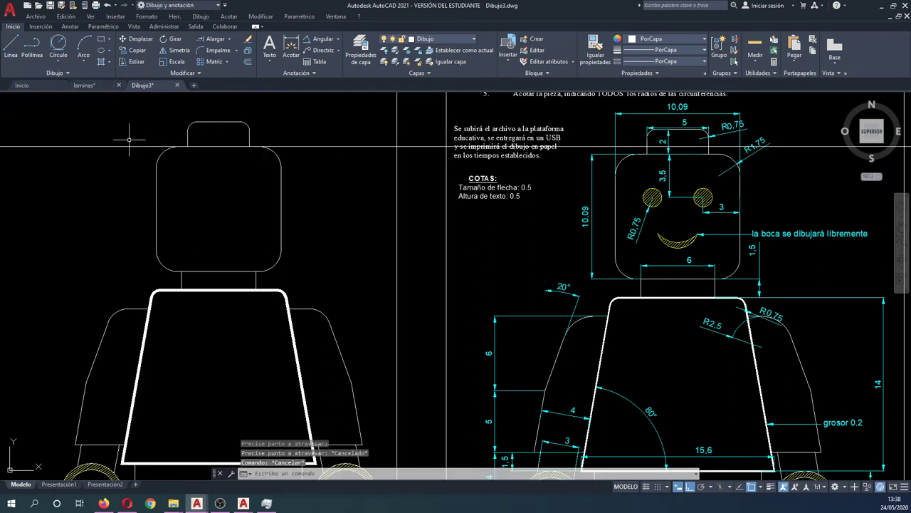
type("d")
key("Return")
left_click(119, 129)
left_click(107, 163)
key("Return")
left_click(109, 184)
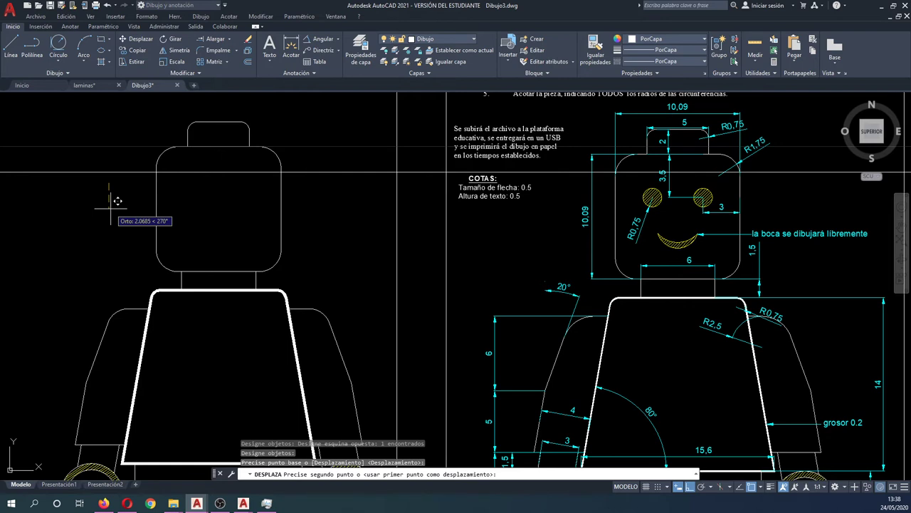
type("3.5")
key("Return")
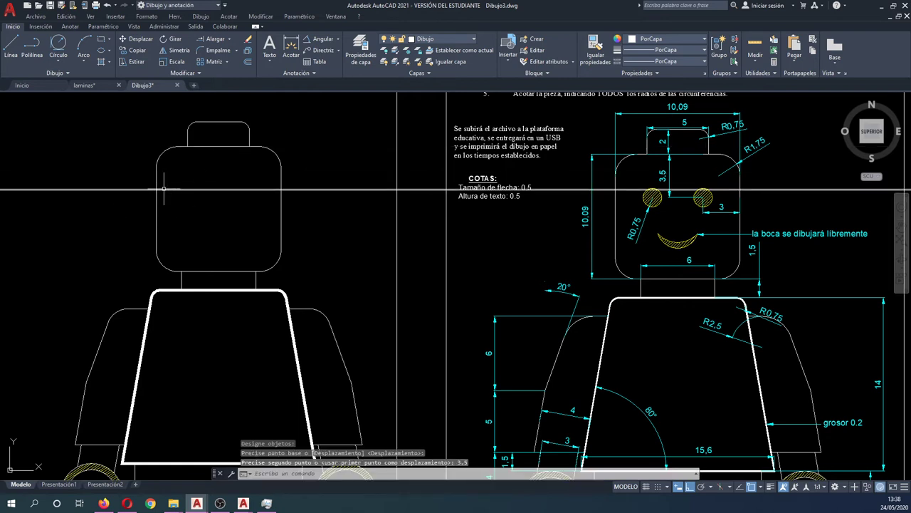
- Draw a vertical polyline down from the head's top centre
type("pl")
key("Return")
left_click(218, 148)
left_click(217, 213)
key("Escape")
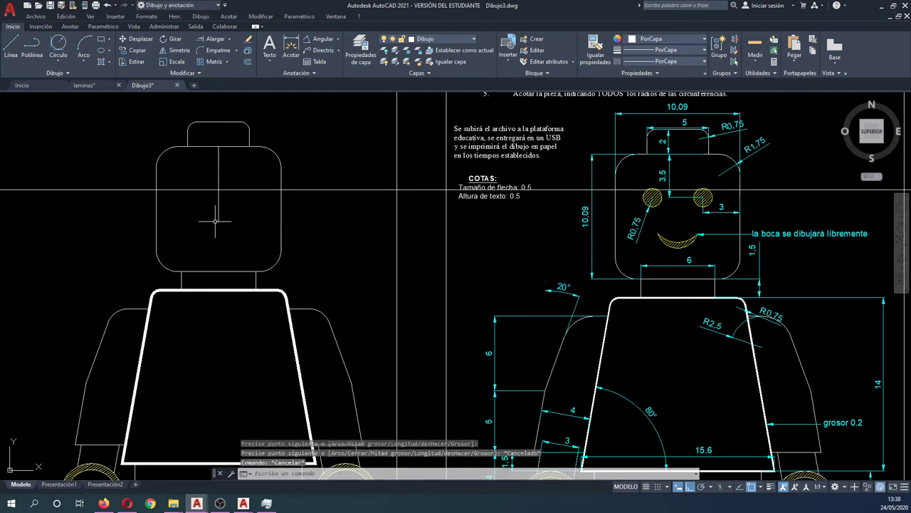
- Abandon a move of the head's vertical line and delete that line instead
type("m")
key("Return")
left_click(231, 214)
left_click(206, 188)
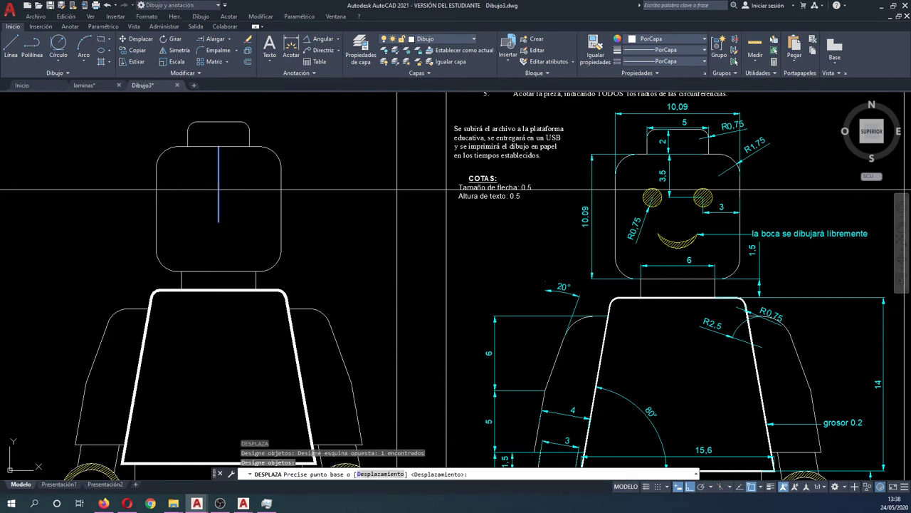
key("Return")
left_click(206, 236)
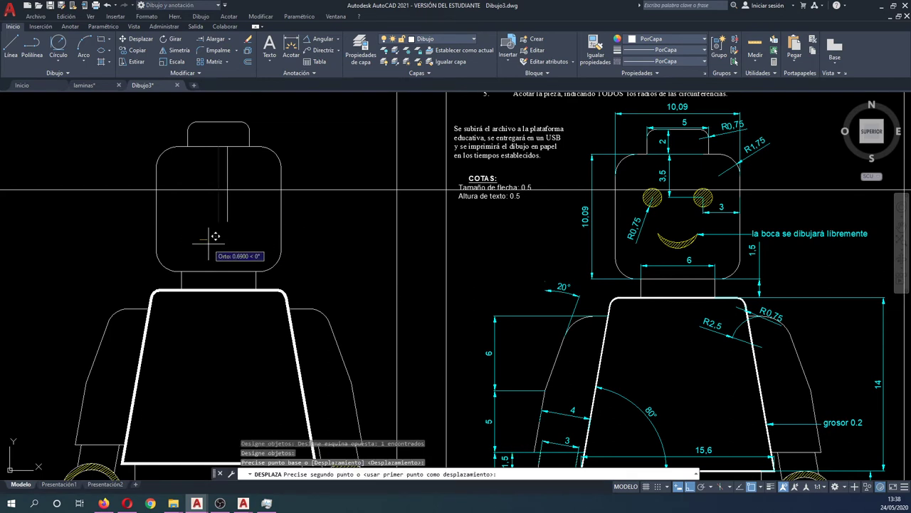
key("Escape")
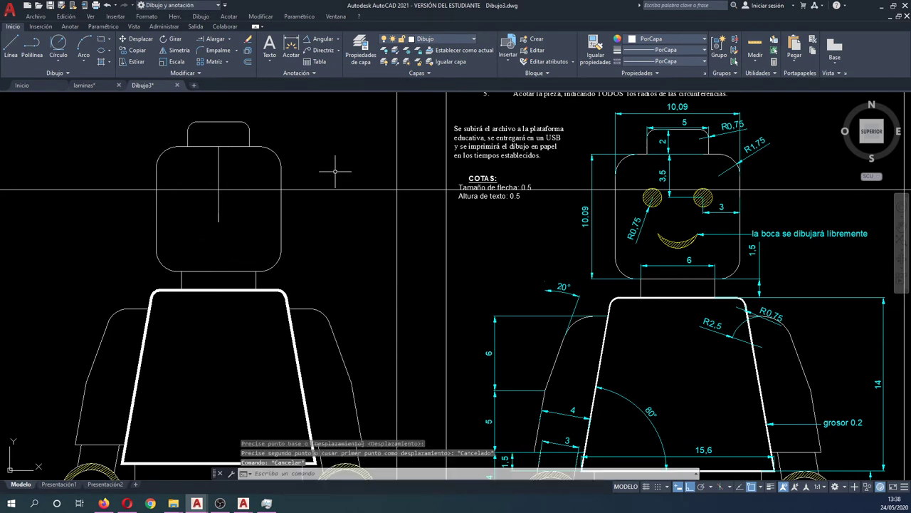
left_click(204, 207)
left_click(225, 221)
left_click(226, 222)
left_click(209, 213)
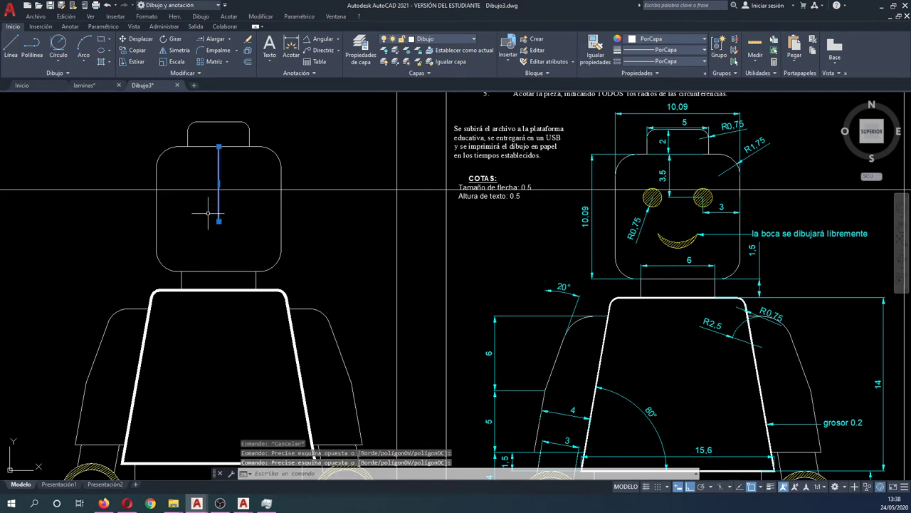
key("Delete")
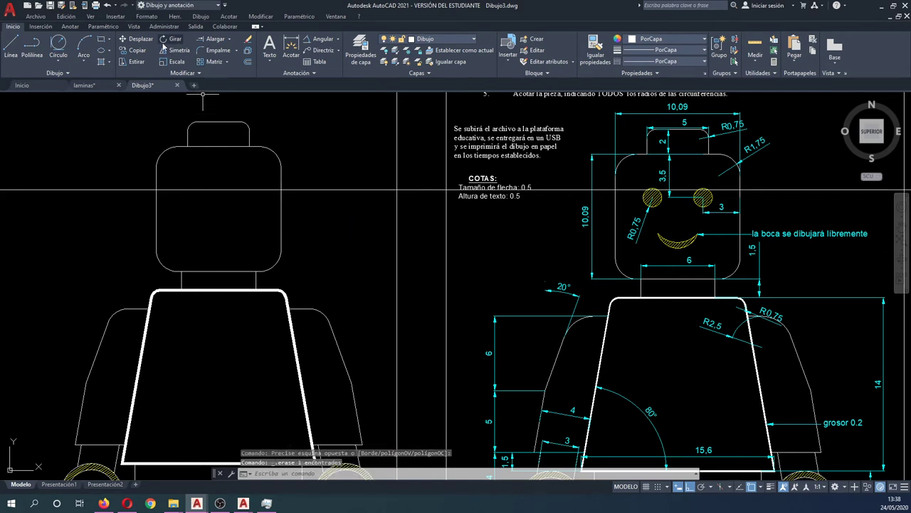
- Place a vertical construction line through the head and move it 3 units left
left_click(68, 72)
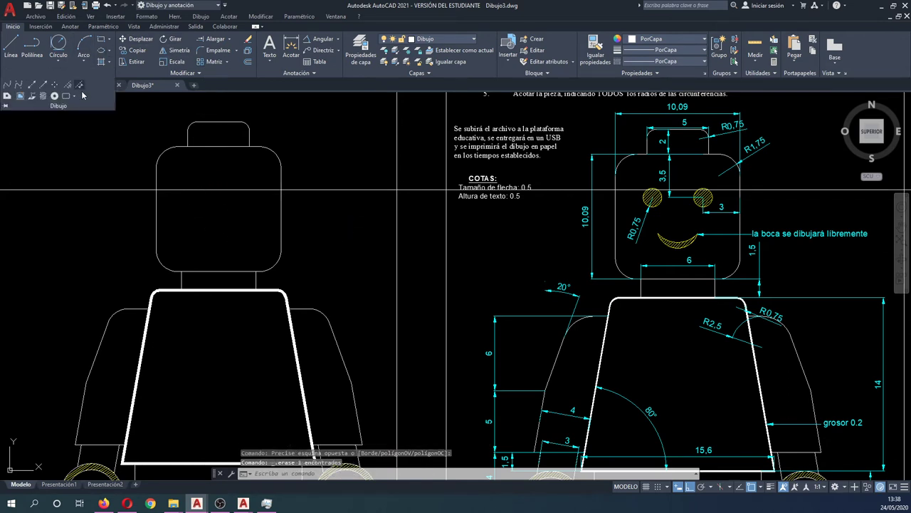
left_click(31, 85)
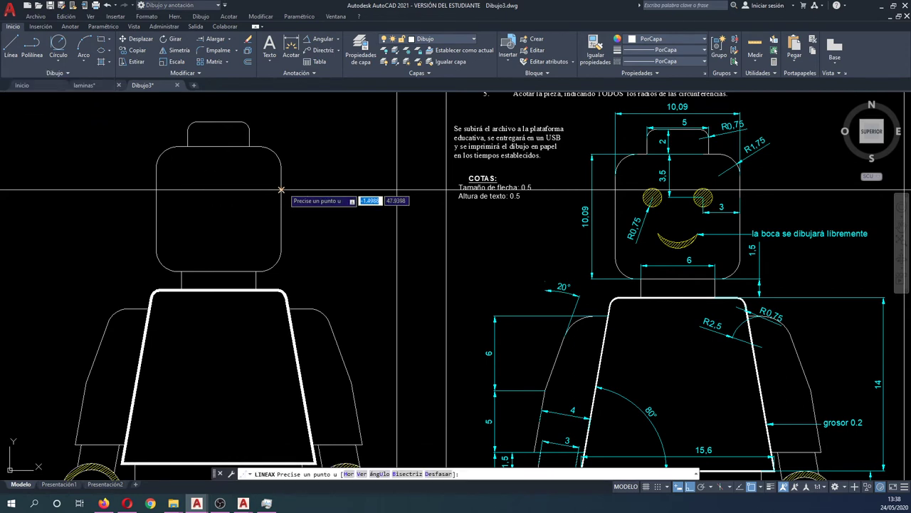
left_click(282, 190)
left_click(273, 127)
key("Return")
type("d")
key("Return")
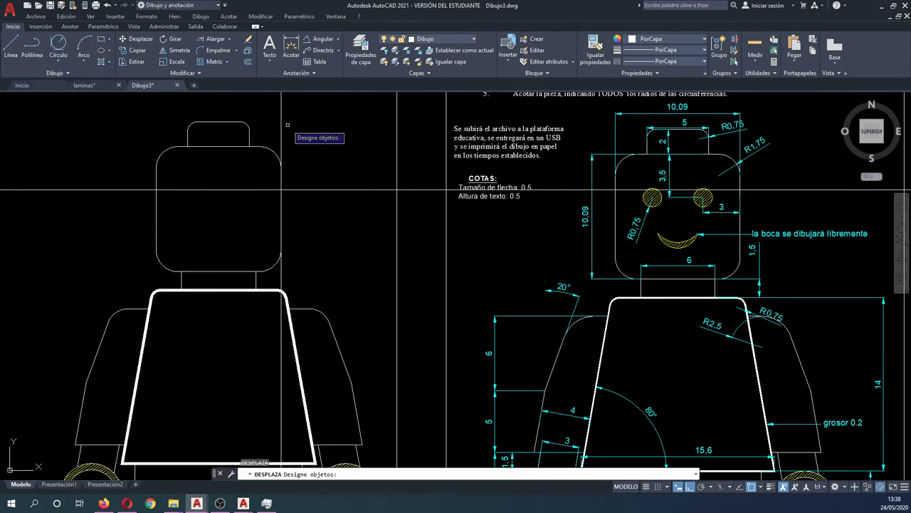
left_click_drag(287, 134, 273, 117)
key("Return")
left_click(327, 134)
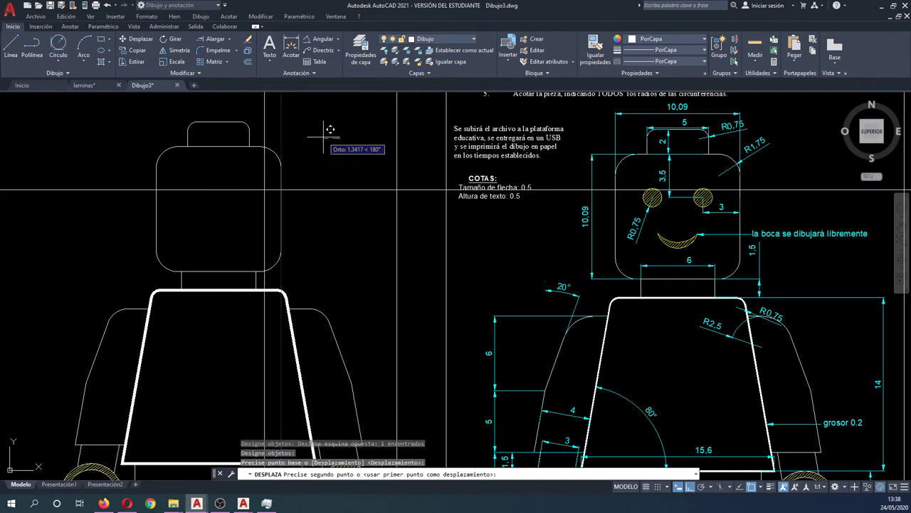
type("3")
key("Return")
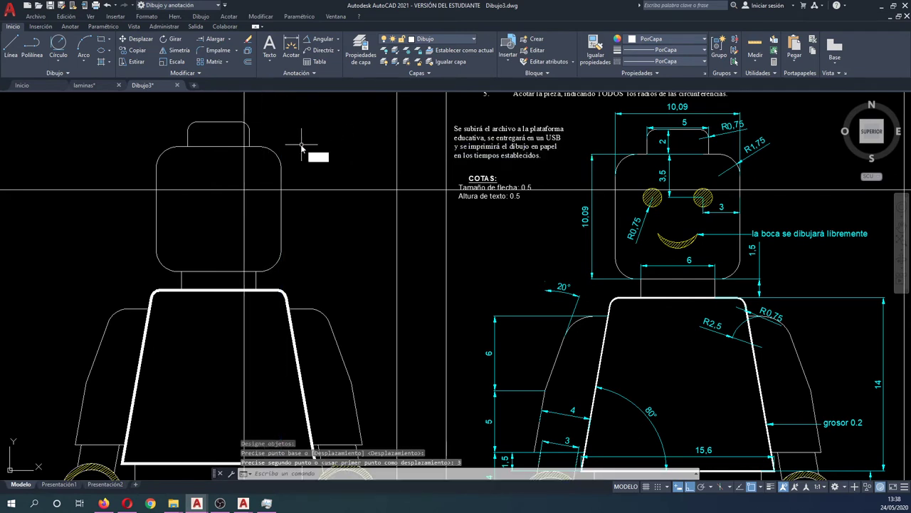
- Draw a 0.75-radius left eye at the intersection and mirror it about the head's centre
type("c")
key("Return")
left_click(244, 190)
type("0.75")
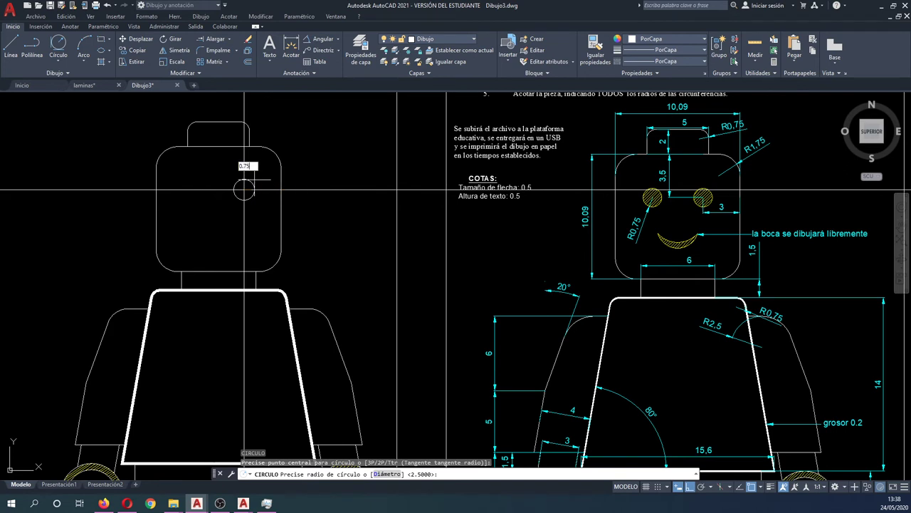
key("Return")
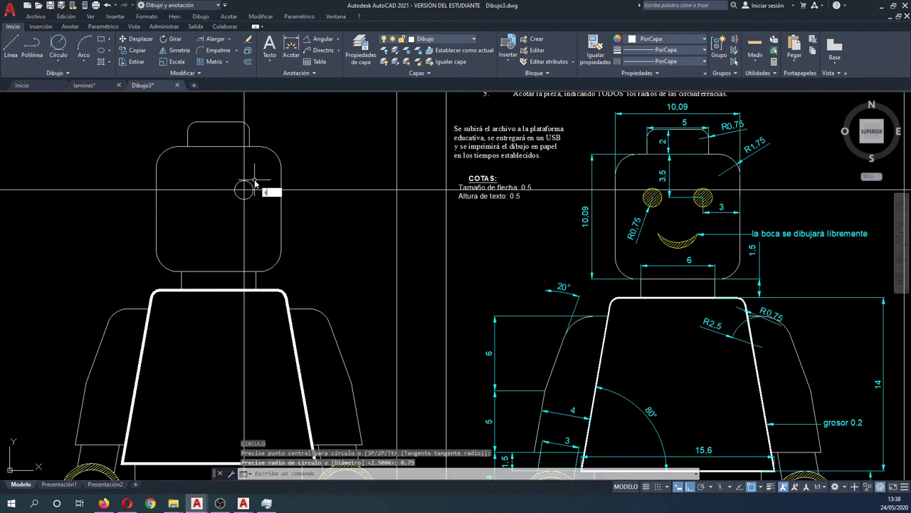
type("si")
key("Return")
left_click(241, 181)
key("Return")
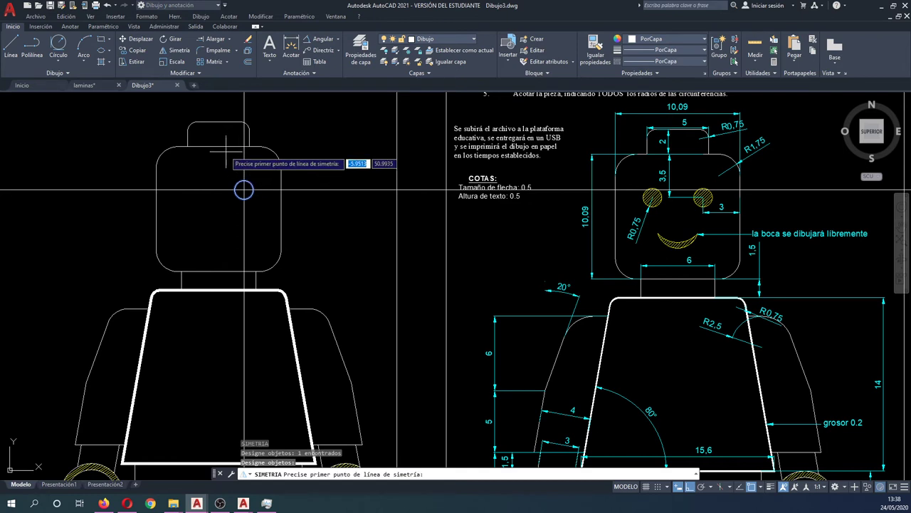
left_click(218, 147)
left_click(206, 223)
key("Return")
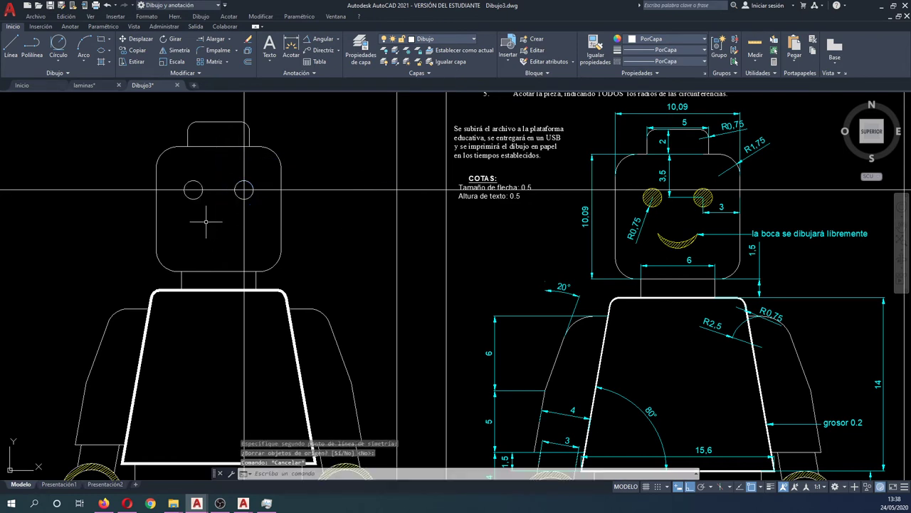
- Move the horizontal construction line down to mouth level
type("d")
key("Return")
left_click_drag(252, 233, 240, 208)
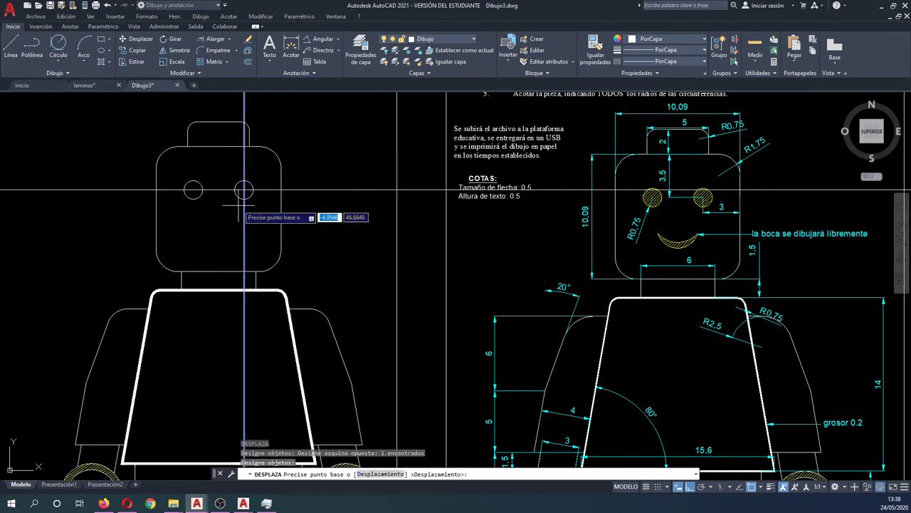
key("Return")
left_click(252, 190)
left_click(232, 181)
key("Return")
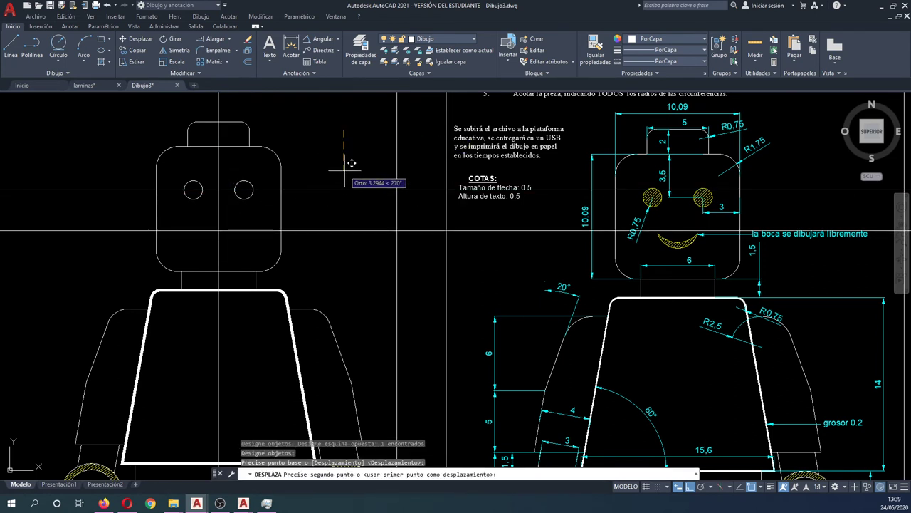
left_click(343, 175)
- Draw the mouth's outer circle centred on the construction-line intersection below the eyes
type("c")
key("Return")
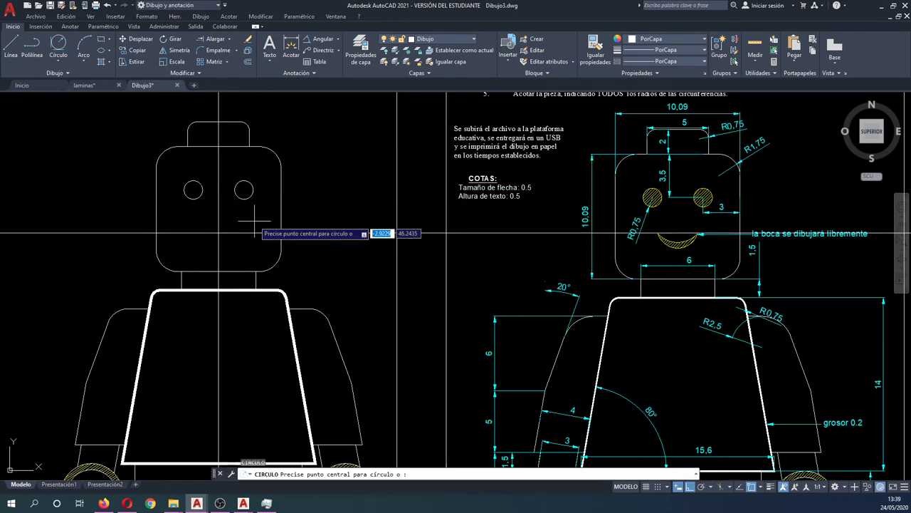
left_click(218, 233)
scroll(218, 233, "up", 4)
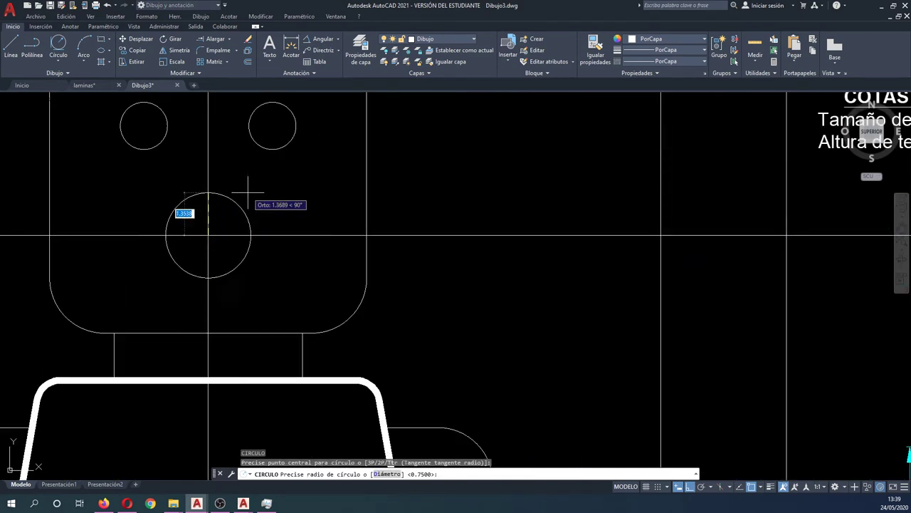
left_click(242, 207)
key("Return")
left_click(208, 234)
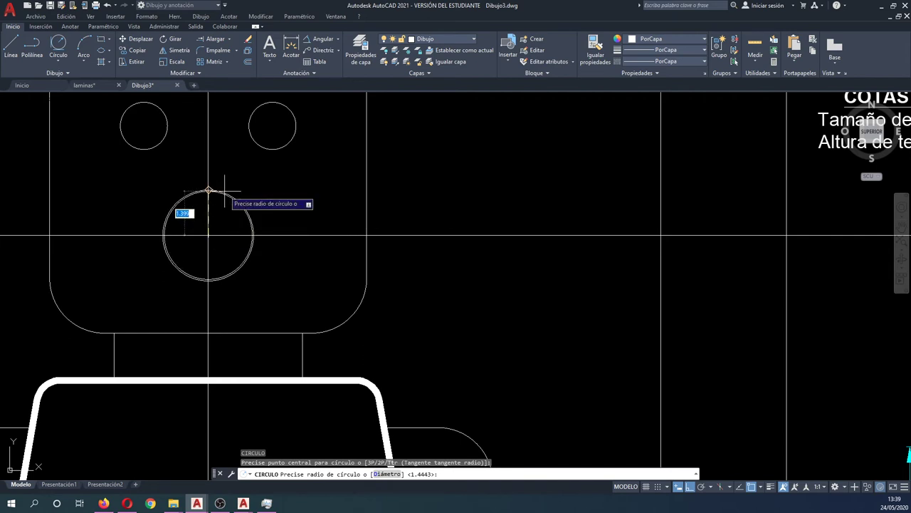
key("Escape")
key("Escape")
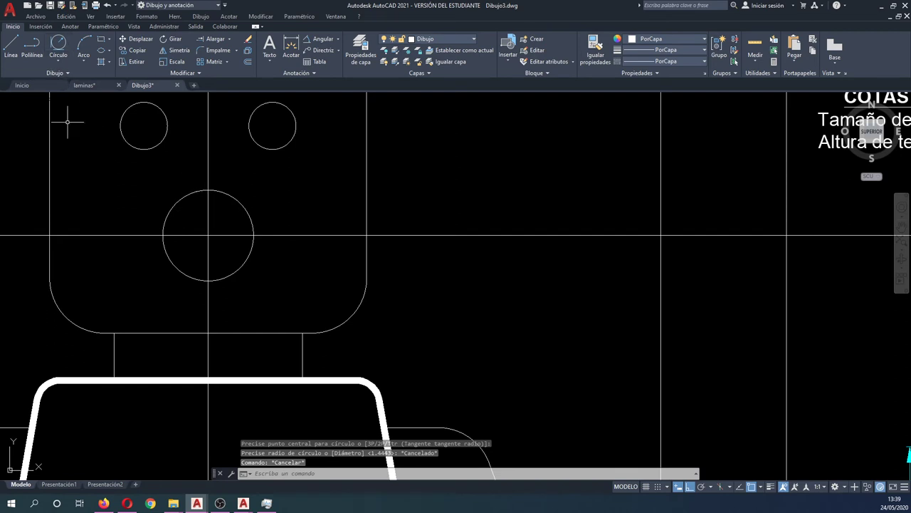
- Draw a smaller circle concentric with the mouth's outer circle
left_click(82, 63)
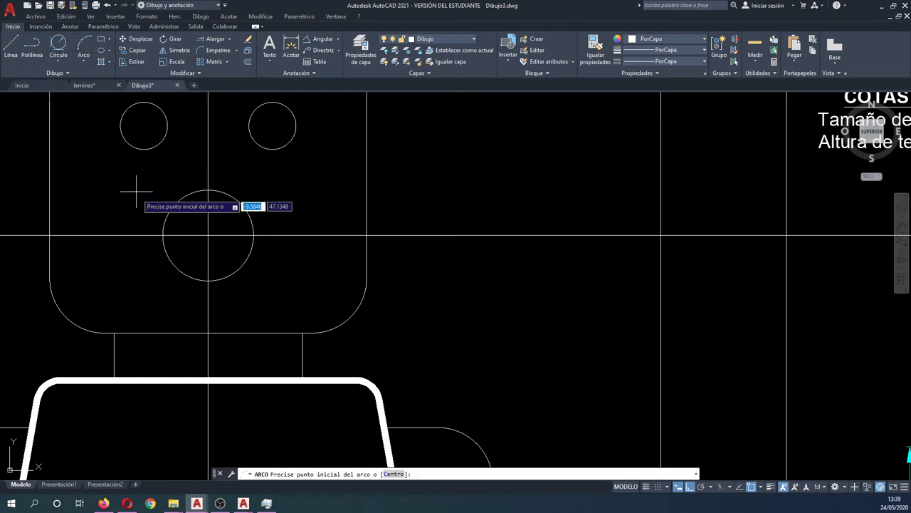
key("Escape")
type("c")
key("Return")
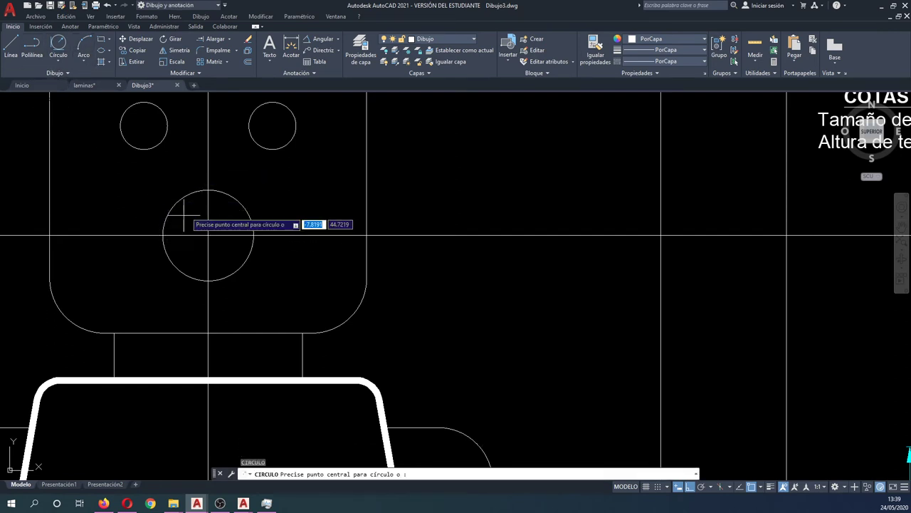
left_click(208, 190)
key("Escape")
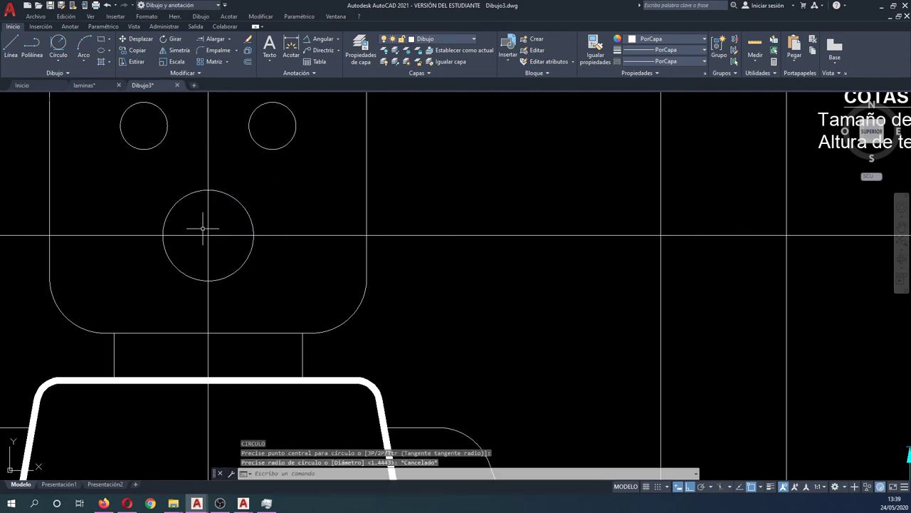
key("Return")
left_click(207, 235)
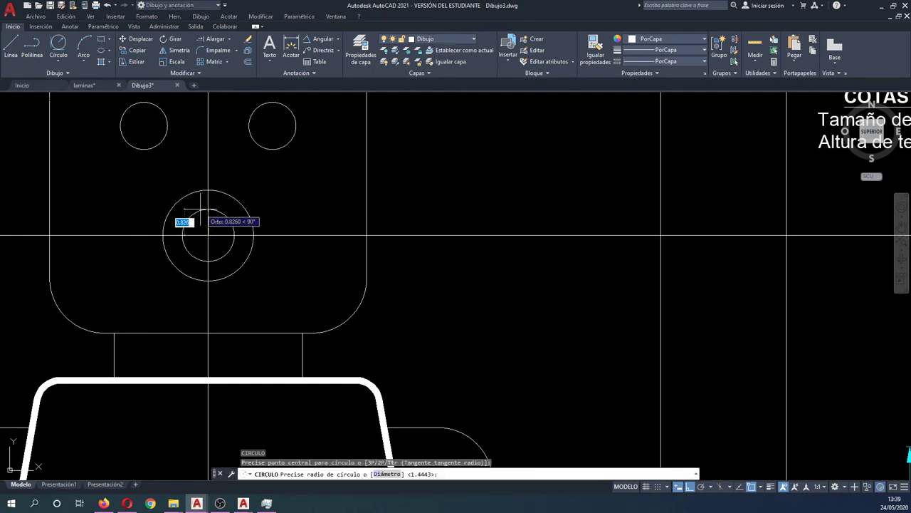
left_click(194, 219)
key("Escape")
key("Escape")
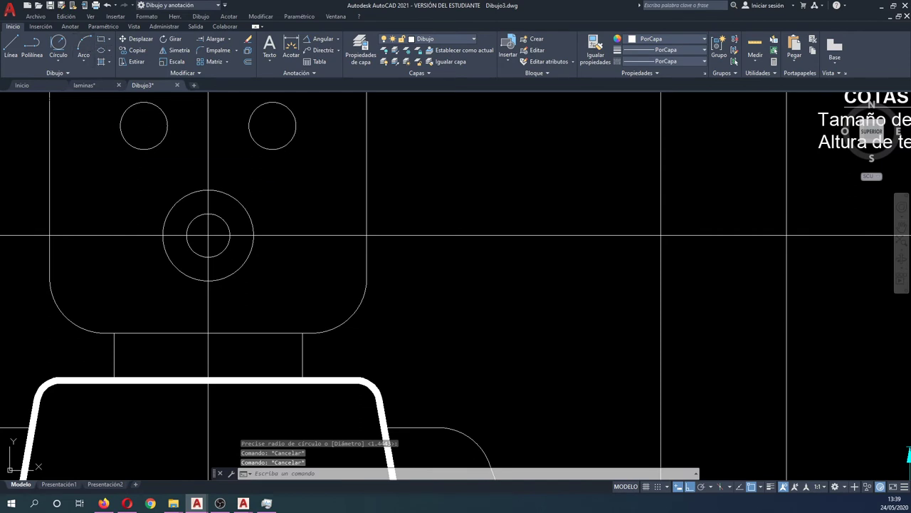
- Draw a 3-point arc from the outer circle's left side, through the inner circle's bottom, to its right side
type("a")
key("Return")
left_click(163, 235)
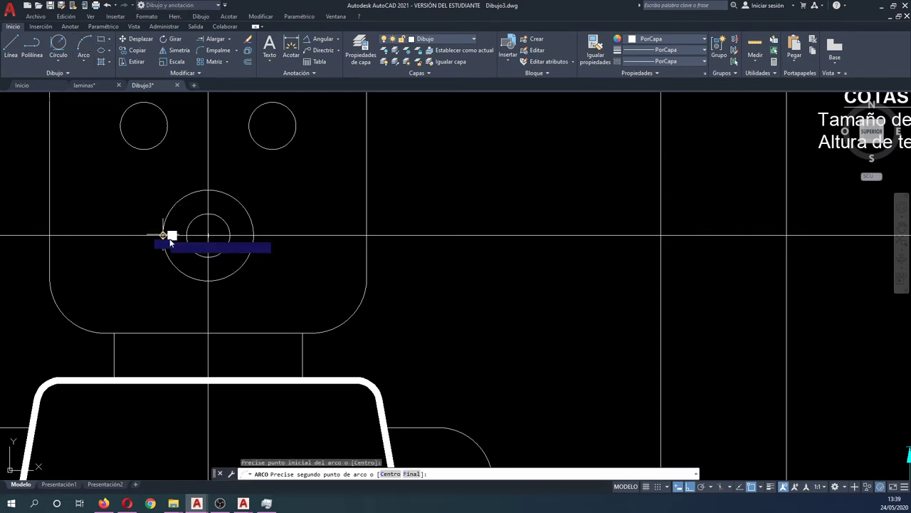
left_click(208, 256)
left_click(252, 235)
key("Escape")
key("Escape")
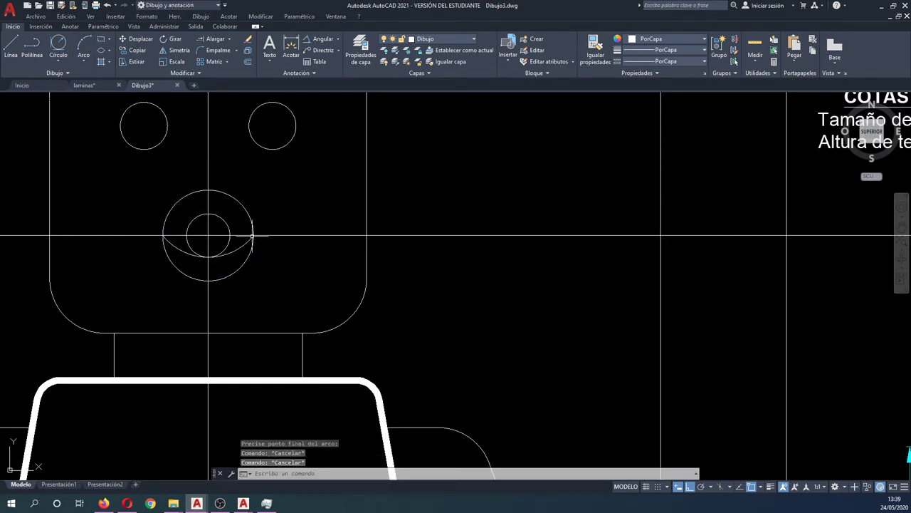
- Erase the helper construction lines and the small inner circle
type("tr")
key("Return")
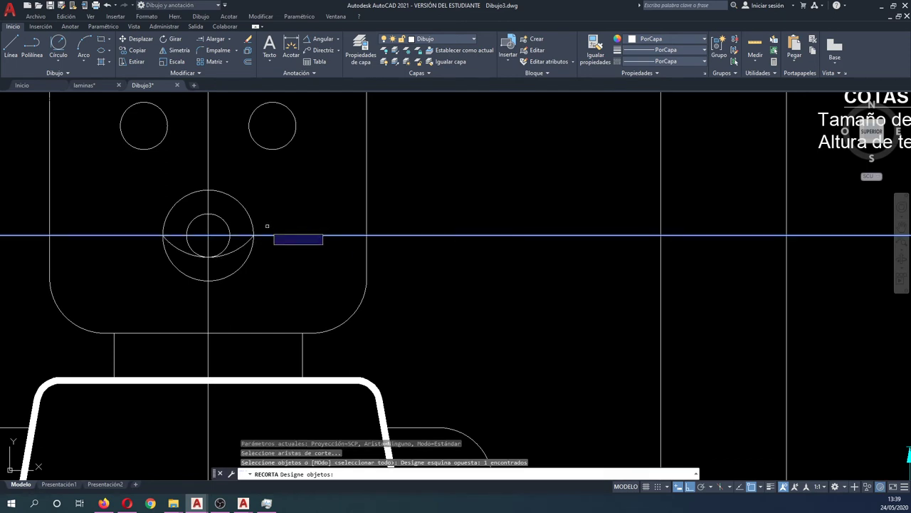
left_click(260, 222)
key("Escape")
left_click(274, 198)
left_click(192, 216)
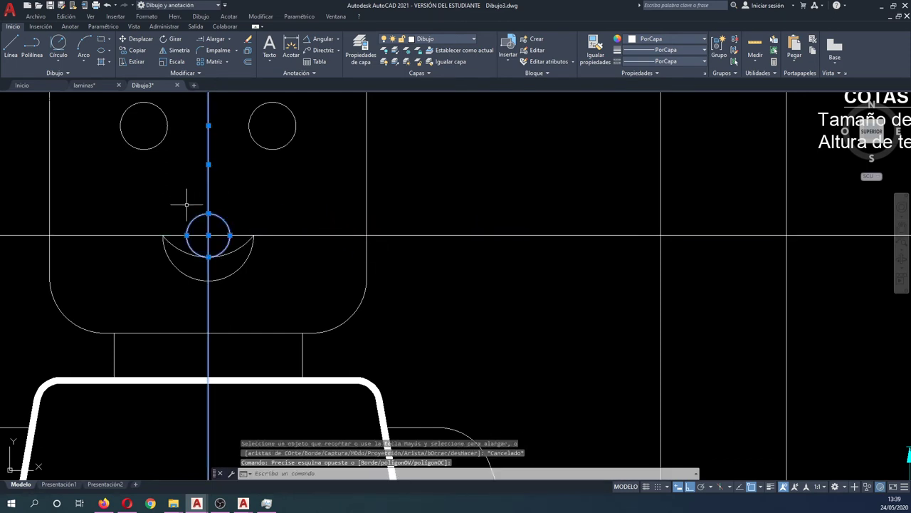
left_click(202, 240)
left_click(191, 229)
key("Delete")
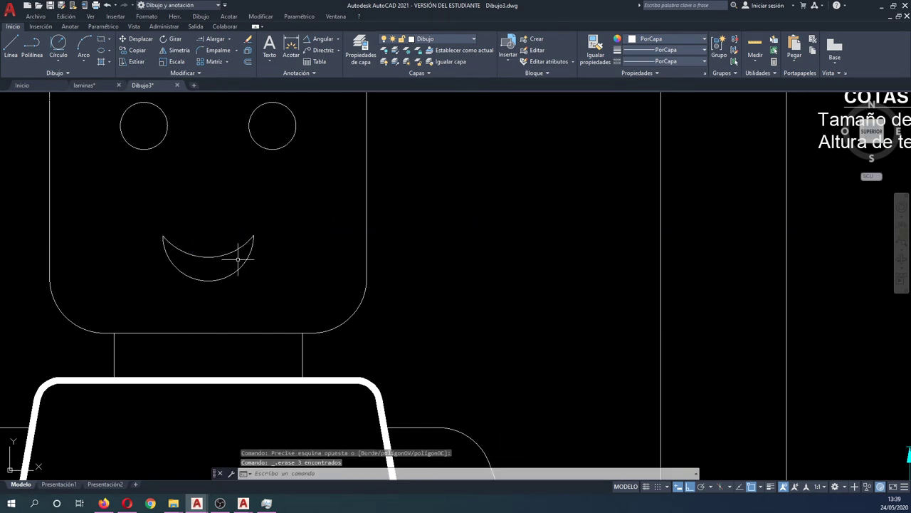
scroll(245, 264, "down", 4)
- Hatch the left eye, the right eye and the inside of the mouth arc
middle_click_drag(245, 264, 259, 252)
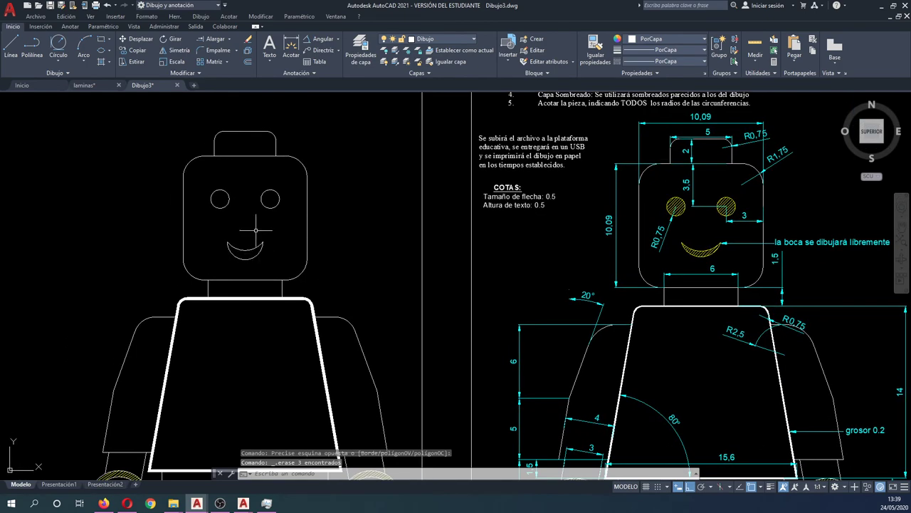
left_click(102, 63)
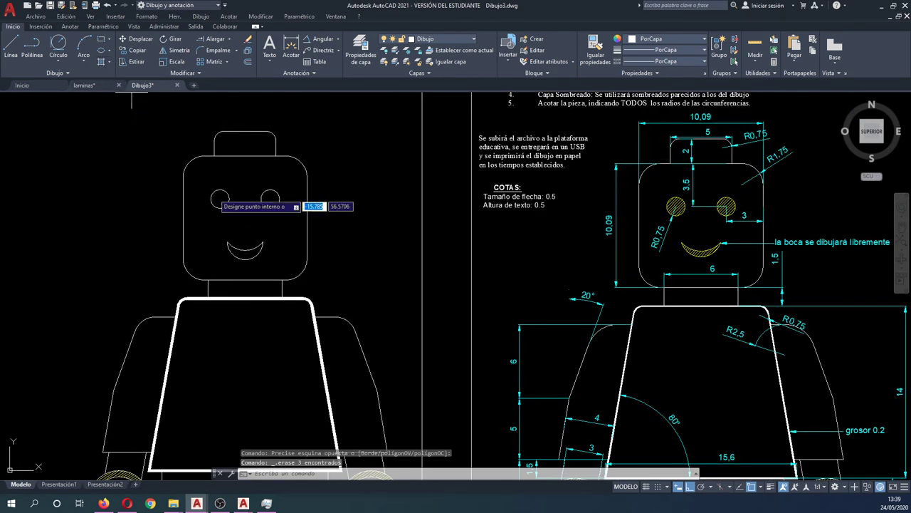
left_click(220, 198)
left_click(272, 199)
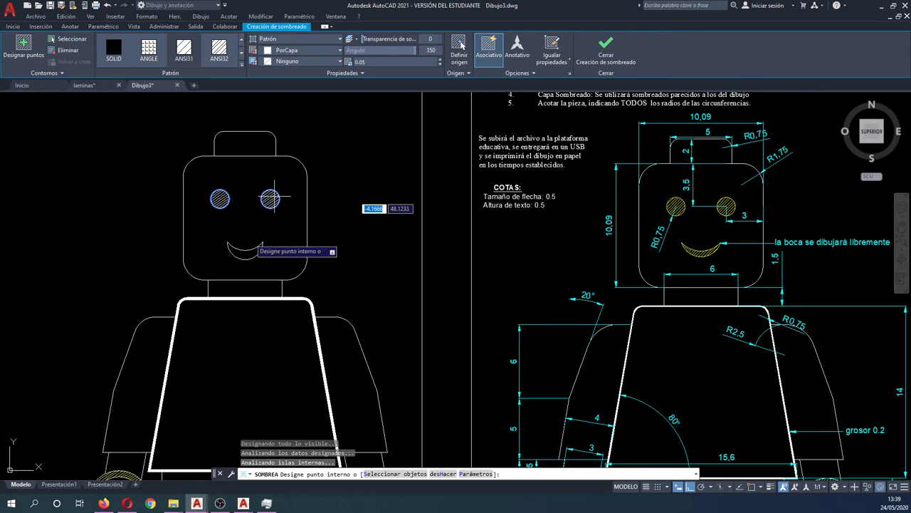
left_click(245, 249)
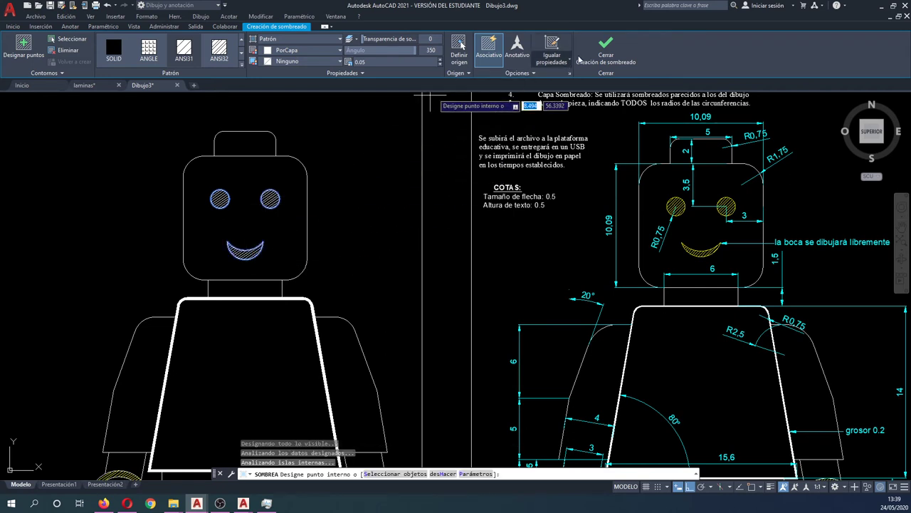
left_click(602, 51)
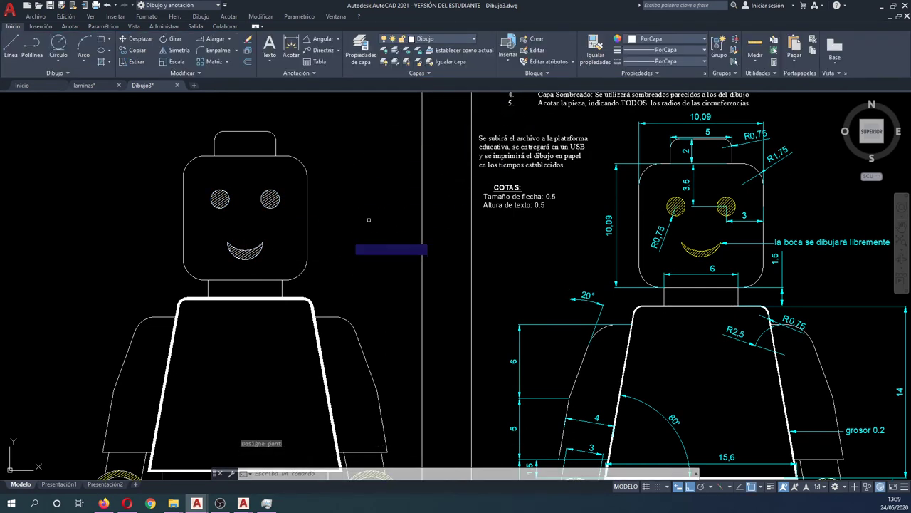
- Use MA to copy the yellow source hatch's properties onto the mouth hatch
type("ma")
key("Return")
left_click(118, 474)
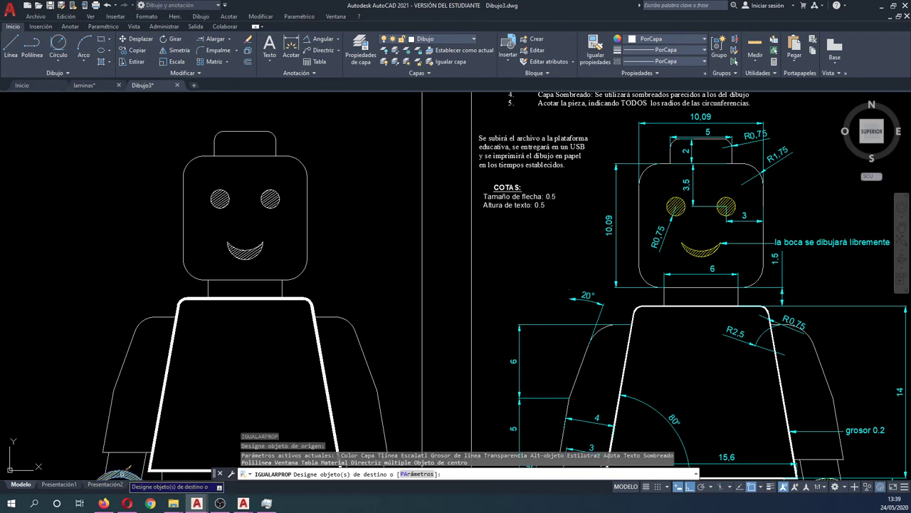
left_click(240, 253)
key("Return")
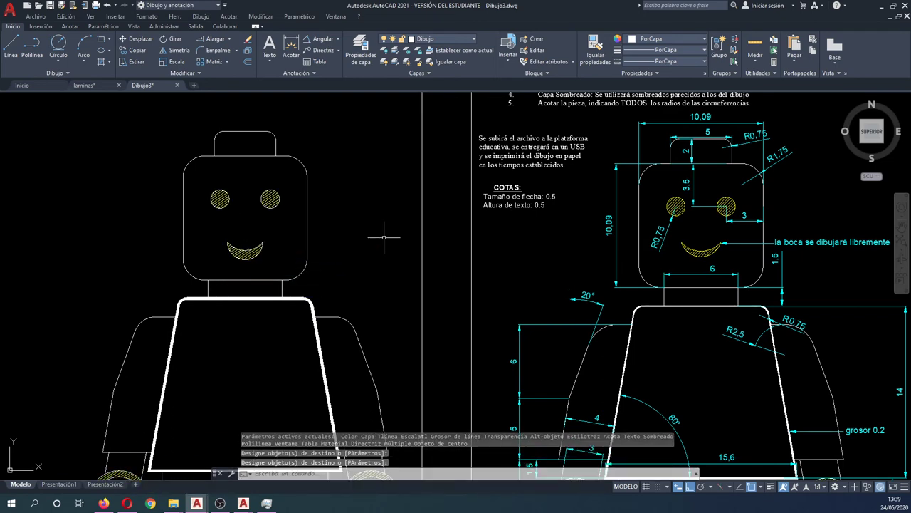
scroll(383, 237, "down", 2)
scroll(564, 217, "up", 5)
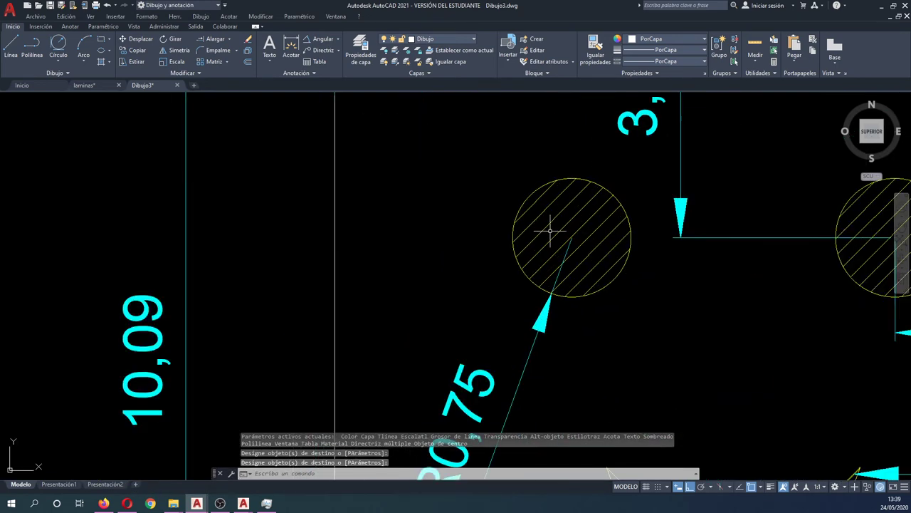
scroll(563, 185, "down", 1)
scroll(498, 203, "down", 2)
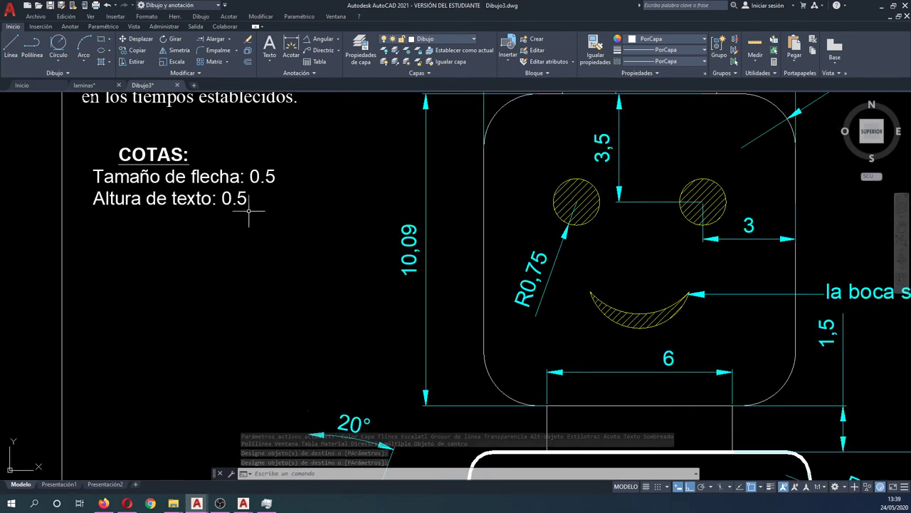
scroll(370, 225, "down", 2)
scroll(154, 210, "up", 5)
- Make the other face hatches yellow by matching them to a yellow eye hatch via crossing selection
key("Return")
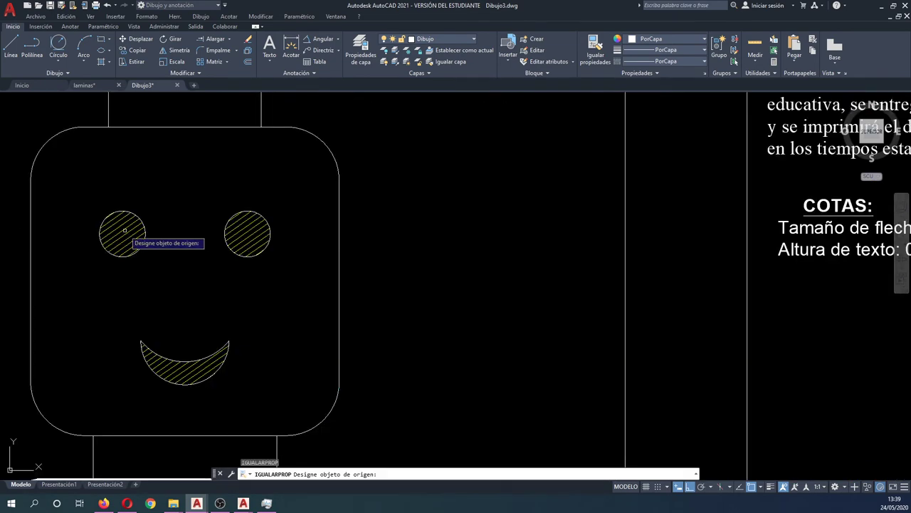
left_click(125, 230)
scroll(125, 230, "down", 4)
left_click(200, 297)
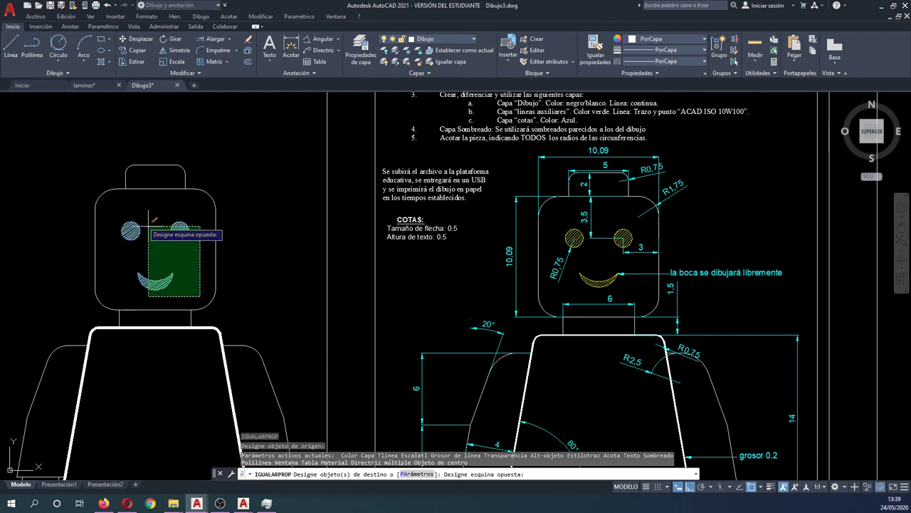
left_click(123, 199)
key("Escape")
scroll(126, 214, "up", 3)
scroll(214, 235, "down", 5)
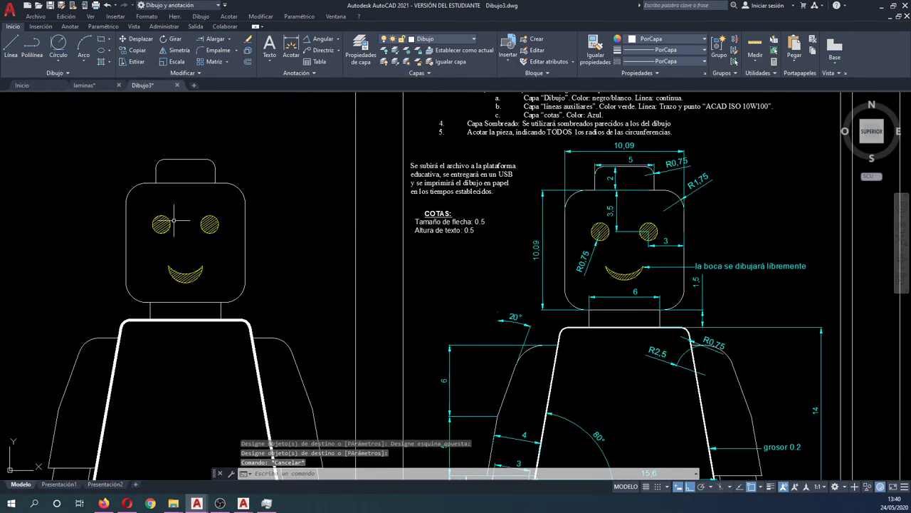
middle_click_drag(229, 245, 279, 142)
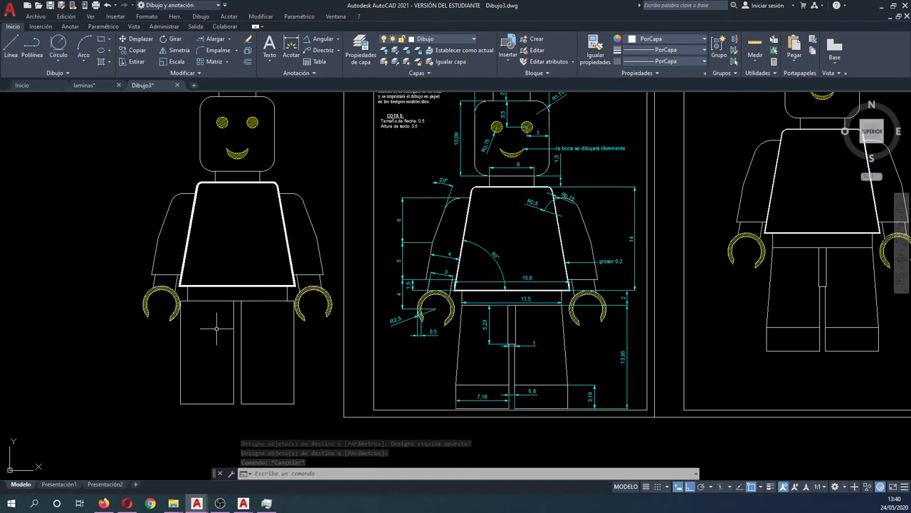
mouse_move(215, 329)
middle_mouse_down()
mouse_move(217, 314)
mouse_move(227, 316)
middle_mouse_up()
scroll(240, 318, "up", 2)
type("QA")
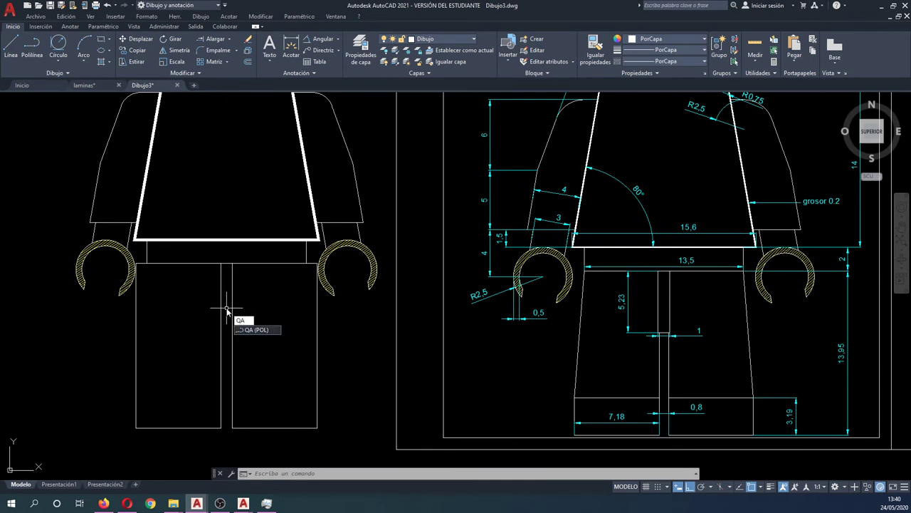
- Move the bottom leg line up 3.19
key("Return")
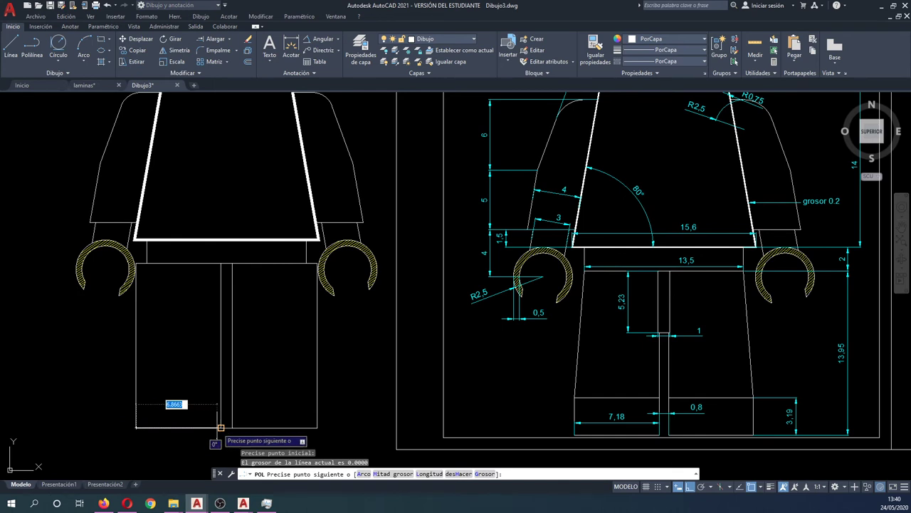
left_click(221, 427)
key("Escape")
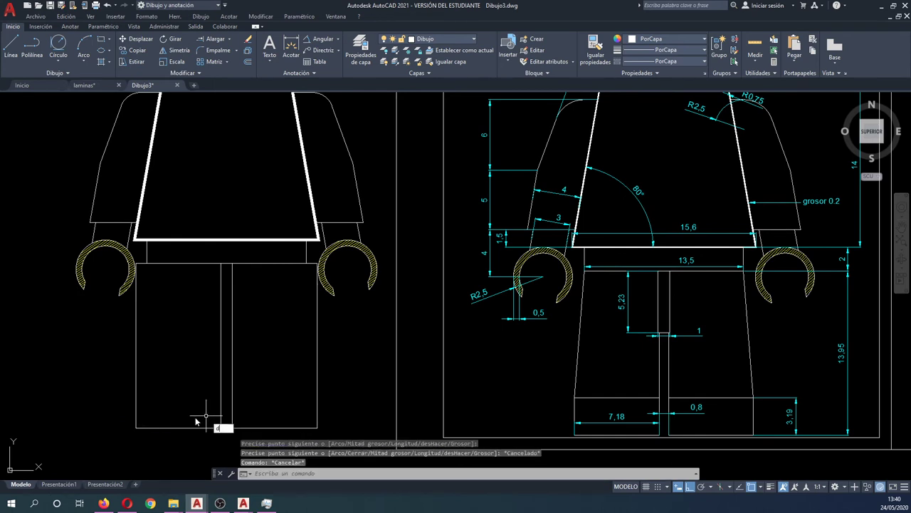
type("d")
key("Return")
left_click(195, 427)
key("Return")
left_click(195, 426)
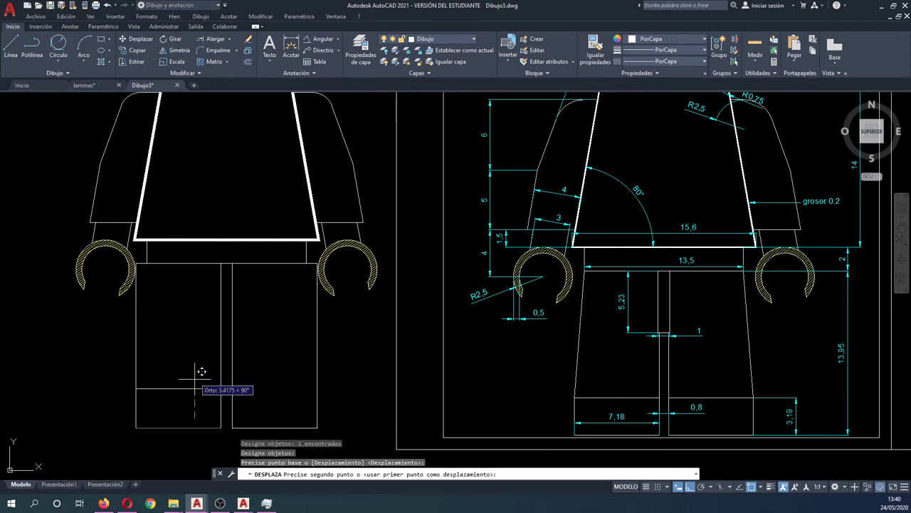
type("3.19")
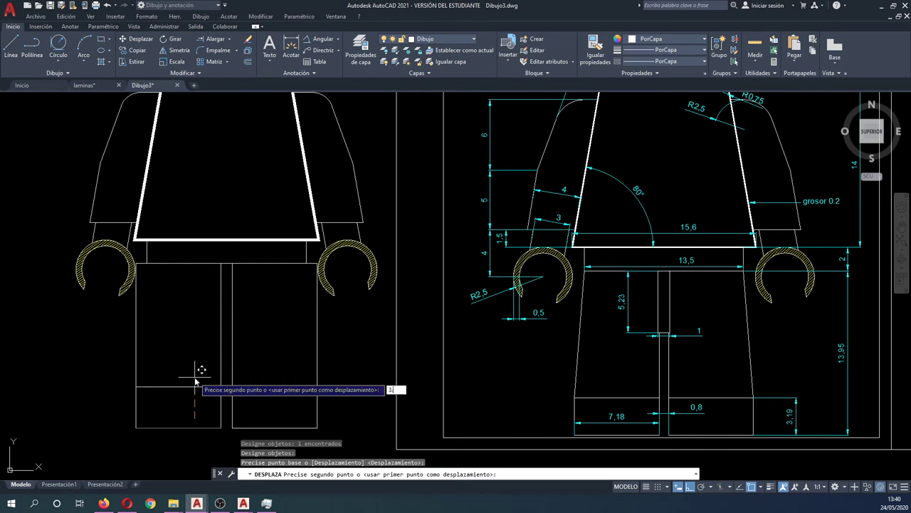
key("Return")
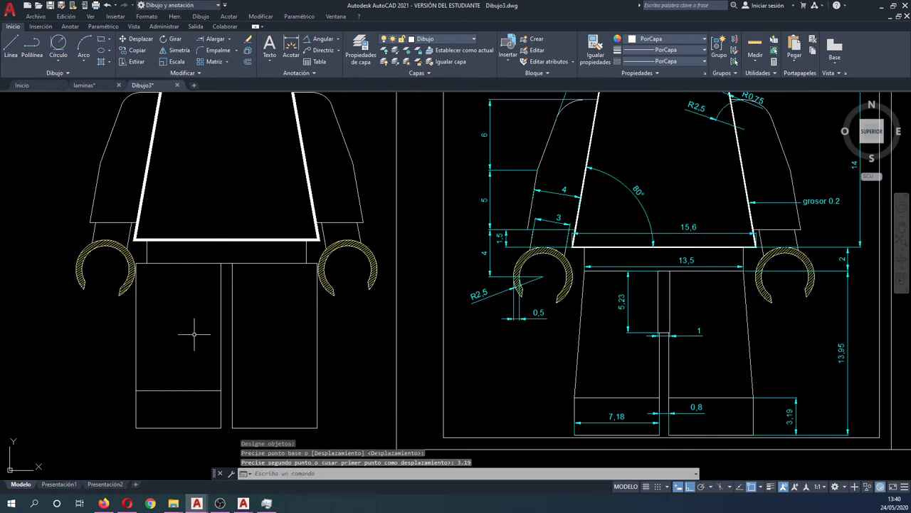
- Delete the right leg rectangle and turn on all layers to show the green centrelines
left_click(348, 418)
left_click(295, 377)
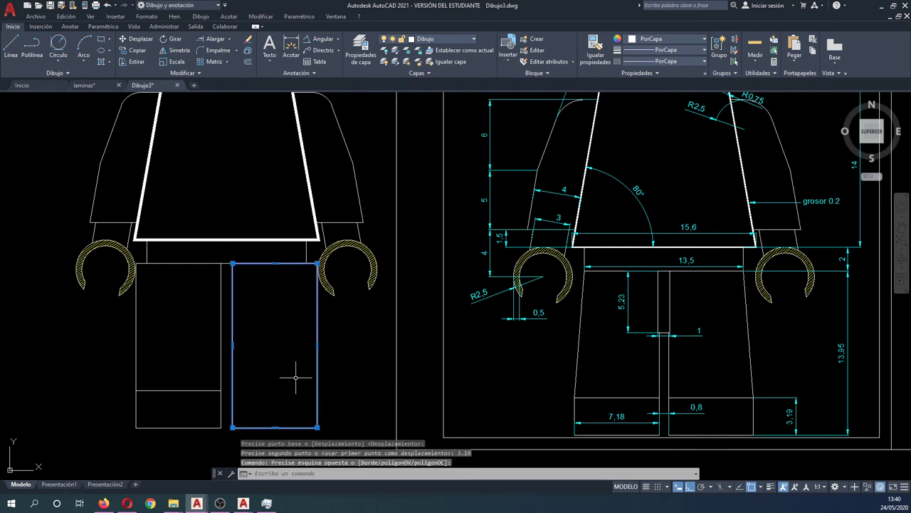
key("Delete")
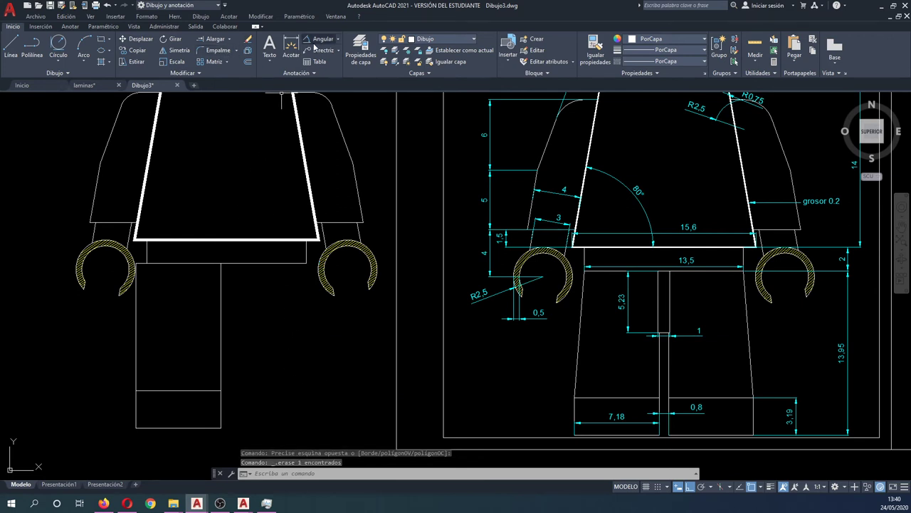
left_click(385, 64)
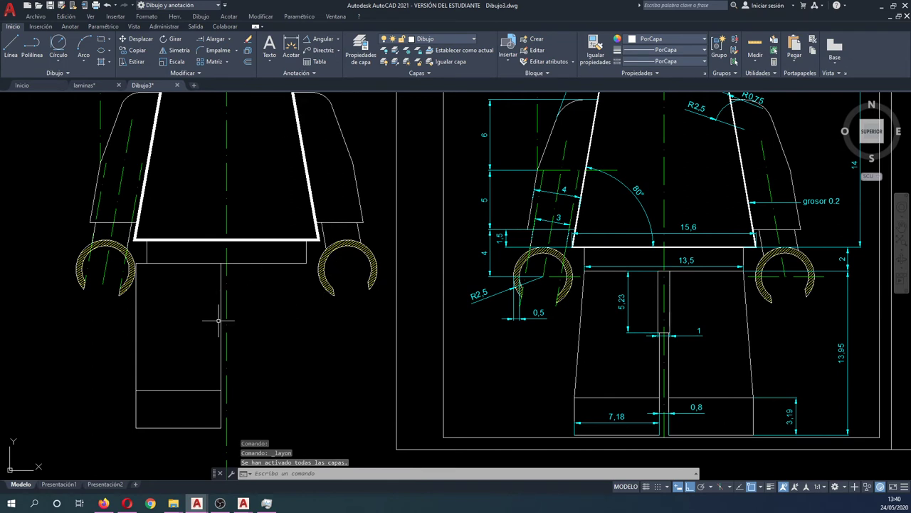
- Trim the extra leg lines, using the leg rectangles as cutting edges
left_click(138, 299)
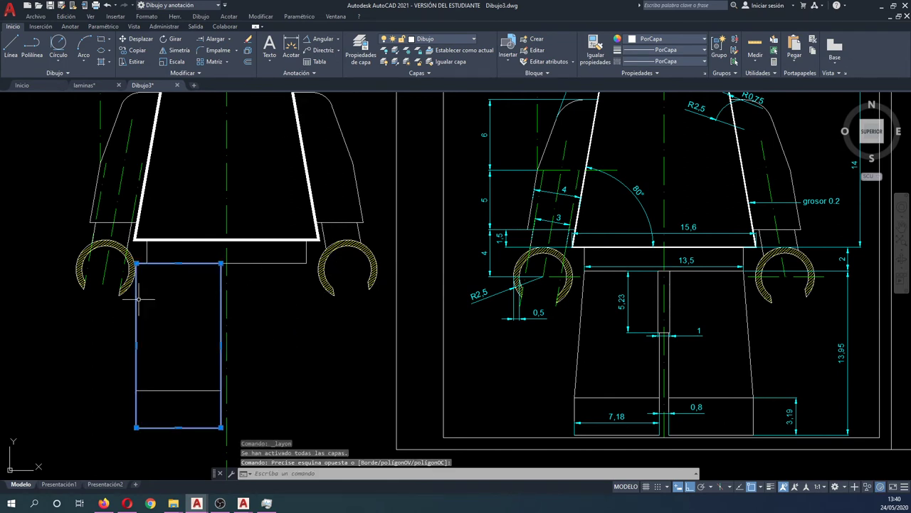
left_click(136, 263)
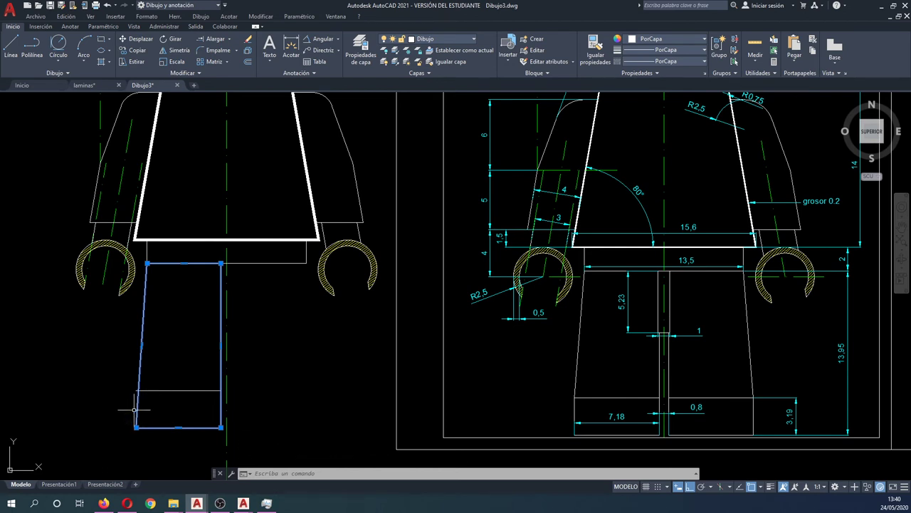
key("ctrl+z")
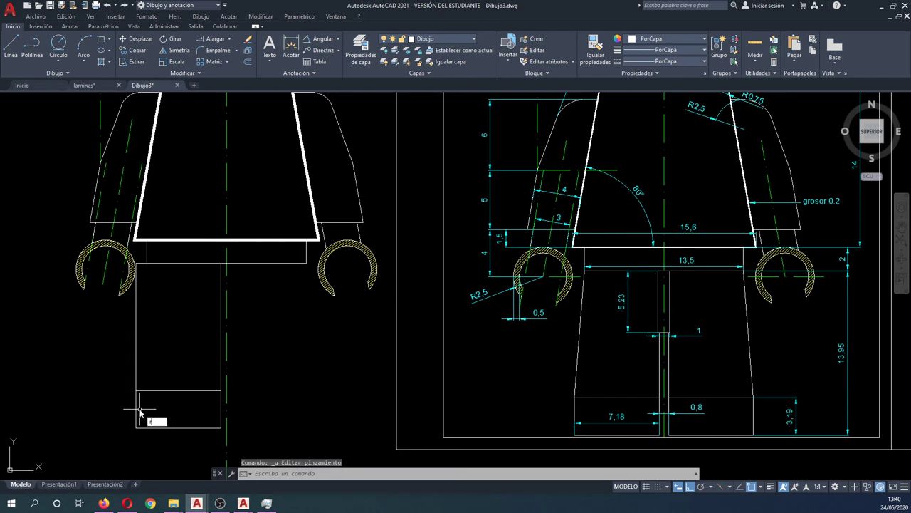
type("r")
key("Return")
left_click_drag(116, 429, 229, 262)
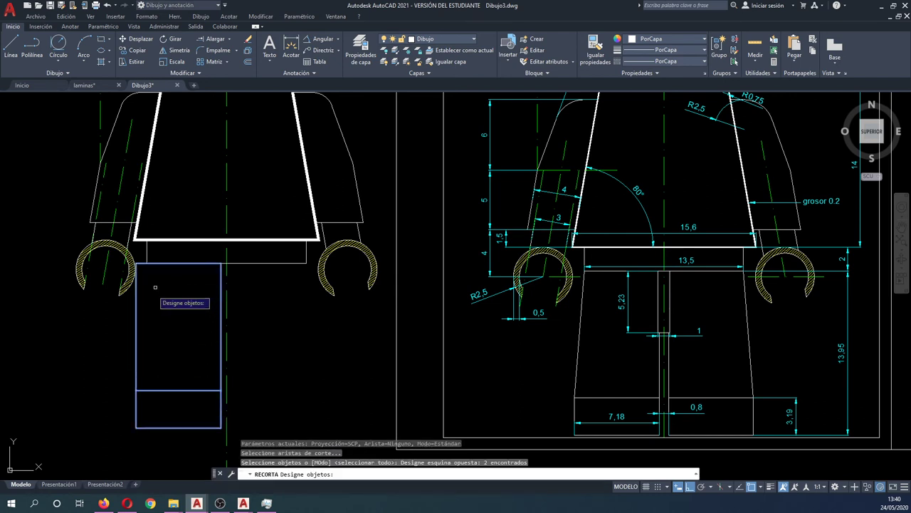
key("Return")
left_click(136, 313)
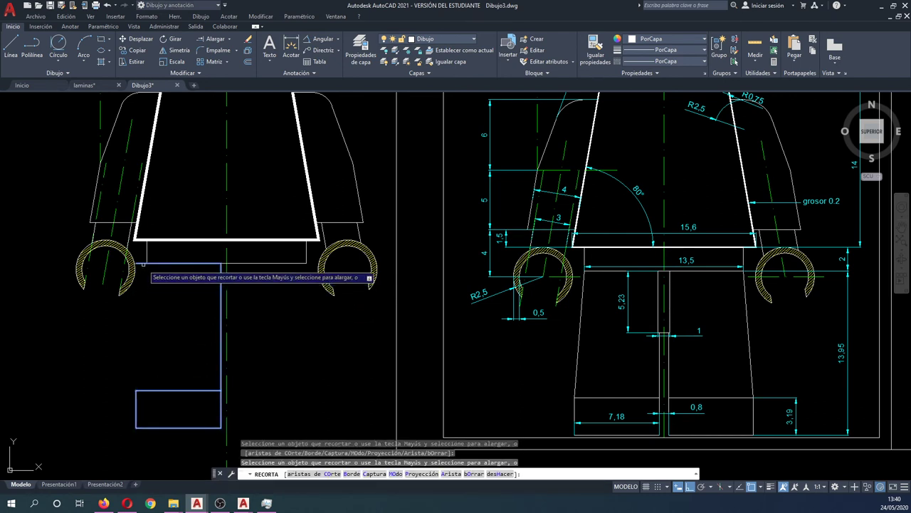
left_click(143, 263)
key("Escape")
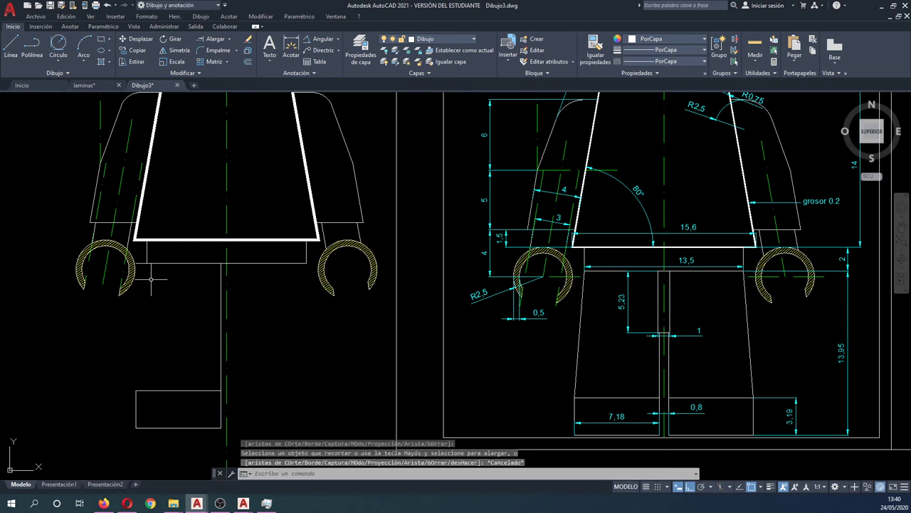
- Try extending the horizontal leg line and drawing a line from the leg corner; both are cancelled
scroll(143, 272, "up", 4)
left_click(135, 247)
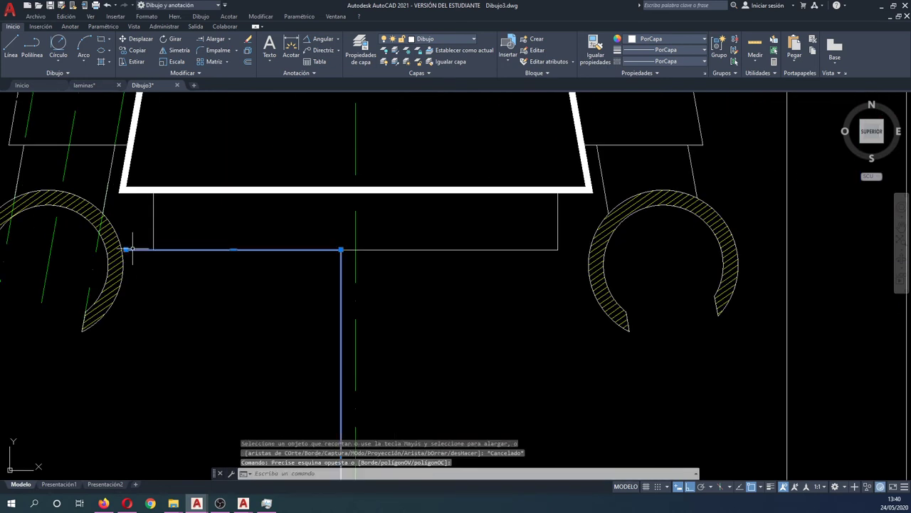
left_click(126, 250)
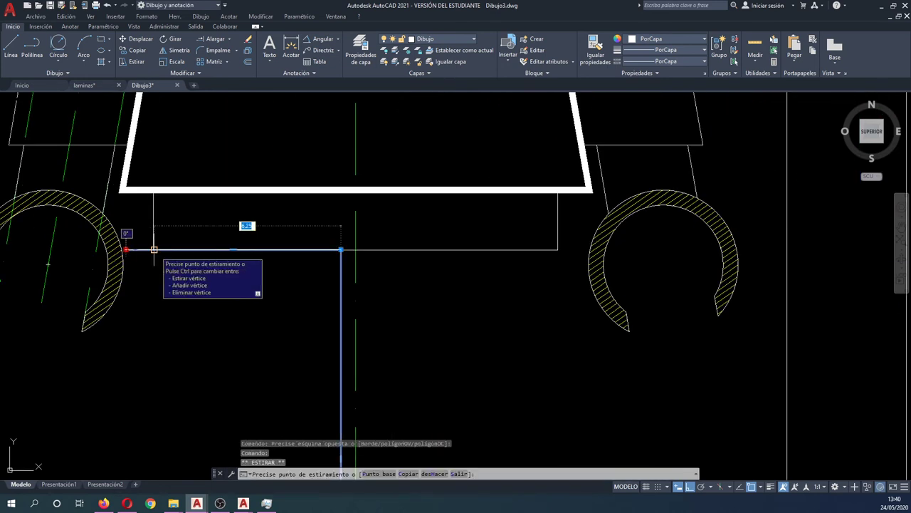
key("Escape")
key("Escape")
type("l")
key("Return")
scroll(155, 250, "down", 2)
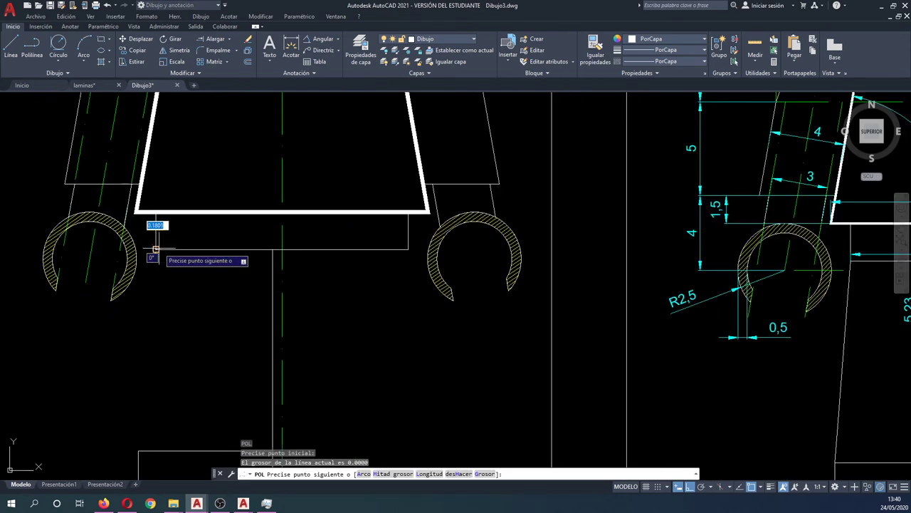
left_click(156, 249)
left_click(139, 443)
key("Escape")
key("Escape")
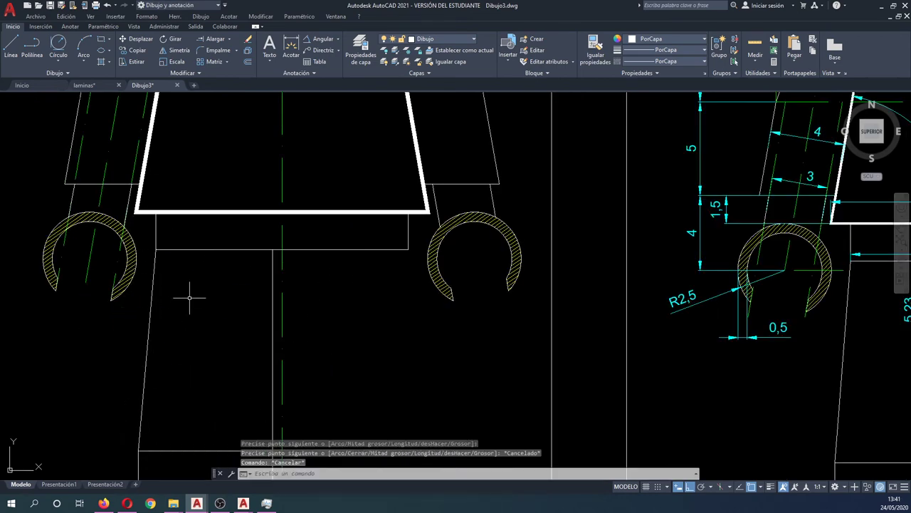
scroll(190, 294, "down", 3)
scroll(196, 320, "down", 2)
- Mirror the left leg across the centre line, keeping the original
key("Escape")
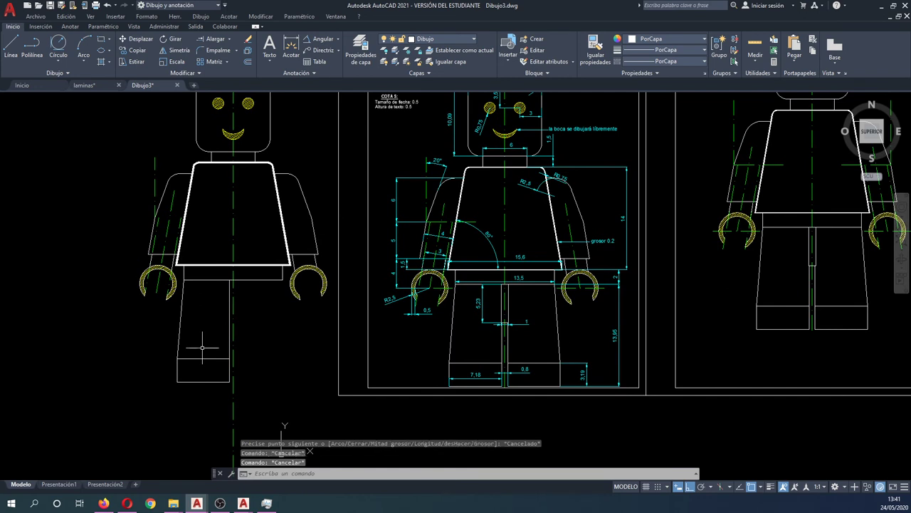
key("Escape")
key("Return")
left_click(239, 400)
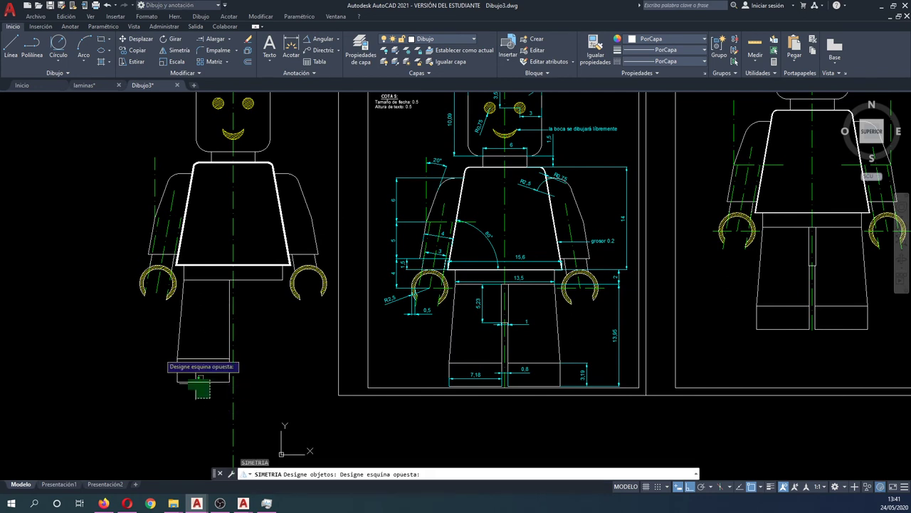
left_click(173, 345)
key("Return")
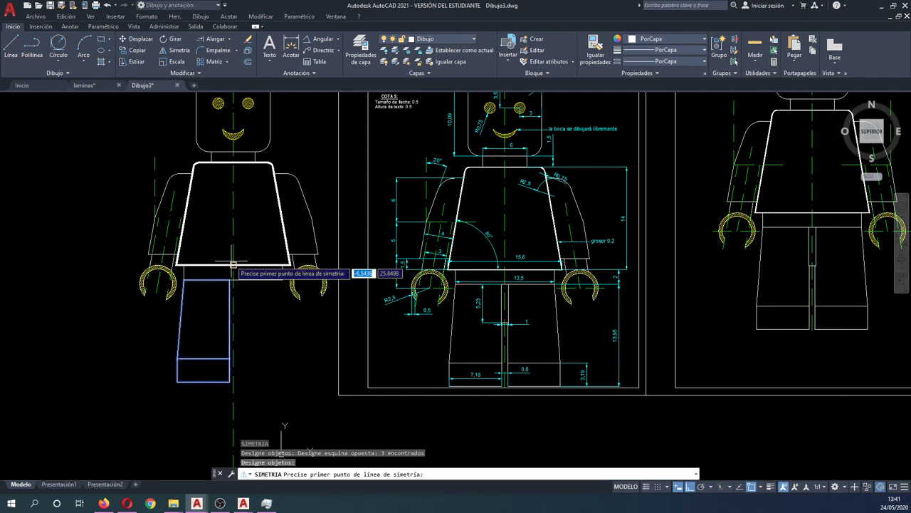
left_click(232, 268)
left_click(212, 409)
key("Return")
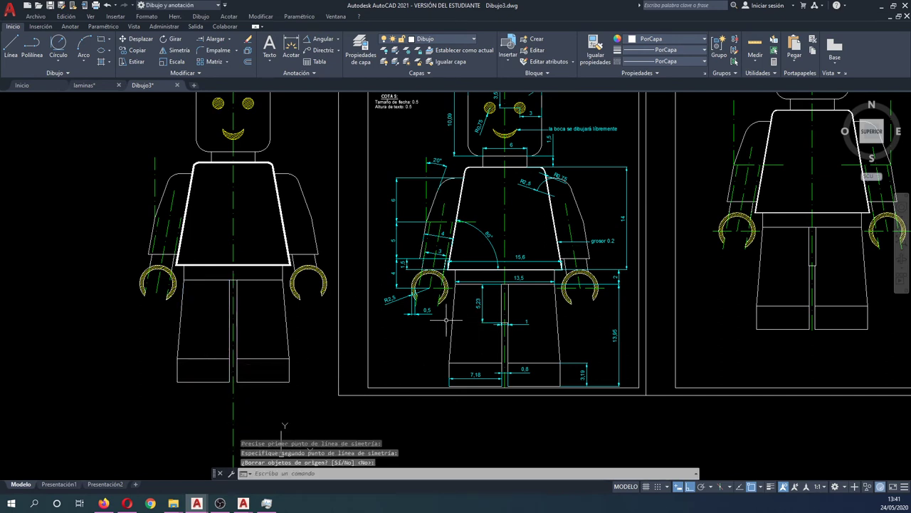
scroll(315, 369, "down", 2)
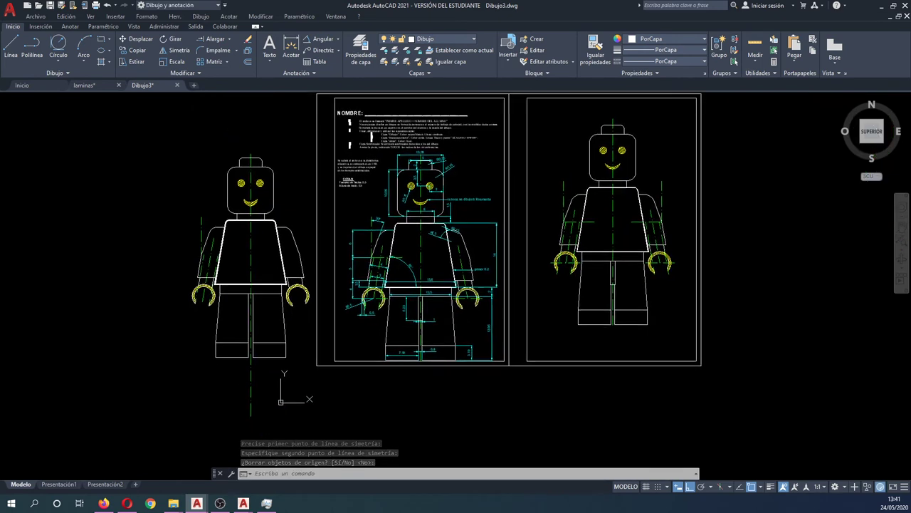
- Draw a horizontal polyline beneath the left figure's feet
type("pol")
key("Return")
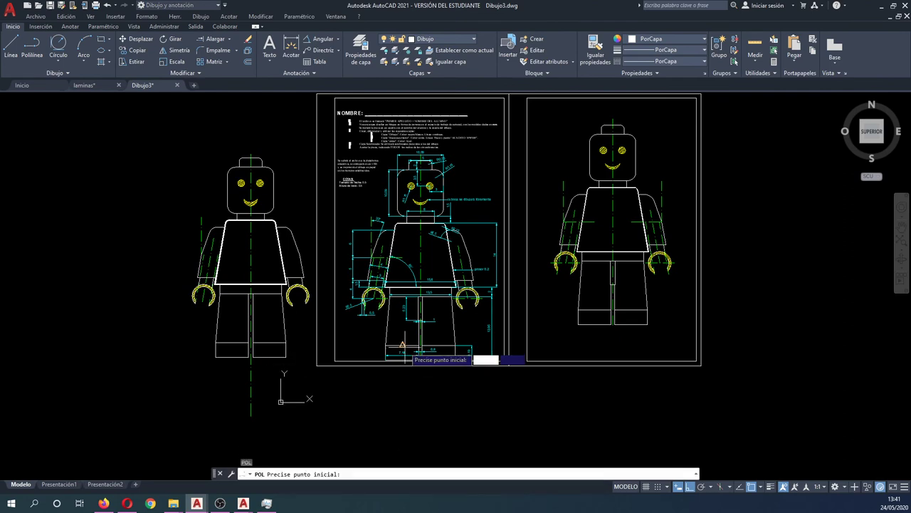
scroll(403, 347, "up", 2)
scroll(416, 363, "up", 2)
scroll(462, 363, "down", 3)
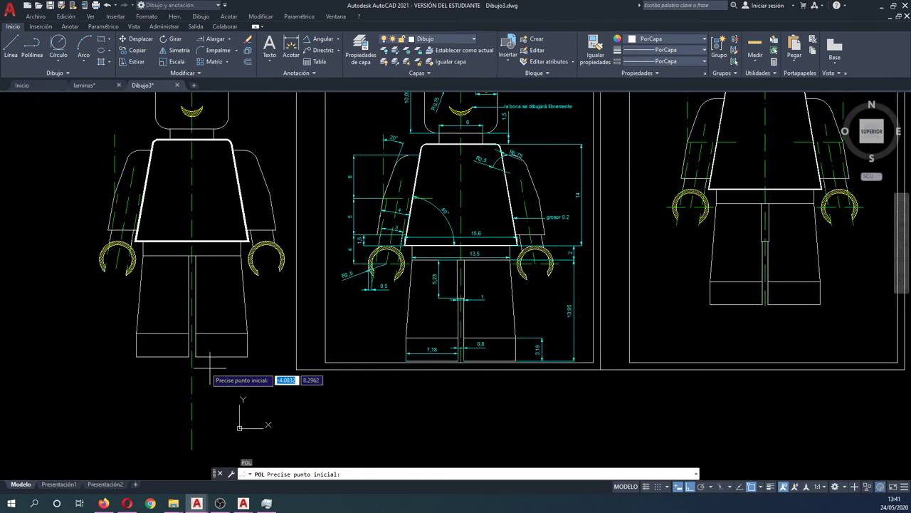
left_click(131, 362)
left_click(262, 362)
key("Escape")
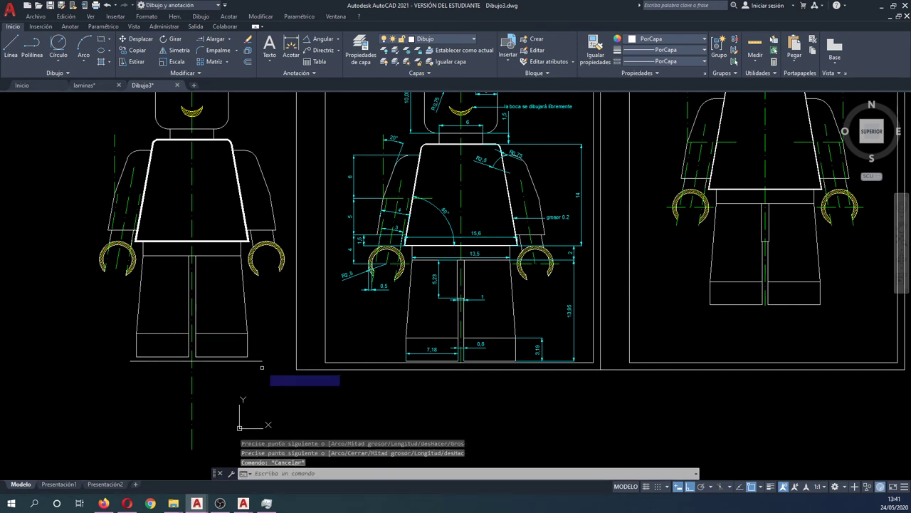
- Erase the stray line beneath the feet
type("rr")
key("Return")
left_click(246, 374)
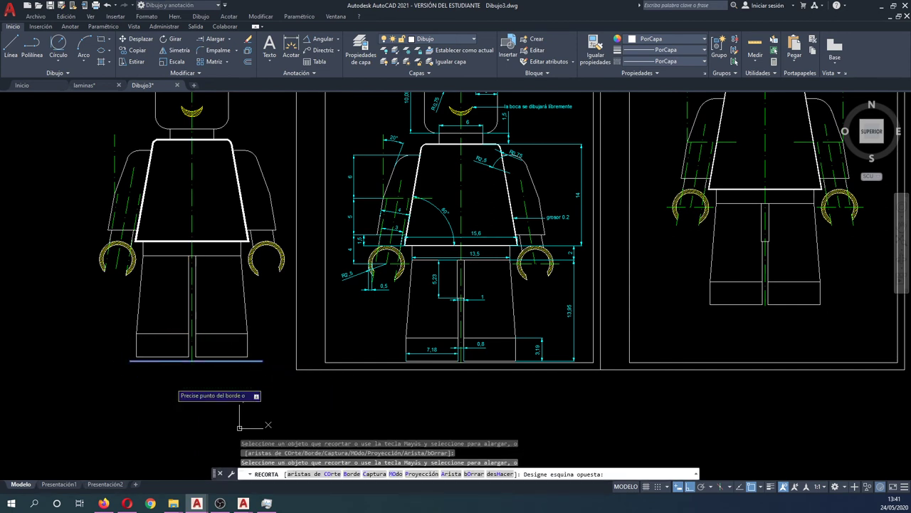
key("Escape")
left_click(246, 367)
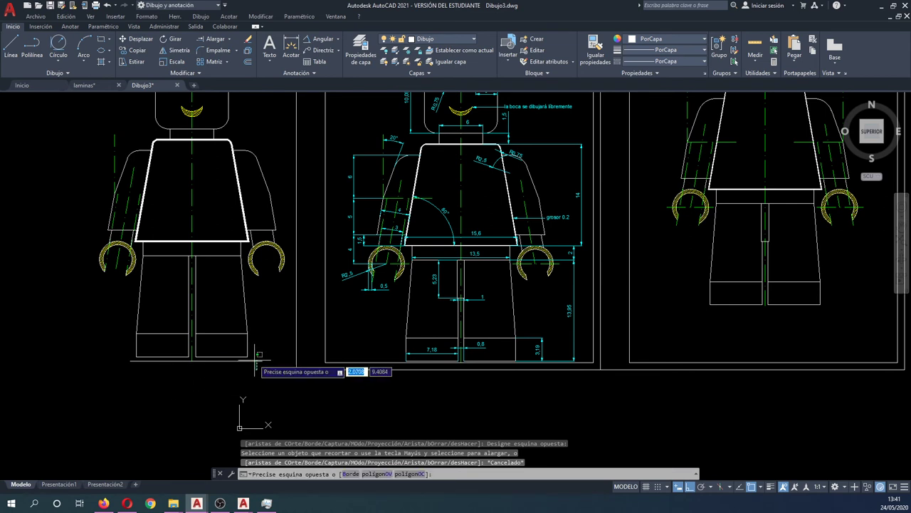
left_click(254, 361)
key("Delete")
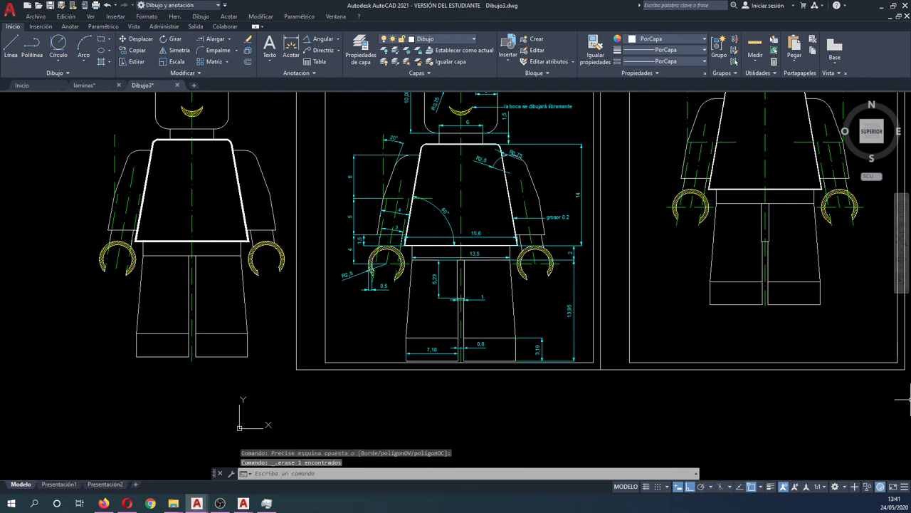
key("alt+Tab")
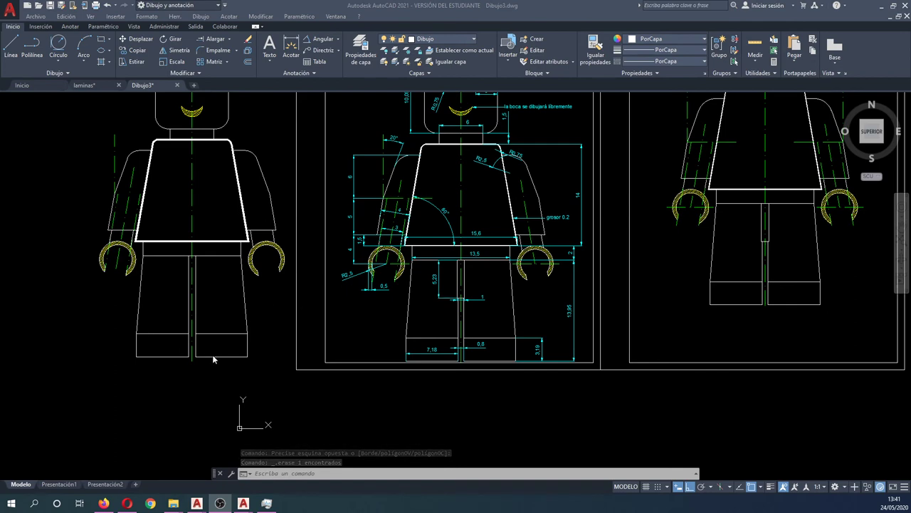
- Start the move and window-select all 40 objects of the left minifigure
left_click(205, 375)
scroll(152, 372, "down", 5)
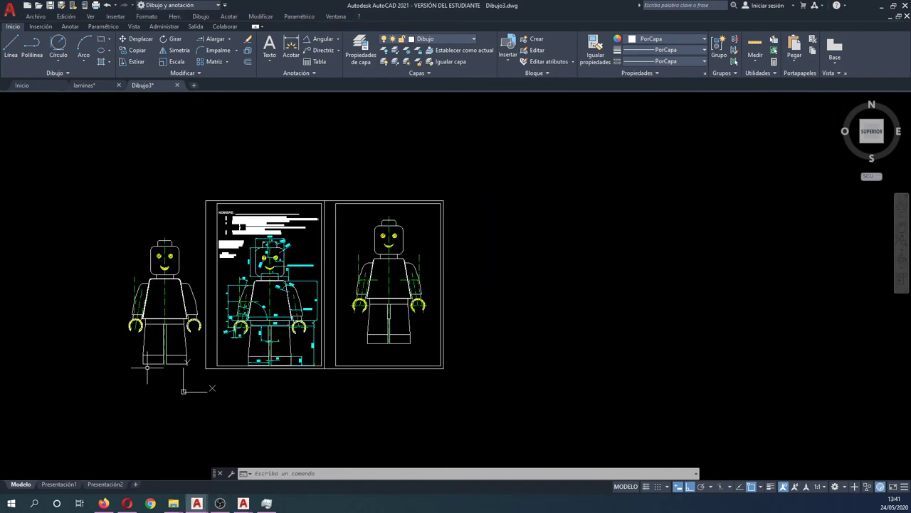
scroll(161, 354, "up", 3)
scroll(121, 314, "up", 1)
scroll(330, 237, "up", 4)
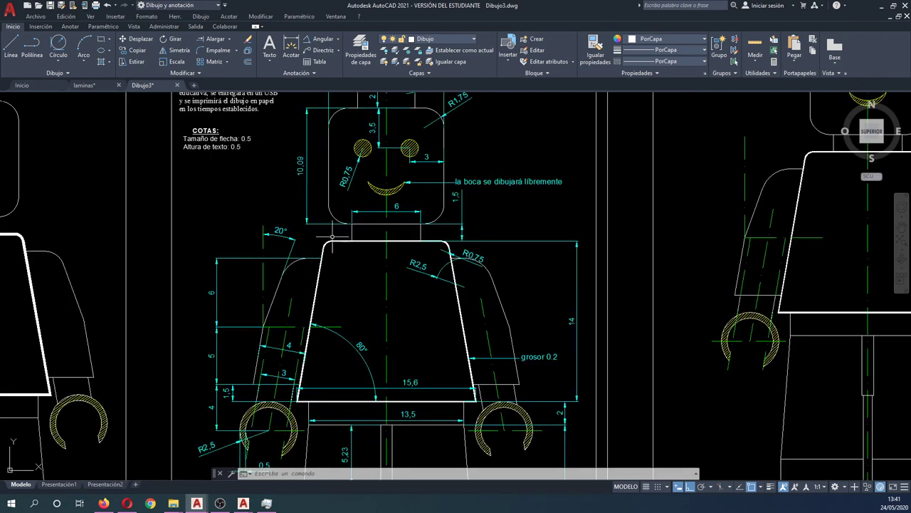
scroll(331, 237, "down", 2)
scroll(215, 245, "down", 3)
scroll(165, 232, "up", 3)
type("d")
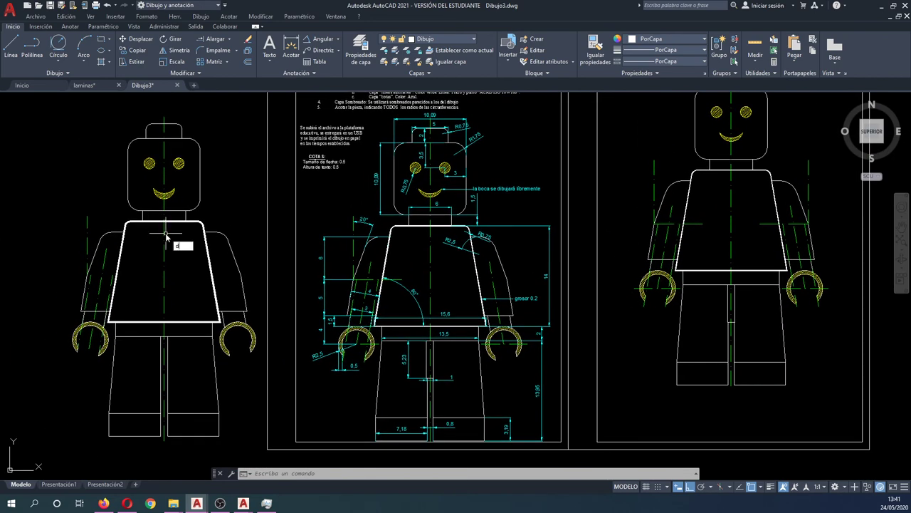
key("Return")
left_click(37, 121)
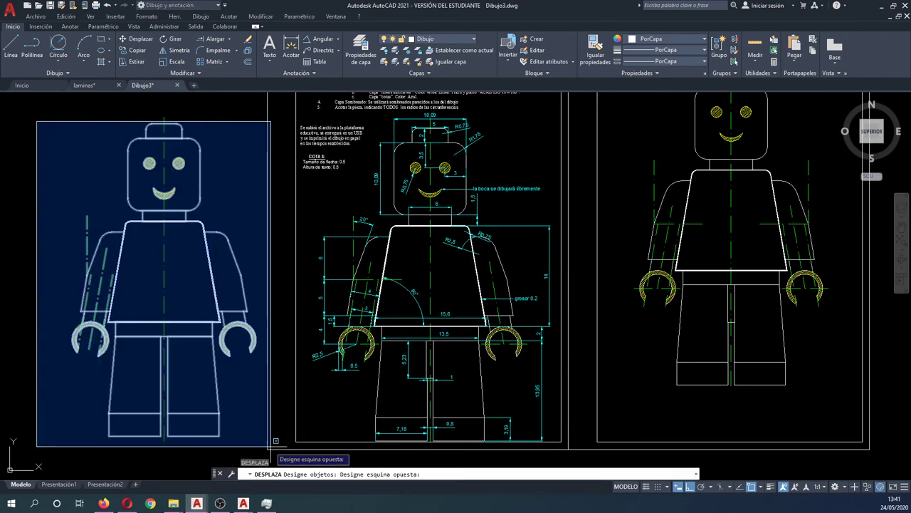
left_click(276, 441)
scroll(243, 409, "down", 2)
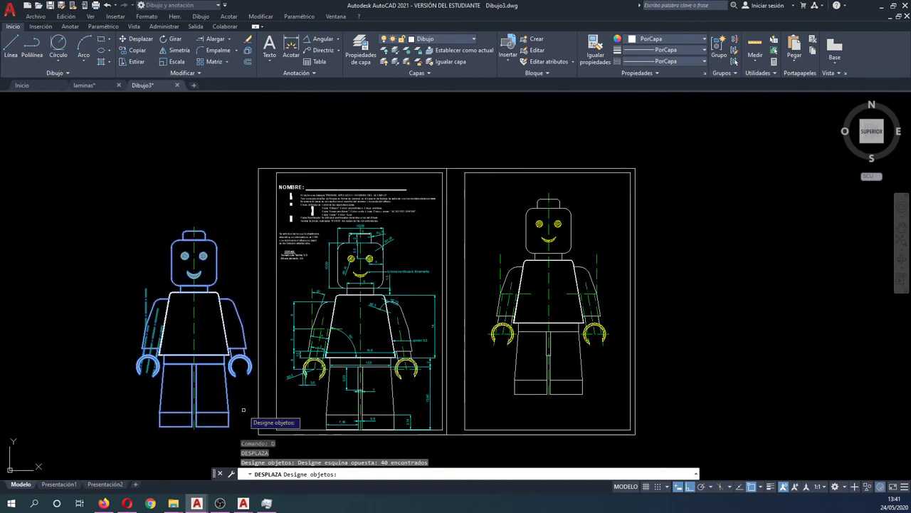
scroll(243, 410, "down", 2)
key("Return")
- Shift the selected figure a short distance left using a base point and a second point
left_click(206, 297)
left_click(170, 299)
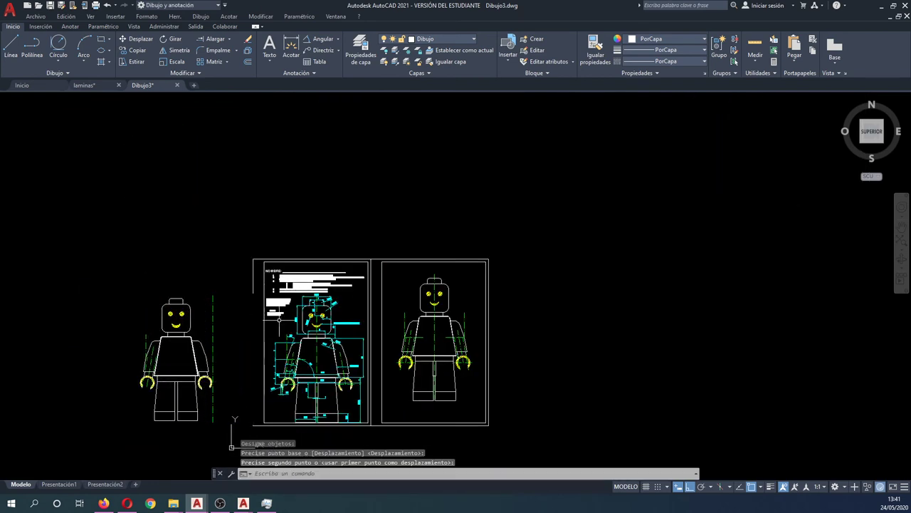
scroll(280, 320, "up", 5)
scroll(301, 303, "down", 1)
scroll(303, 295, "down", 1)
scroll(350, 296, "down", 1)
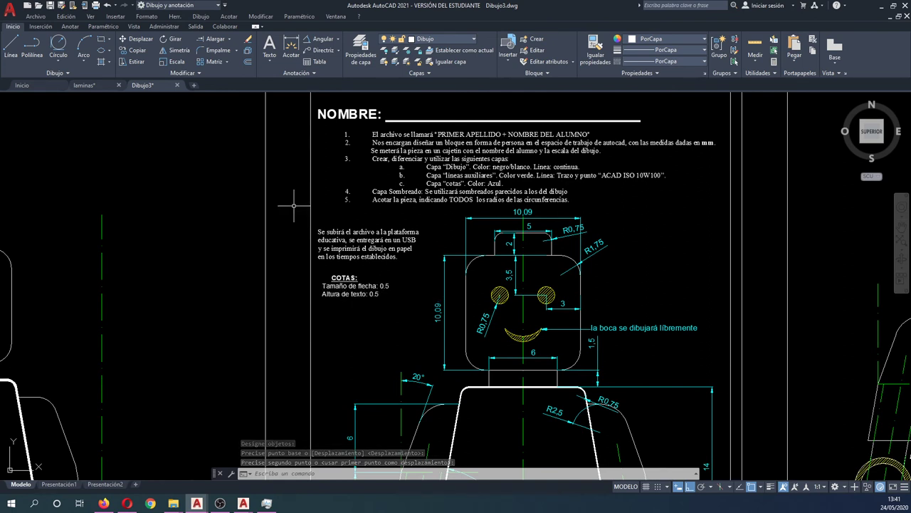
- In the Dimension Style Manager, start a new dimension style named examen
left_click(70, 26)
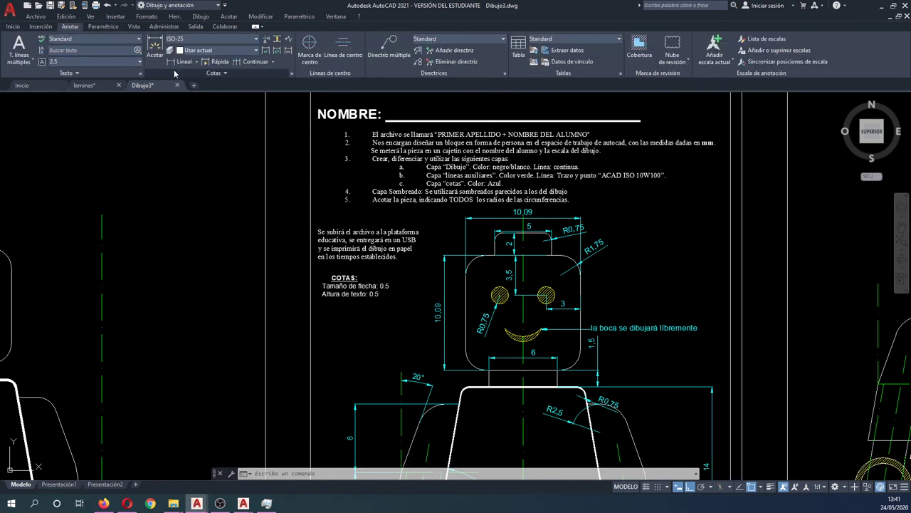
left_click(292, 73)
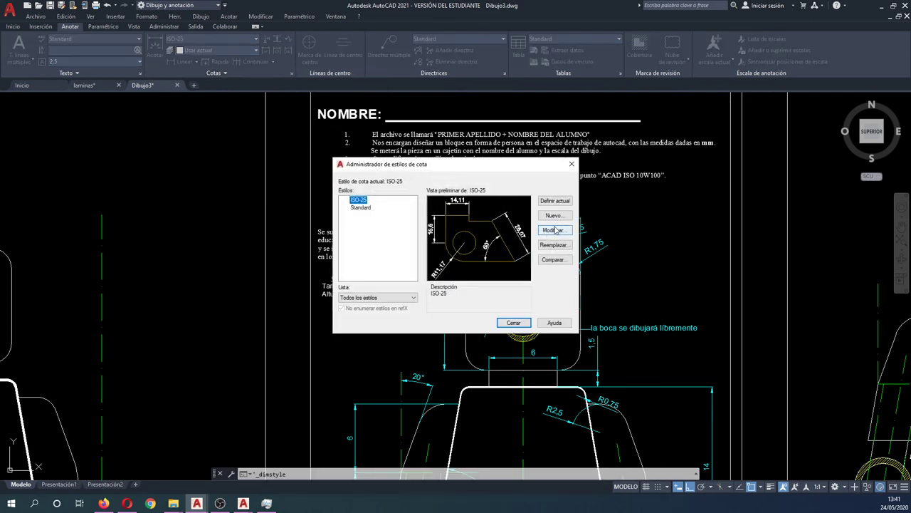
left_click(554, 215)
type("examen")
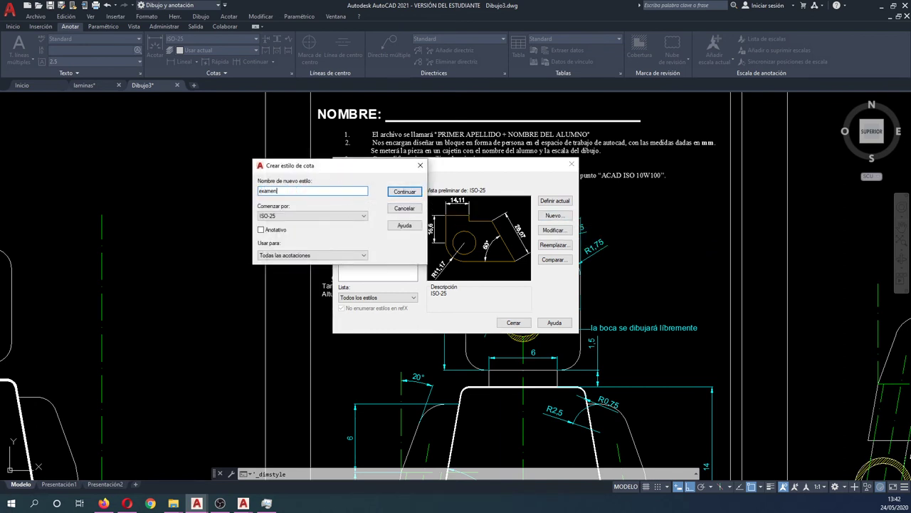
left_click(399, 195)
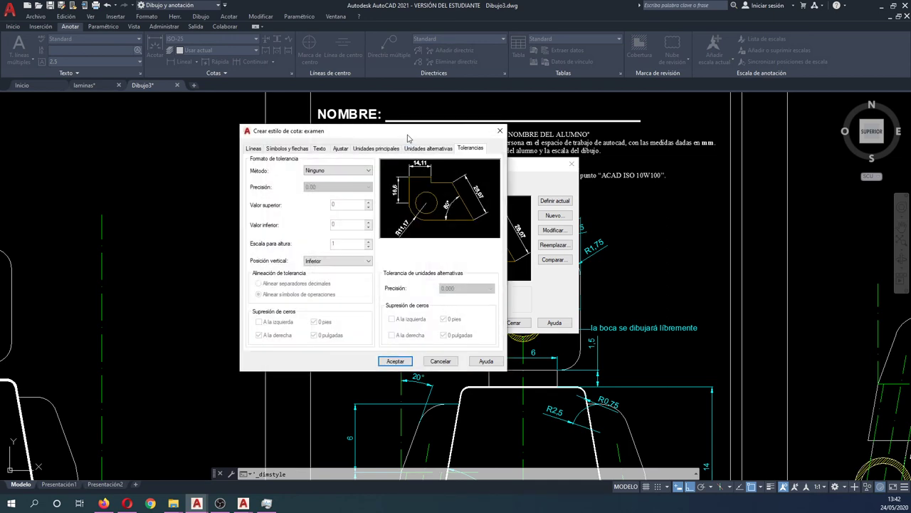
left_click_drag(407, 137, 502, 166)
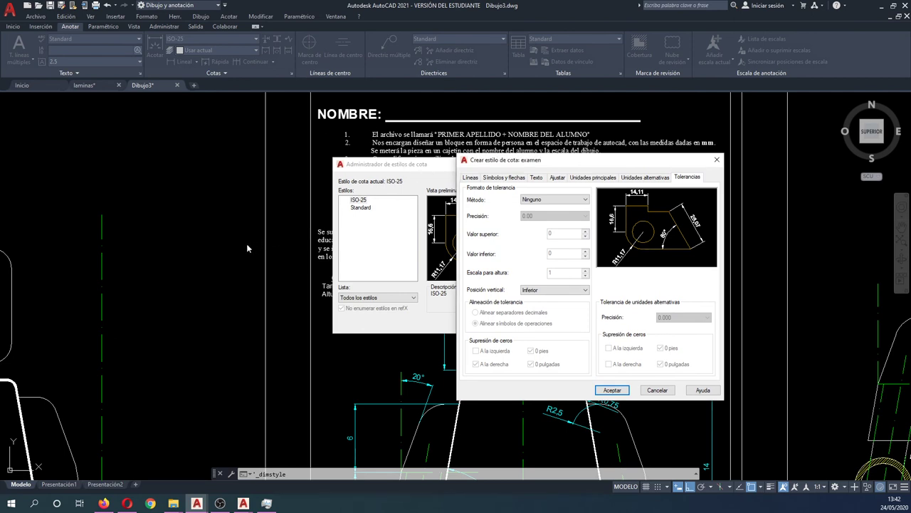
- Give examen 0.5 arrow size, 0.5 text height and 0.0625 offset, and make it current
left_click(470, 178)
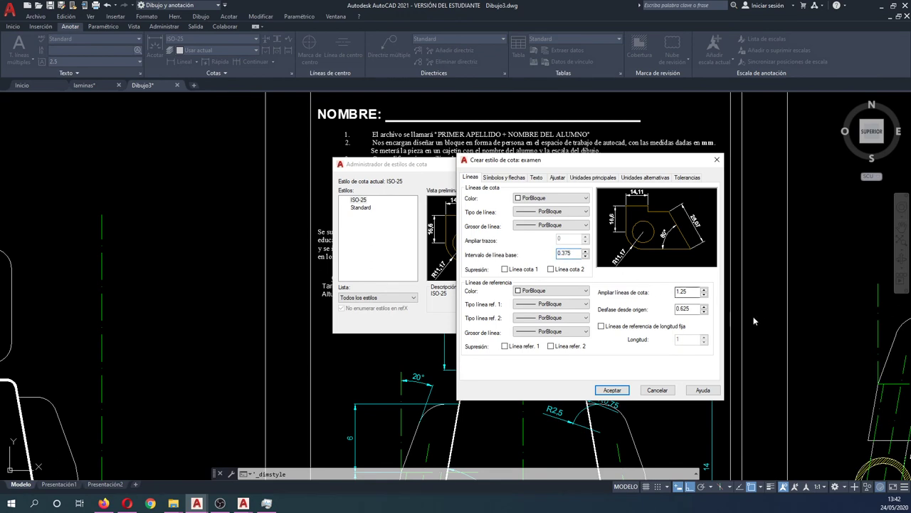
double_click(695, 295)
type("0.125")
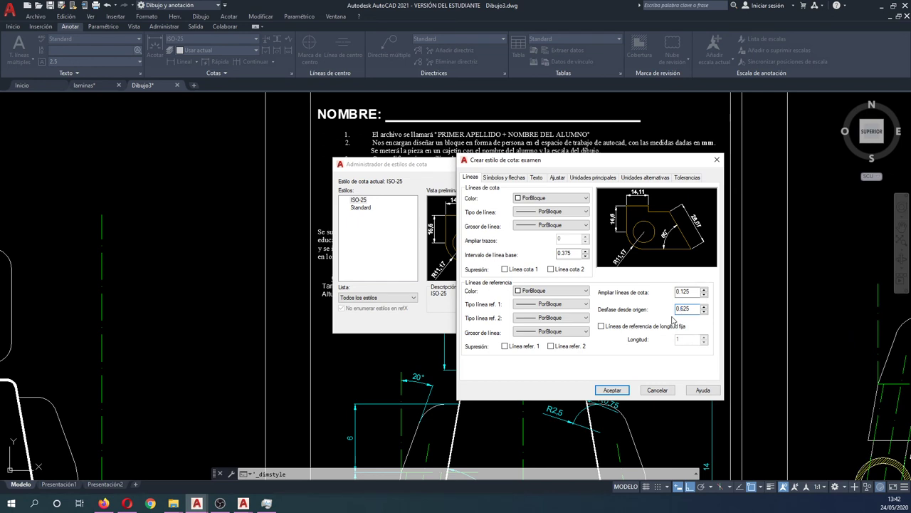
left_click(503, 178)
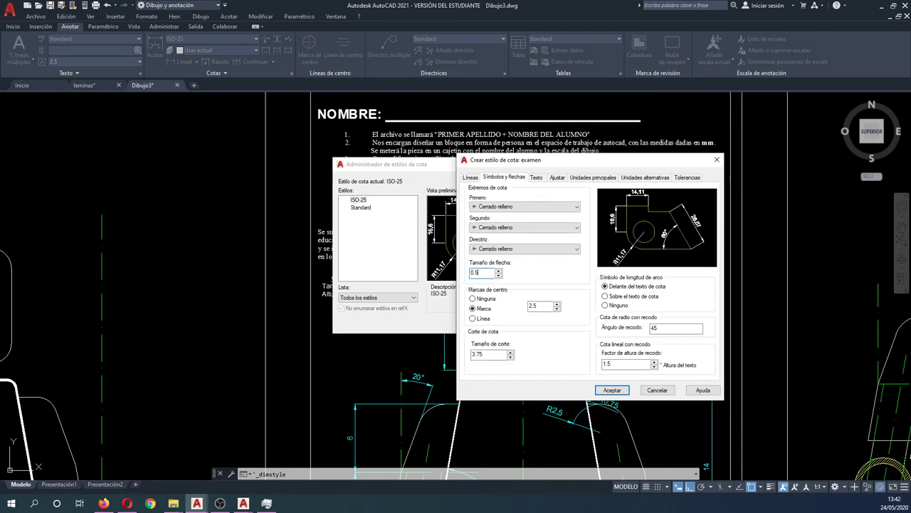
double_click(484, 353)
type("0.375")
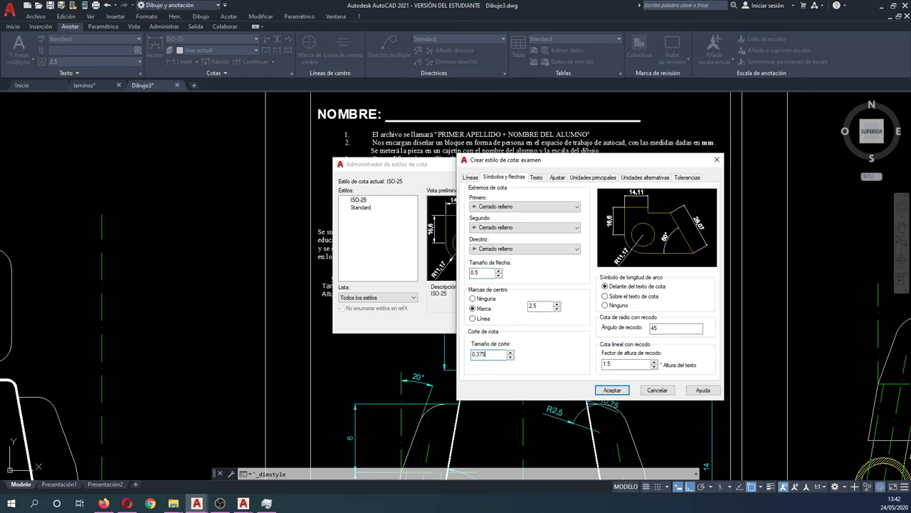
left_click(536, 178)
type("0.5")
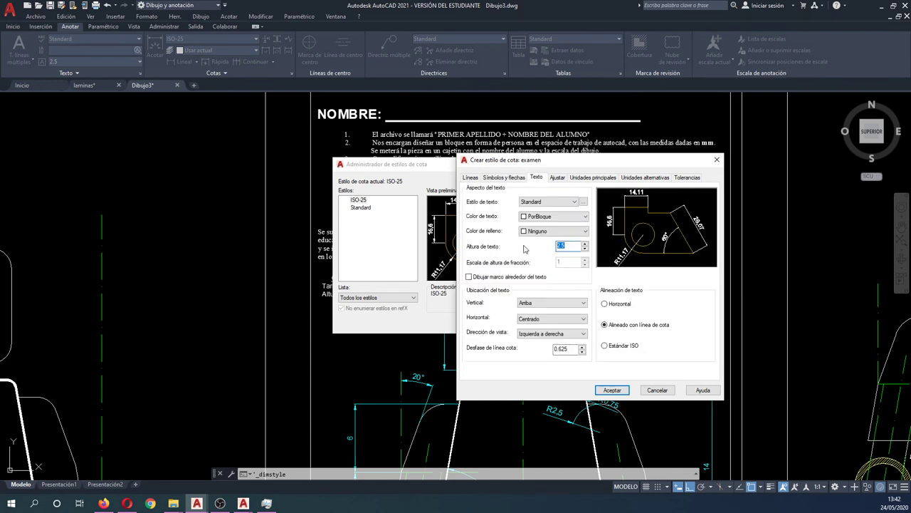
left_click(560, 349)
type("0.0625")
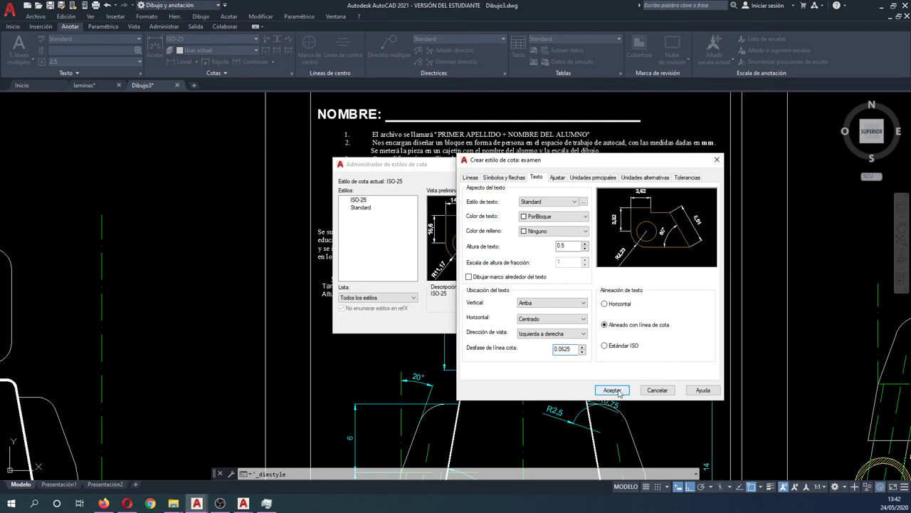
left_click(612, 390)
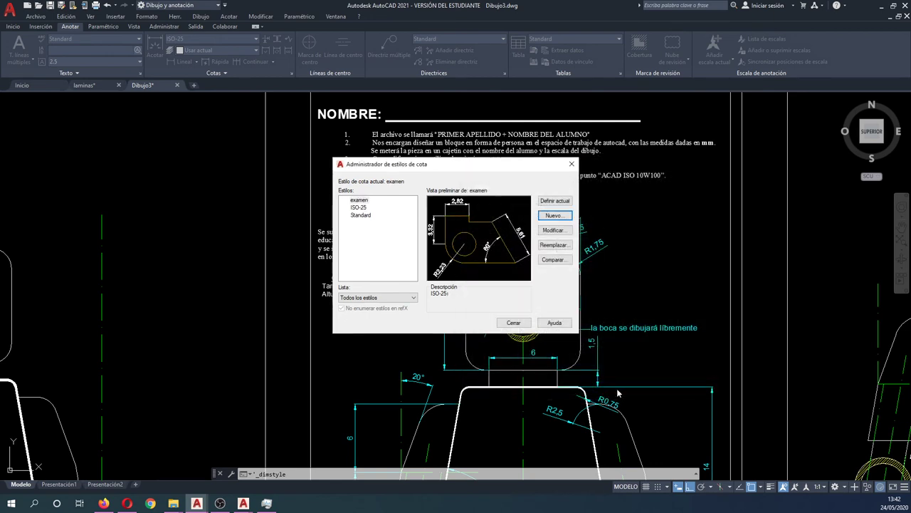
left_click(516, 323)
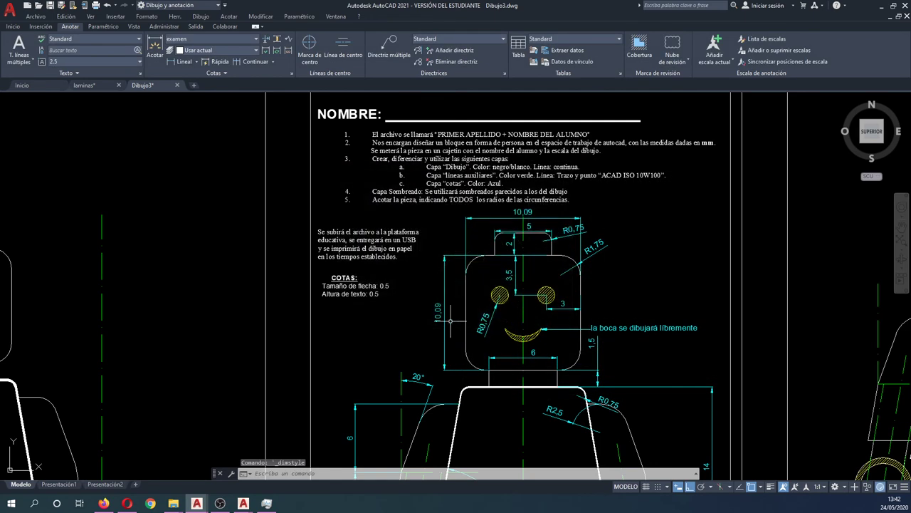
- Cancel a linear dimension begun at the head's left edge and return to the Inicio tools
scroll(377, 133, "down", 3)
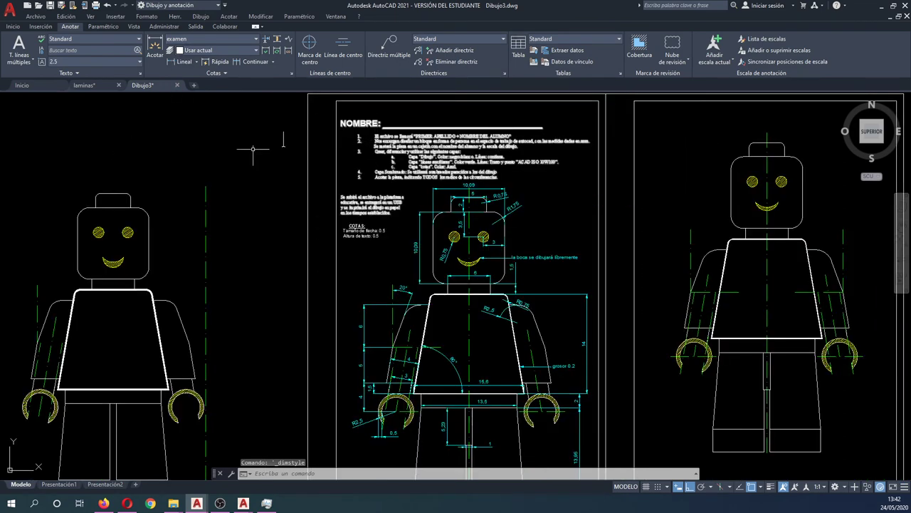
scroll(264, 153, "up", 1)
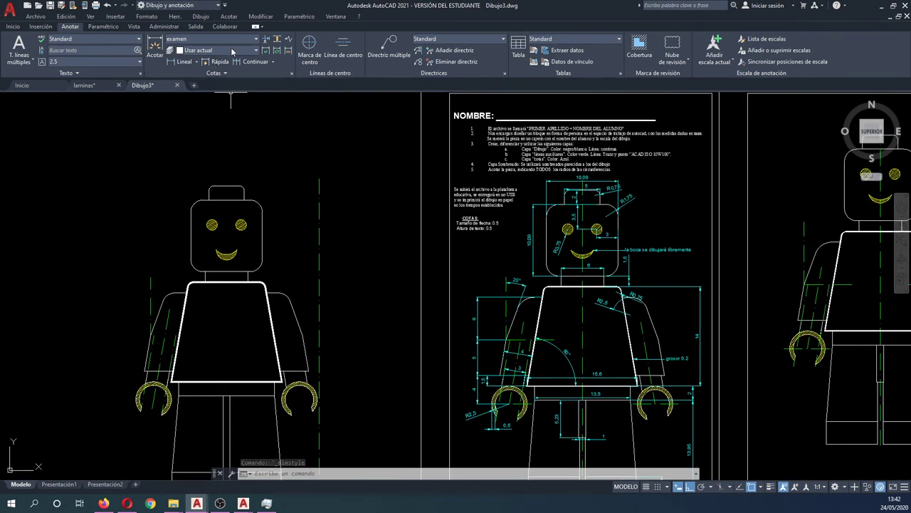
left_click(184, 61)
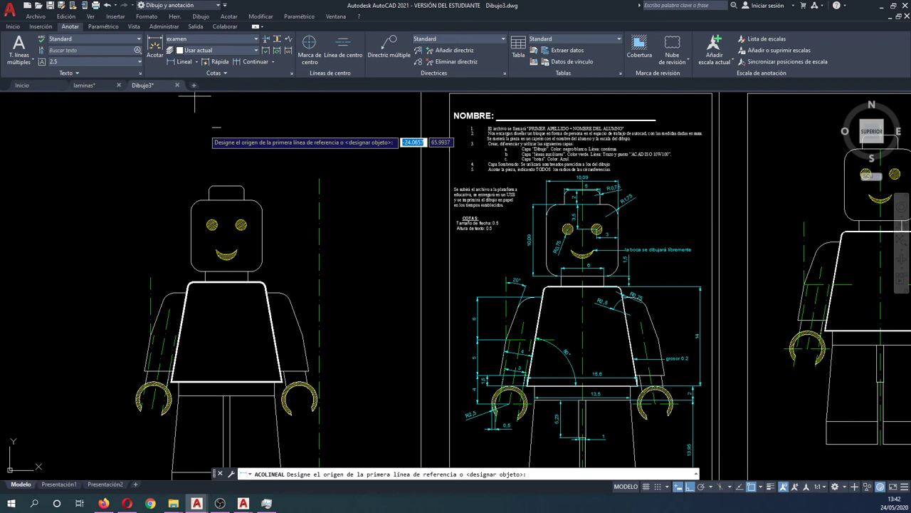
left_click(191, 211)
key("Escape")
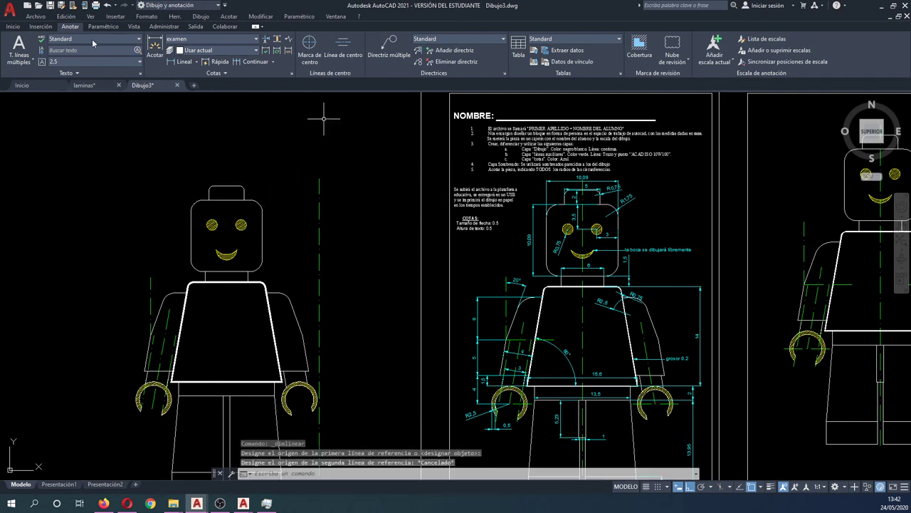
left_click(13, 26)
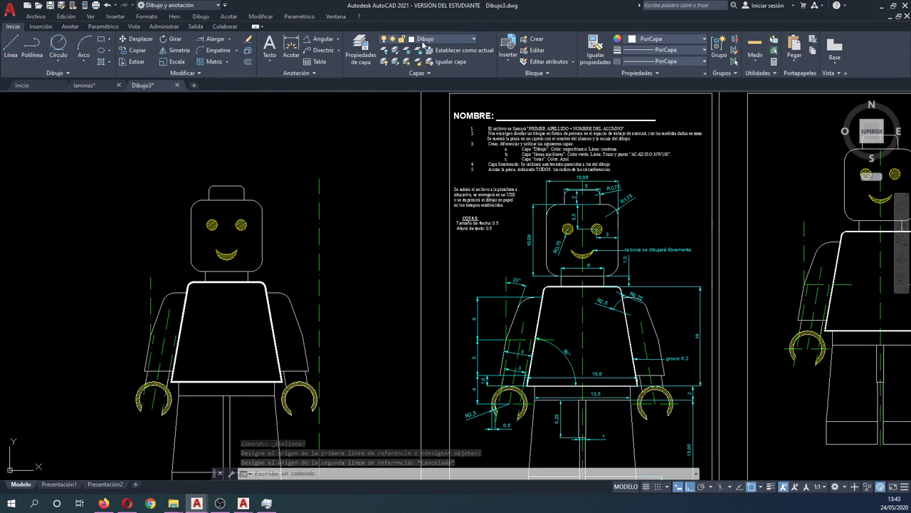
- Make cotas the current layer and dimension the head's width as 10,09 above it
left_click(434, 40)
left_click(427, 74)
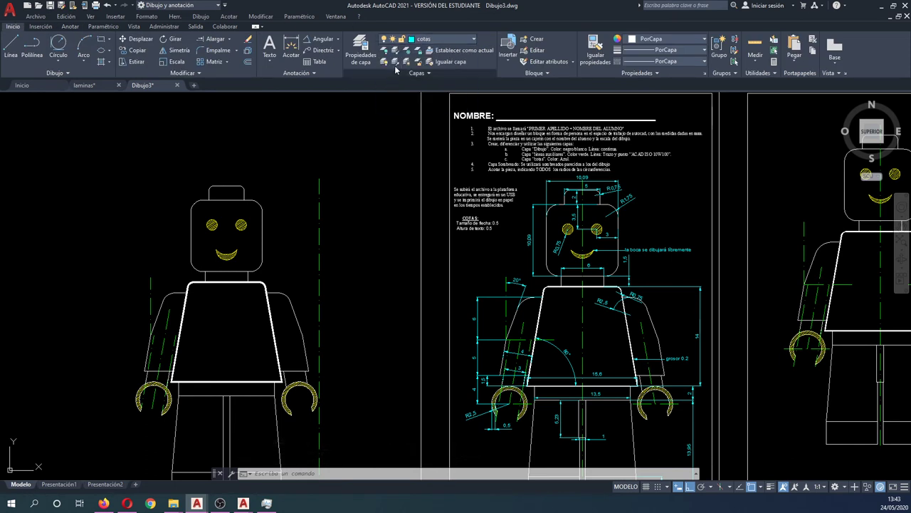
left_click(71, 26)
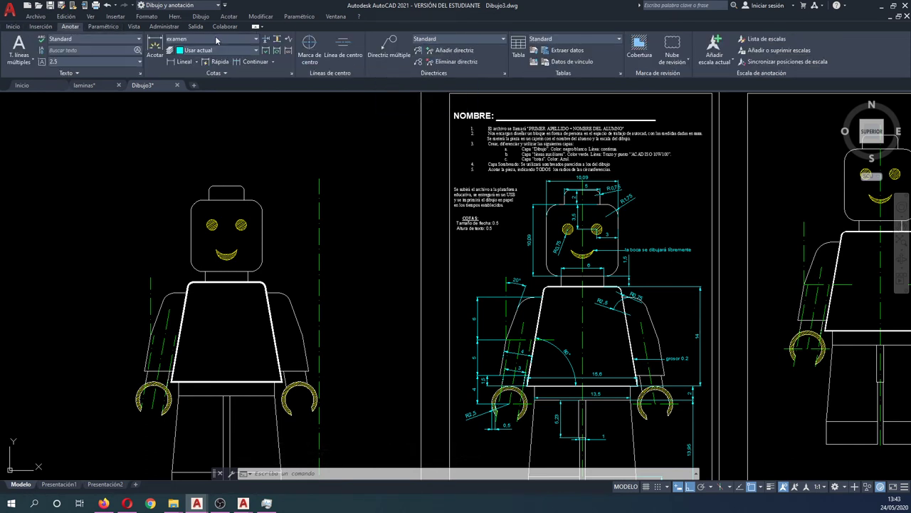
left_click(151, 43)
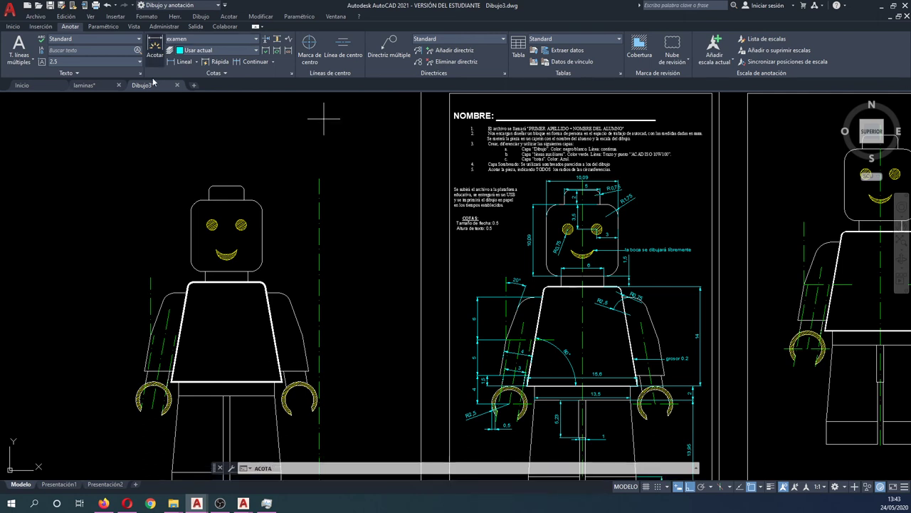
left_click(190, 208)
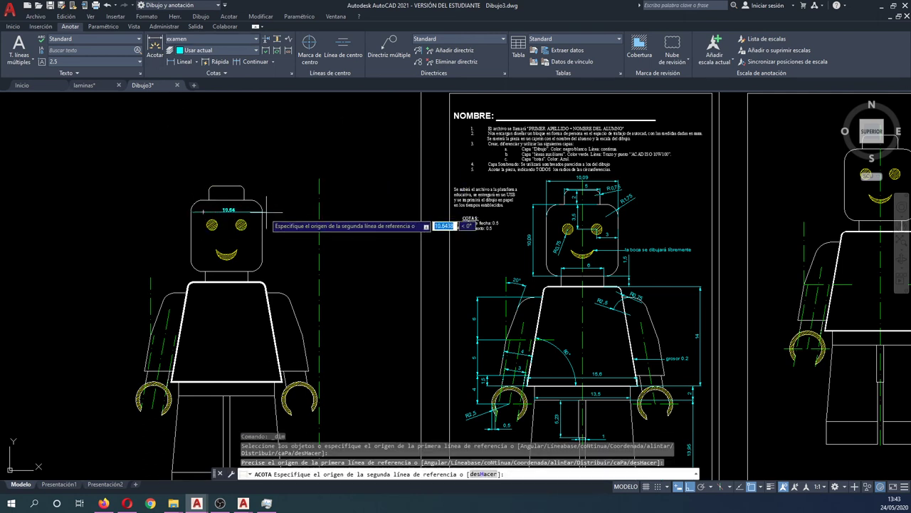
left_click(262, 208)
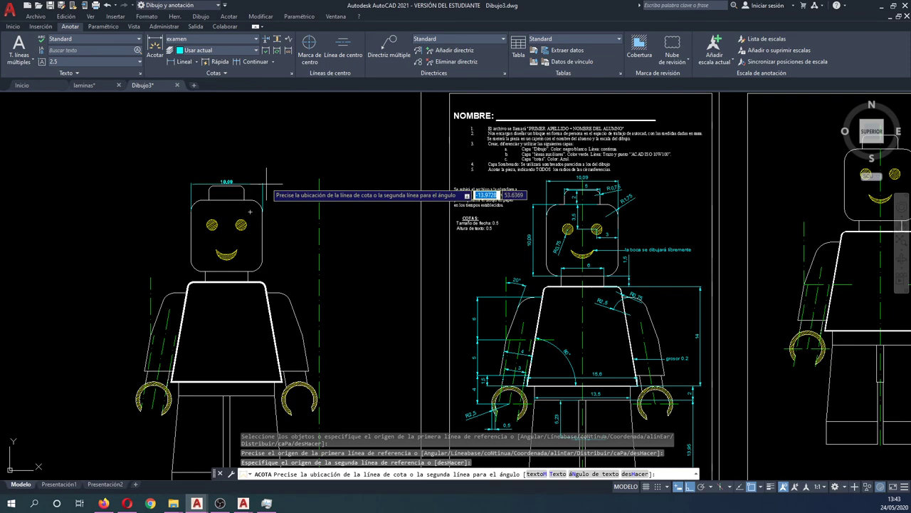
left_click(267, 169)
scroll(225, 175, "up", 2)
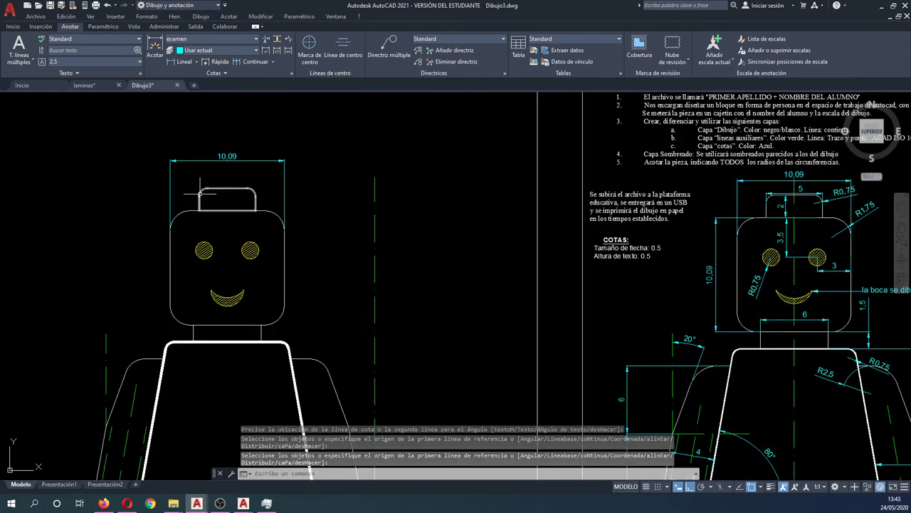
- Dimension the top knob's width as 5 above the head
left_click(200, 196)
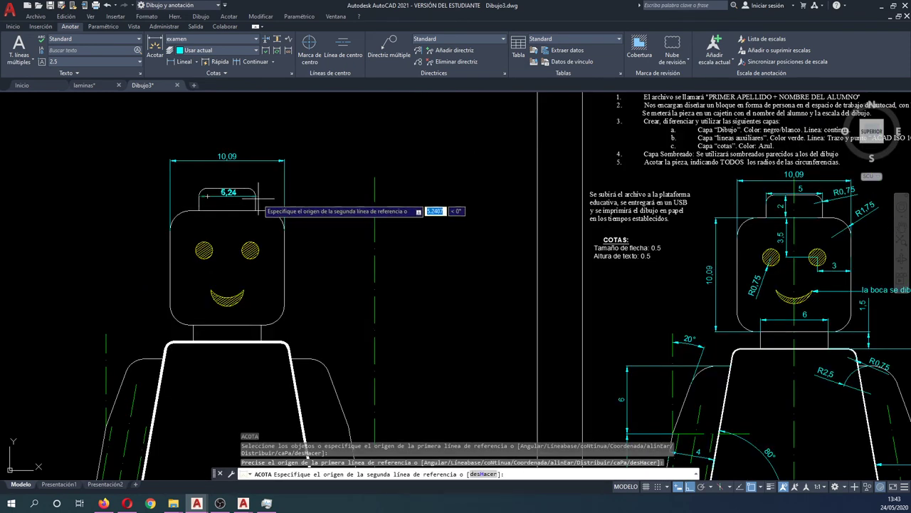
left_click(254, 194)
scroll(258, 186, "up", 4)
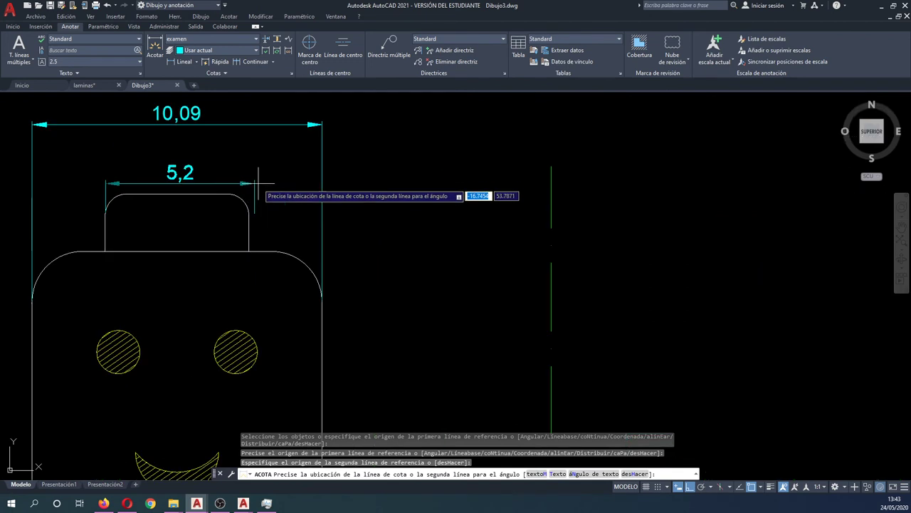
key("Escape")
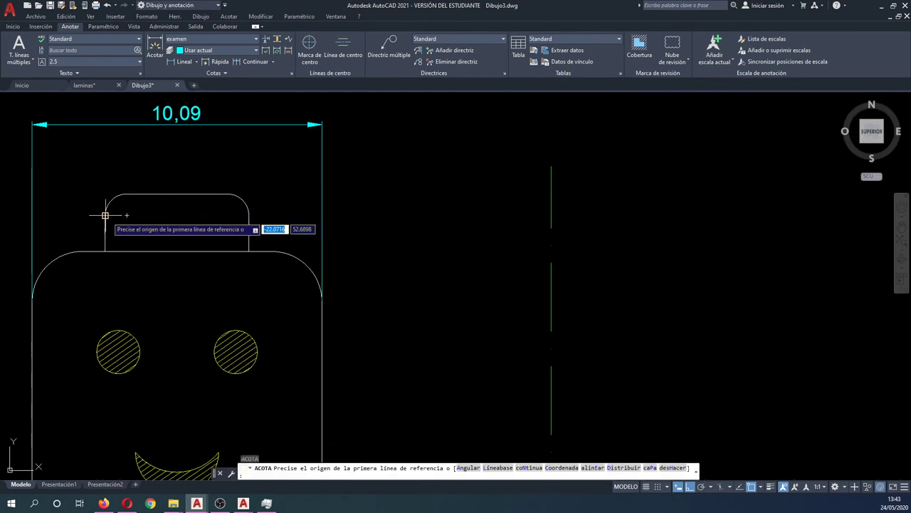
left_click(105, 214)
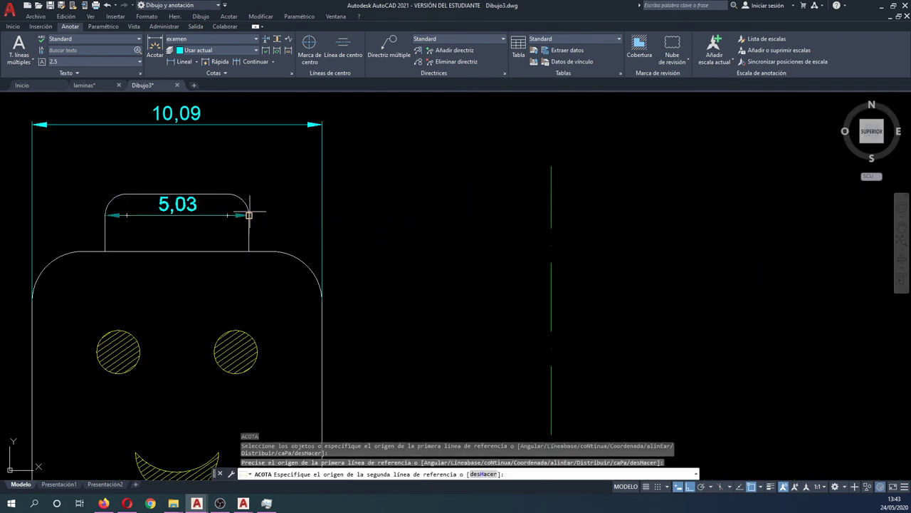
scroll(251, 211, "up", 5)
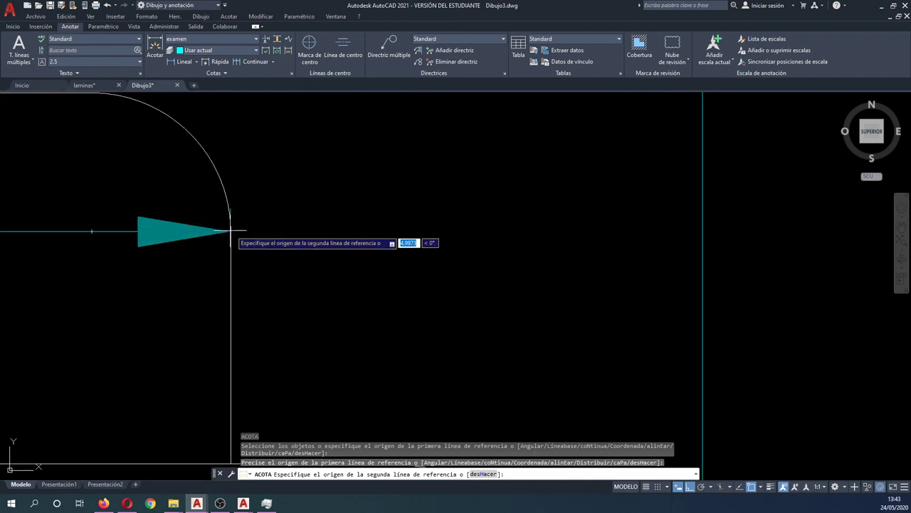
left_click(231, 230)
scroll(231, 230, "down", 5)
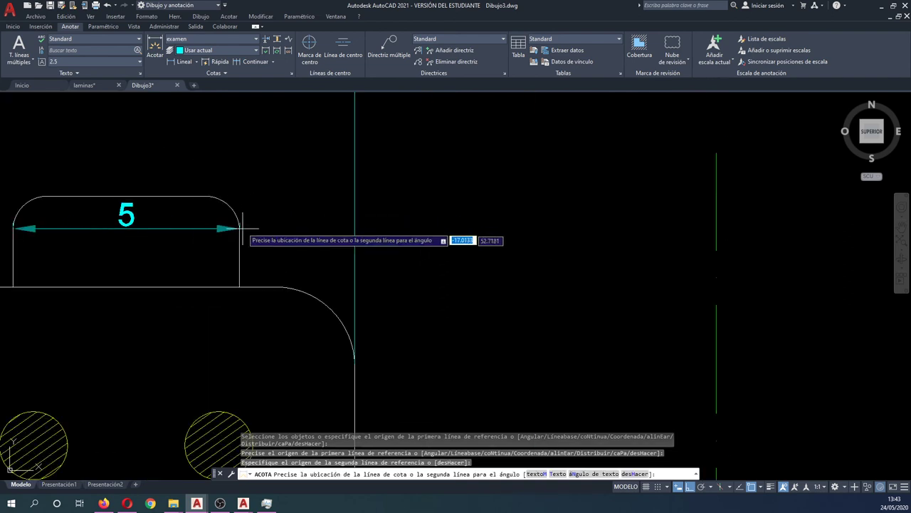
left_click(227, 143)
scroll(227, 142, "down", 2)
scroll(320, 193, "down", 2)
scroll(549, 203, "down", 2)
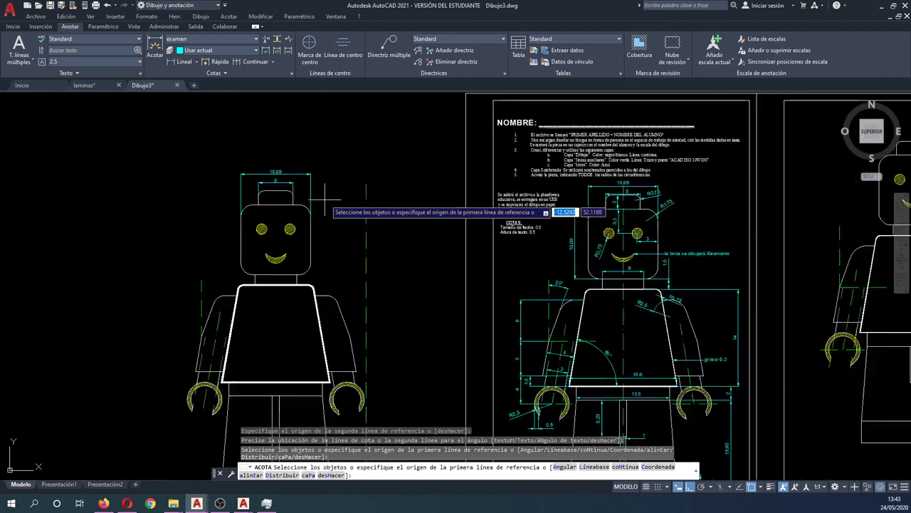
scroll(605, 209, "up", 1)
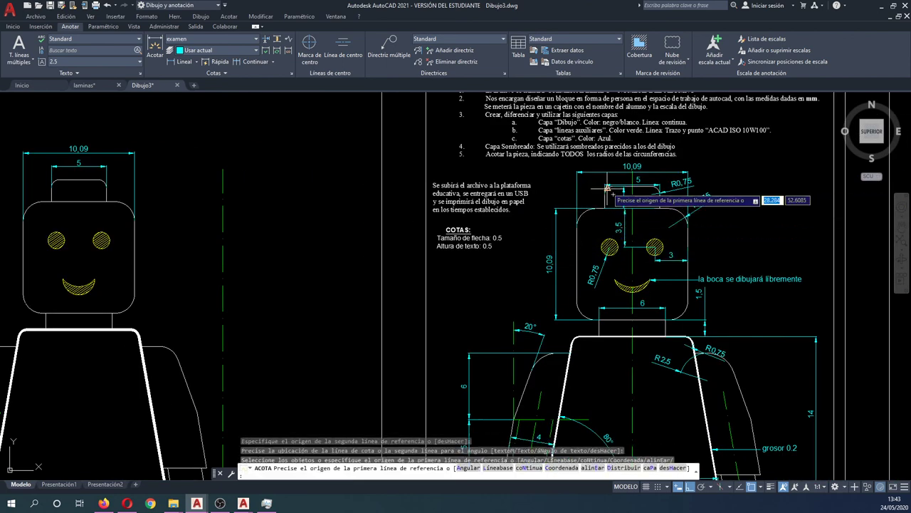
scroll(639, 231, "down", 1)
scroll(639, 231, "up", 1)
scroll(662, 274, "up", 1)
scroll(662, 274, "down", 3)
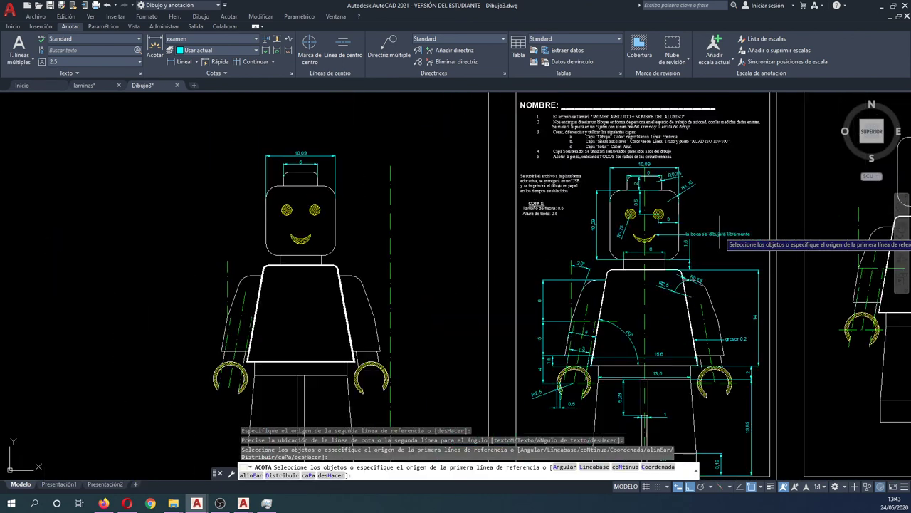
scroll(631, 311, "up", 1)
scroll(627, 249, "down", 1)
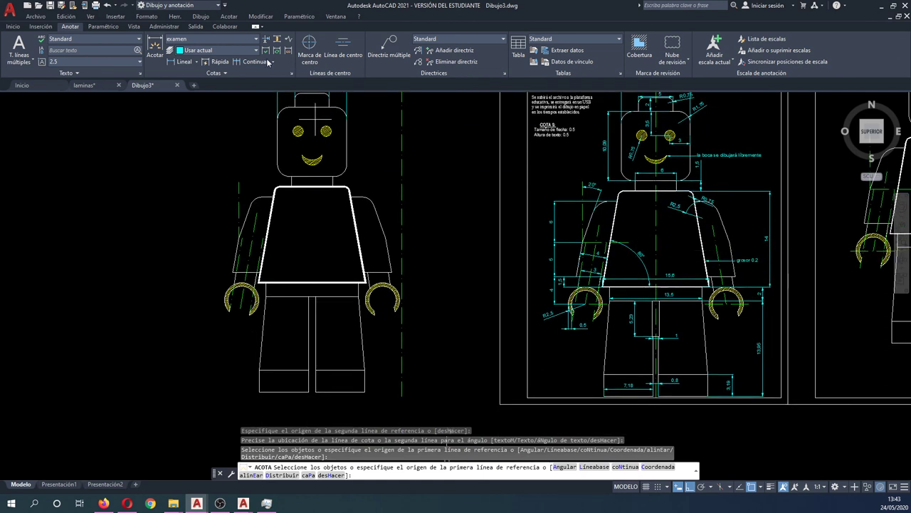
- Add an 80° angular dimension between the torso's slanted left edge and bottom edge
left_click(234, 74)
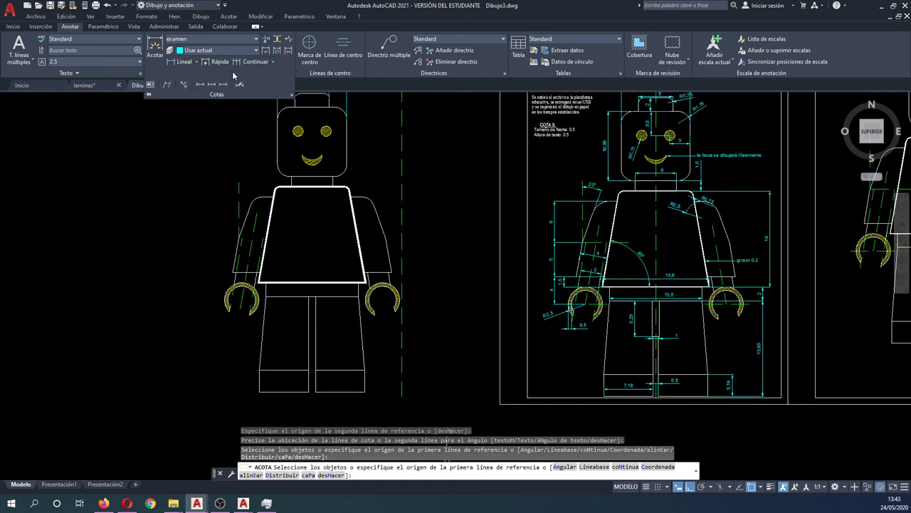
key("Escape")
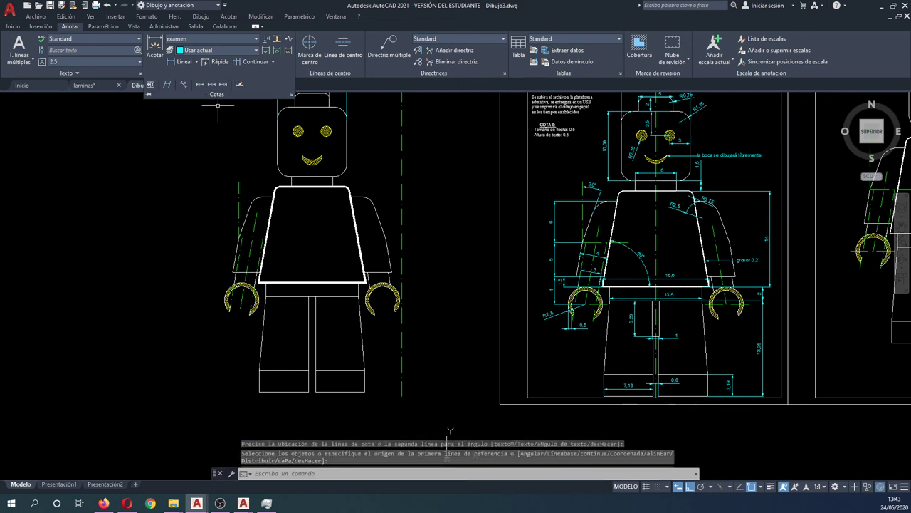
key("Escape")
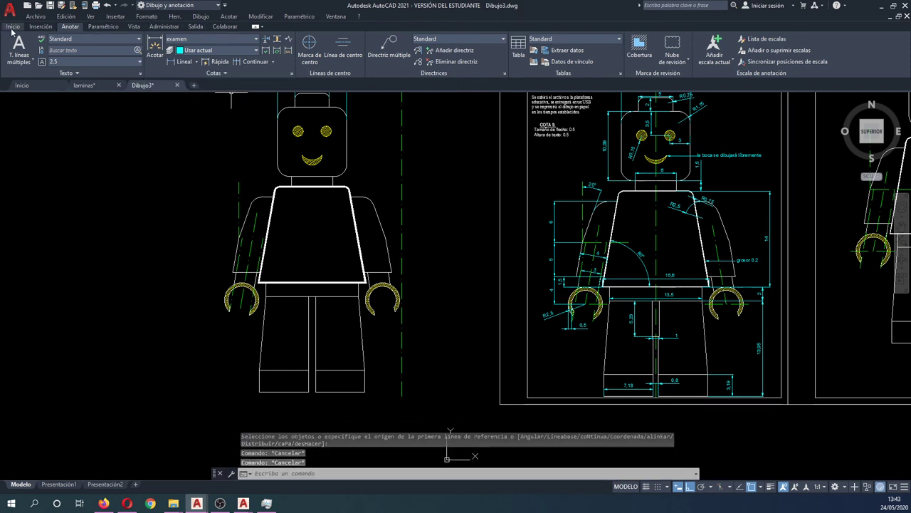
left_click(13, 27)
left_click(322, 38)
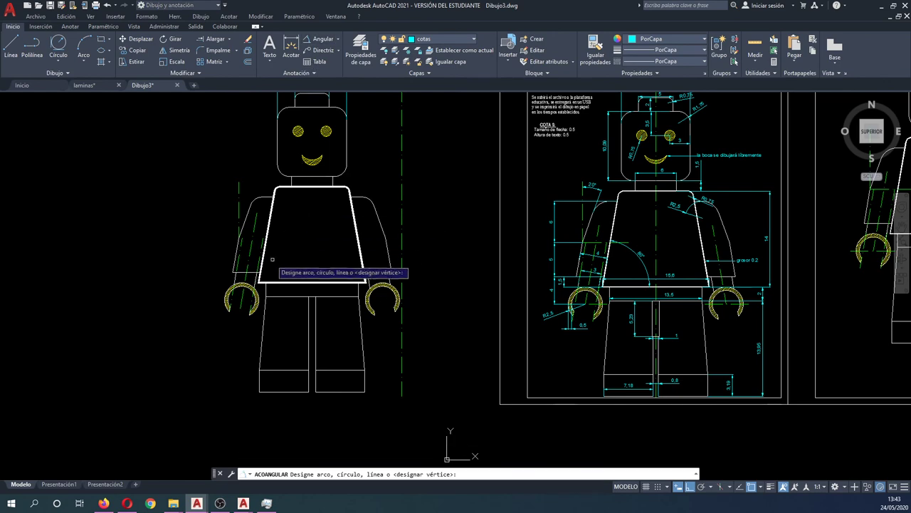
left_click(263, 264)
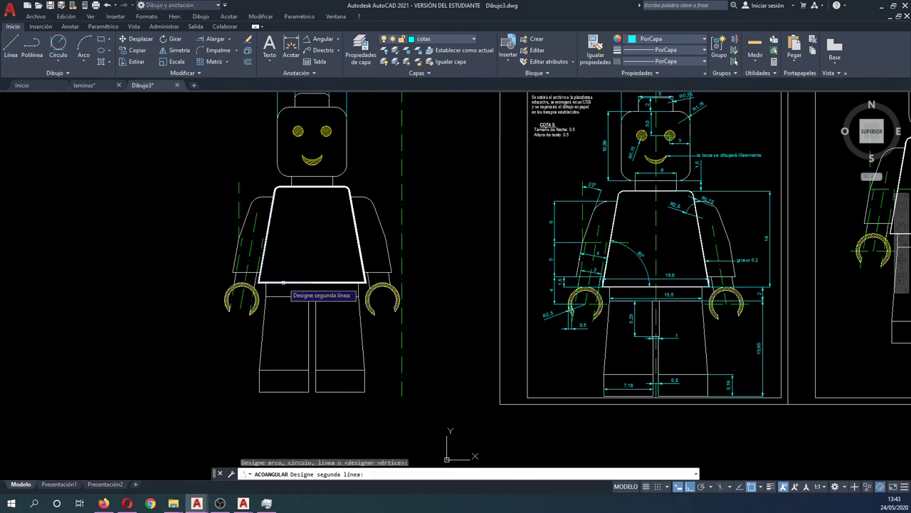
left_click(285, 283)
scroll(299, 264, "up", 5)
left_click(293, 261)
- Add a 20° angular dimension between the vertical line and the left arm's slanted edge
scroll(293, 261, "down", 5)
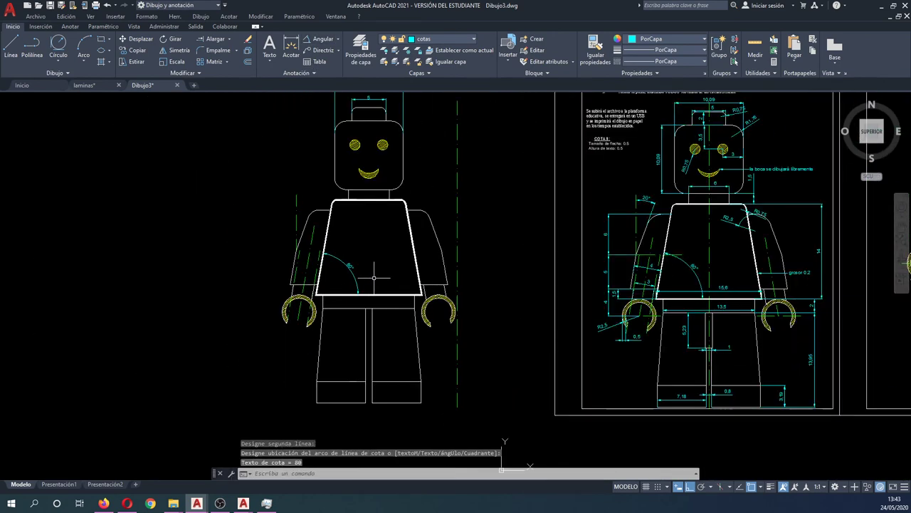
scroll(300, 205, "up", 3)
key("Return")
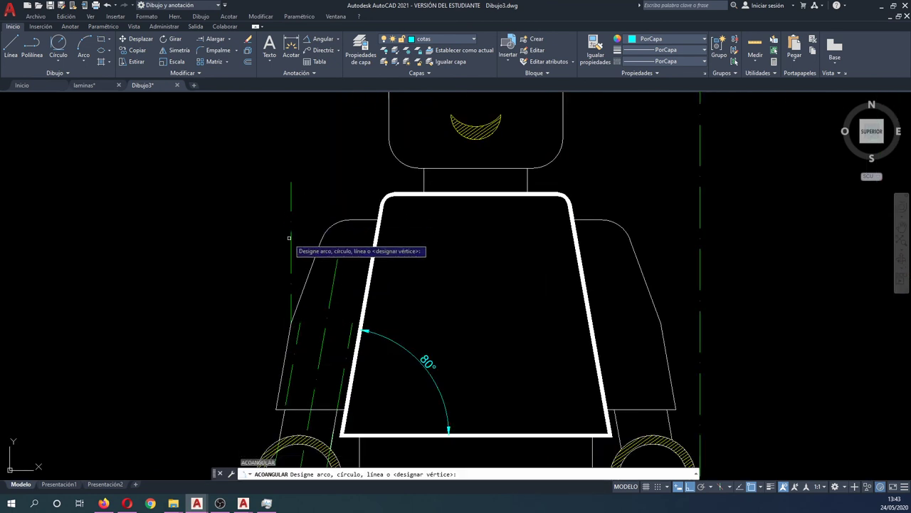
left_click(296, 249)
left_click(313, 253)
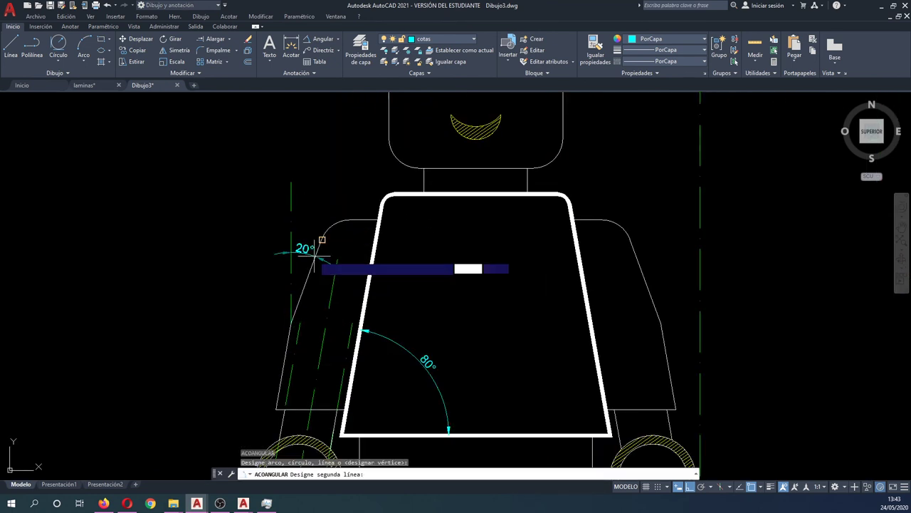
left_click(314, 229)
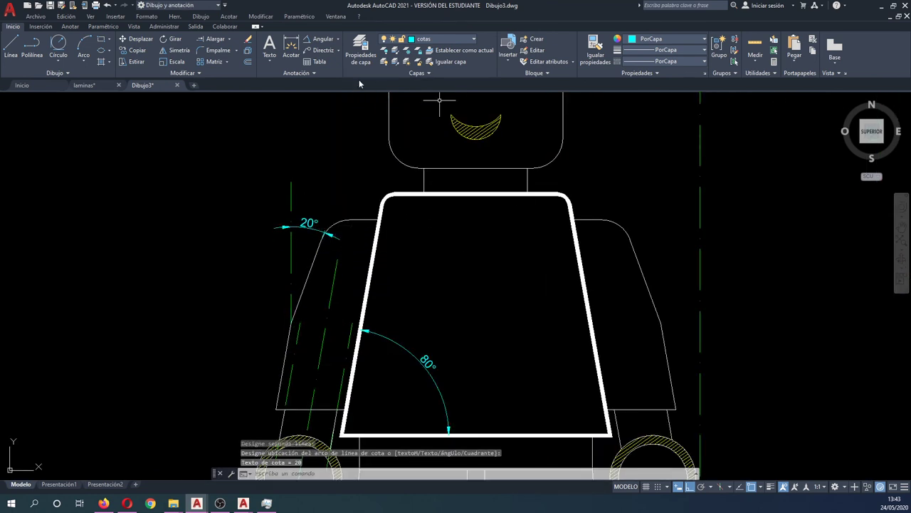
left_click(338, 43)
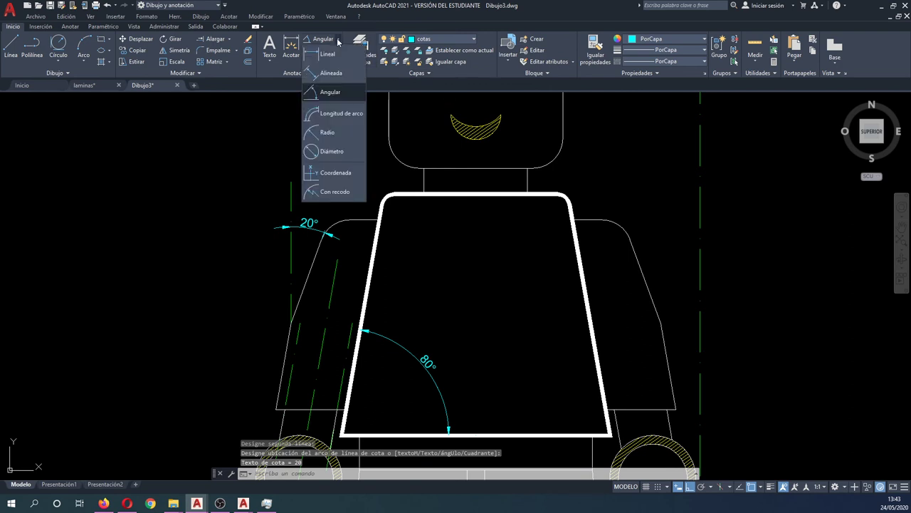
- Dimension the torso's rounded top corner as R0,75 and the shoulder arc as R1,75
left_click(346, 131)
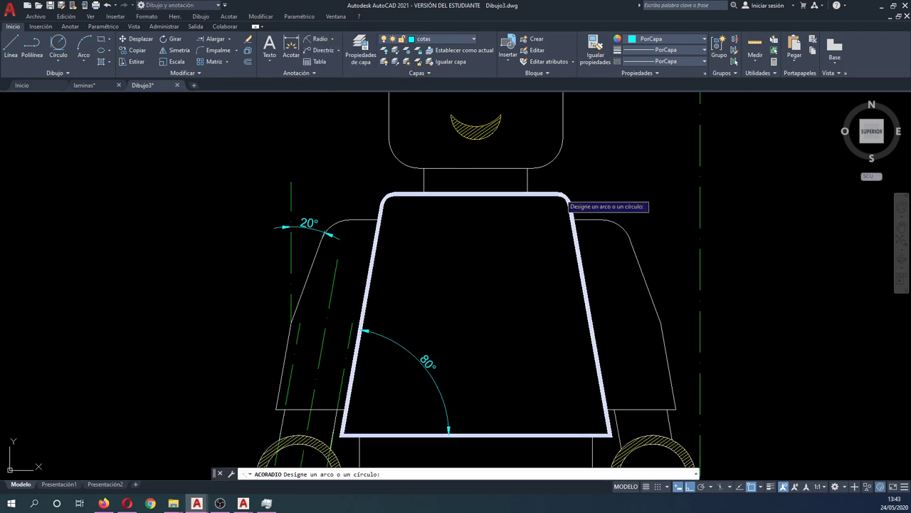
left_click(563, 197)
left_click(570, 203)
key("Return")
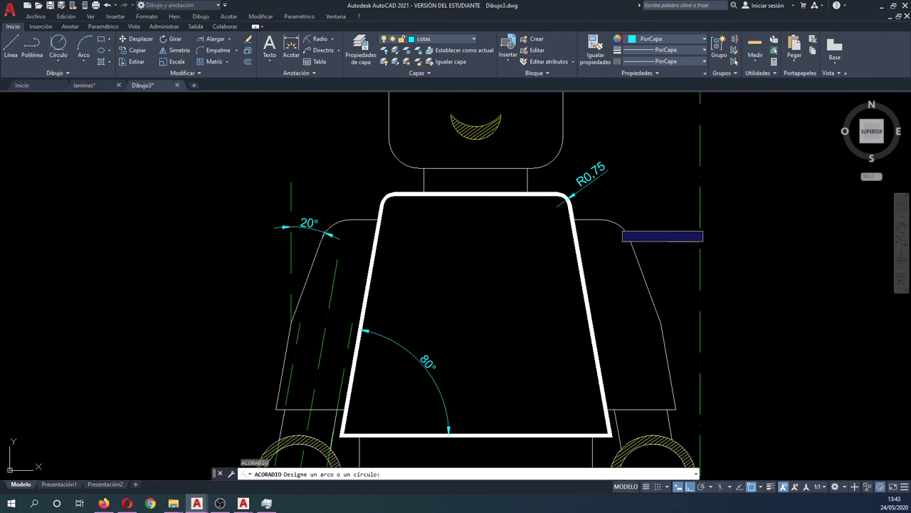
left_click(618, 226)
scroll(600, 211, "down", 4)
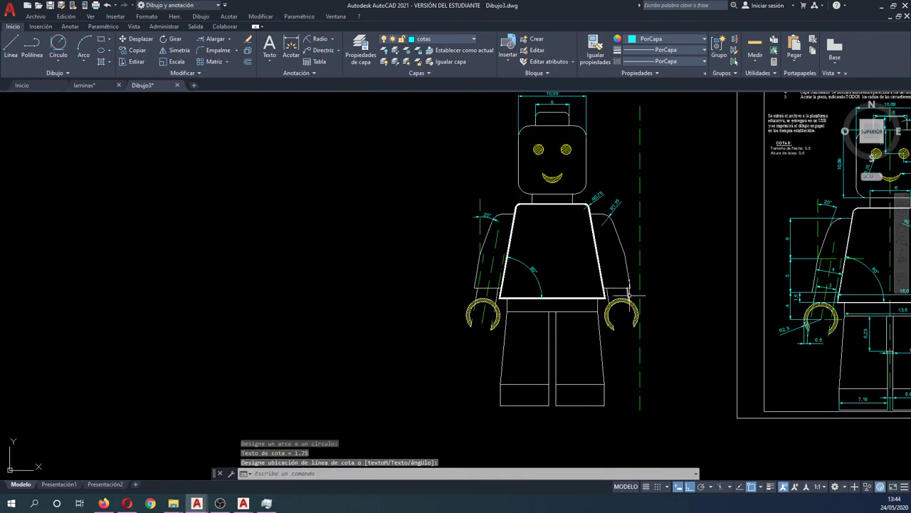
- Dimension the left hand ring's outer arc as R2,5, placed above left
key("Return")
scroll(427, 306, "up", 2)
scroll(416, 274, "up", 4)
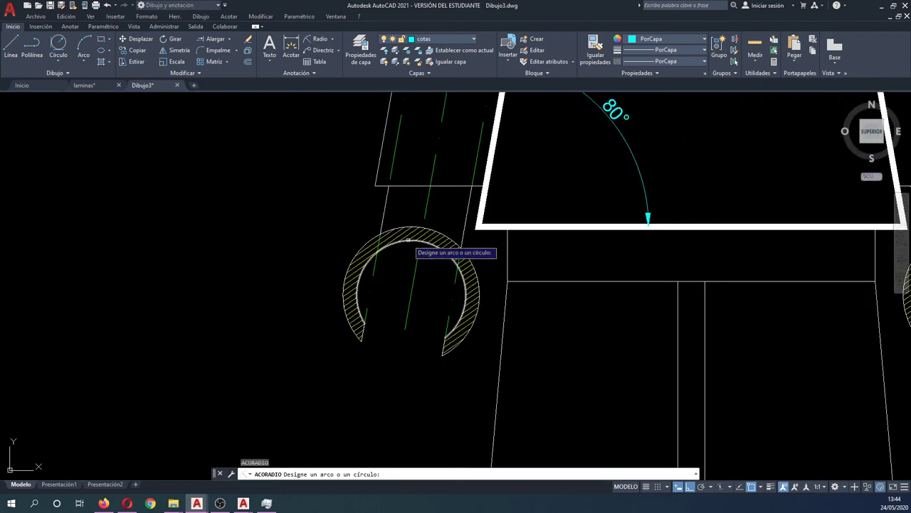
left_click(408, 241)
key("Escape")
key("Return")
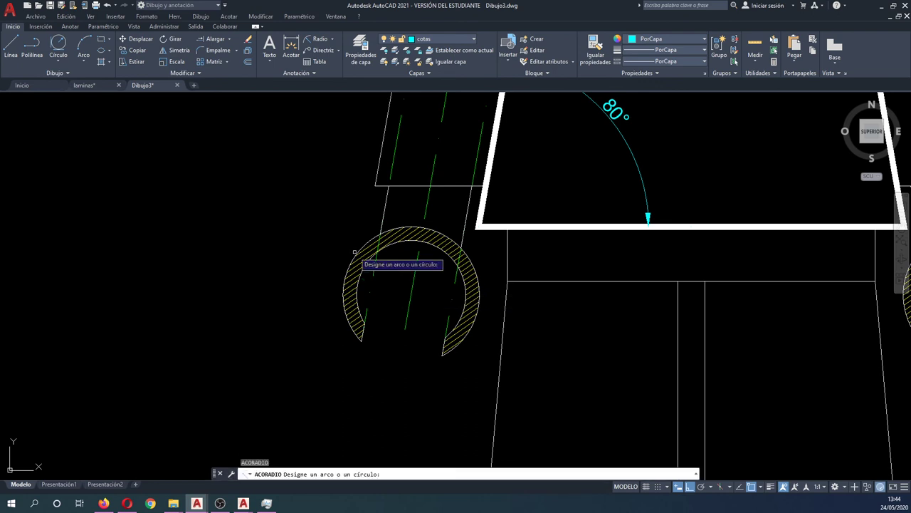
left_click(354, 251)
left_click(295, 246)
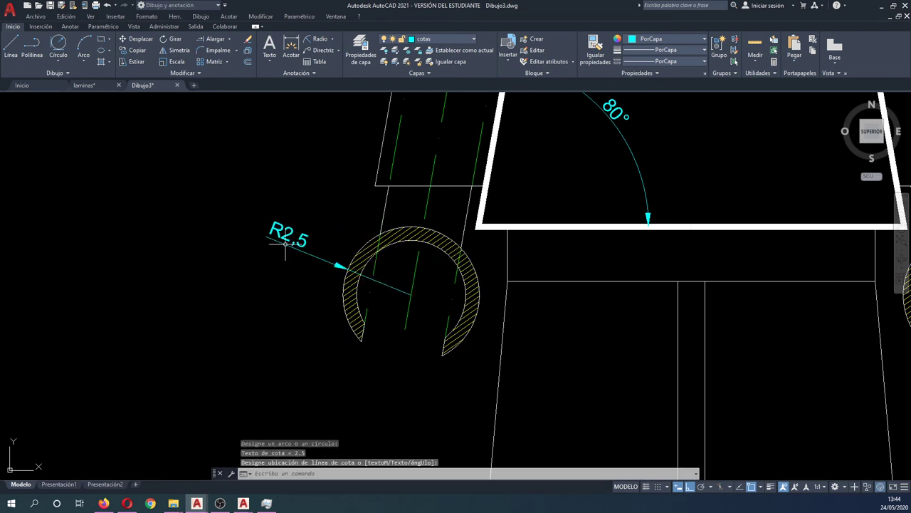
scroll(363, 313, "up", 4)
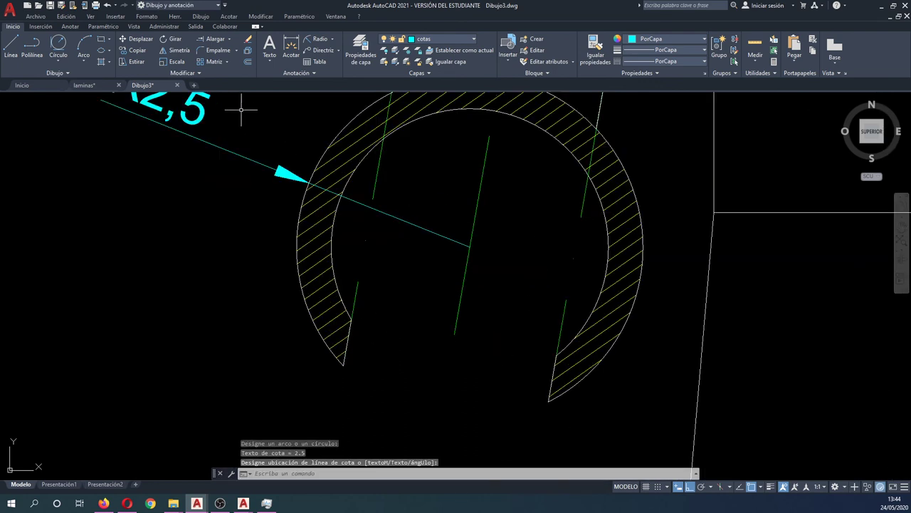
scroll(447, 203, "down", 4)
scroll(697, 258, "down", 2)
middle_click_drag(732, 257, 395, 251)
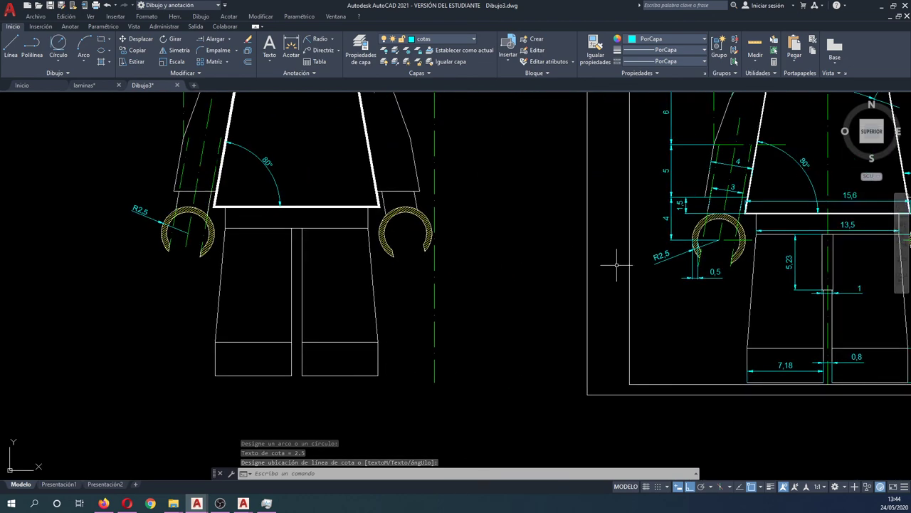
- Bring both hands into view; attempt a polyline and a dimension on the hand ring, cancelling both
scroll(697, 247, "up", 3)
scroll(704, 242, "up", 3)
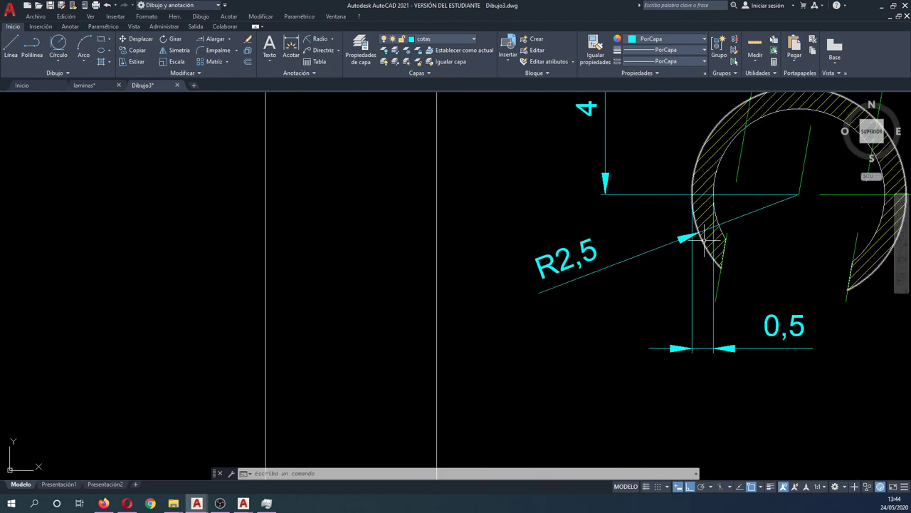
scroll(704, 242, "down", 3)
scroll(705, 245, "down", 2)
middle_click_drag(92, 214, 295, 214)
scroll(295, 214, "up", 2)
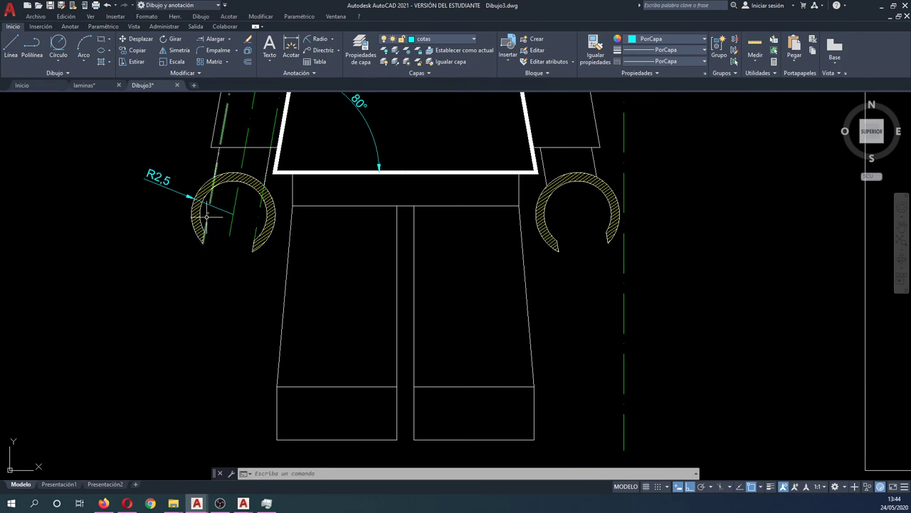
scroll(206, 216, "up", 3)
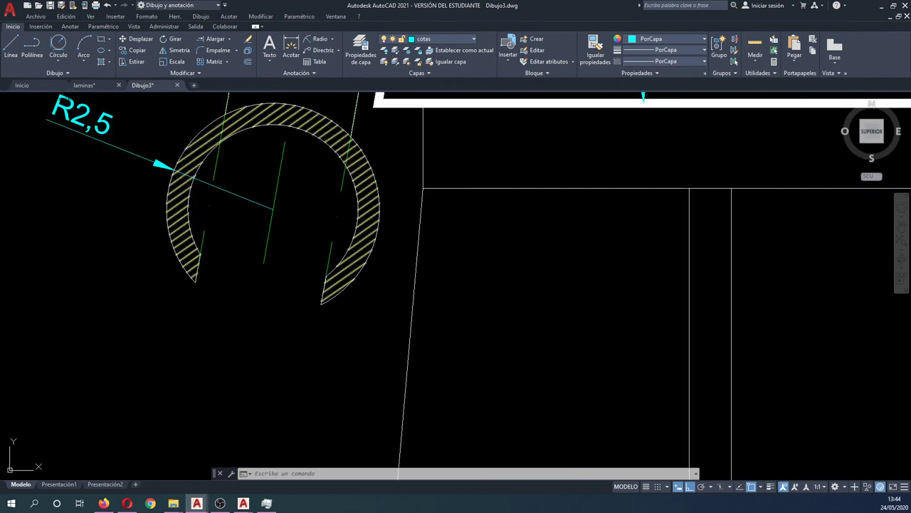
type("pol")
key("Return")
left_click(167, 206)
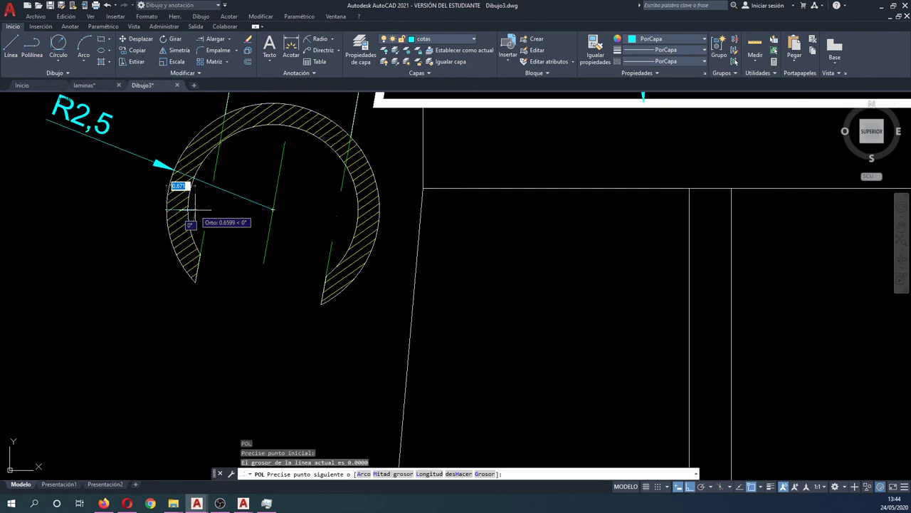
key("Escape")
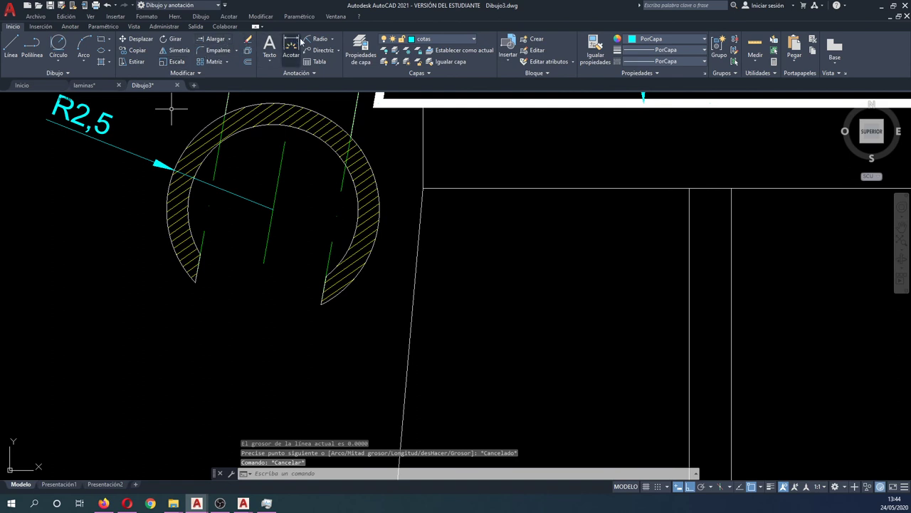
left_click(293, 44)
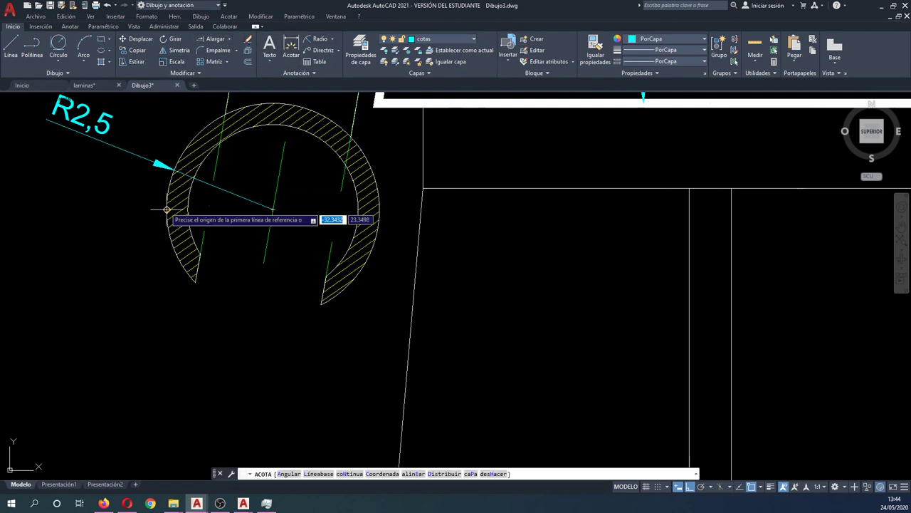
left_click(167, 209)
left_click(190, 209)
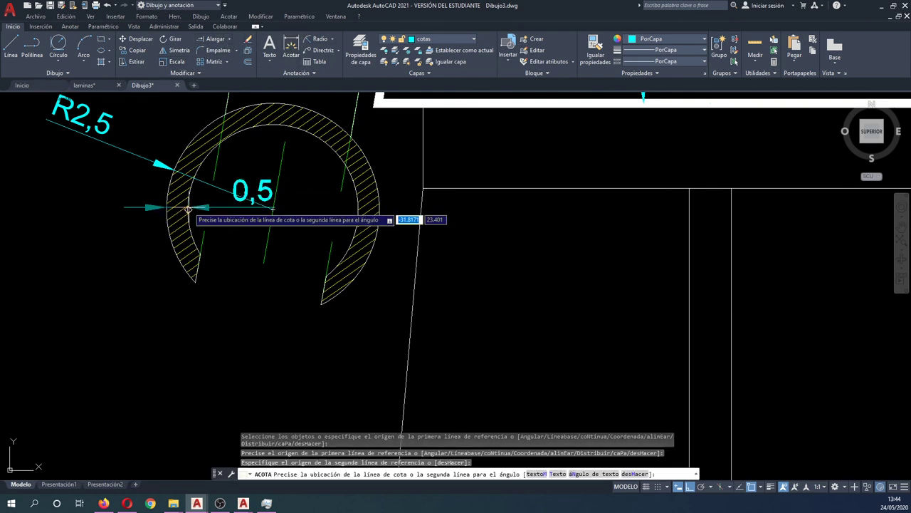
key("Escape")
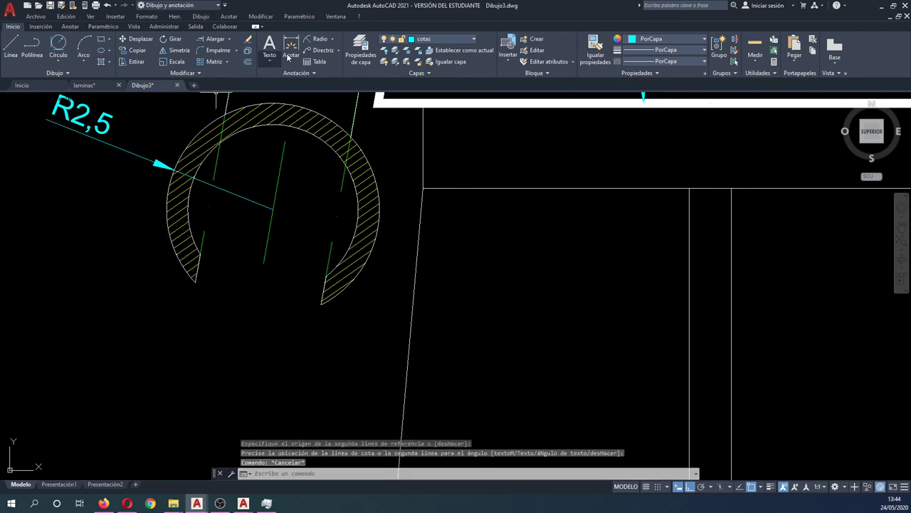
- Try dimensioning the ring's lower end with tangent and perpendicular snaps, then cancel
left_click(297, 42)
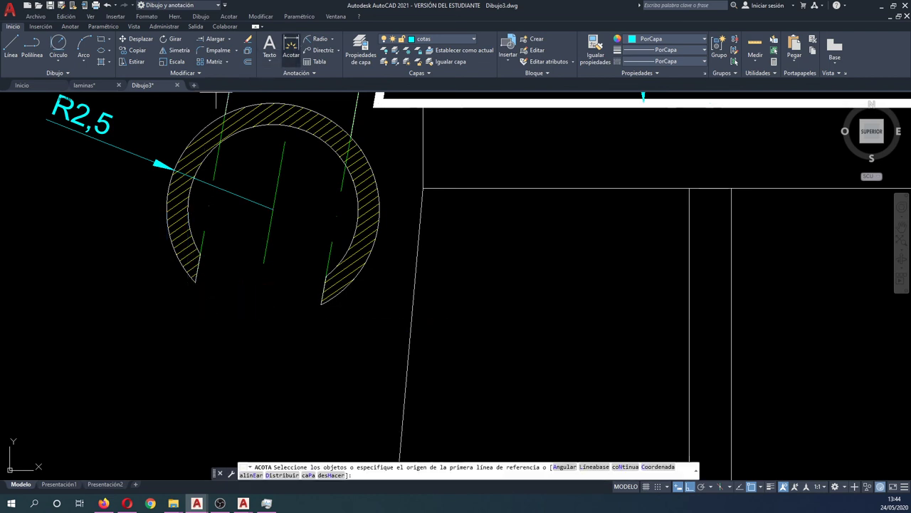
left_click(202, 255)
right_click(190, 267, "shift")
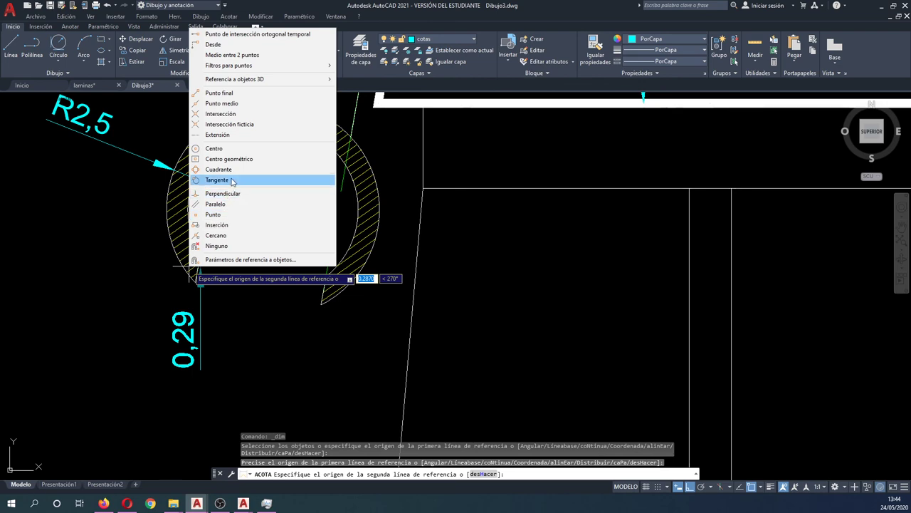
left_click(230, 178)
right_click(209, 258, "shift")
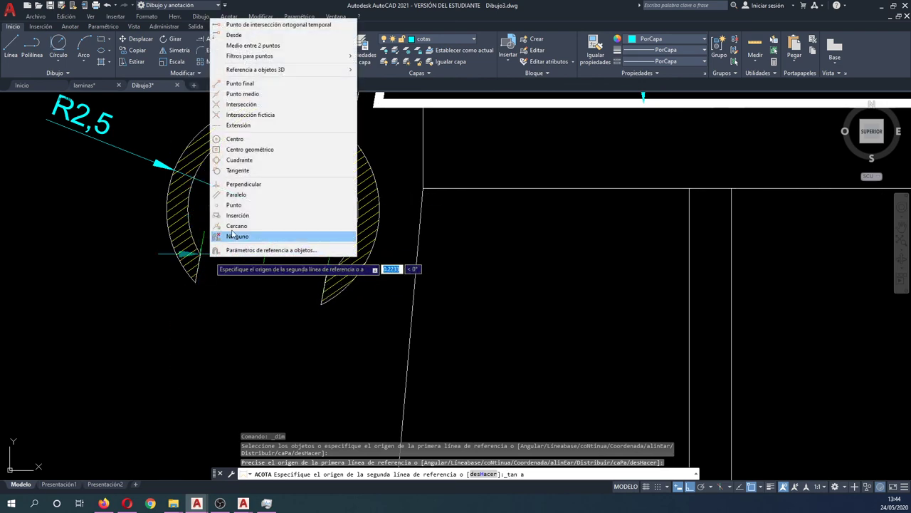
left_click(228, 180)
scroll(192, 277, "up", 4)
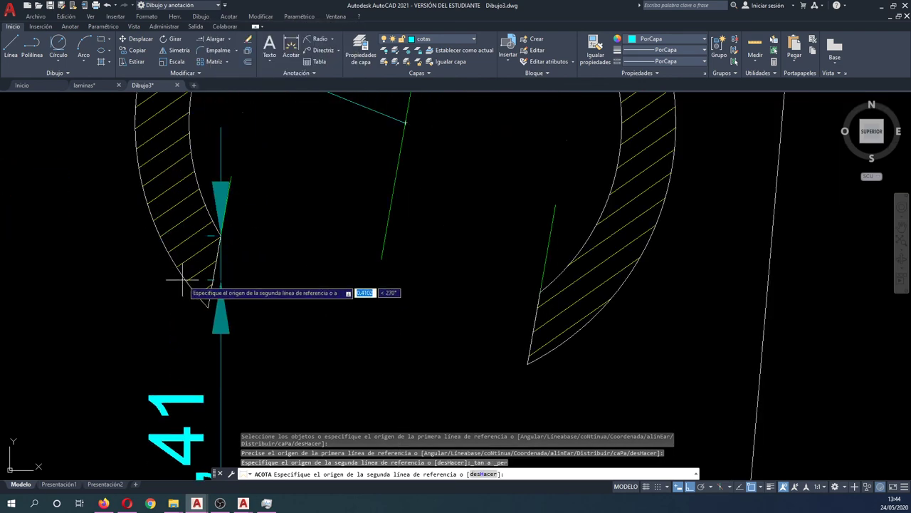
right_click(192, 274, "shift")
left_click(213, 205)
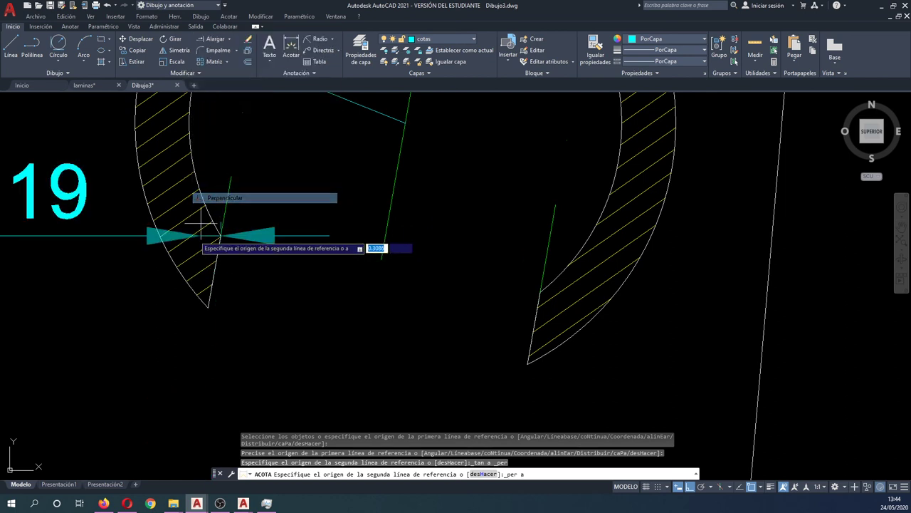
left_click(178, 262)
scroll(179, 264, "down", 2)
scroll(205, 269, "down", 3)
key("Escape")
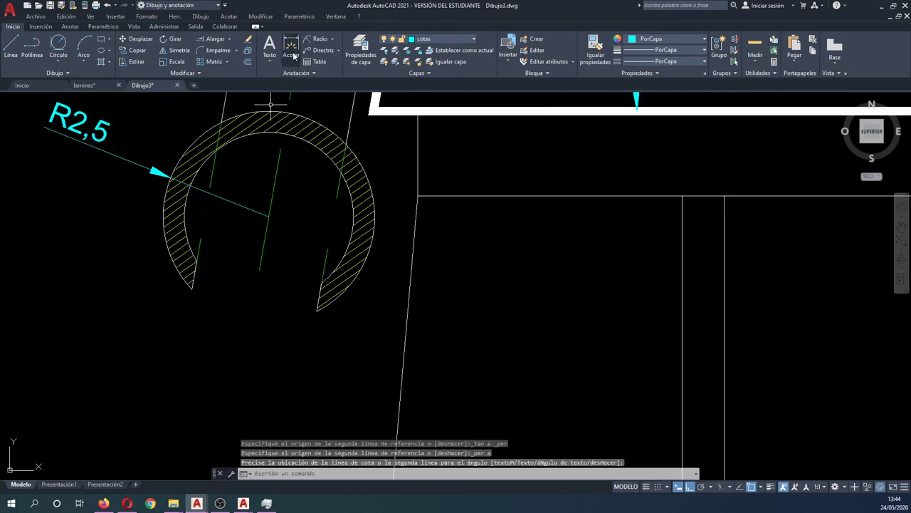
- Add a 0,5 aligned dimension from the ring's open end perpendicular to the hand arc
left_click(334, 41)
left_click(328, 90)
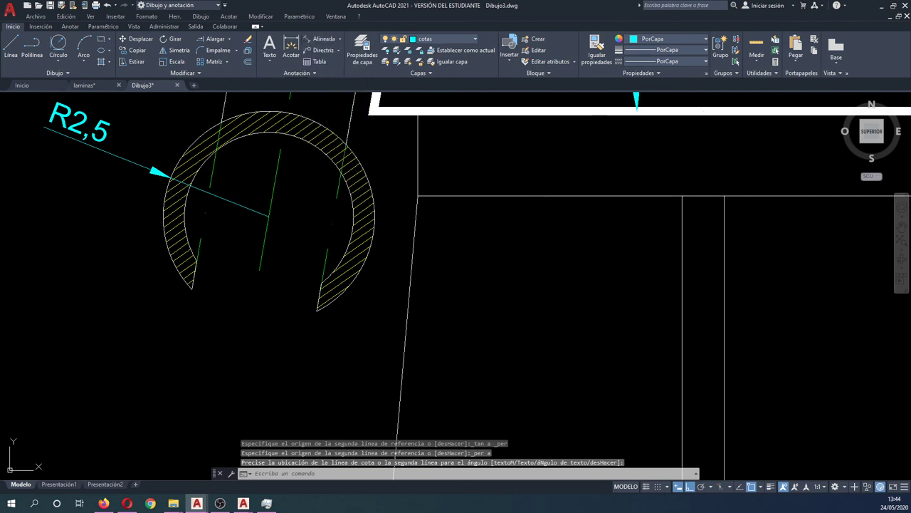
left_click(196, 262)
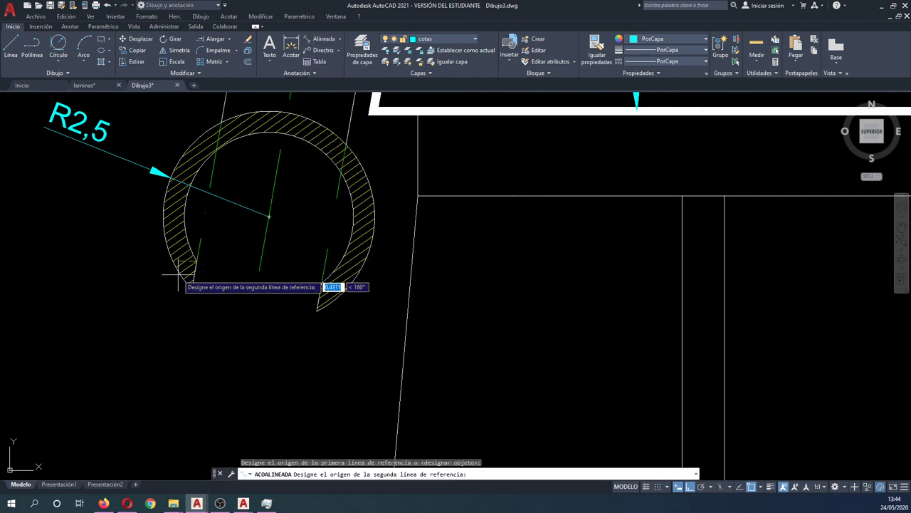
right_click(189, 265, "shift")
left_click(202, 202)
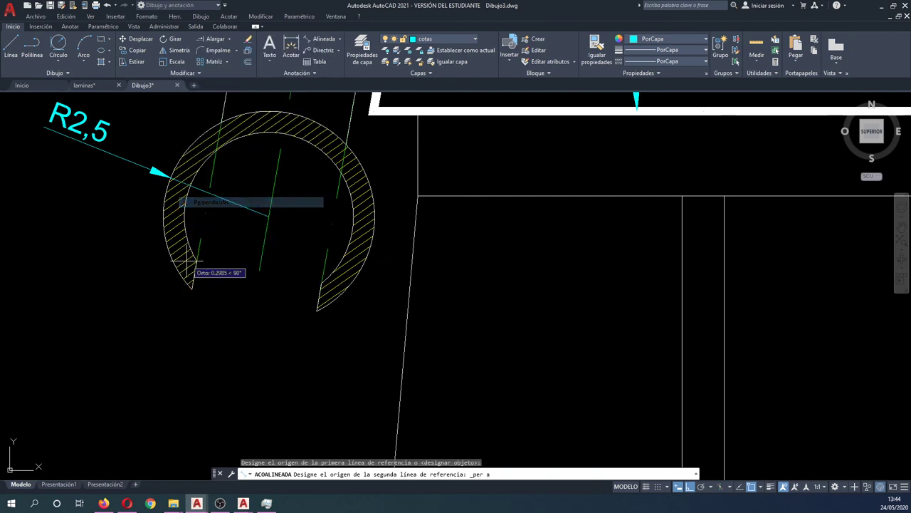
left_click(178, 270)
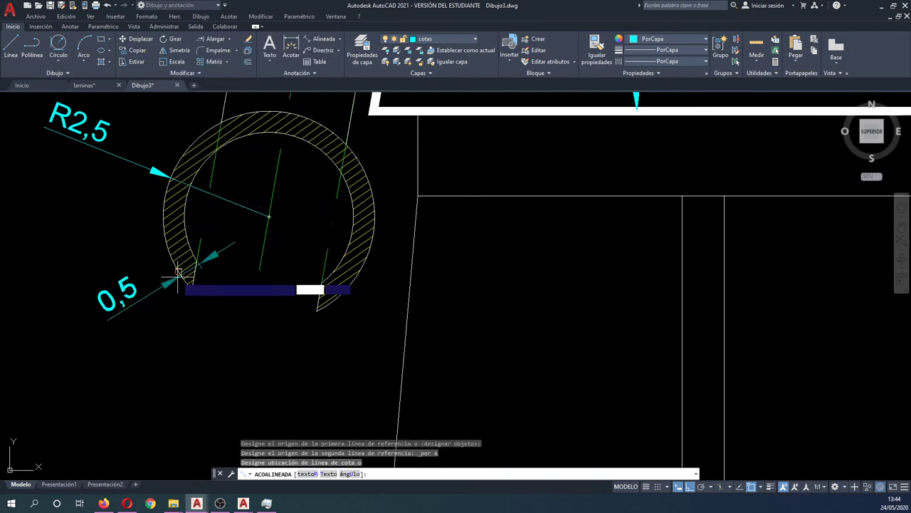
left_click(219, 313)
key("Escape")
scroll(219, 314, "down", 3)
- In laminas, copy the middle sheet's units table together with the small rectangle
scroll(235, 324, "down", 3)
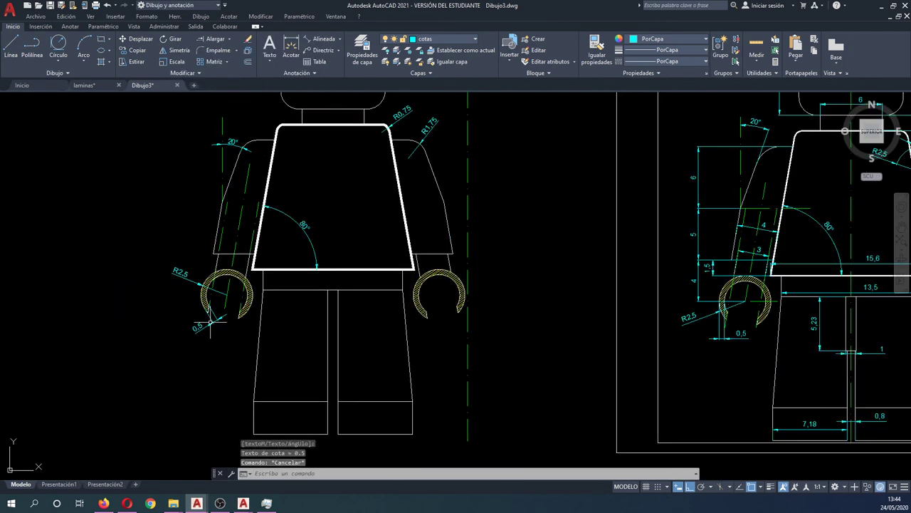
scroll(257, 334, "down", 3)
scroll(332, 297, "down", 2)
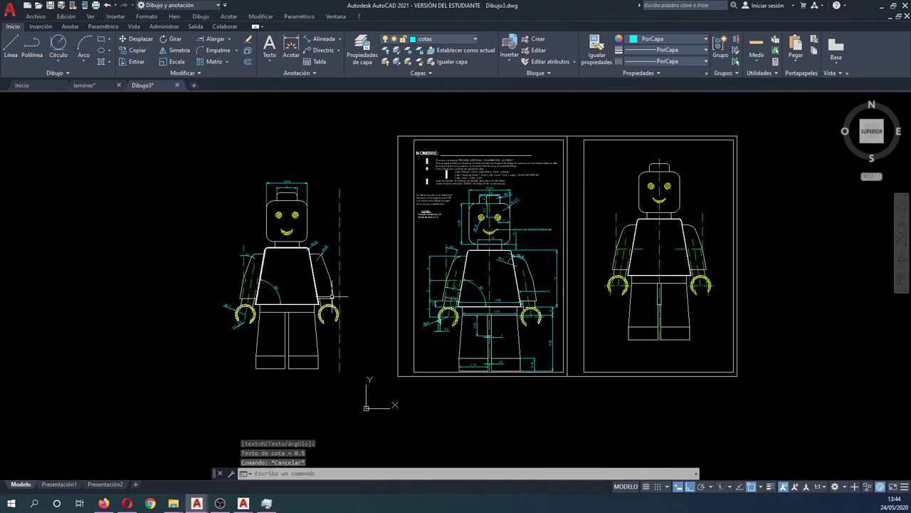
left_click(94, 85)
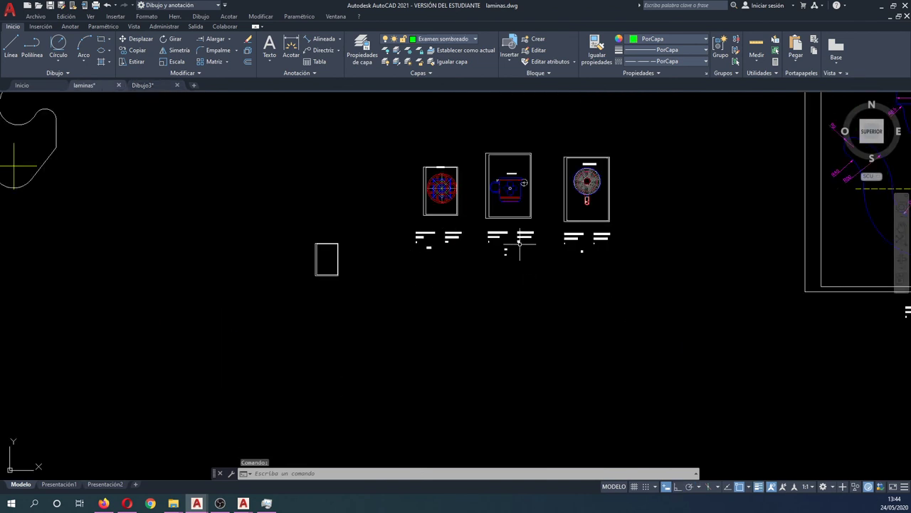
scroll(521, 246, "up", 3)
scroll(498, 235, "up", 1)
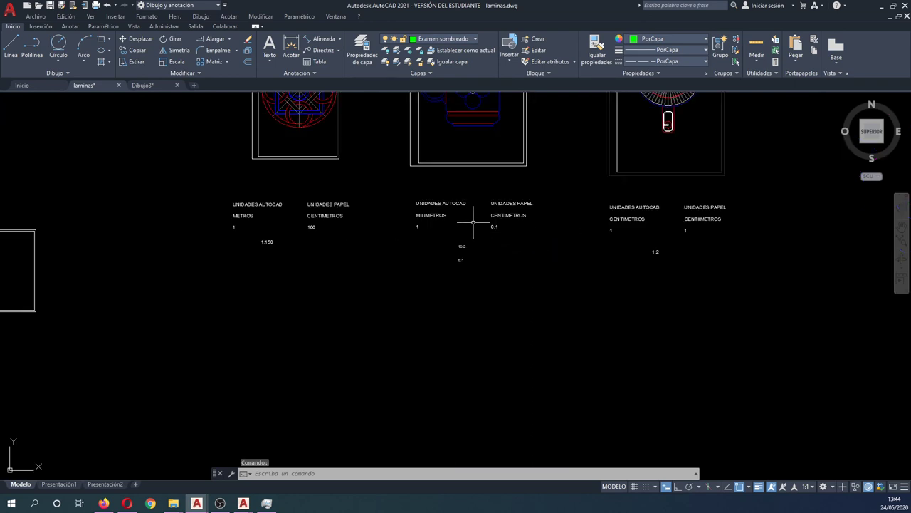
left_click(550, 293)
left_click(411, 194)
scroll(477, 261, "down", 2)
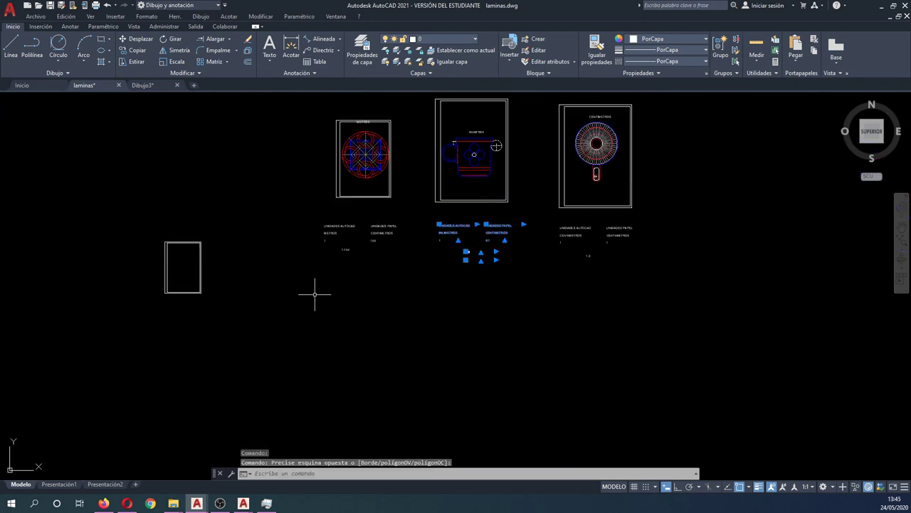
left_click(141, 230)
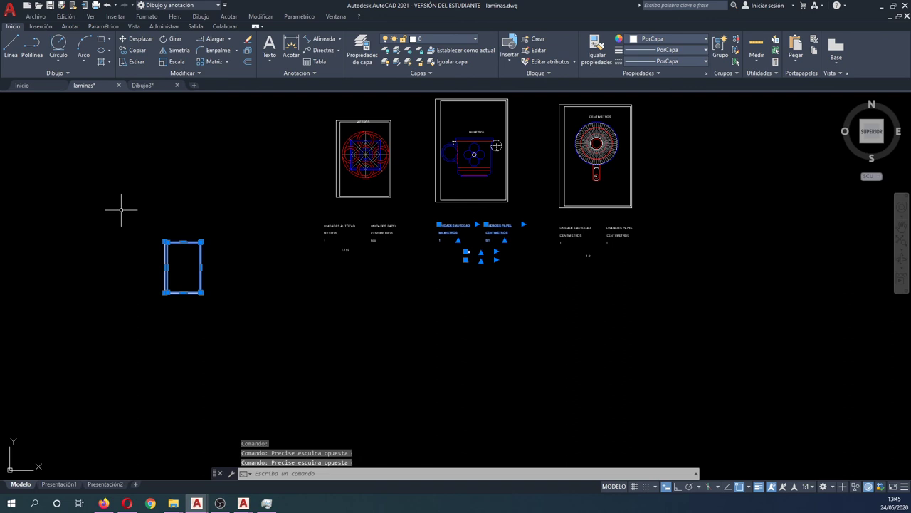
key("ctrl+c")
- Paste the units table and rectangle into Dibujo3 on layer 0, below the Lego drawings
left_click(158, 86)
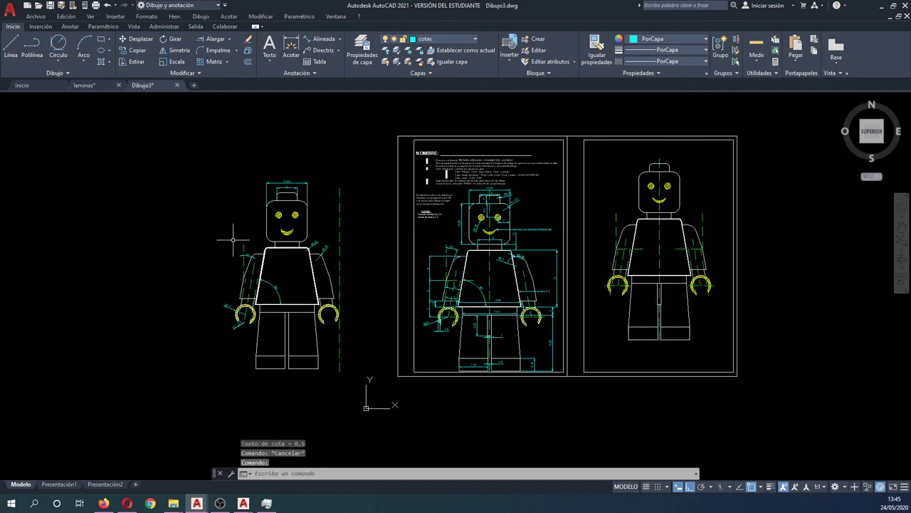
key("ctrl+v")
scroll(234, 238, "down", 4)
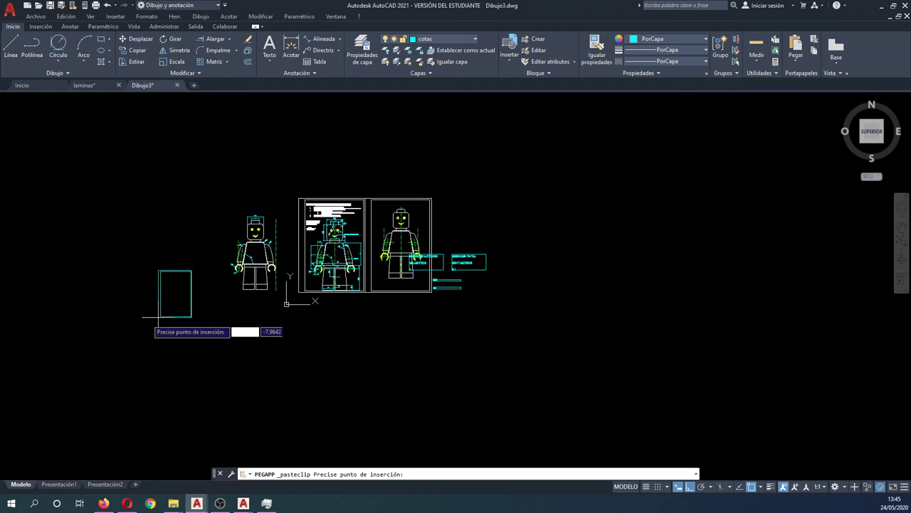
key("Escape")
left_click(441, 40)
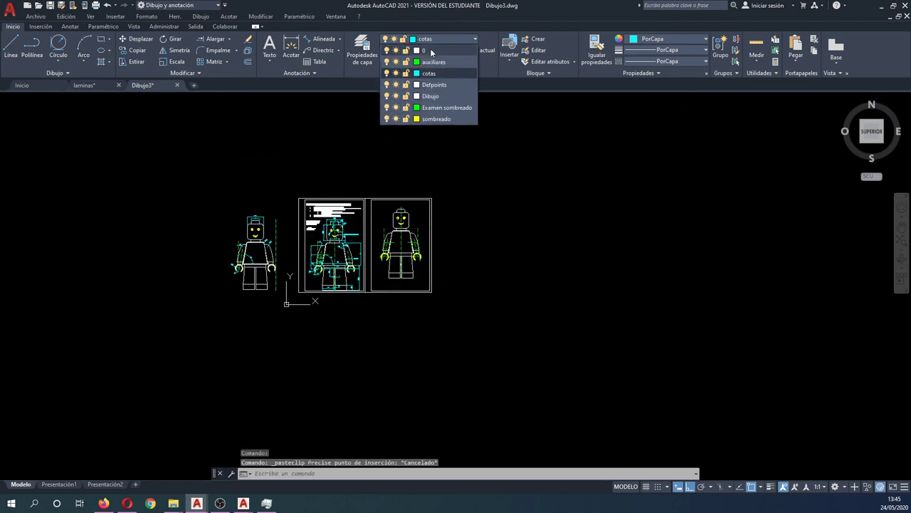
left_click(427, 47)
key("ctrl+v")
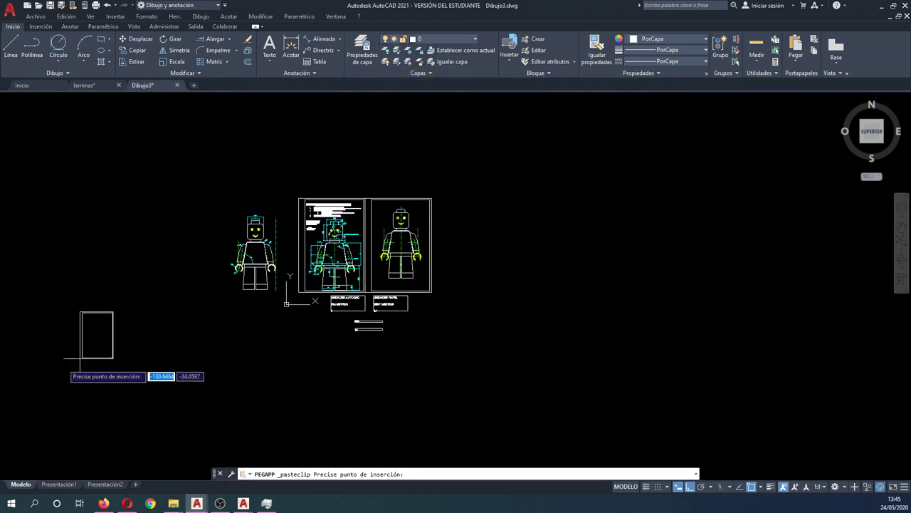
middle_click_drag(79, 386, 227, 385)
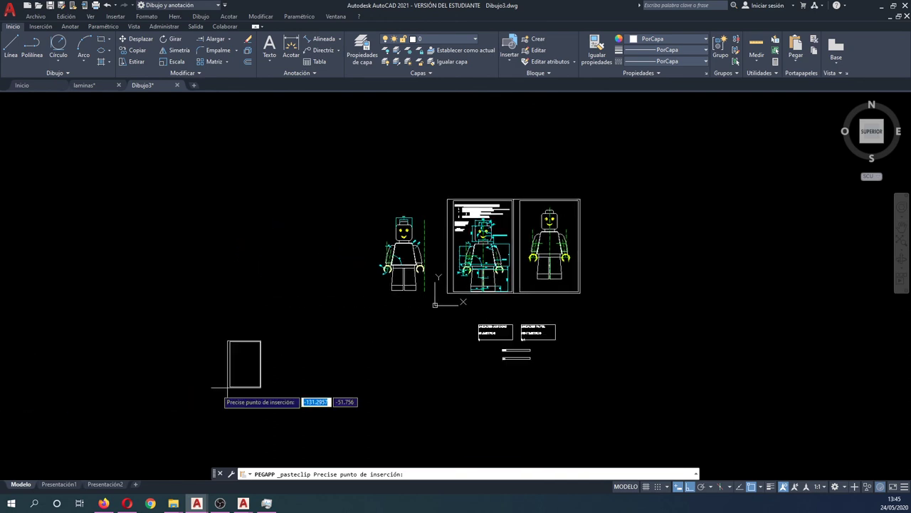
left_click(108, 384)
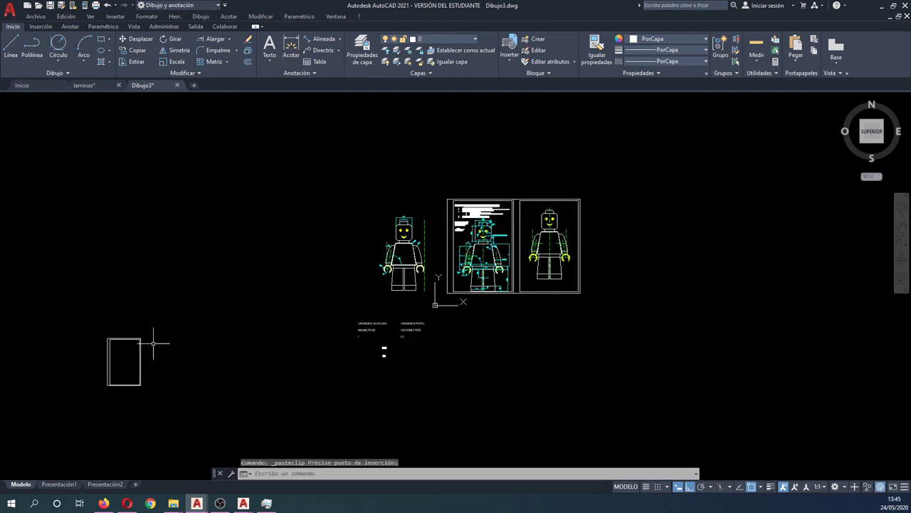
scroll(391, 257, "up", 5)
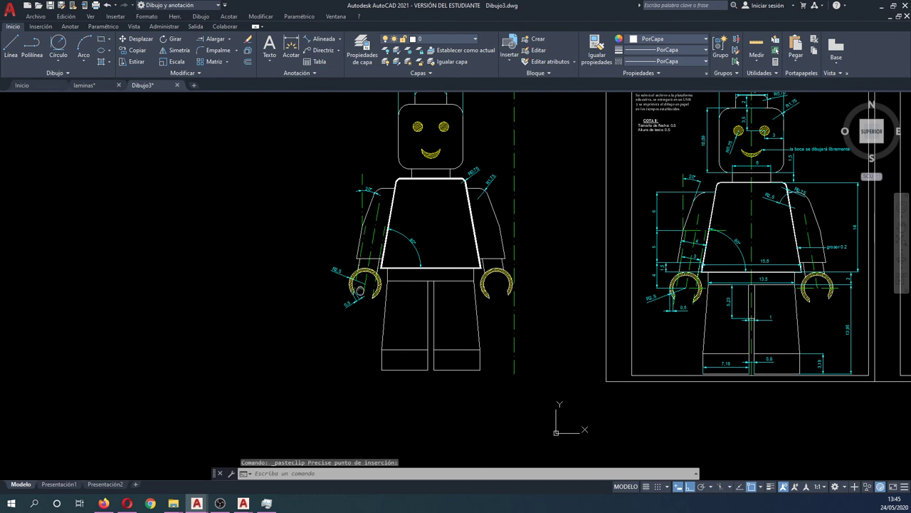
- Move the green centreline so it aligns with the top of the minifigure's head
type("d")
key("Return")
left_click(537, 194)
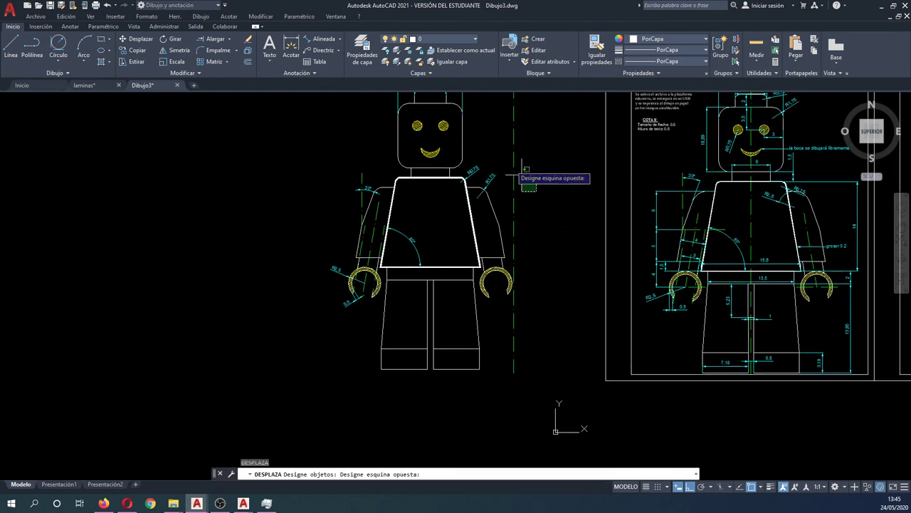
left_click(494, 146)
middle_click_drag(511, 141, 506, 214)
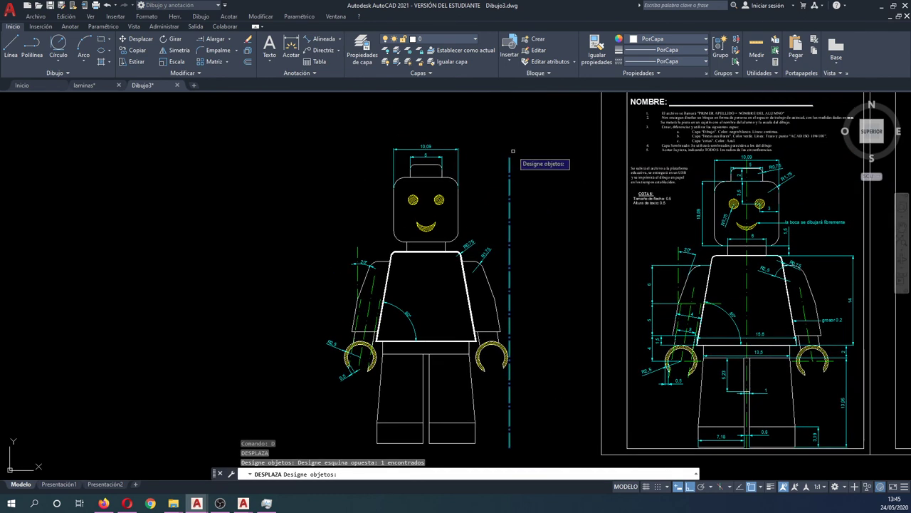
key("Return")
left_click(509, 158)
left_click(426, 164)
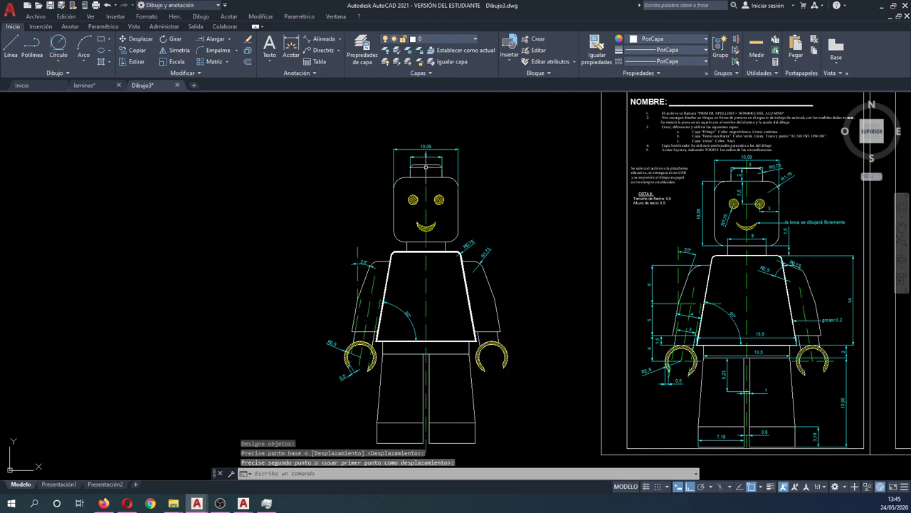
key("Return")
left_click(425, 171)
key("Return")
left_click(517, 235)
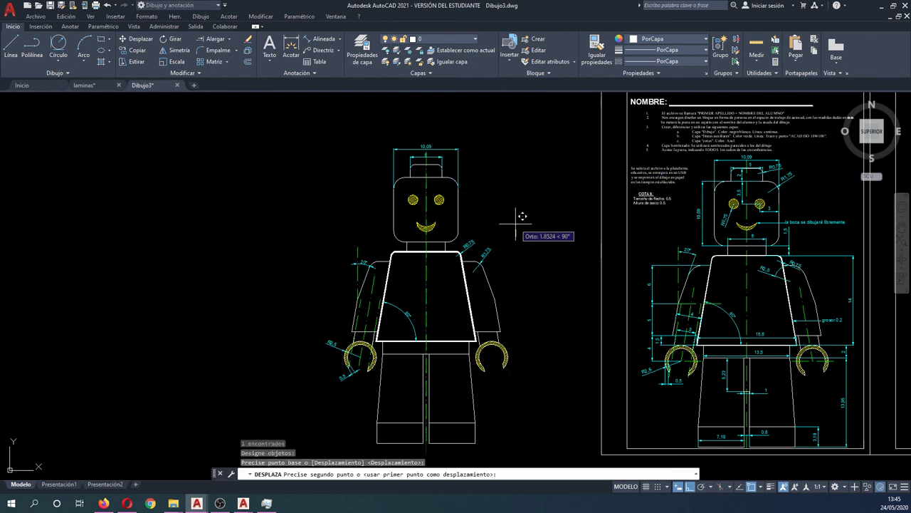
left_click(522, 216)
- With Ortho off, move the pasted rectangle diagonally onto the left minifigure's body
scroll(513, 183, "down", 2)
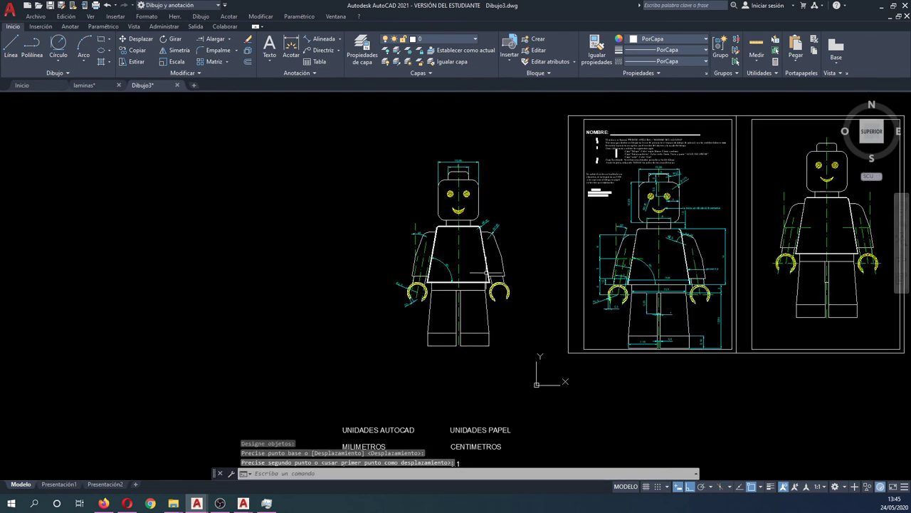
middle_click_drag(440, 368, 422, 230)
middle_click_drag(451, 258, 551, 278)
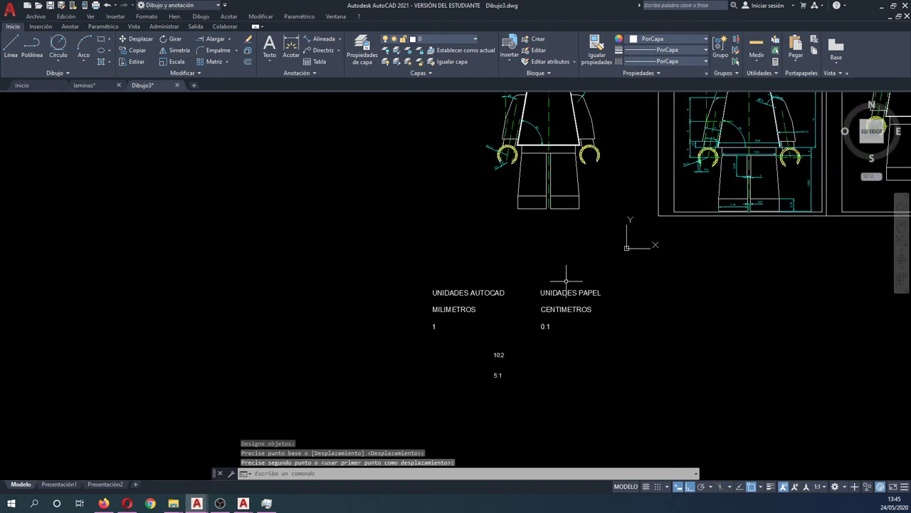
key("Return")
scroll(552, 280, "down", 2)
scroll(555, 278, "down", 2)
left_click(383, 335)
left_click(278, 295)
key("Return")
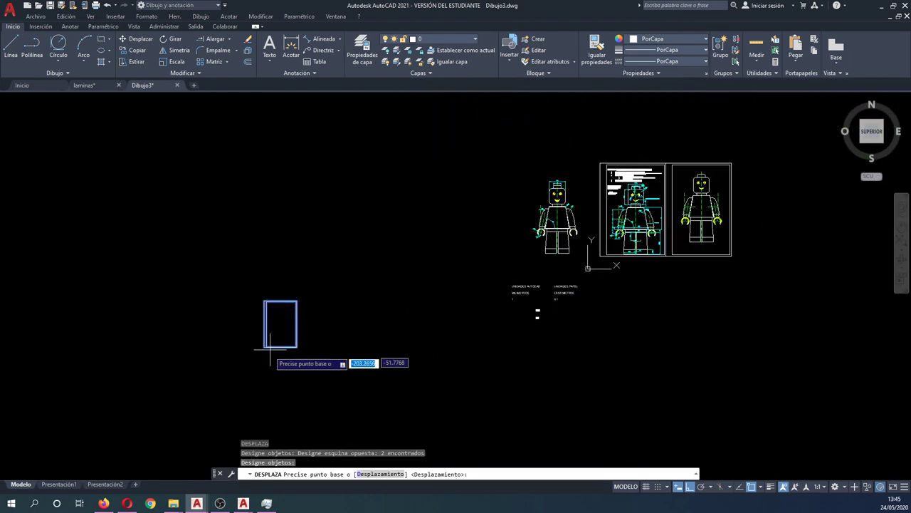
left_click(264, 347)
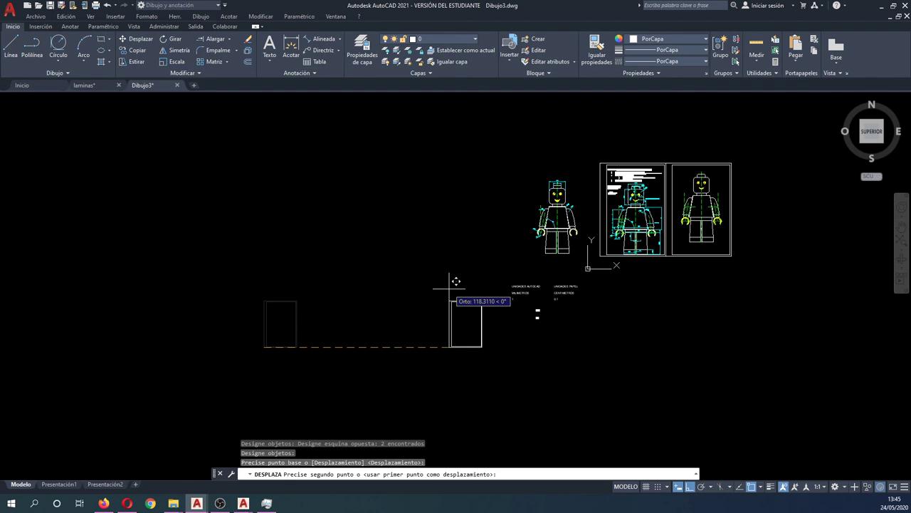
key("F8")
scroll(508, 264, "up", 2)
scroll(464, 280, "up", 2)
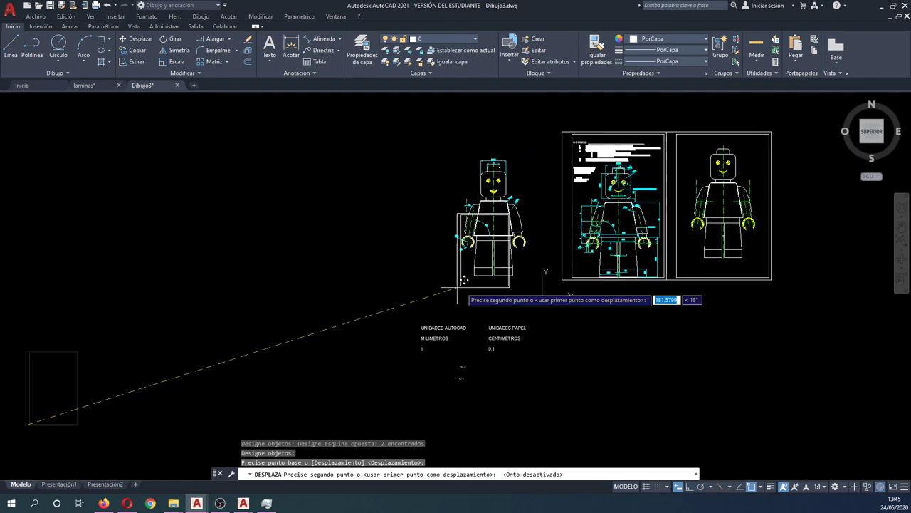
scroll(464, 280, "up", 2)
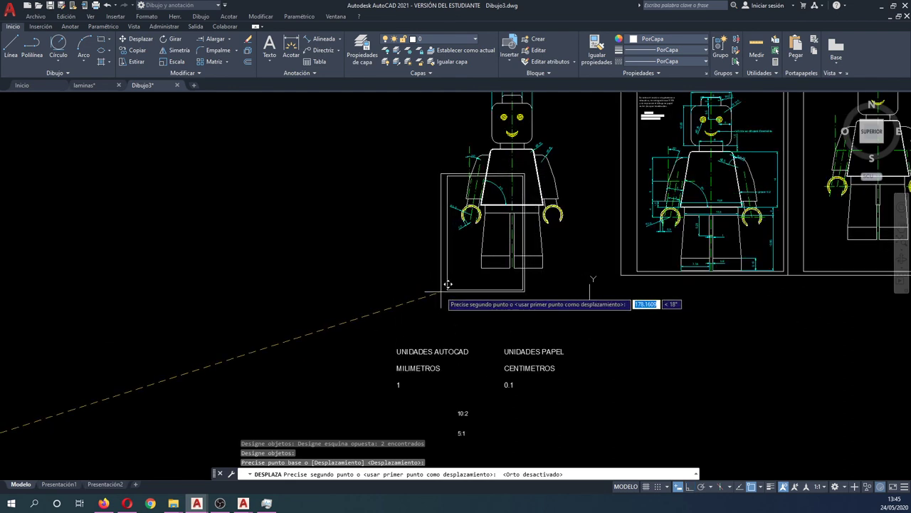
left_click(441, 291)
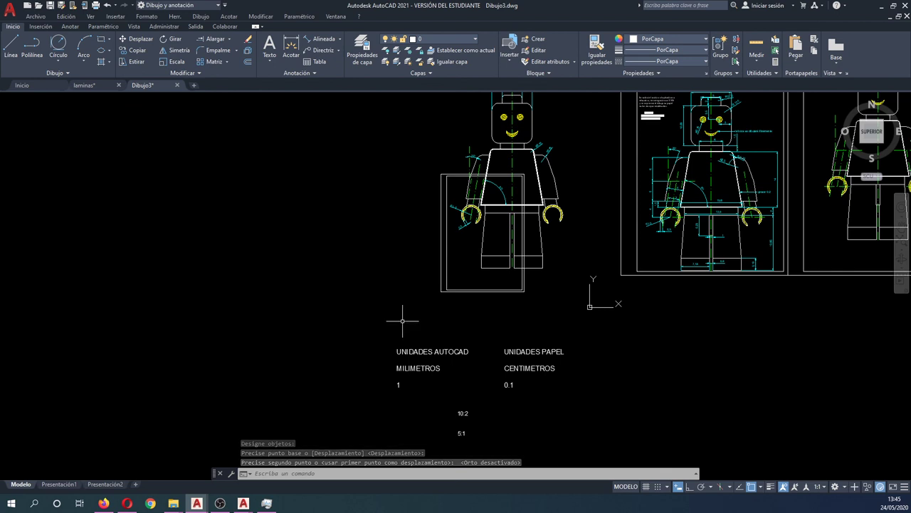
- Window-select the separate 5:1 scale label and delete it
double_click(461, 413)
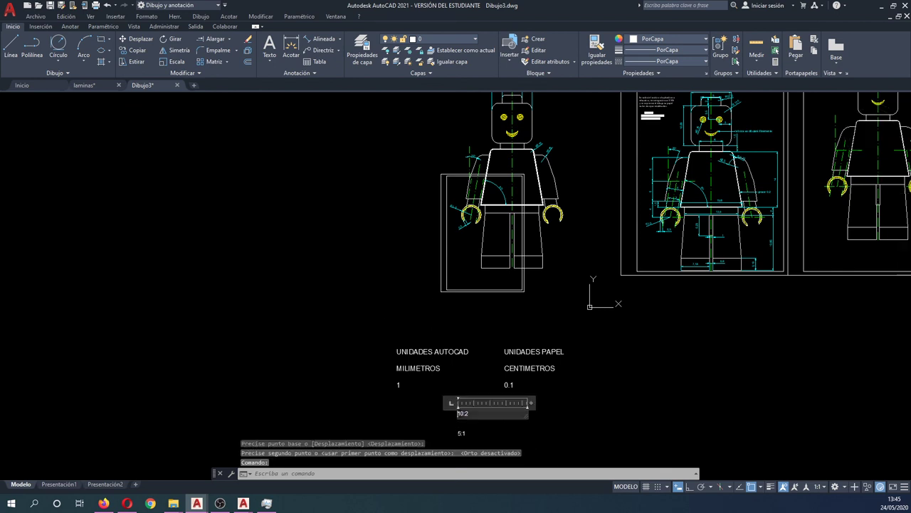
left_click(490, 454)
left_click(489, 447)
left_click(451, 436)
key("Delete")
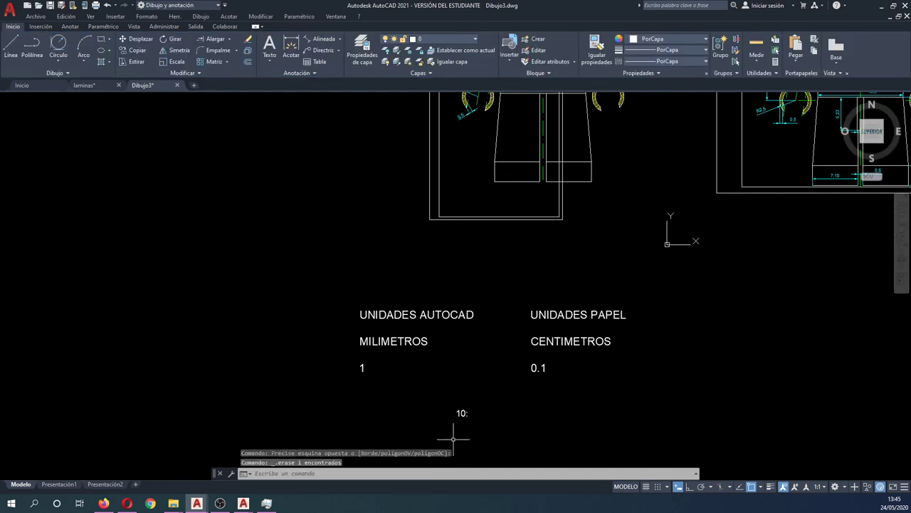
- Edit the 10:2 scale note under the units table to read 10:1
scroll(465, 434, "down", 2)
scroll(466, 424, "up", 4)
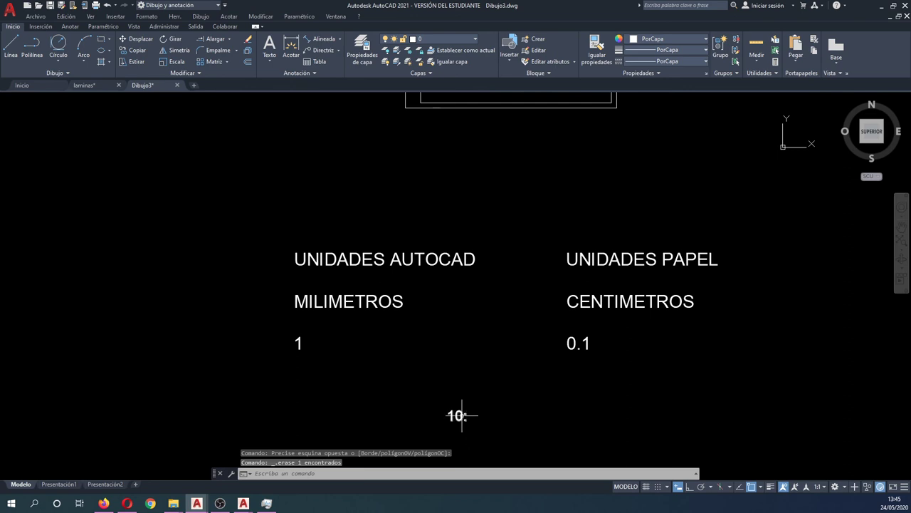
left_click(461, 414)
left_click(460, 415)
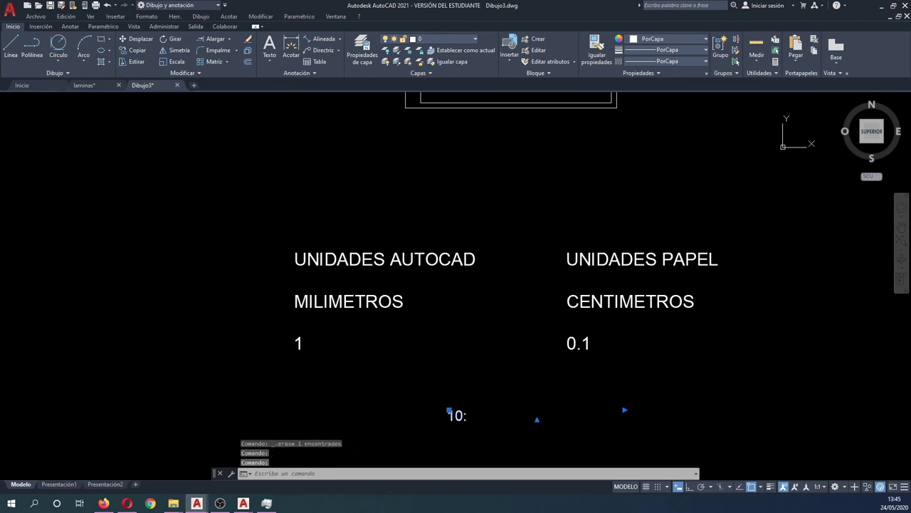
double_click(464, 416)
type("1")
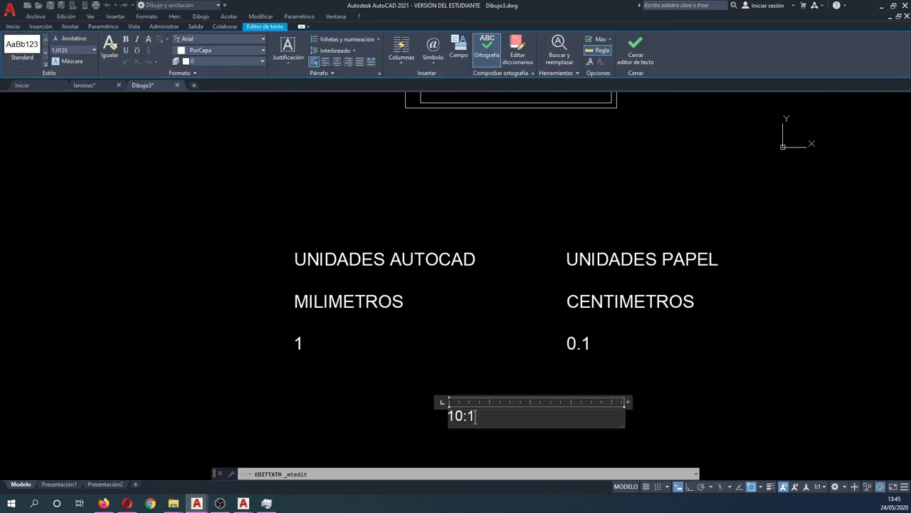
left_click(467, 392)
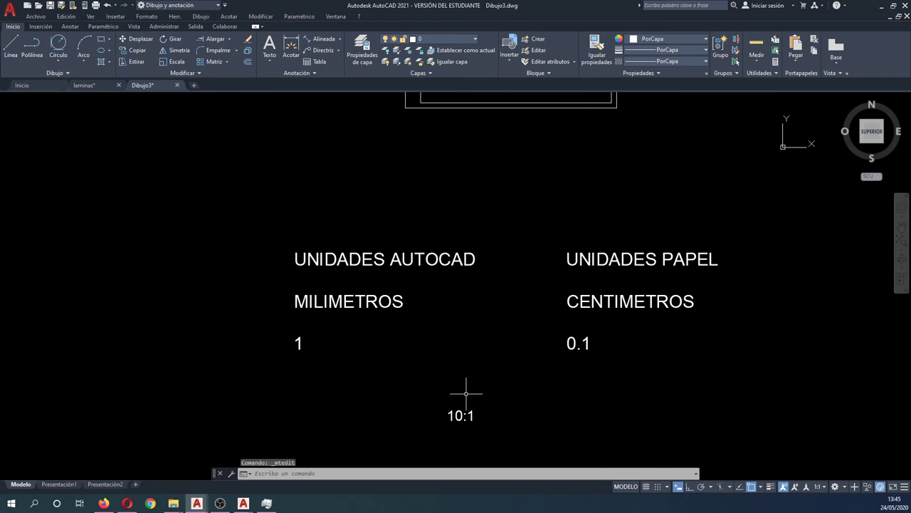
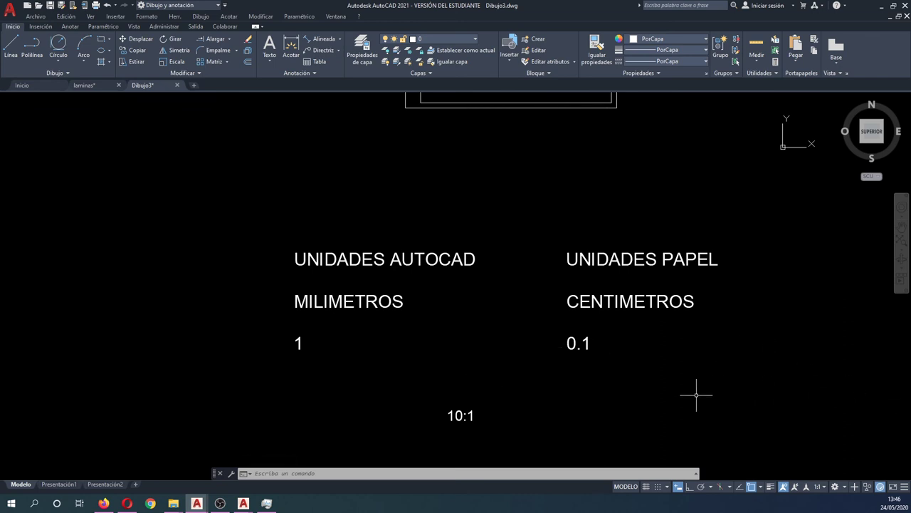
- Scale the frame rectangle by a factor of 2, based at its bottom-left corner
scroll(723, 367, "down", 2)
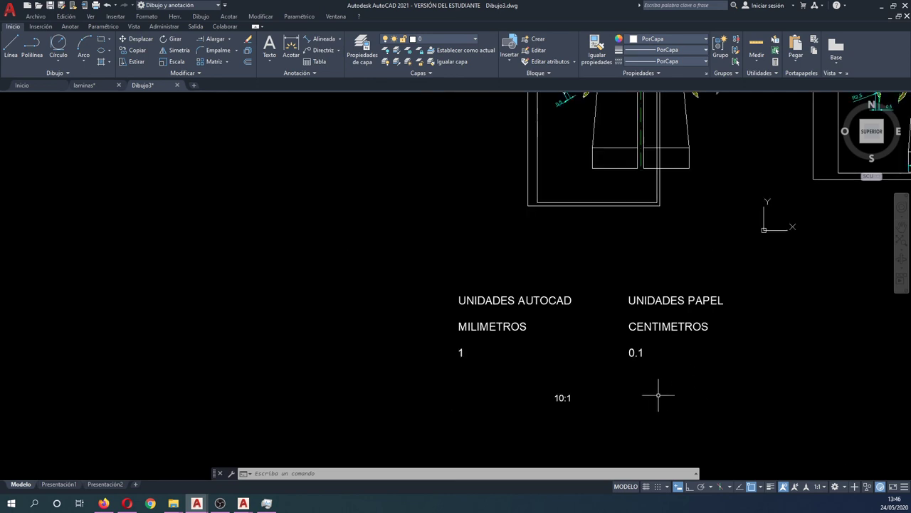
scroll(658, 395, "down", 1)
scroll(606, 418, "down", 1)
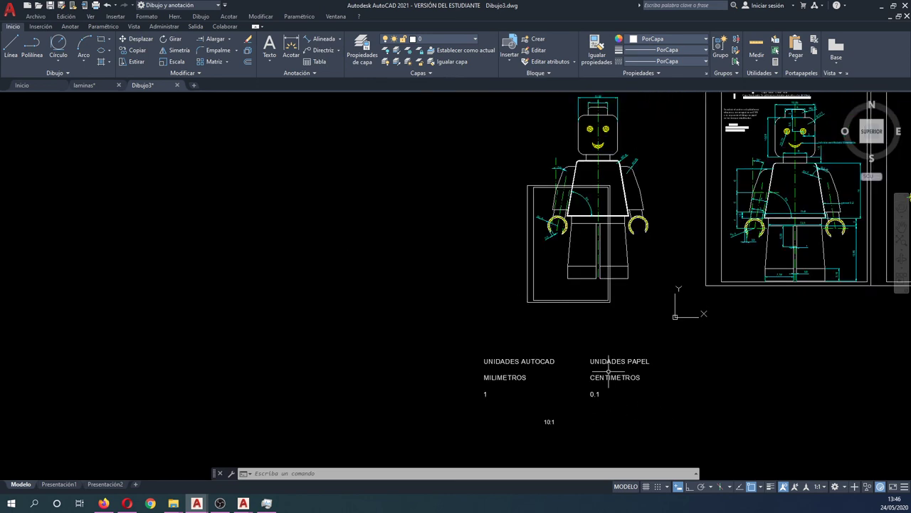
type("es")
key("Return")
left_click(623, 288)
left_click(530, 189)
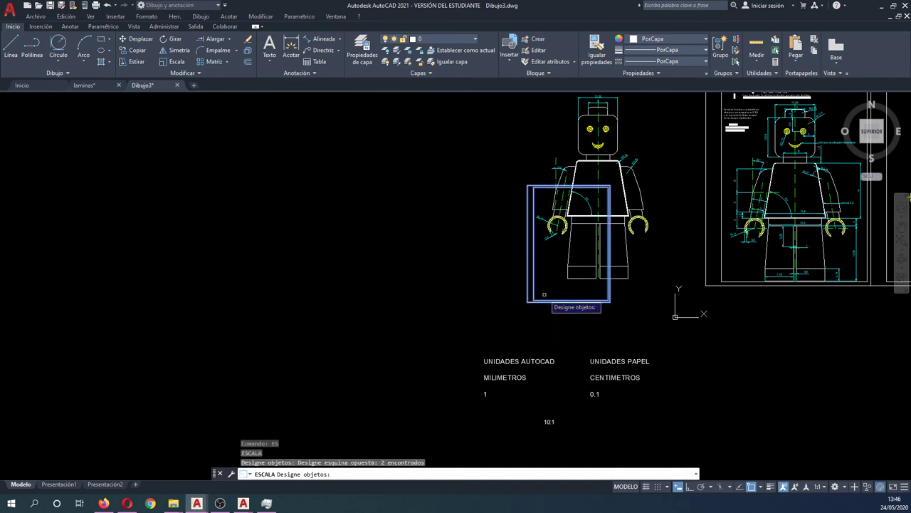
key("Return")
left_click(529, 299)
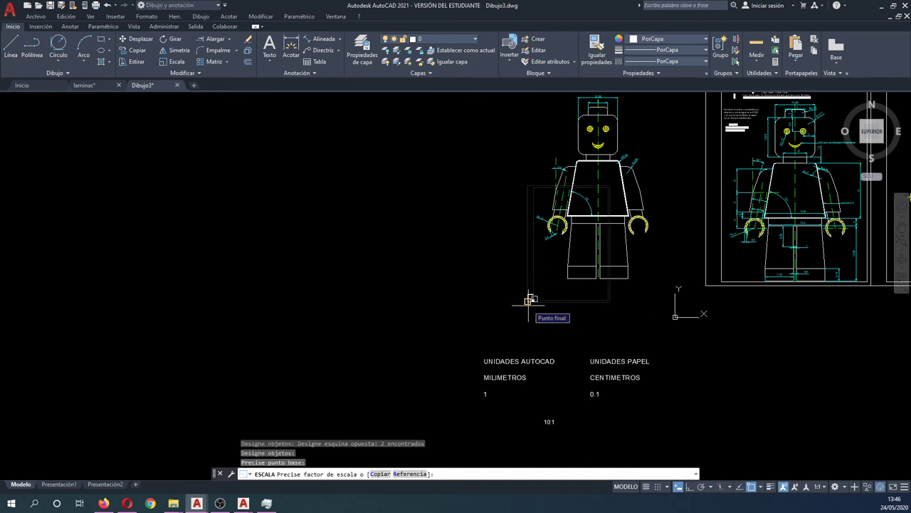
type("2")
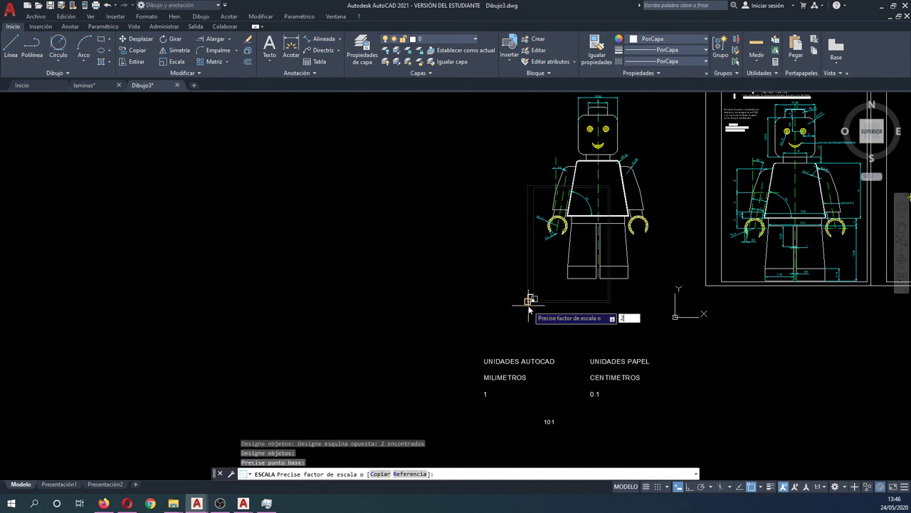
key("Return")
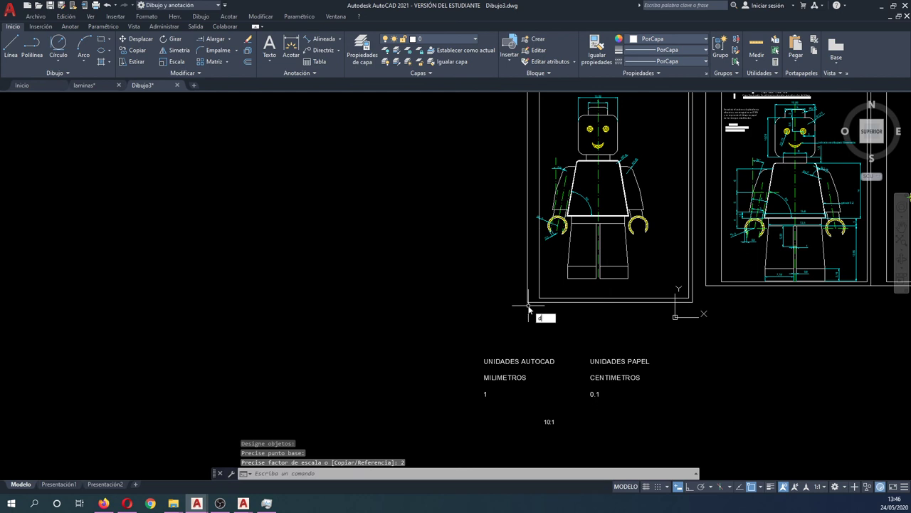
- Start a move and window-select the enlarged frame
key("Return")
left_click(558, 306)
left_click(527, 296)
key("Return")
scroll(491, 285, "down", 2)
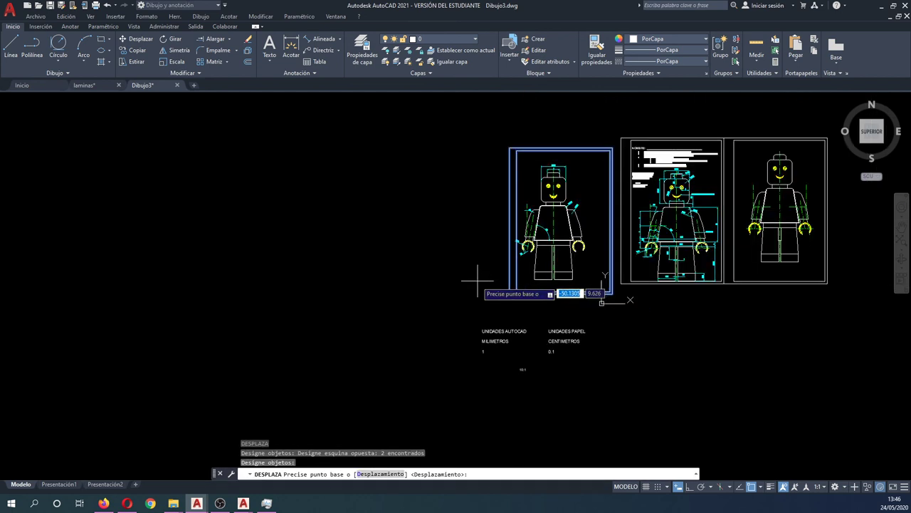
- Shift the enlarged frame down and left into place, then select the 10:1 scale note
left_click(477, 285)
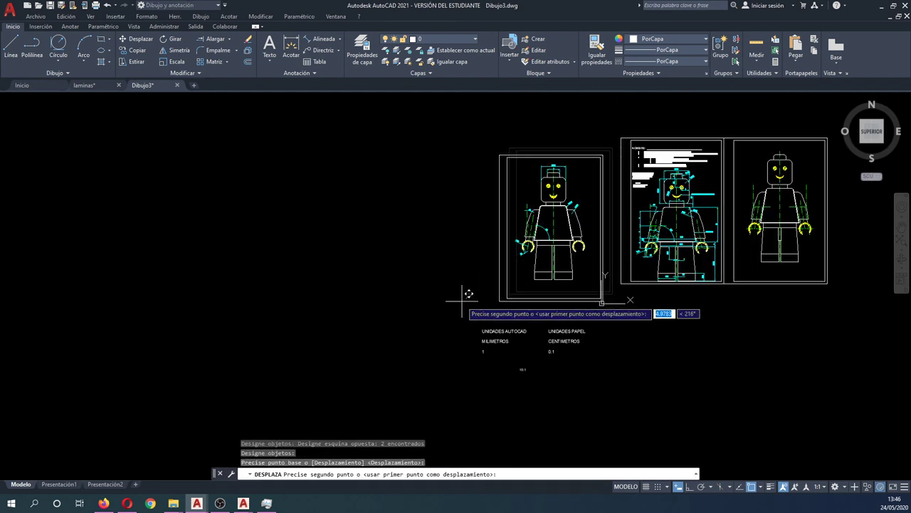
left_click(462, 303)
scroll(529, 370, "up", 4)
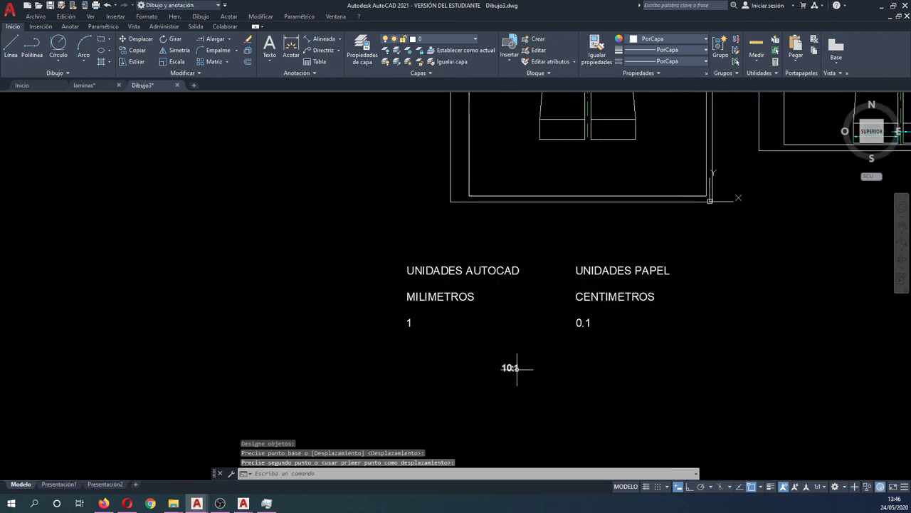
scroll(504, 381, "up", 1)
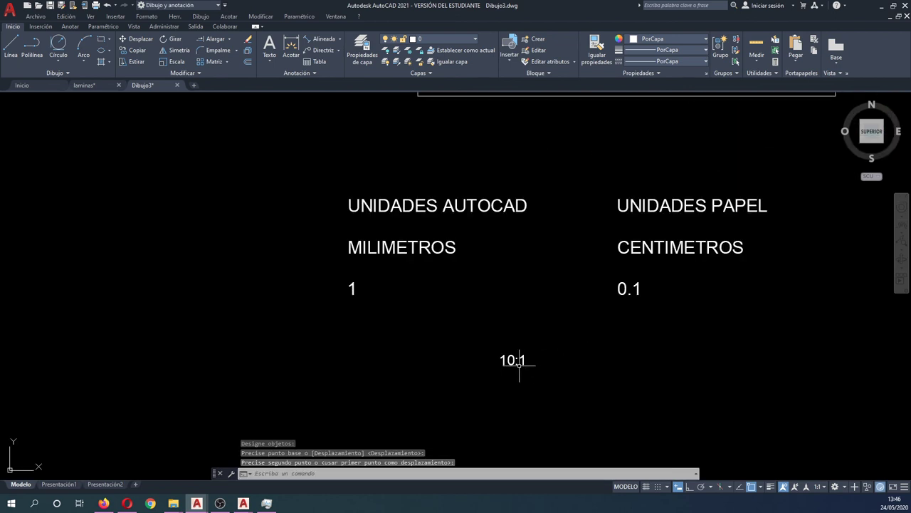
left_click(516, 360)
left_click(514, 359)
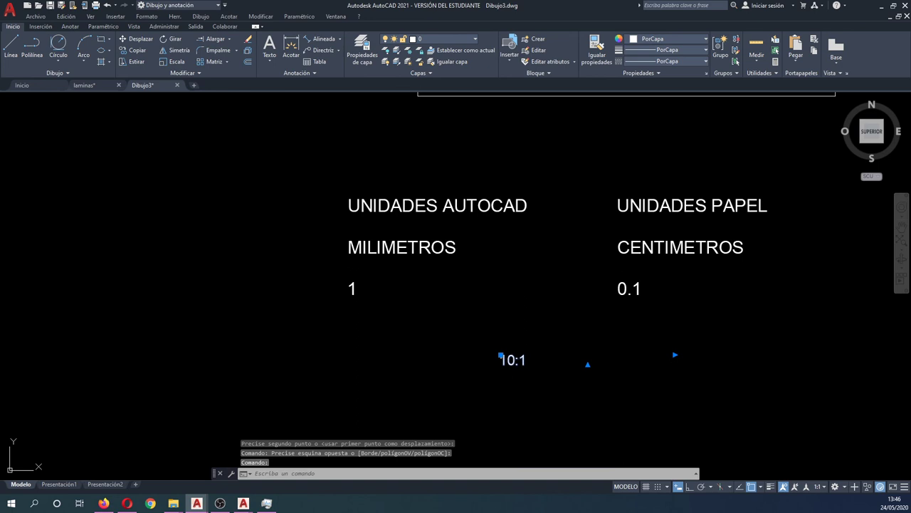
- Rewrite the 10:1 mtext note as 5:1, clear the selection and zoom out
double_click(512, 359)
type("5")
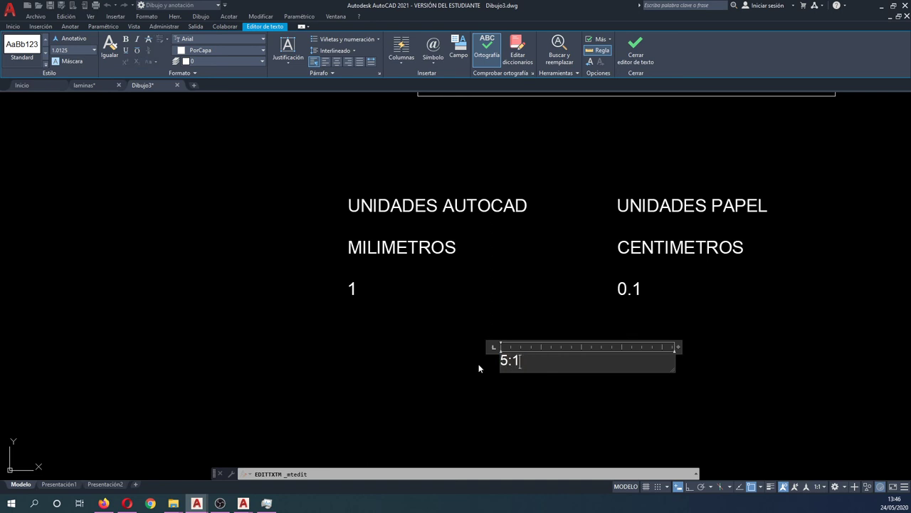
left_click(479, 368)
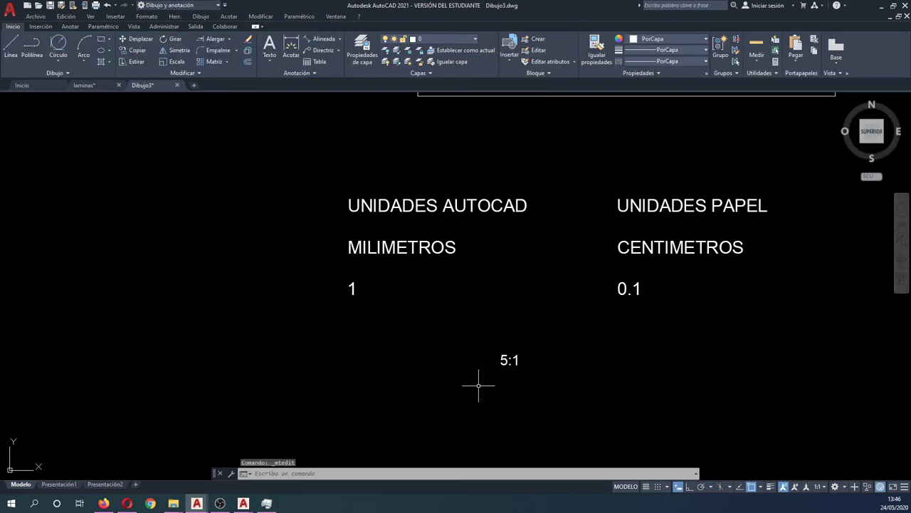
key("Escape")
key("Escape")
scroll(479, 385, "down", 4)
scroll(497, 365, "down", 1)
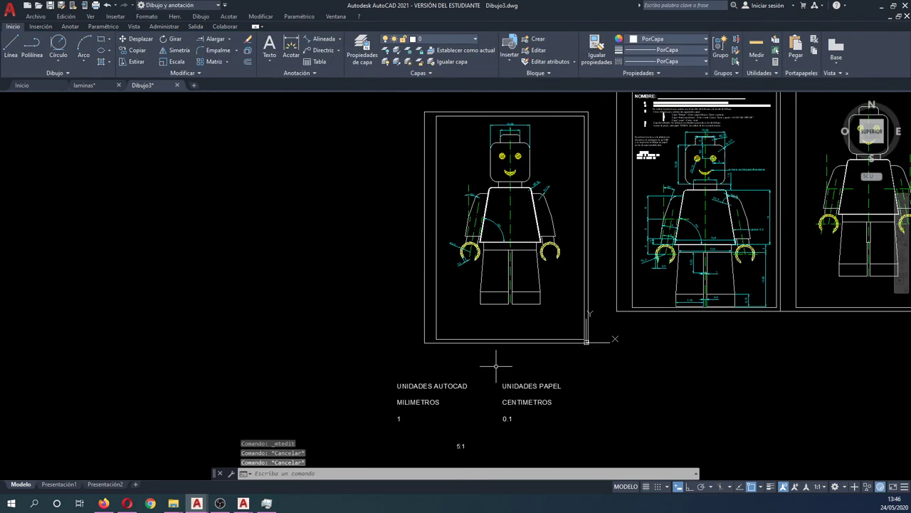